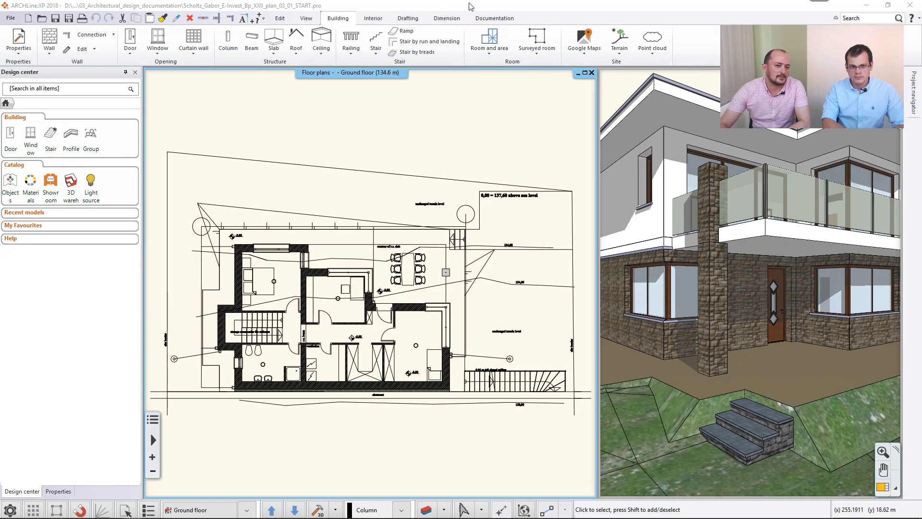
Dimension all outer walls of the ground floor with chains for door/window axes, wall endpoints and connections, and wall endpoints, placed around the building.
left_click(456, 20)
left_click(493, 18)
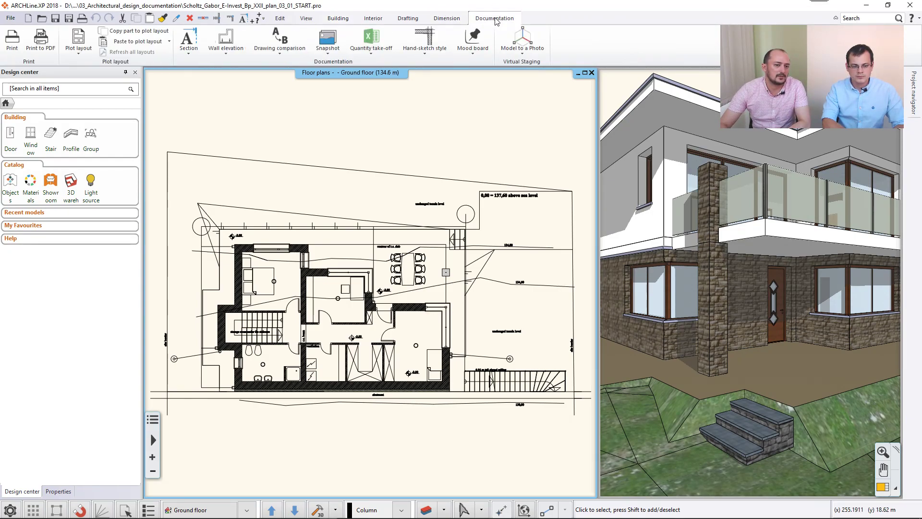
left_click(446, 20)
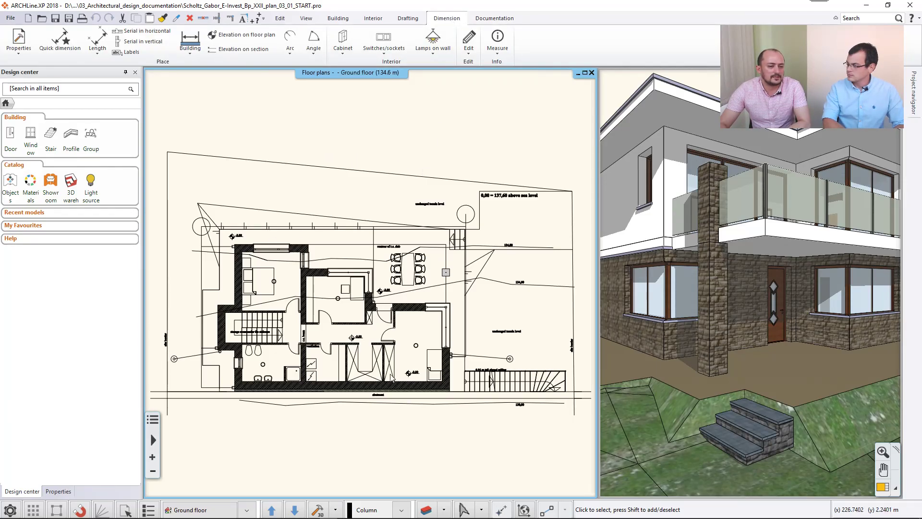
left_click(190, 52)
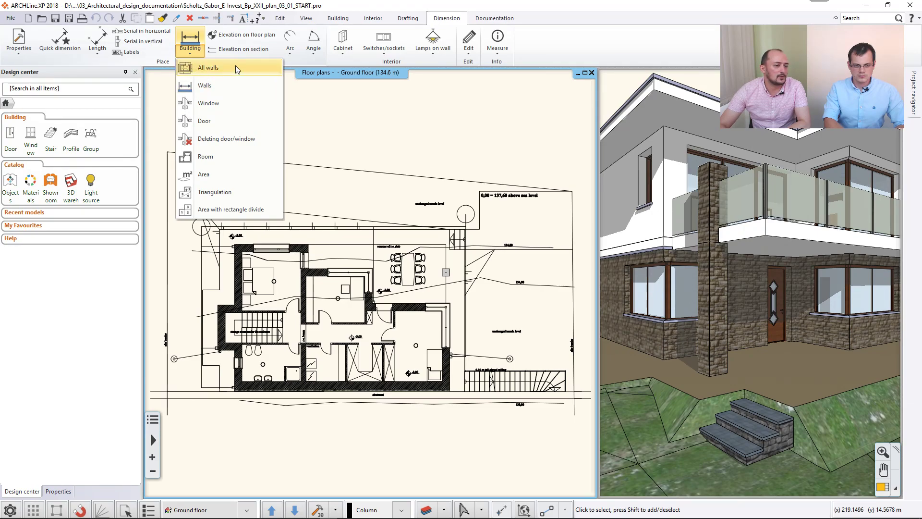
left_click(201, 68)
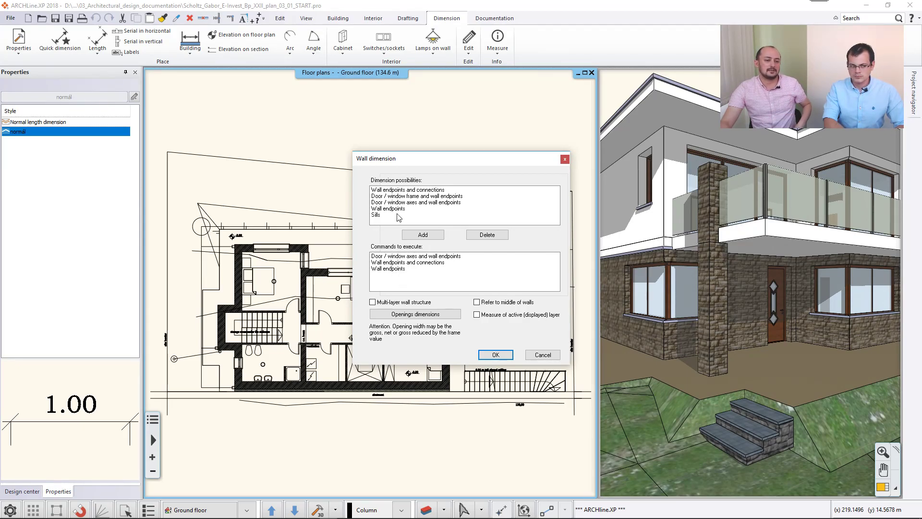
left_click(395, 197)
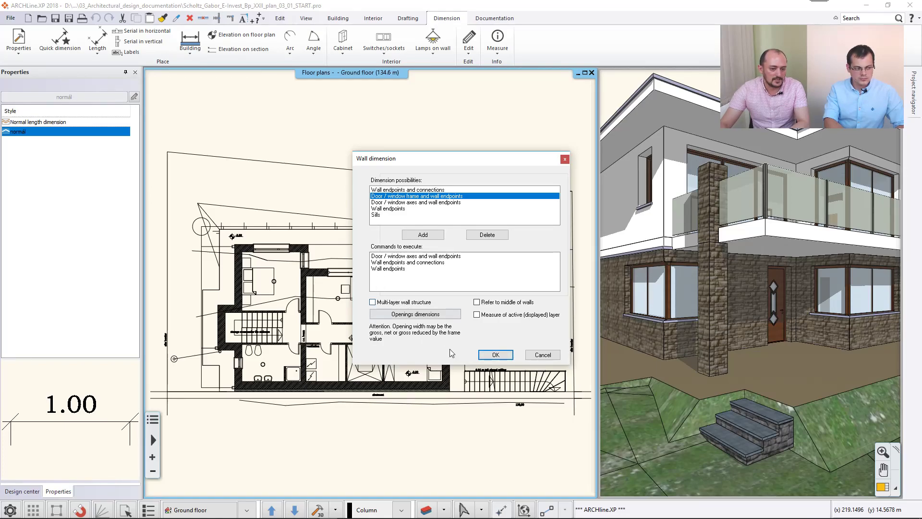
left_click(495, 355)
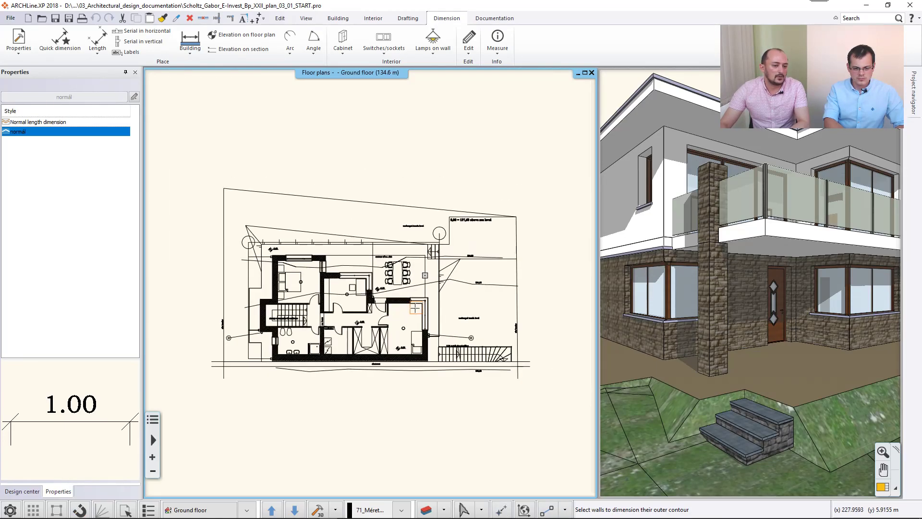
left_click_drag(192, 177, 465, 455)
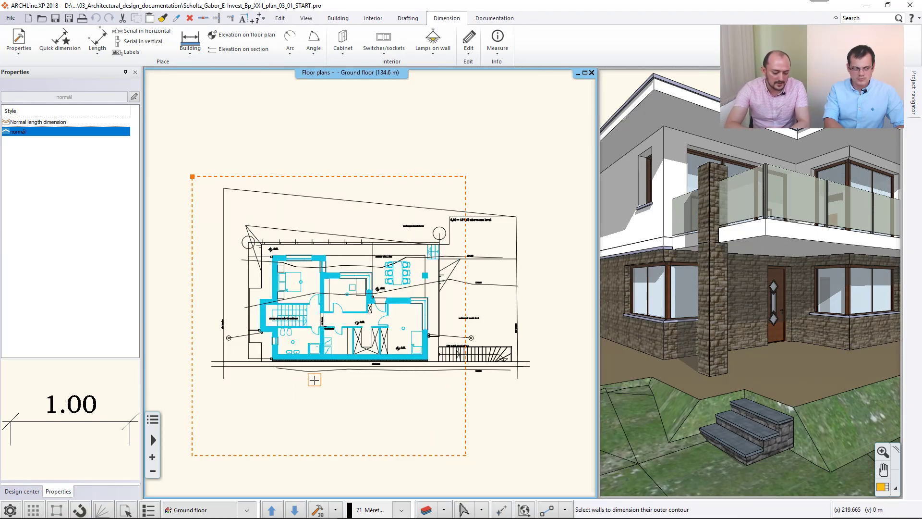
key("Return")
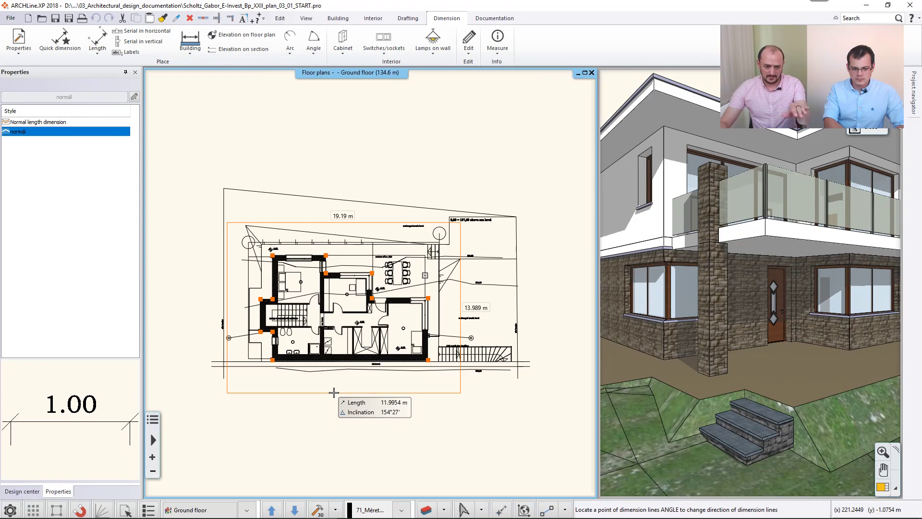
left_click(334, 395)
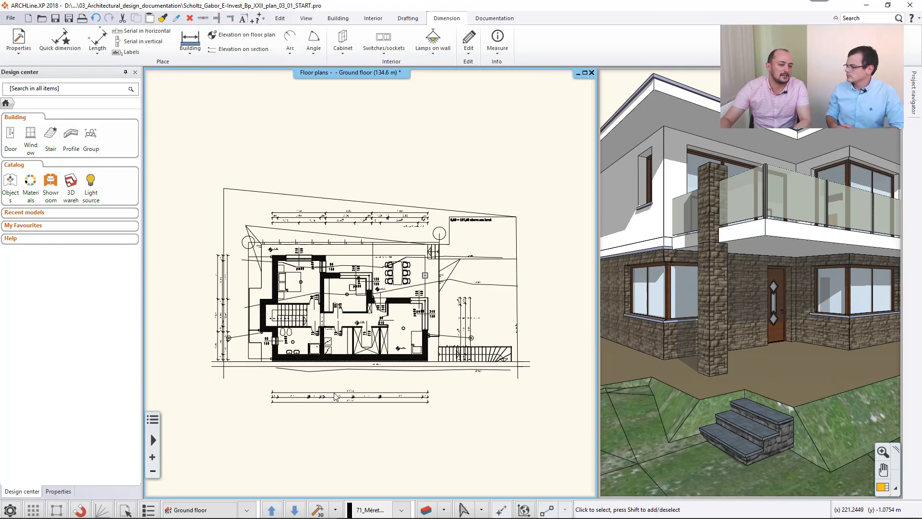
Examine the new dimension chains below and above the building and the door and window dimensions inside the plan.
scroll(359, 404, "up", 3)
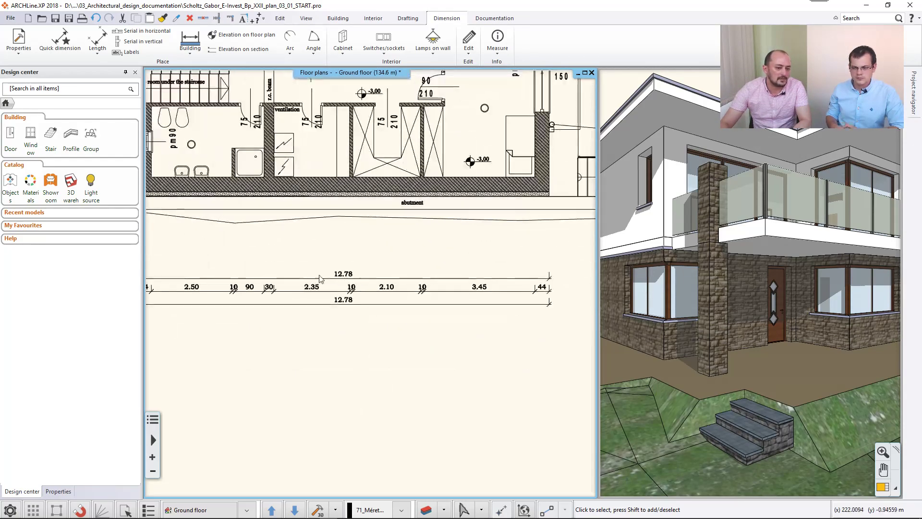
middle_click_drag(349, 253, 381, 259)
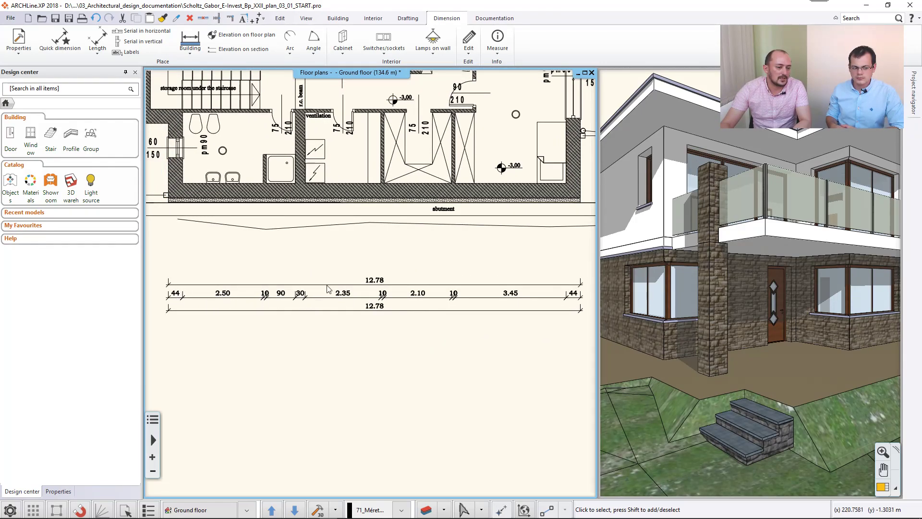
middle_click_drag(350, 180, 368, 244)
middle_click_drag(212, 144, 394, 228)
middle_click_drag(394, 144, 211, 264)
middle_click_drag(304, 101, 305, 234)
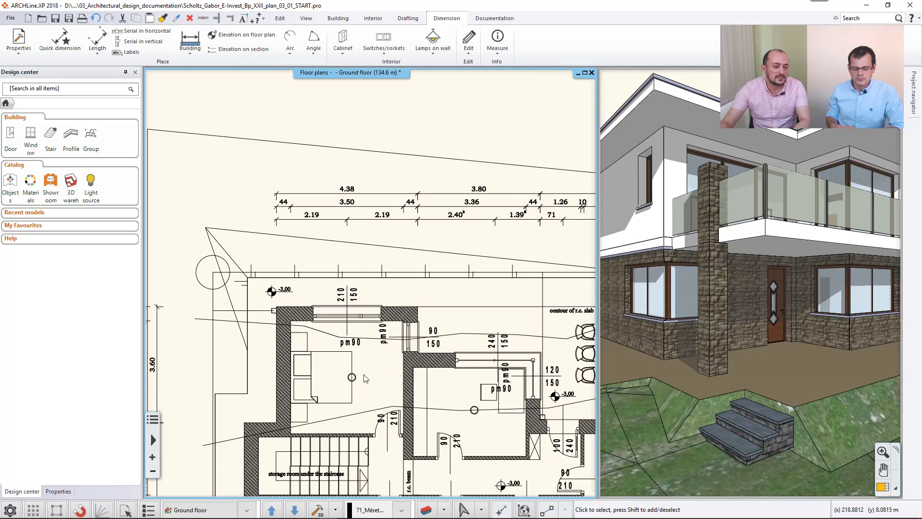
middle_click_drag(469, 259, 317, 274)
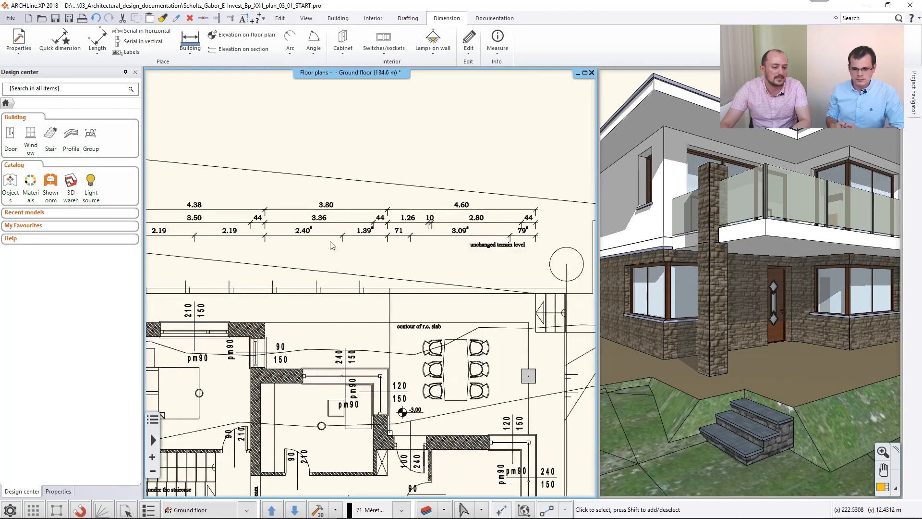
scroll(338, 301, "down", 3)
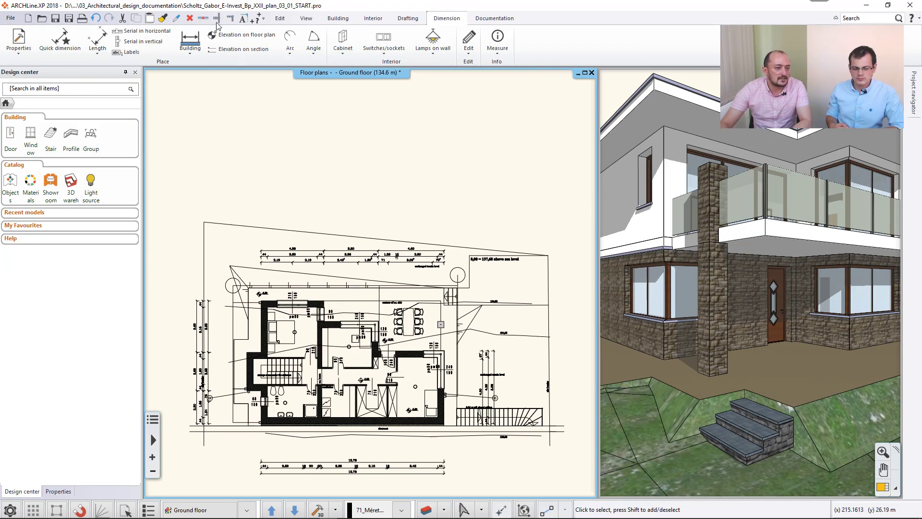
Add Walls dimension chains for the recessed wall with the 120/150 window, lined up with the existing vertical chains beside the building.
left_click(191, 45)
left_click(201, 87)
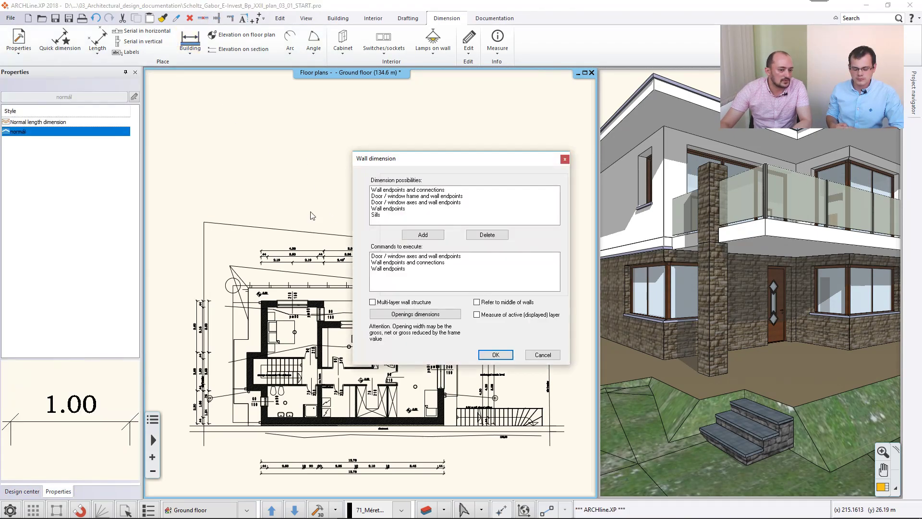
left_click(495, 353)
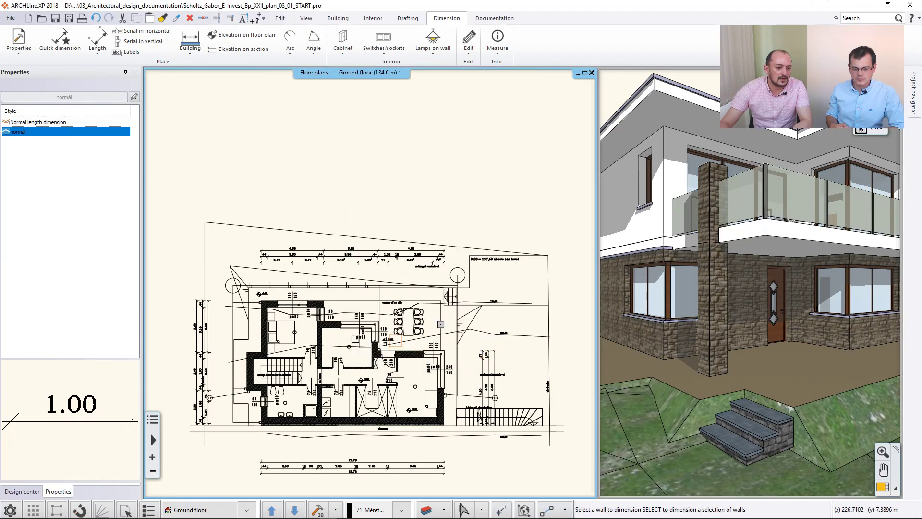
scroll(368, 388, "up", 3)
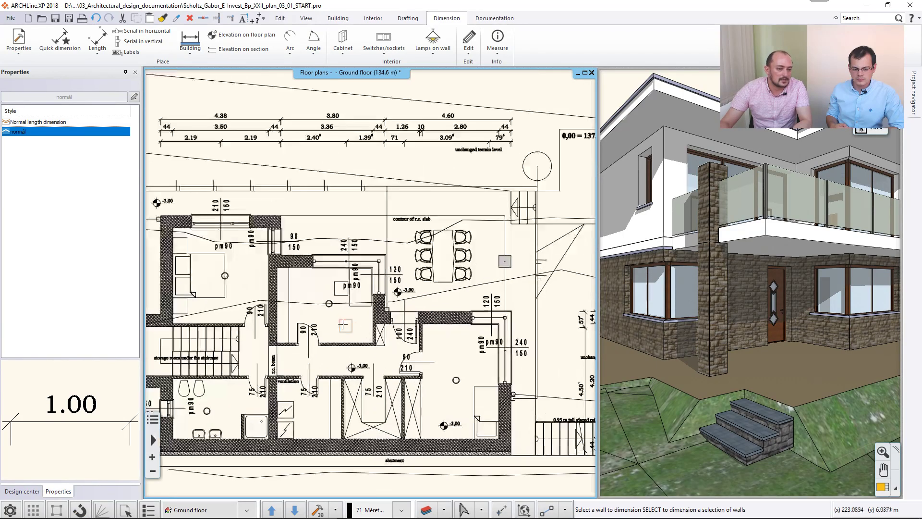
left_click(304, 203)
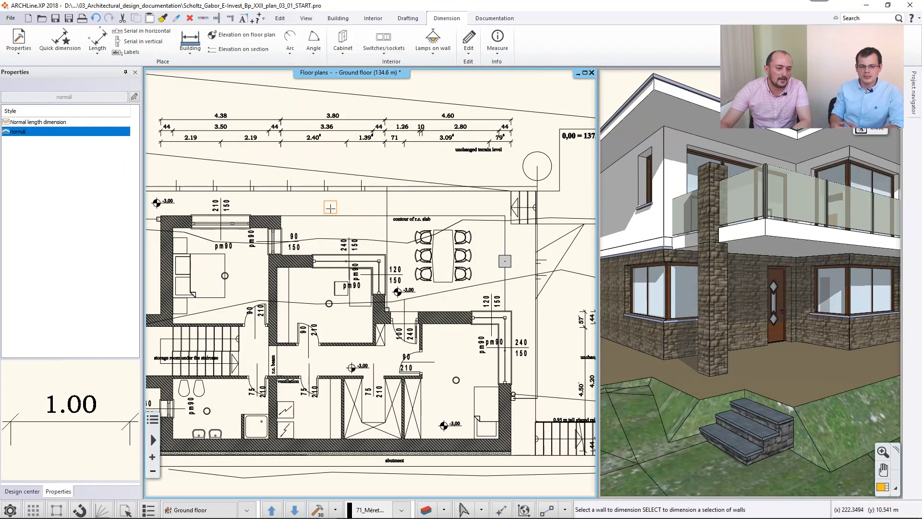
left_click(498, 295)
middle_click_drag(497, 295, 394, 290)
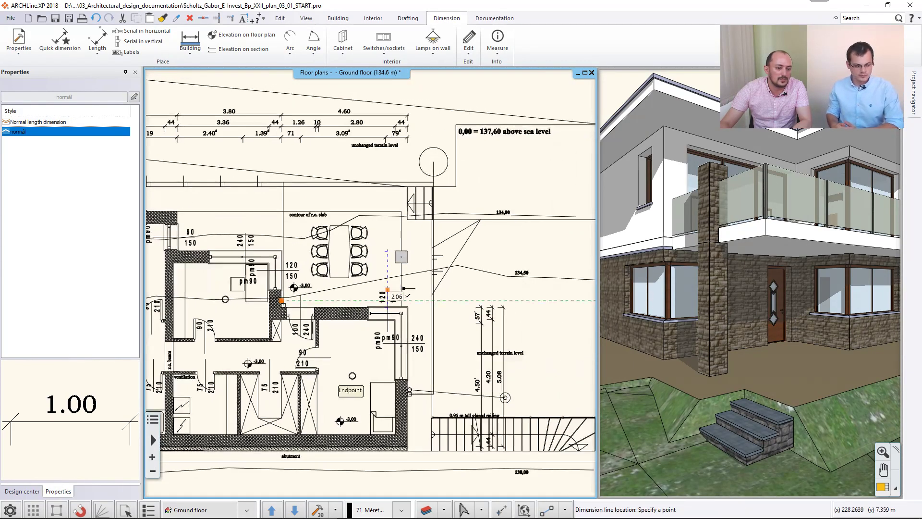
left_click(480, 288)
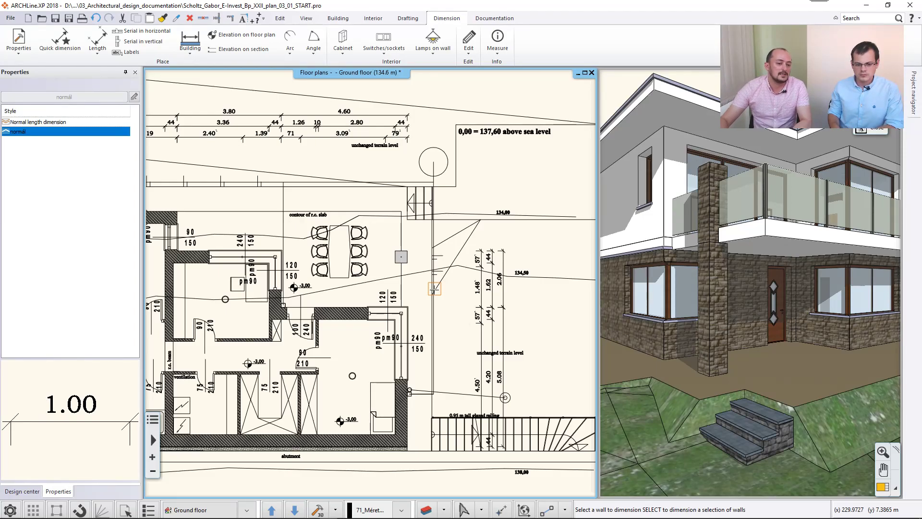
key("Escape")
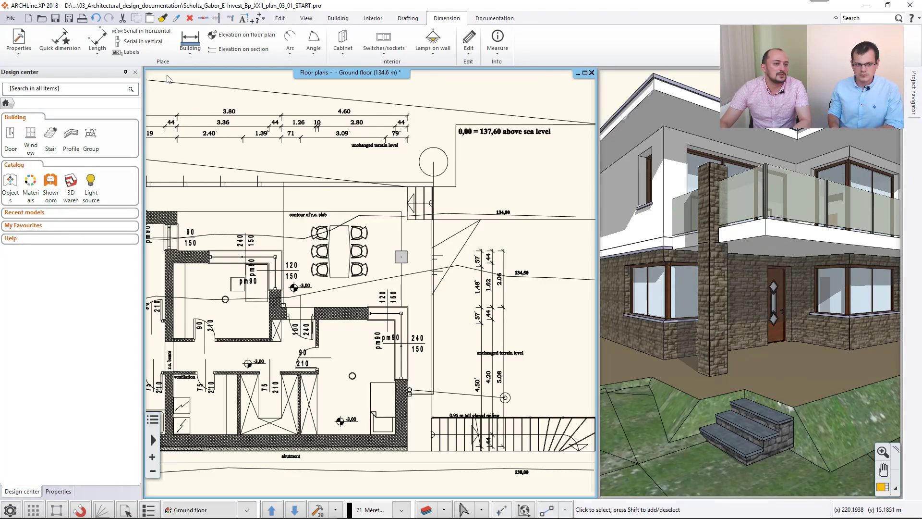
Place an Aligned dimension across the corridor beside the r.c. beam, switched to vertical, spanning the two corridor walls.
left_click(100, 53)
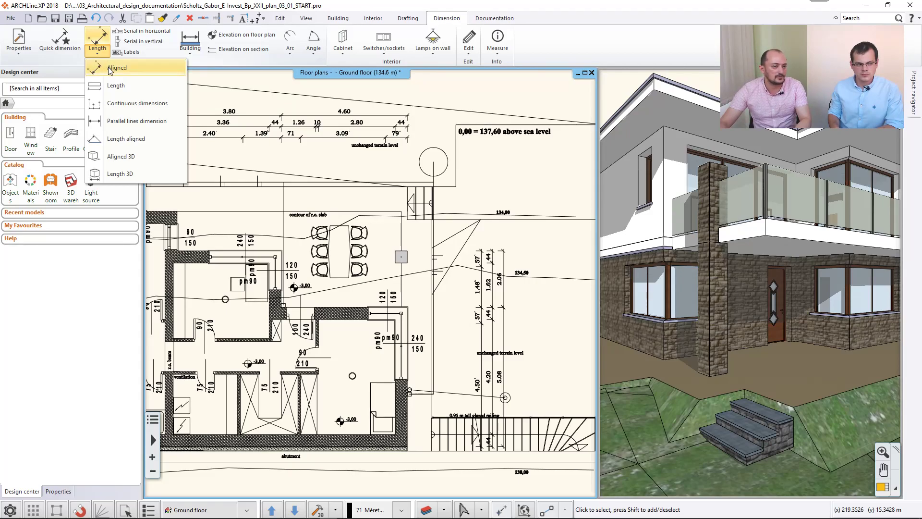
left_click(115, 68)
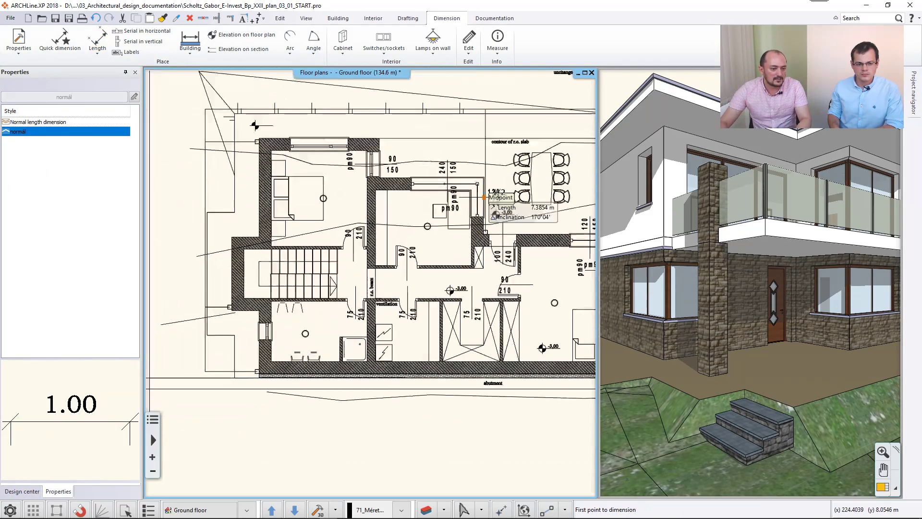
scroll(439, 356, "up", 2)
left_click(334, 264)
left_click(410, 216)
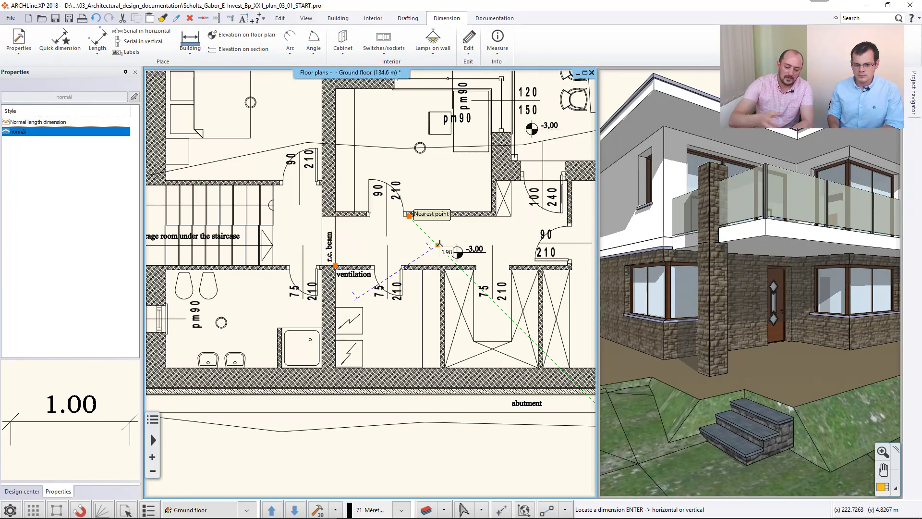
key("Return")
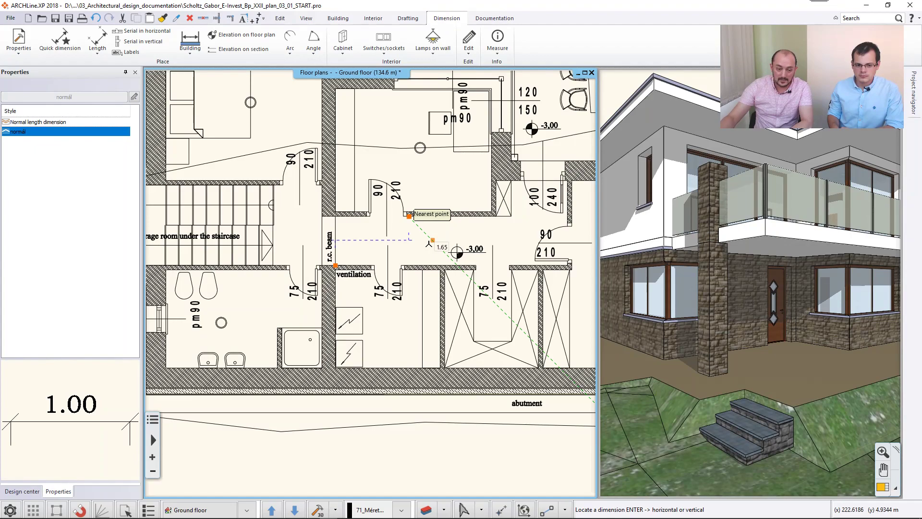
key("Return")
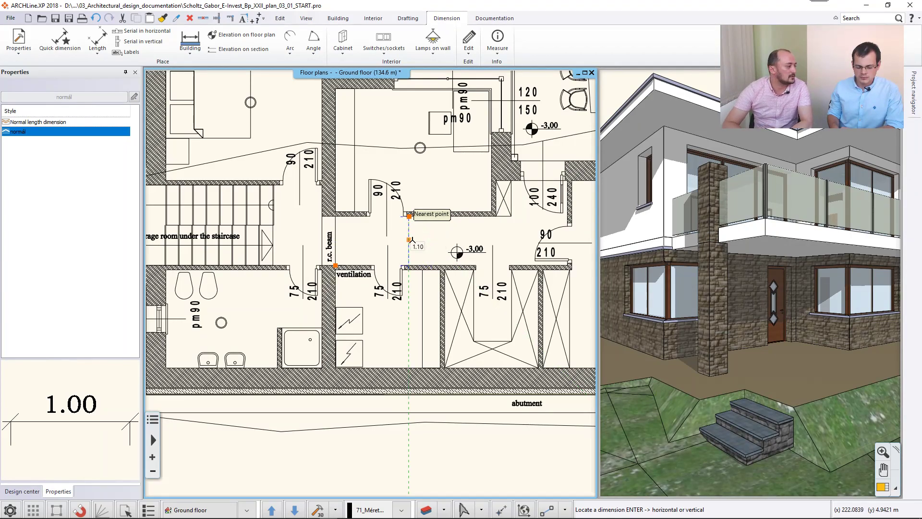
left_click(412, 240)
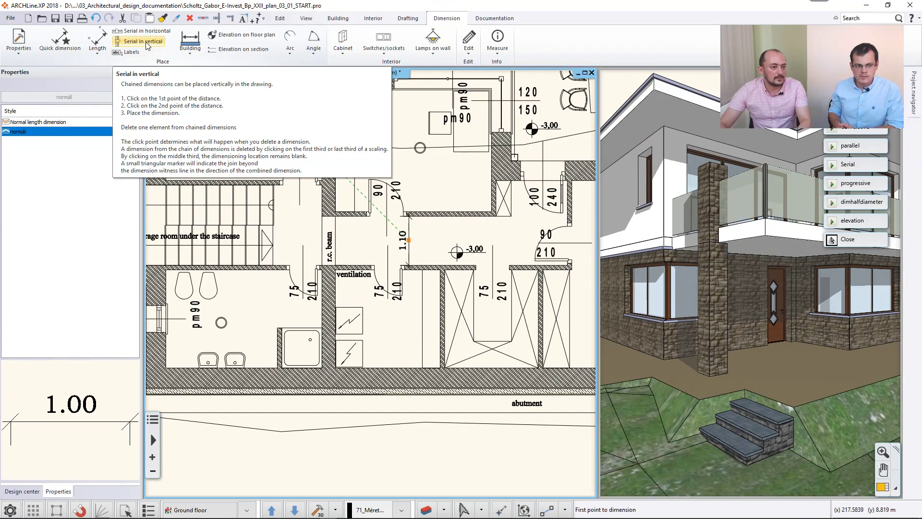
Configure Continuous dimensions as a horizontal Serial chain with automatic text alignment and without virtual intersection points.
left_click(185, 56)
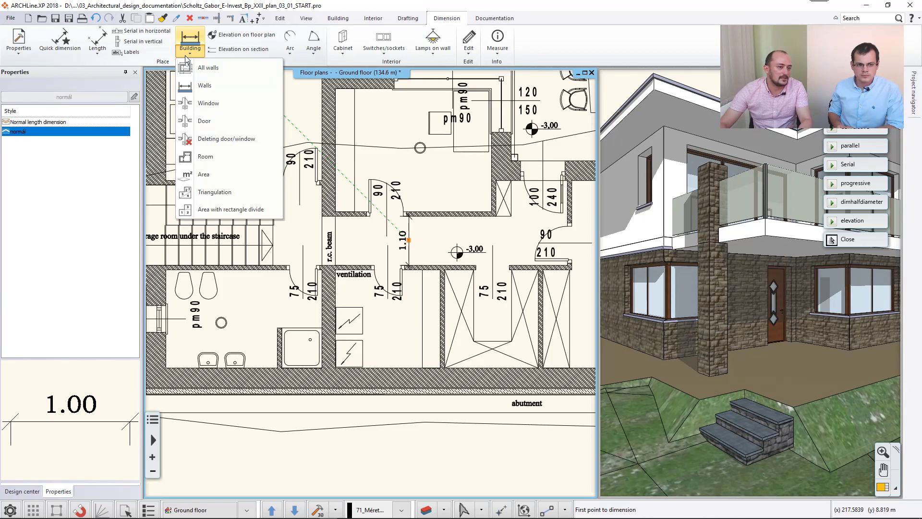
left_click(98, 54)
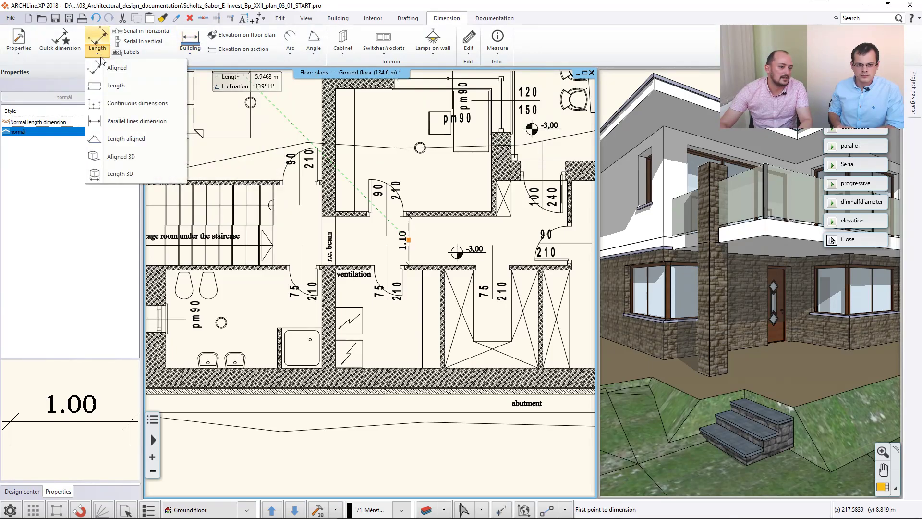
left_click(161, 108)
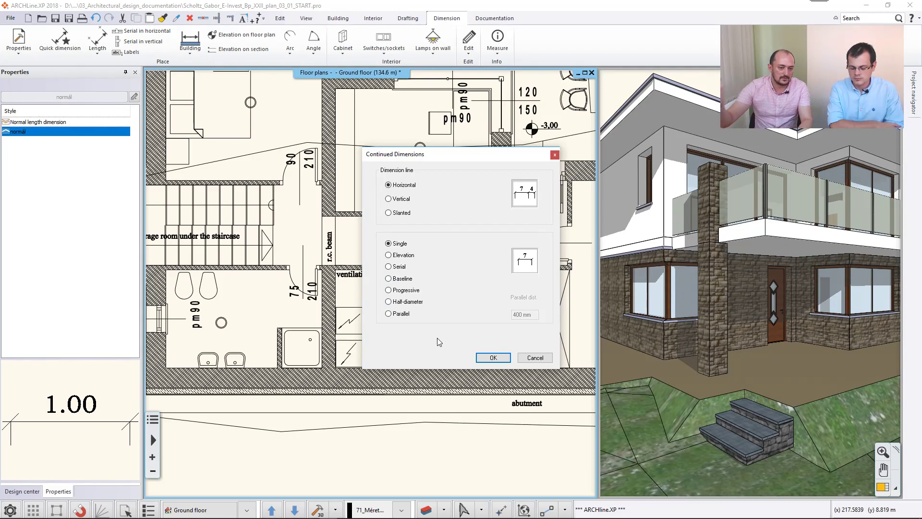
left_click(389, 267)
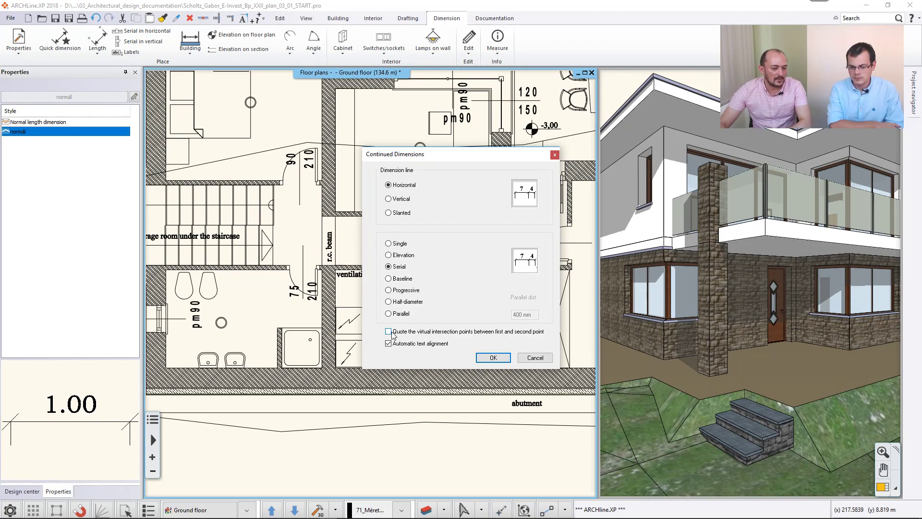
left_click(493, 358)
Place a horizontal serial dimension chain through the ventilation room, from the thick wall's shower-side face to the far face of the thin partition.
scroll(374, 320, "up", 5)
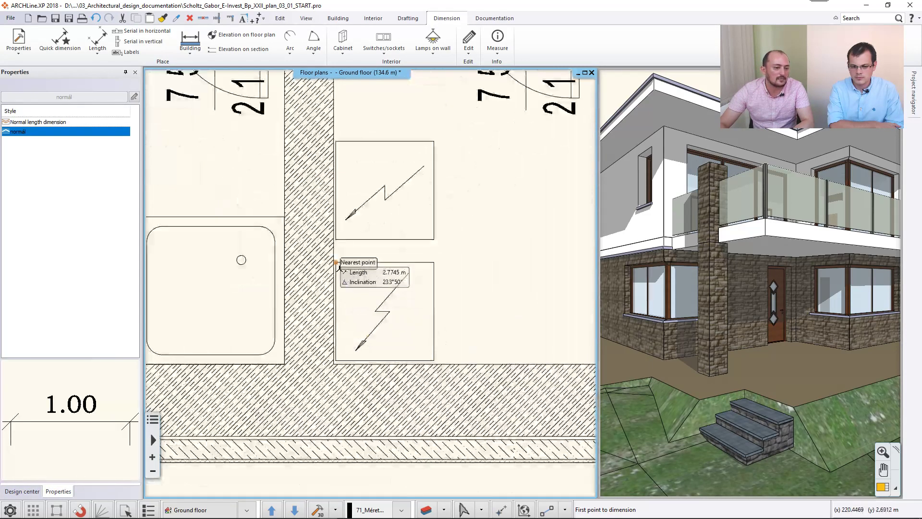
scroll(324, 285, "up", 3)
left_click(259, 250)
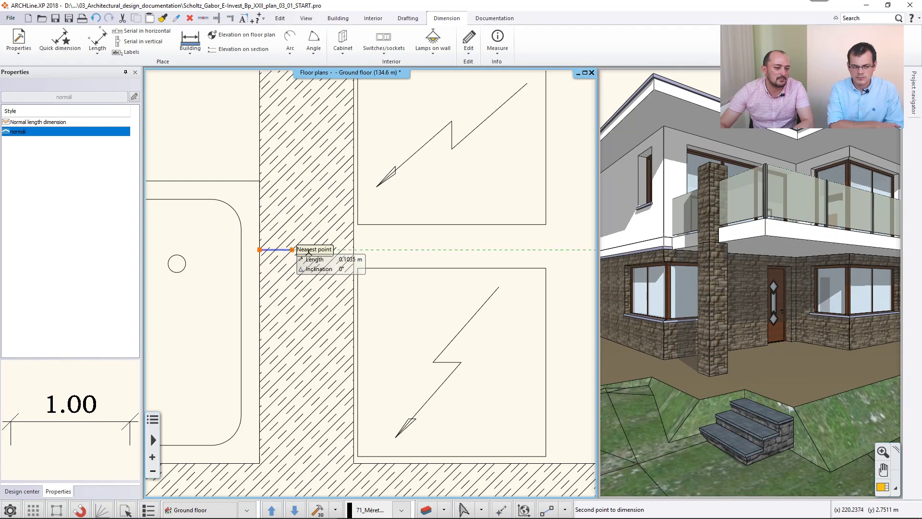
scroll(379, 269, "down", 3)
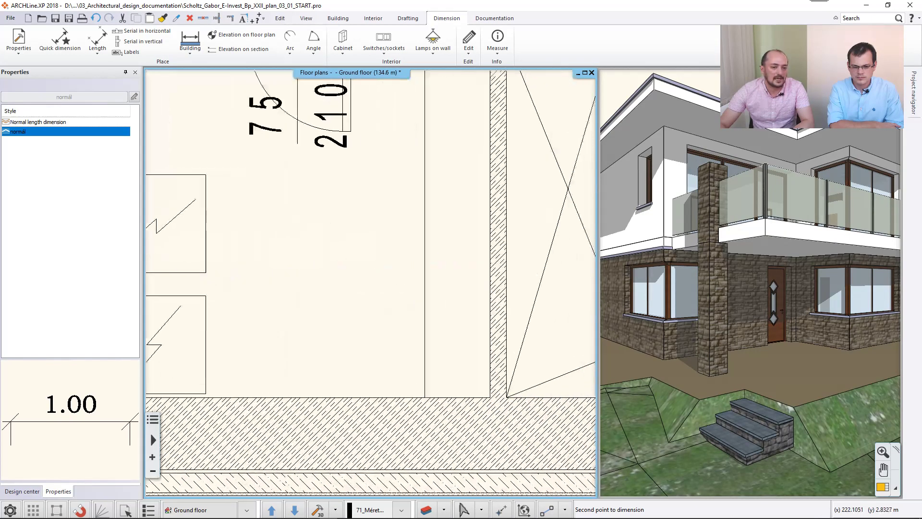
left_click(486, 292)
right_click(813, 165)
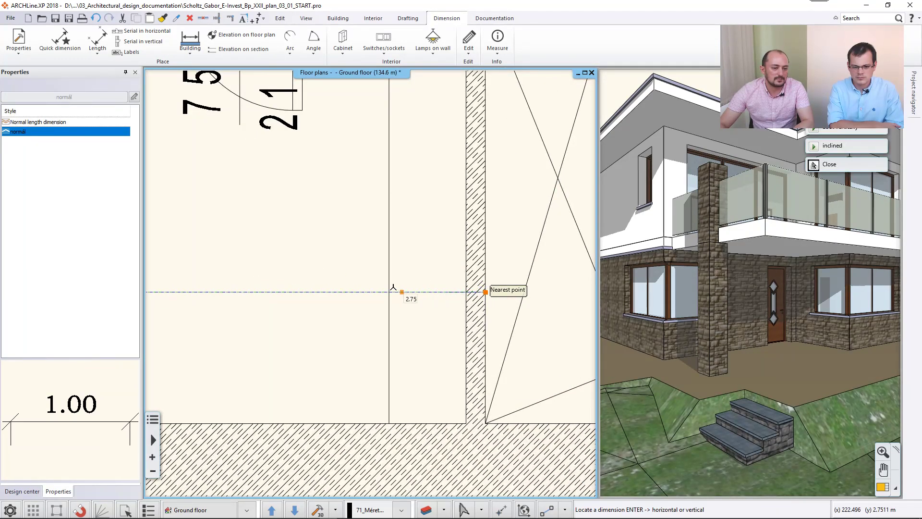
left_click(342, 290)
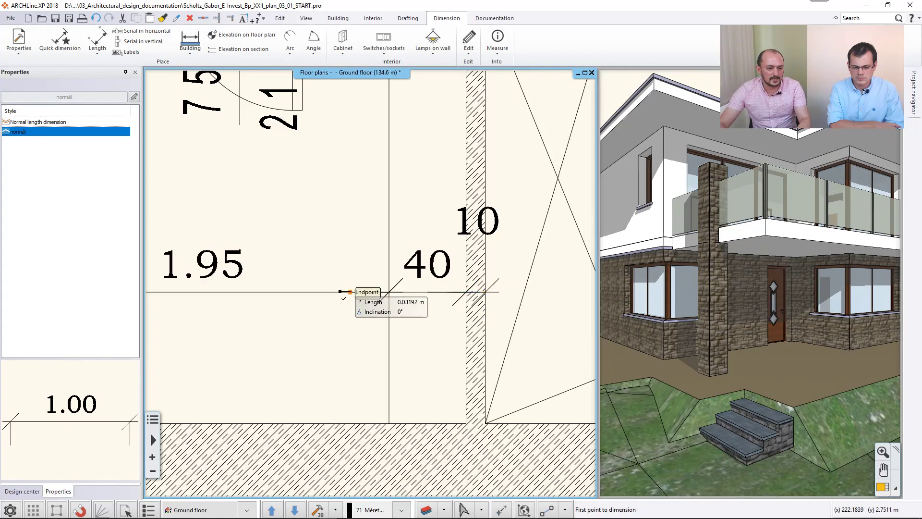
key("Escape")
scroll(335, 328, "down", 3)
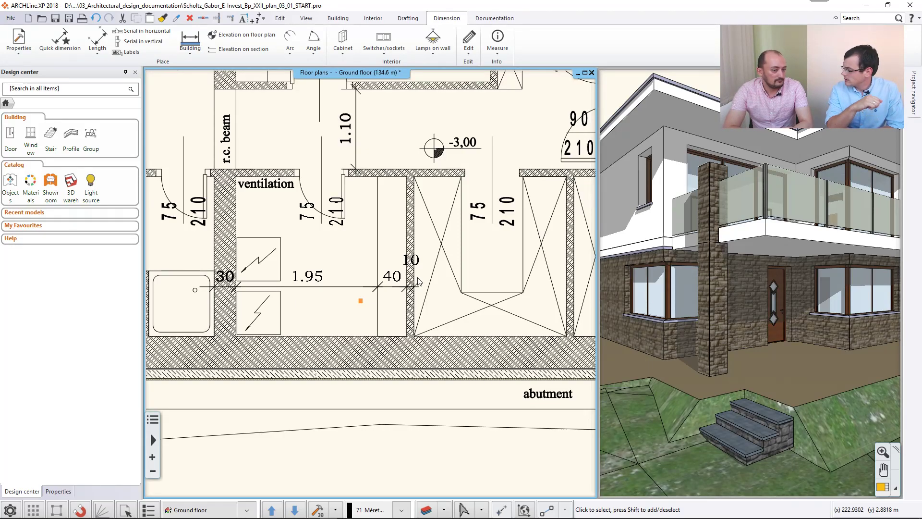
left_click(382, 225)
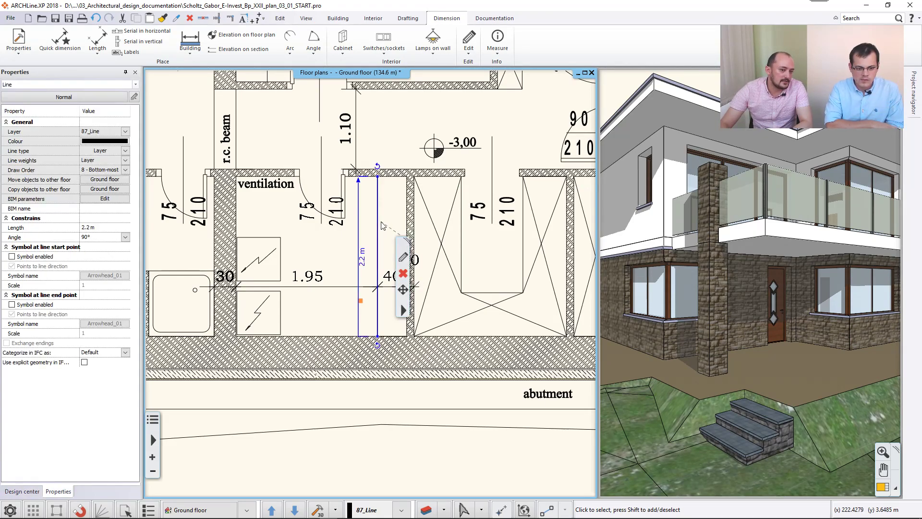
key("Escape")
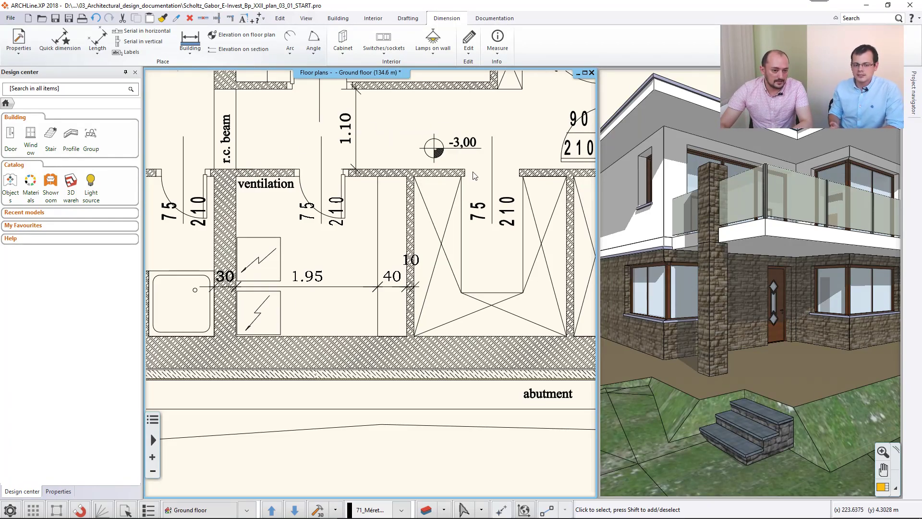
Query the height of the thick wall beside the bedroom with Elevation on floor plan, picking a point on its bedroom-side face.
middle_click_drag(471, 177, 461, 186)
scroll(345, 212, "down", 4)
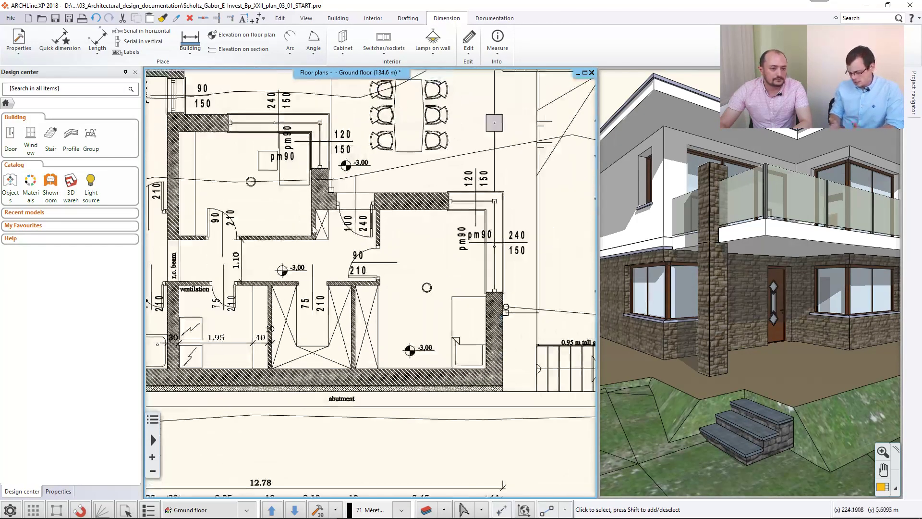
middle_click_drag(316, 229, 291, 259)
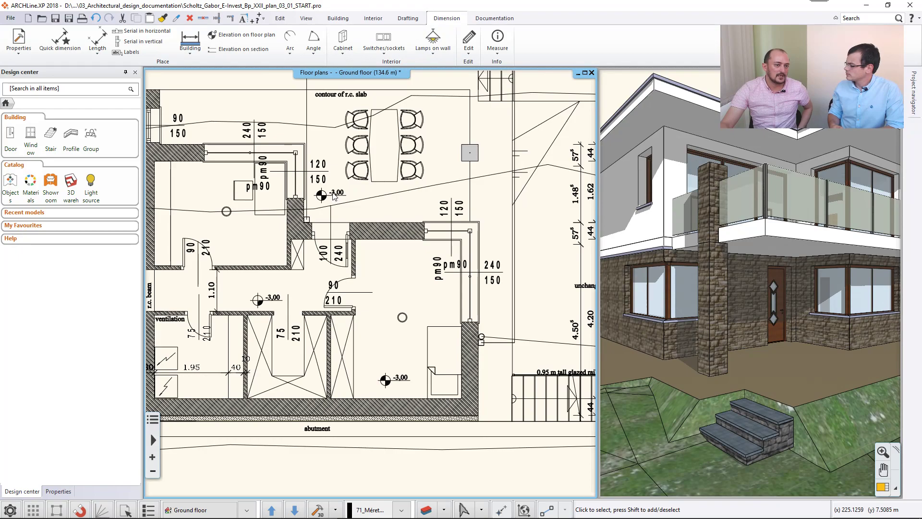
left_click(250, 36)
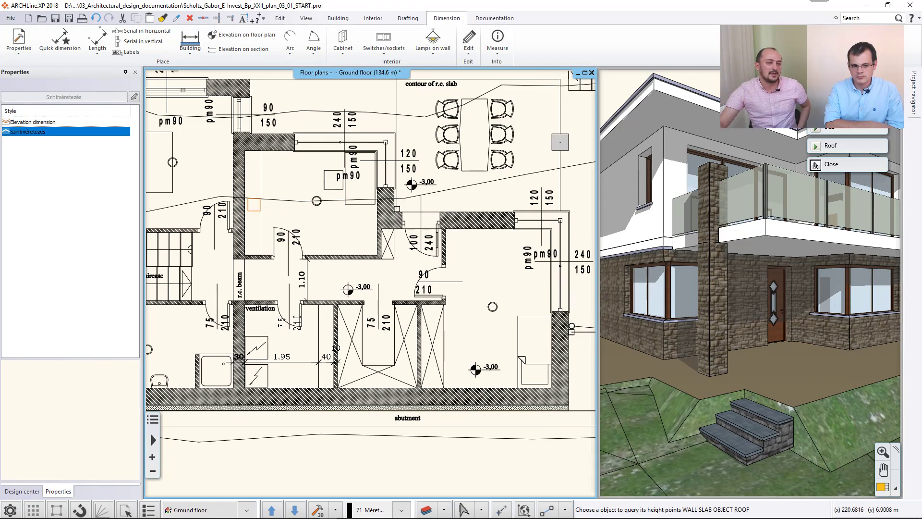
middle_click_drag(253, 204, 331, 218)
scroll(312, 193, "up", 1)
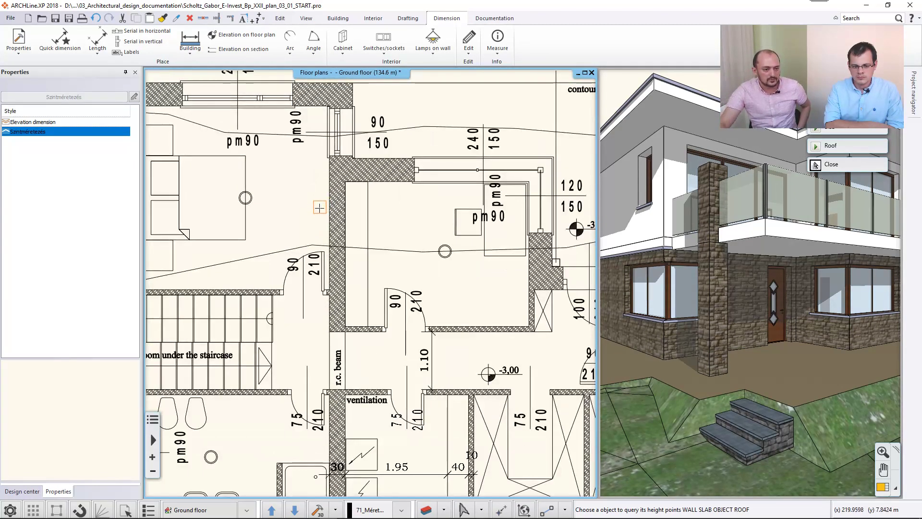
left_click(330, 210)
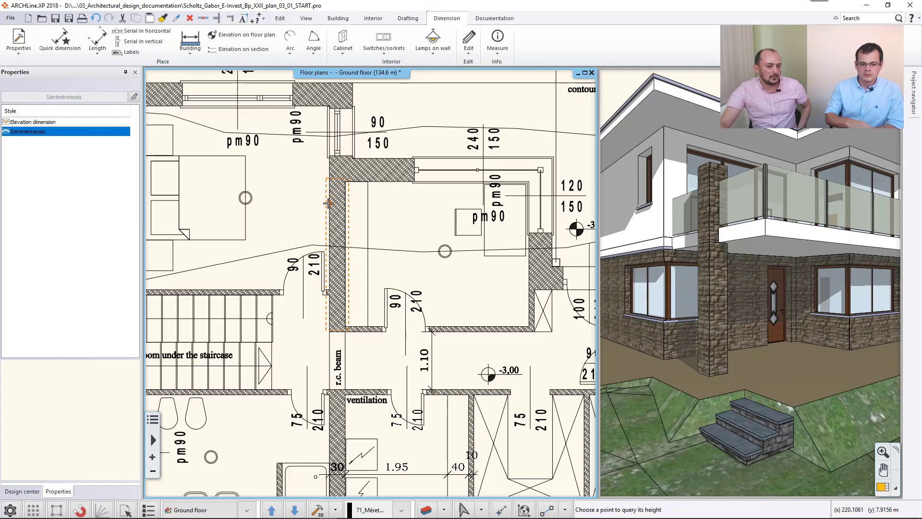
left_click(329, 213)
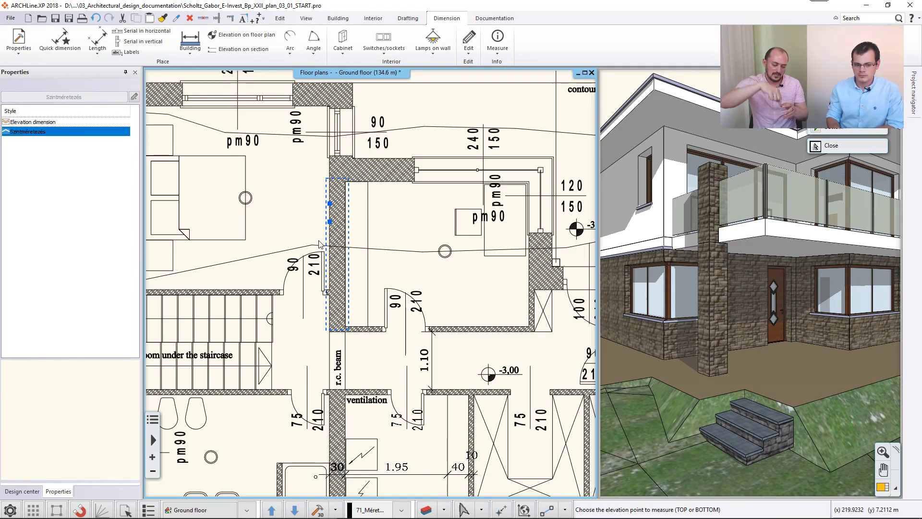
scroll(318, 244, "up", 1)
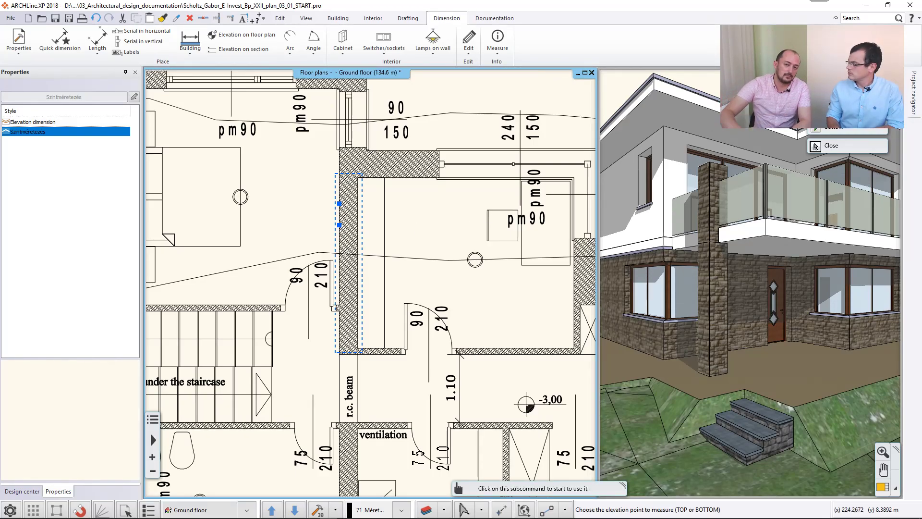
Accept the 2.7 m height and the Elevation 1 symbol, and place the elevation marker in the bedroom beside the wall.
left_click(815, 146)
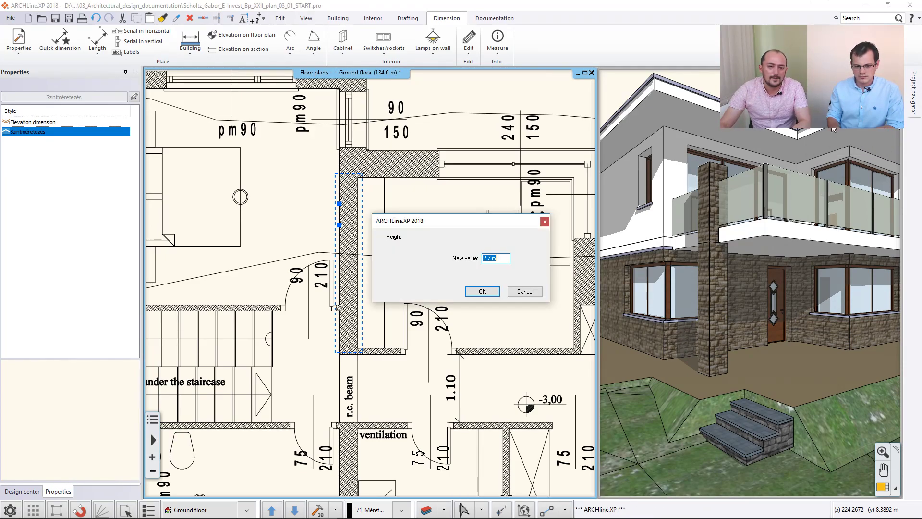
left_click(484, 290)
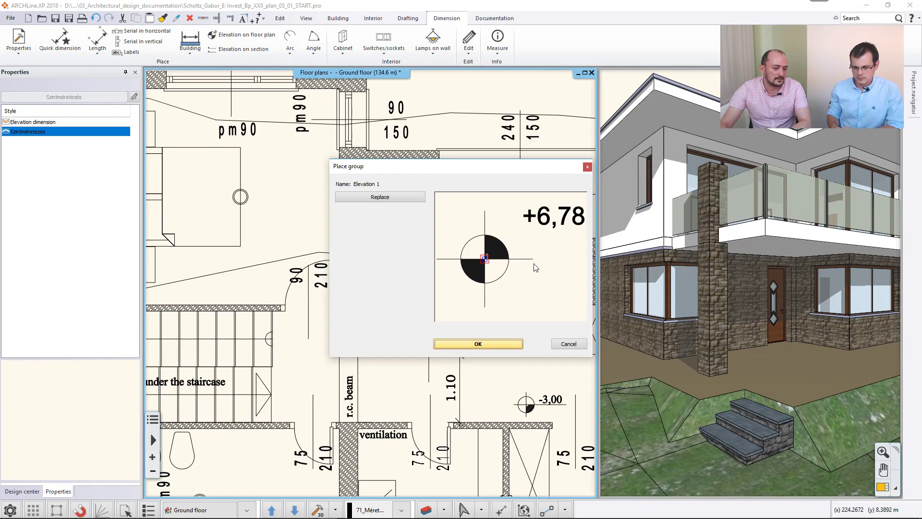
left_click(498, 345)
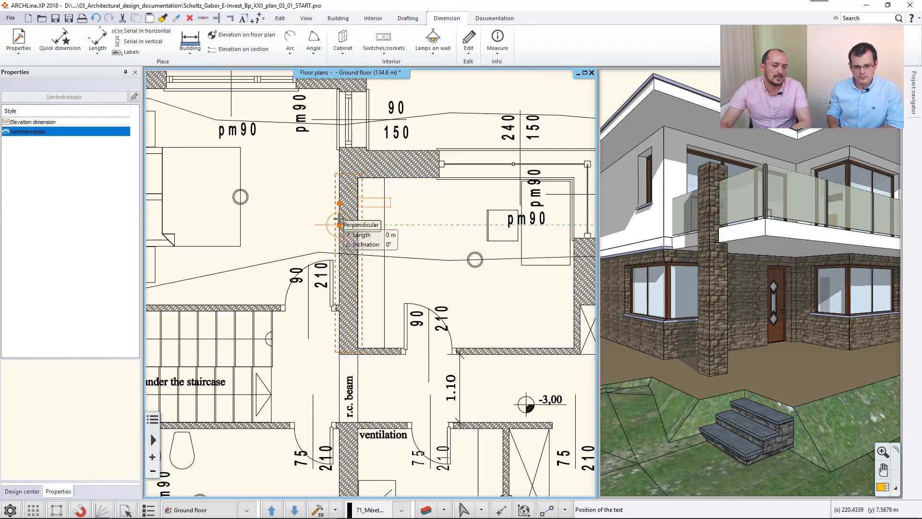
left_click(279, 225)
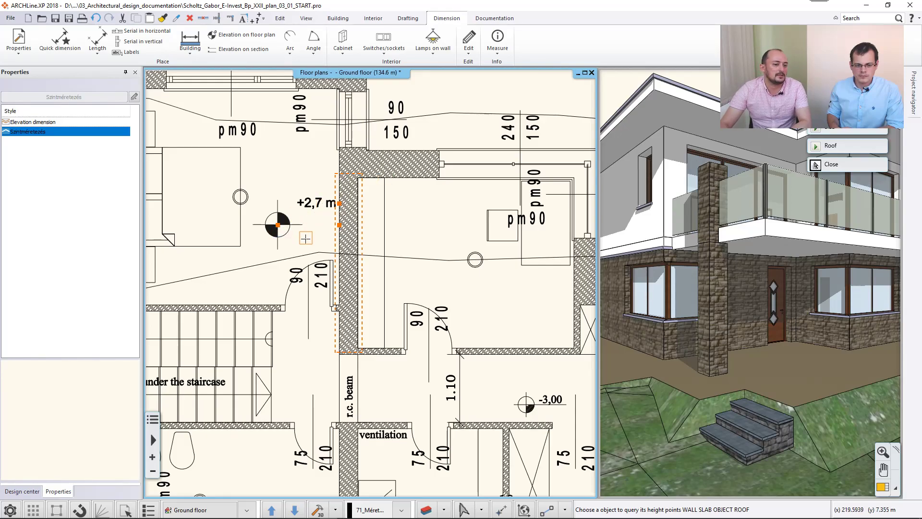
key("Escape")
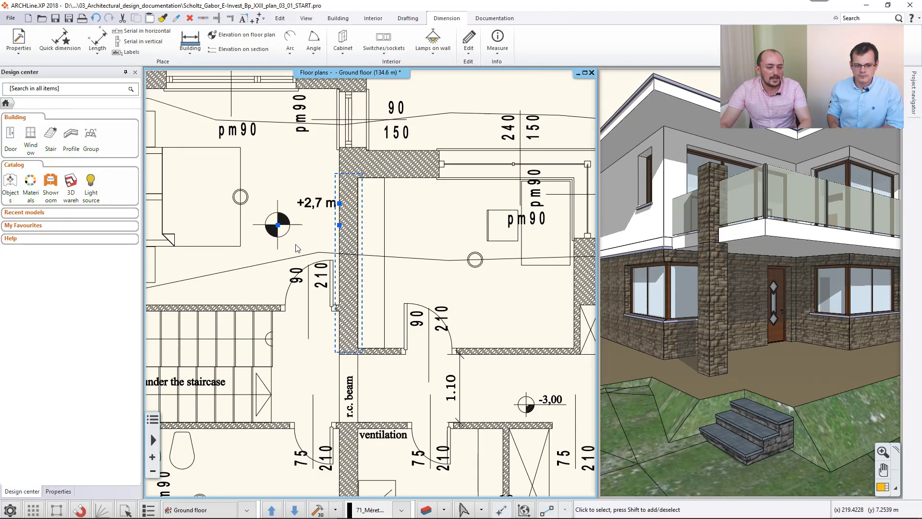
Open the North - English collection among the Signs groups of the Design center library.
middle_click_drag(477, 333, 239, 142)
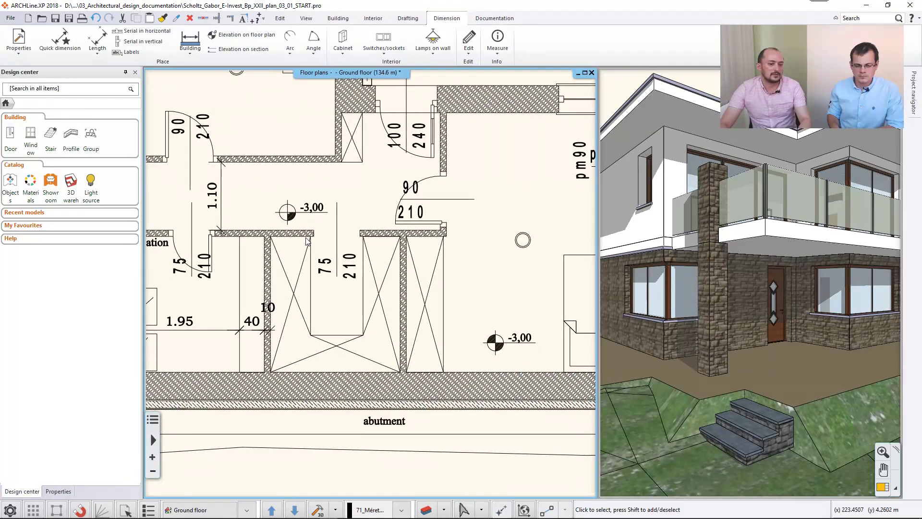
scroll(382, 255, "down", 5)
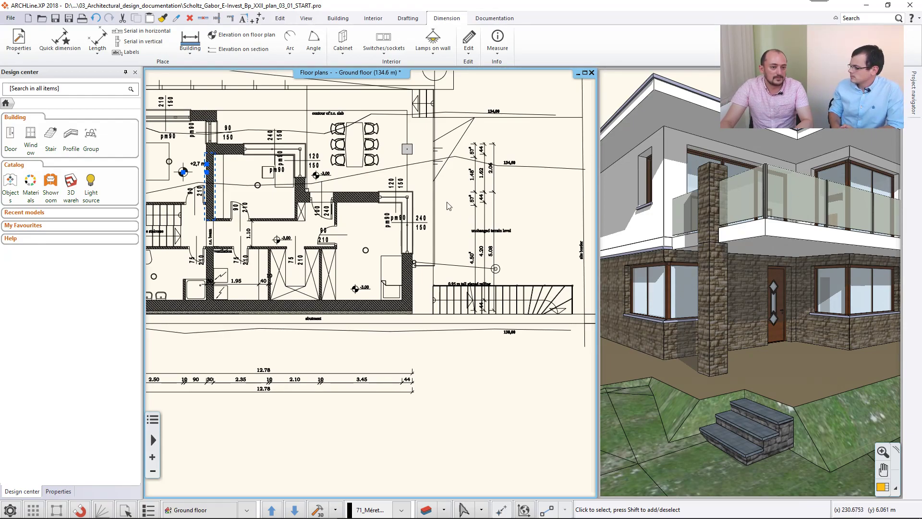
scroll(453, 225, "down", 3)
middle_click_drag(454, 226, 468, 231)
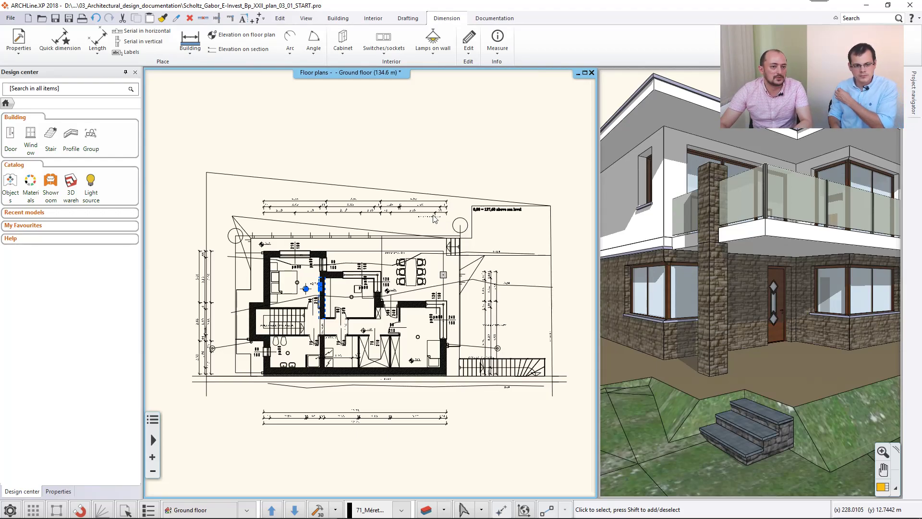
scroll(223, 144, "up", 1)
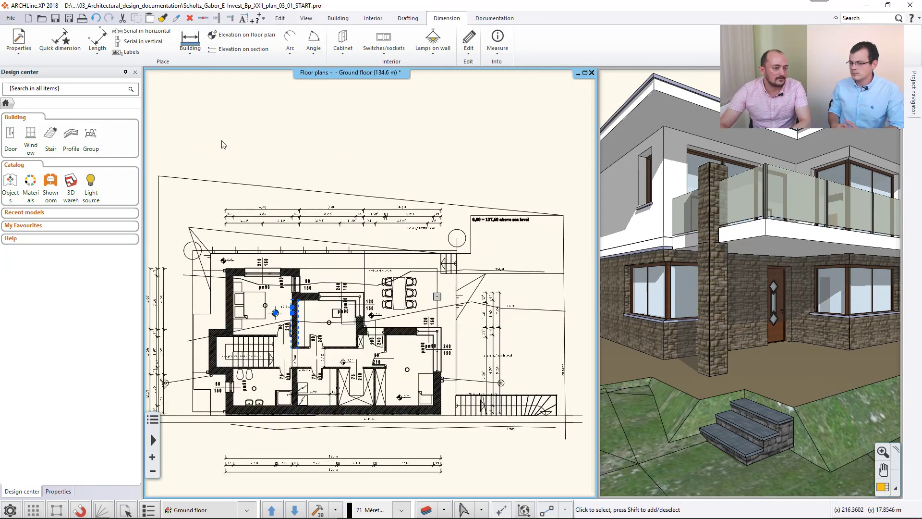
left_click(91, 137)
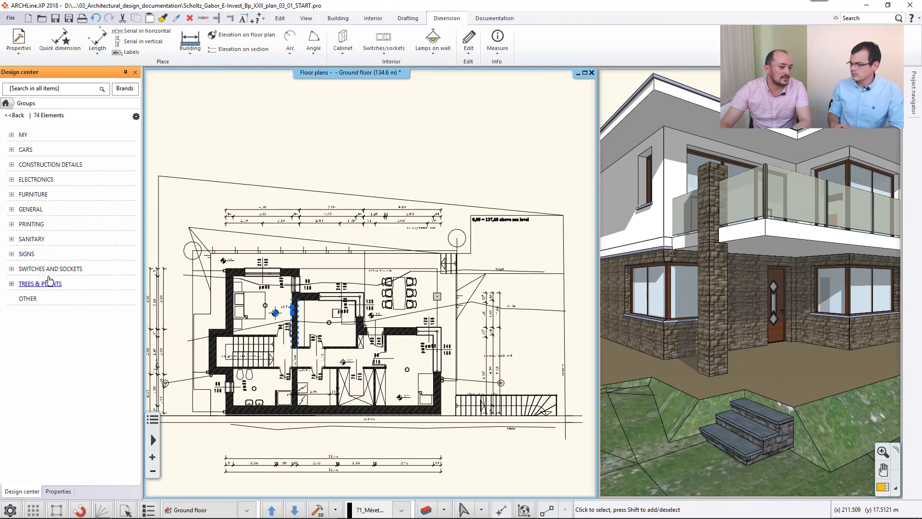
left_click(26, 254)
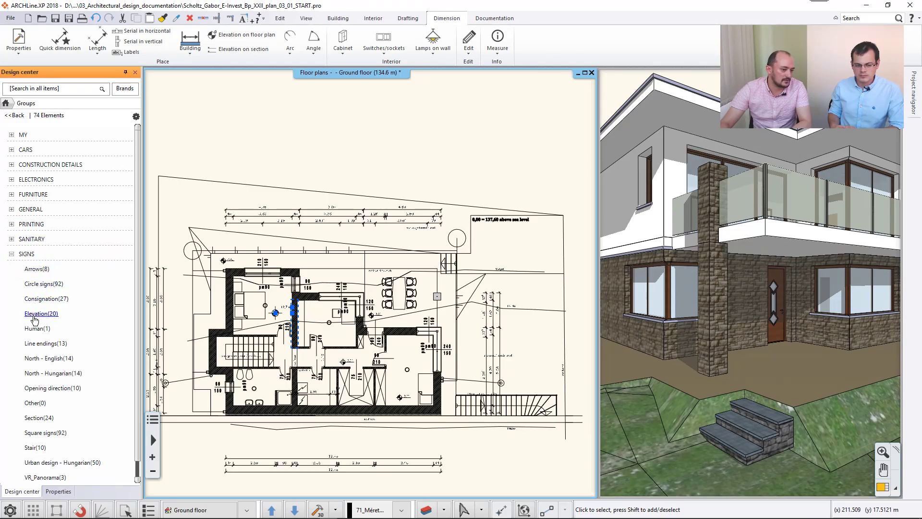
left_click(48, 361)
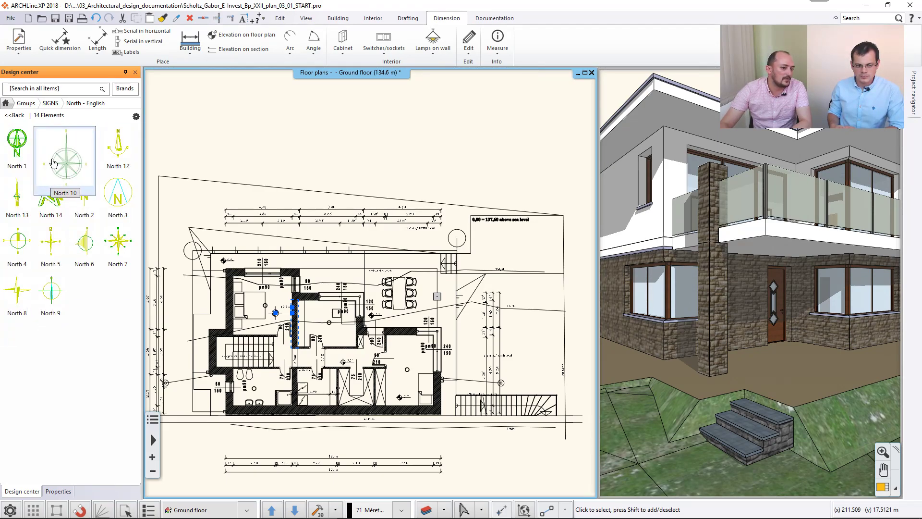
Place the North 14 symbol in the empty area above the plot boundary, over the sea level note.
left_click(50, 197)
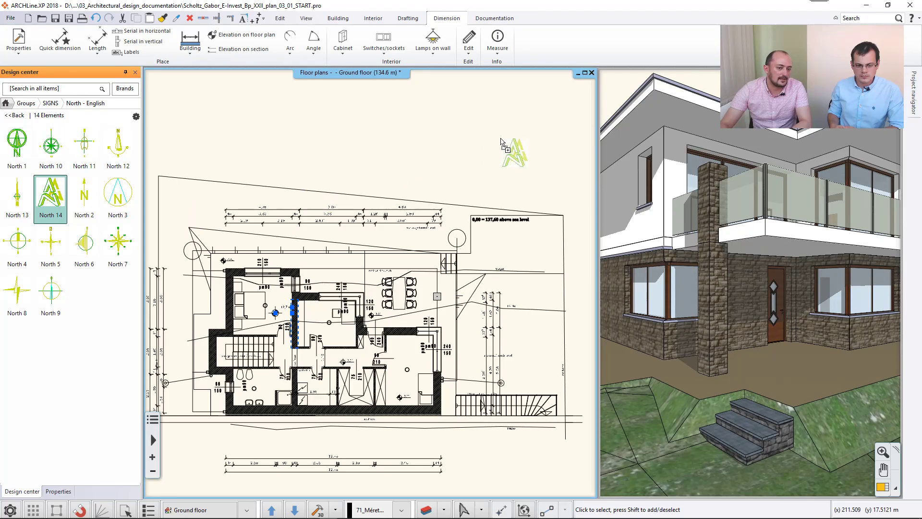
left_click(499, 141)
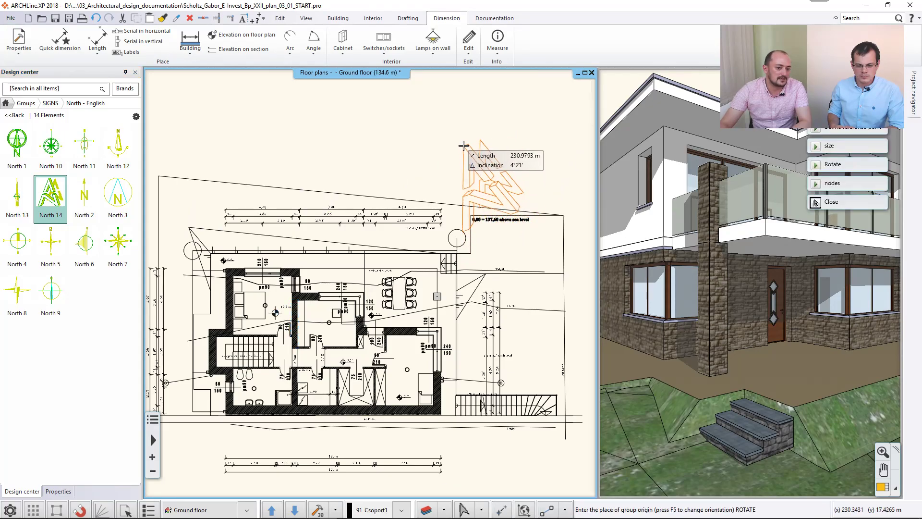
middle_click_drag(504, 148, 381, 150)
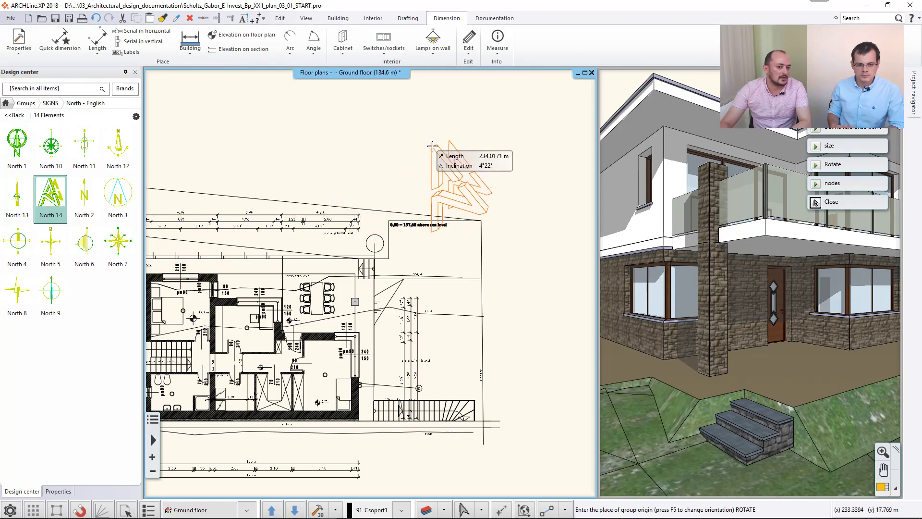
scroll(427, 142, "up", 1)
scroll(413, 136, "down", 1)
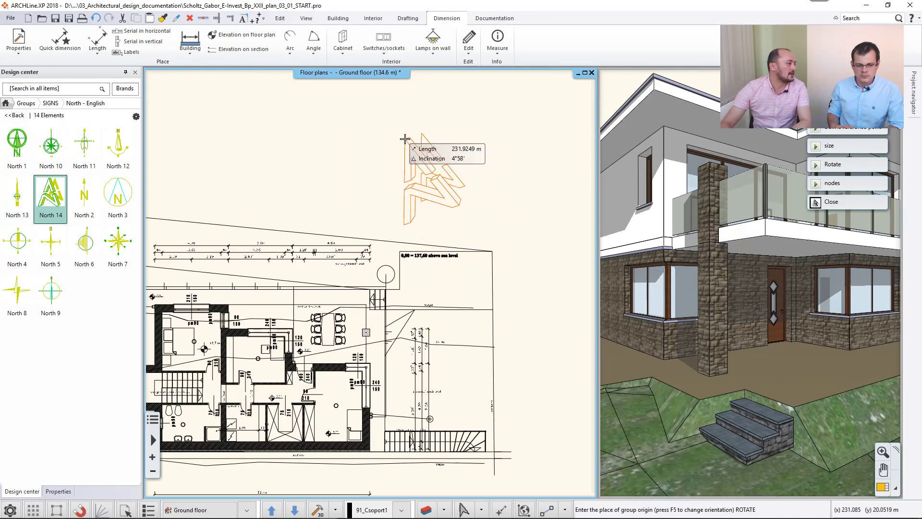
left_click(402, 139)
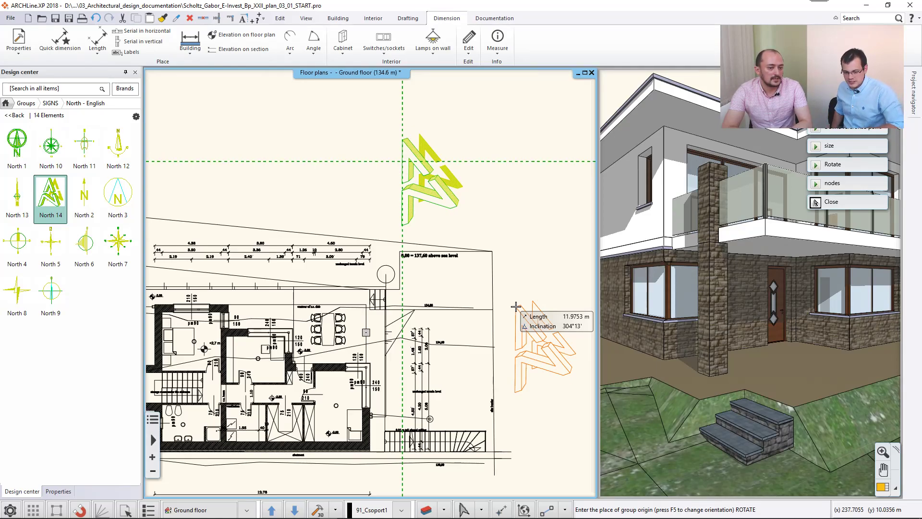
key("Escape")
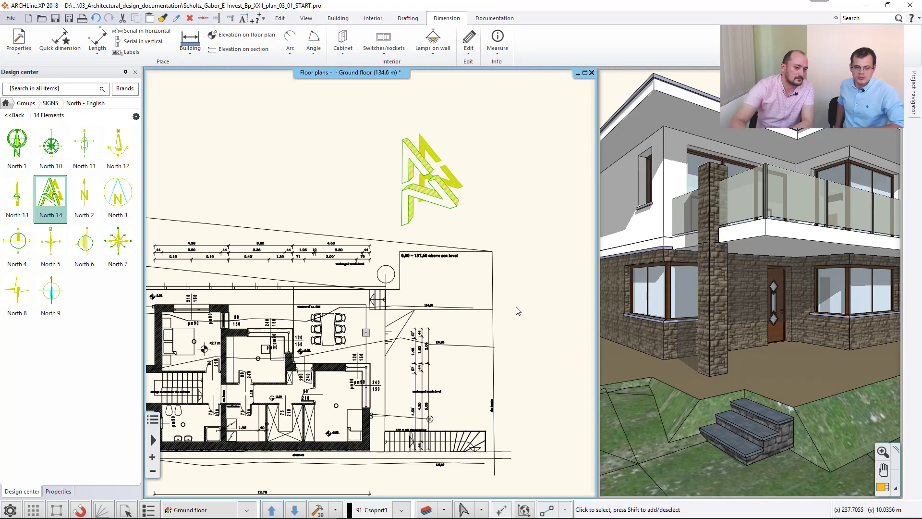
Force the black group colour on all elements of the placed north symbol.
left_click(451, 196)
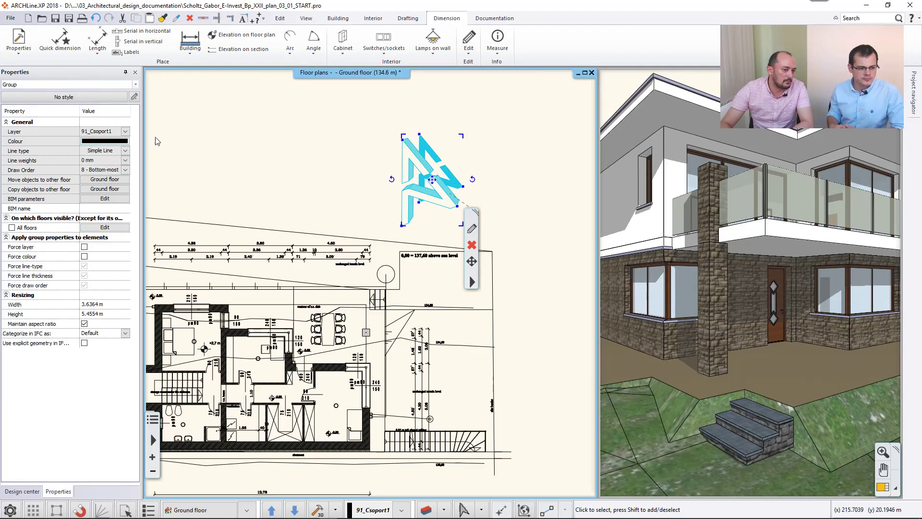
left_click(84, 257)
left_click(365, 202)
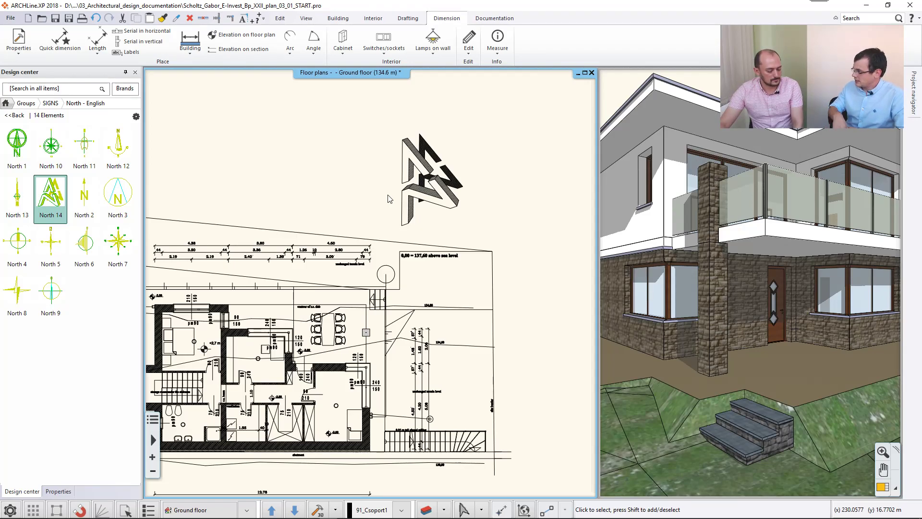
Place a room label by walls in the central room between the bedroom and the dining terrace.
middle_click_drag(355, 240, 460, 182)
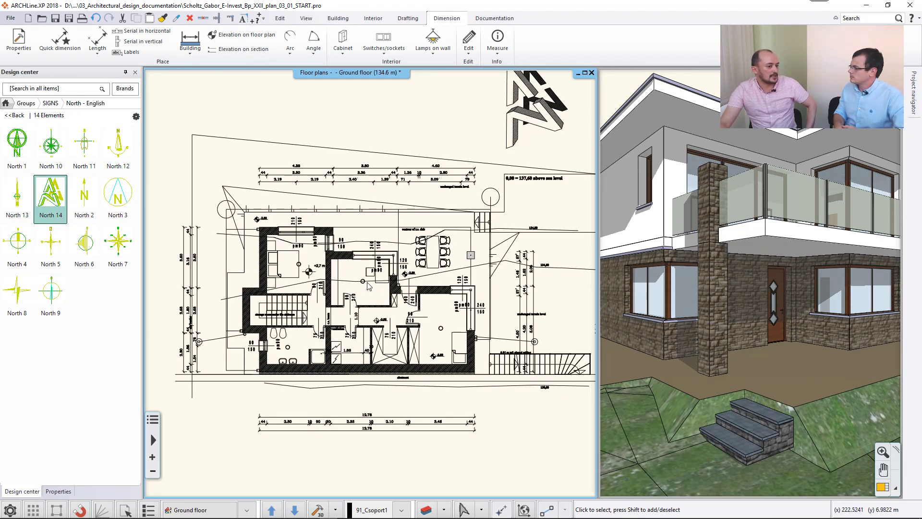
left_click(350, 22)
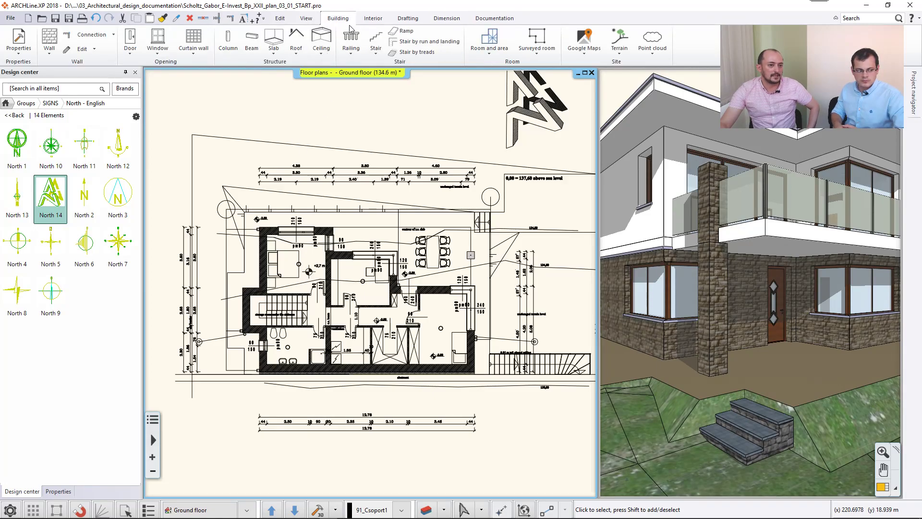
left_click(483, 53)
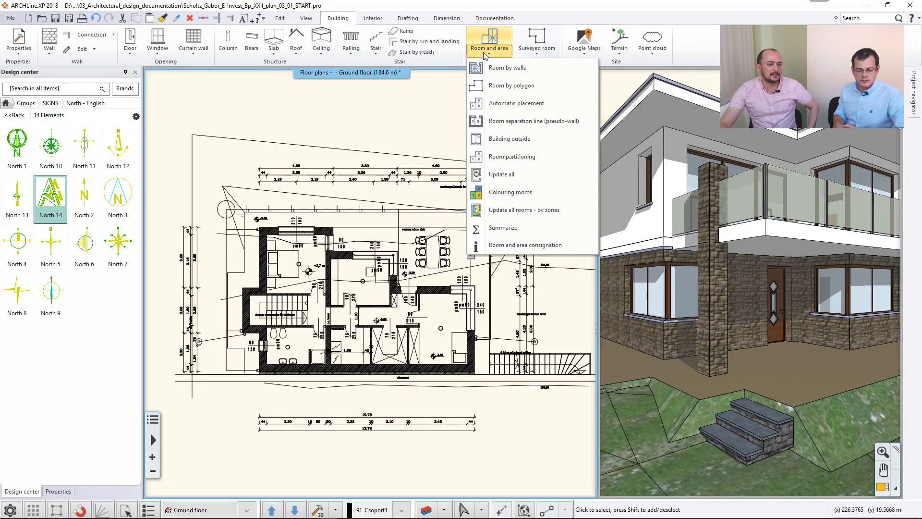
left_click(534, 74)
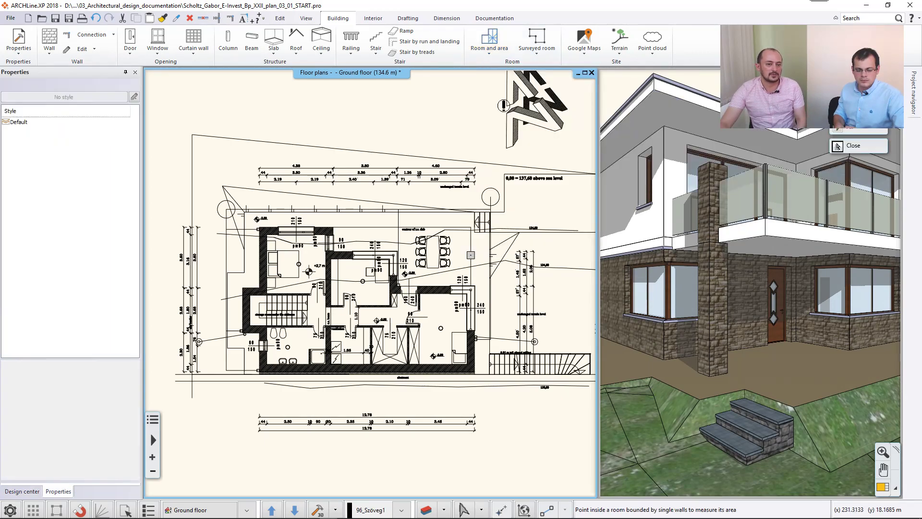
scroll(463, 212, "up", 2)
middle_click_drag(463, 212, 424, 273)
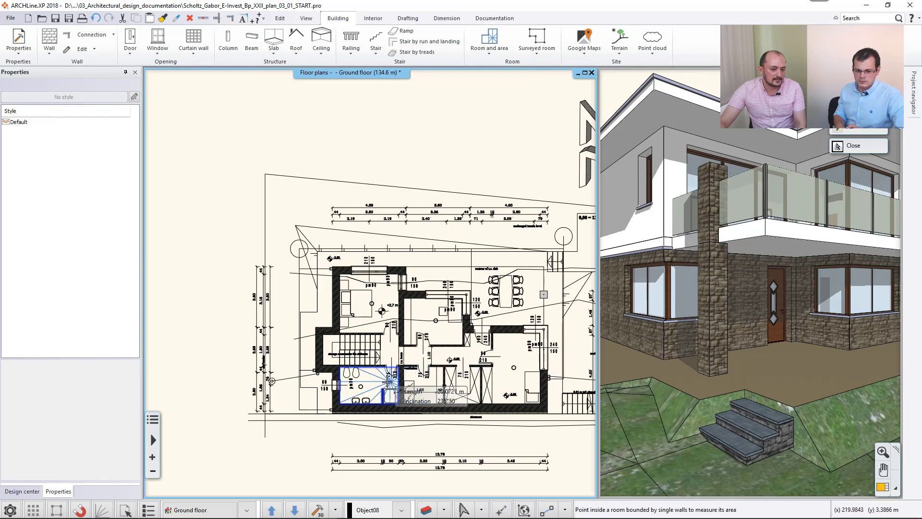
middle_click_drag(521, 359, 448, 363)
scroll(448, 364, "up", 4)
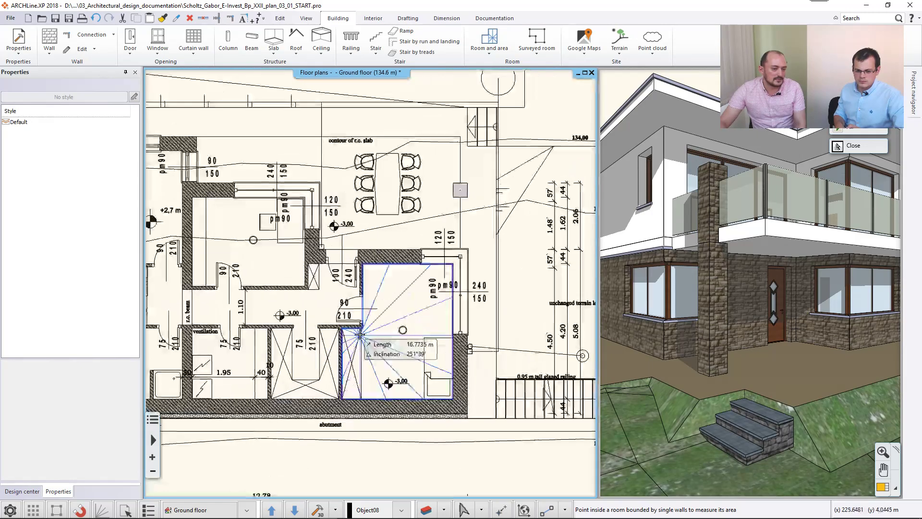
left_click(317, 318)
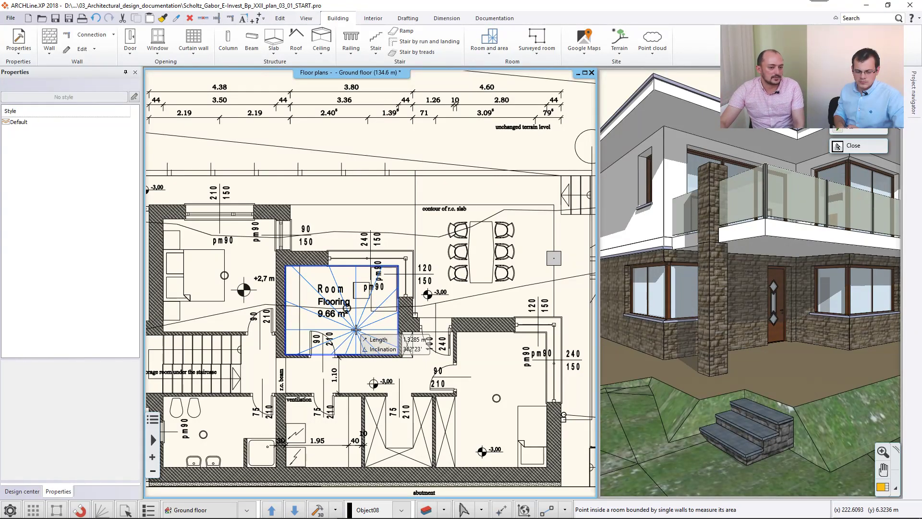
key("Escape")
Rename the newly labelled central room as "Office room" in its calculated values.
left_click(327, 296)
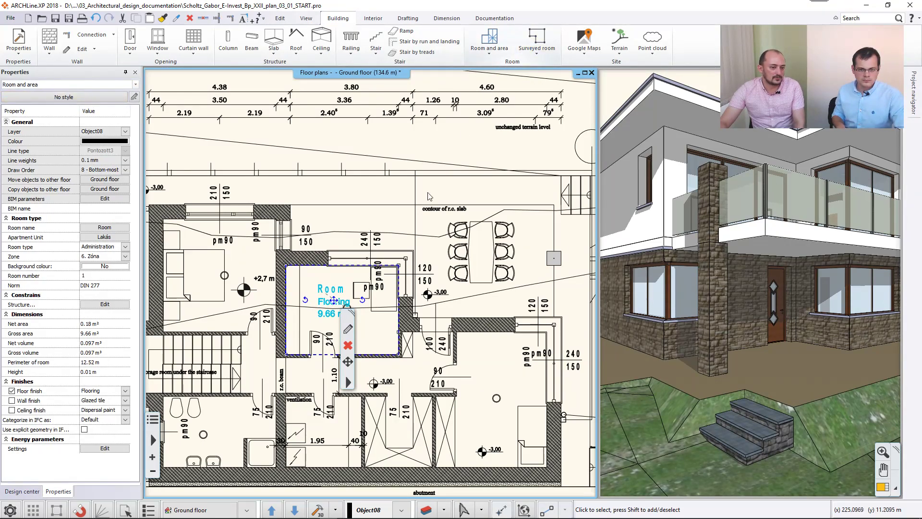
left_click(348, 329)
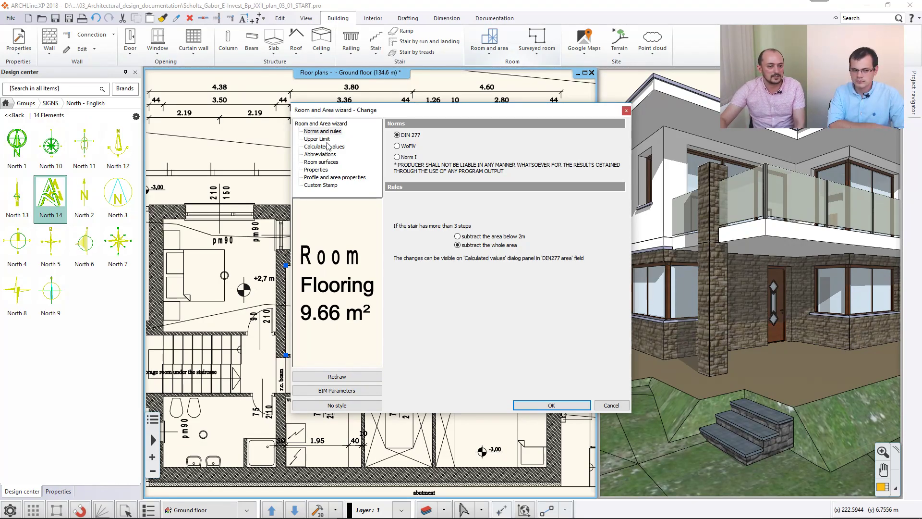
left_click(318, 140)
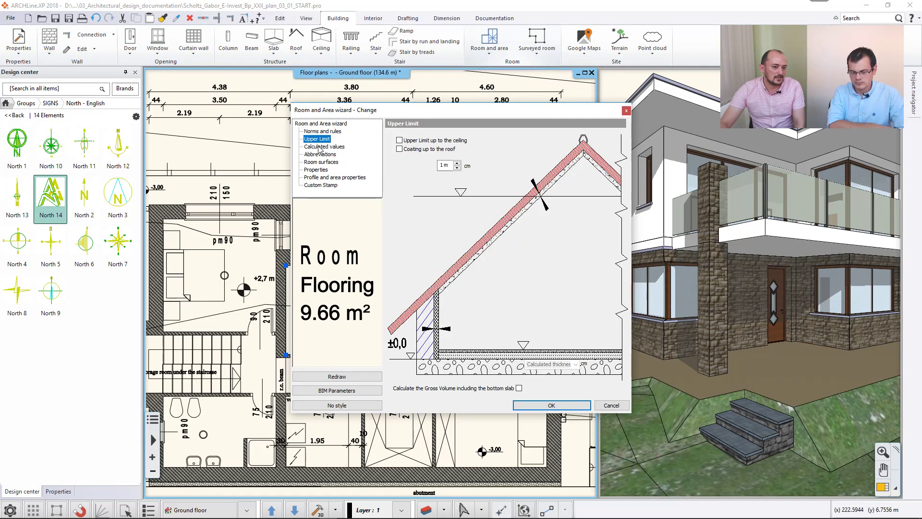
left_click(319, 147)
scroll(504, 239, "down", 1)
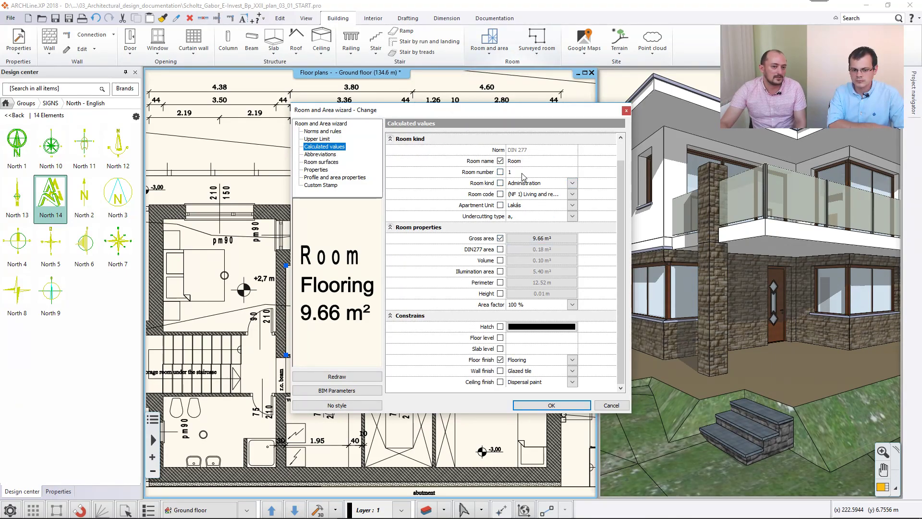
left_click(534, 161)
mouse_move(497, 114)
left_mouse_down()
mouse_move(485, 271)
mouse_move(538, 370)
mouse_move(501, 105)
left_mouse_up()
type("Office r")
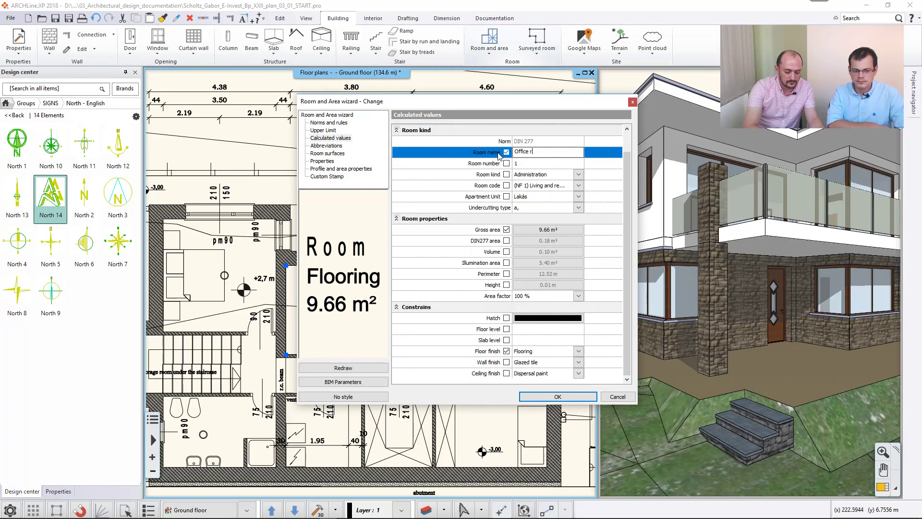
left_click(557, 396)
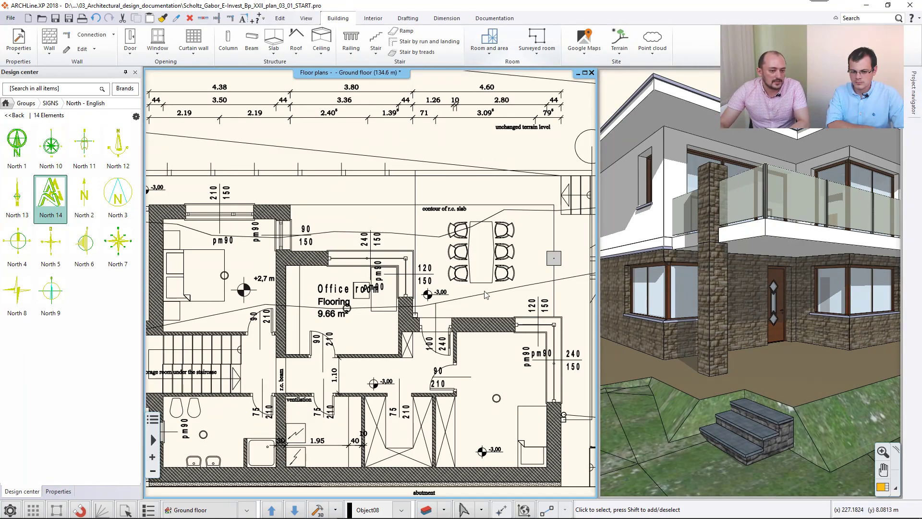
Outline a room by polygon around the dining terrace, following the r.c. slab contour and the outer wall corners.
middle_click_drag(498, 283, 410, 283)
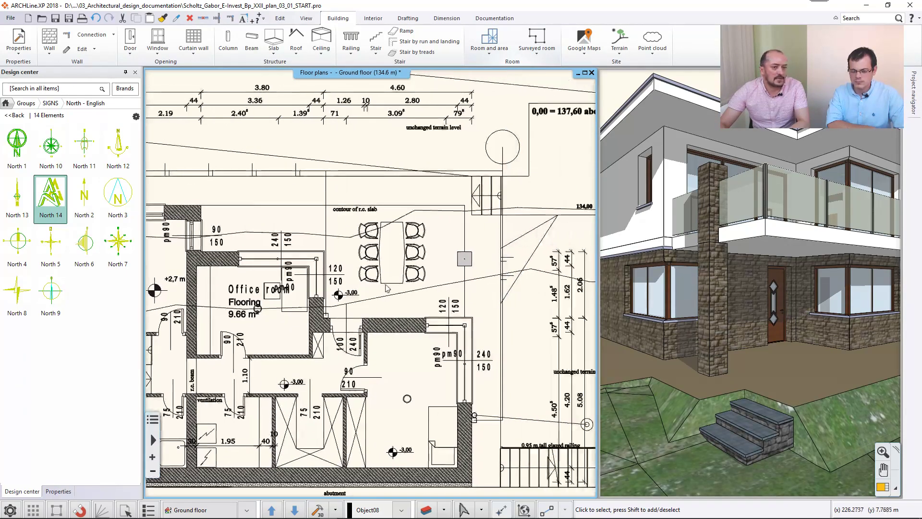
left_click(490, 53)
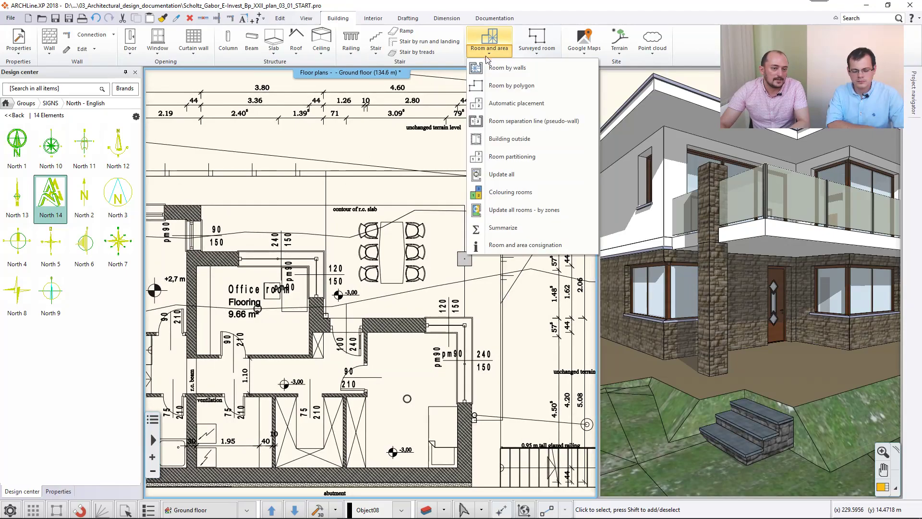
left_click(536, 86)
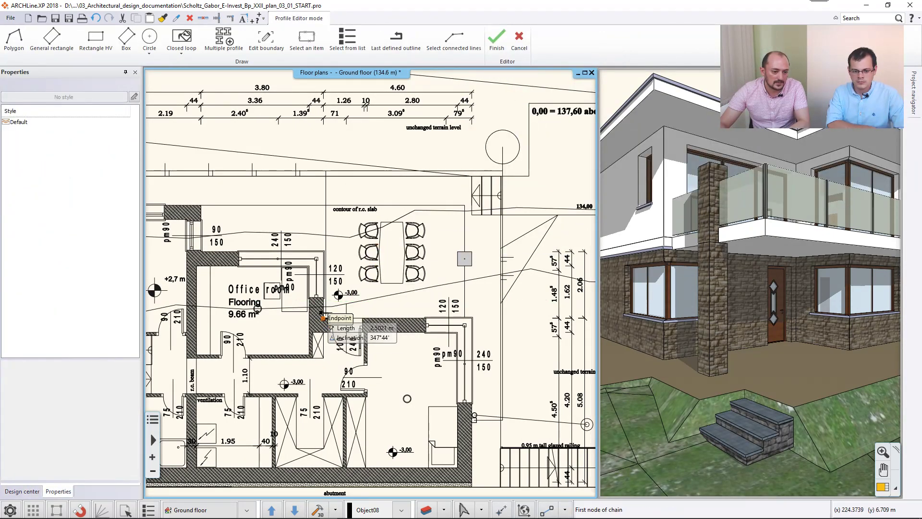
left_click(323, 317)
left_click(464, 318)
left_click(464, 206)
left_click(200, 205)
left_click(201, 251)
left_click(323, 251)
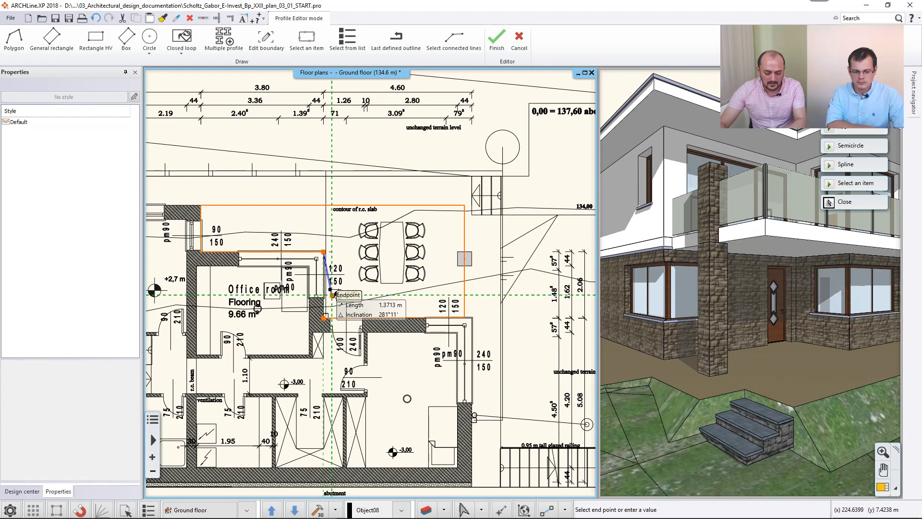
left_click(330, 292)
left_click(384, 296)
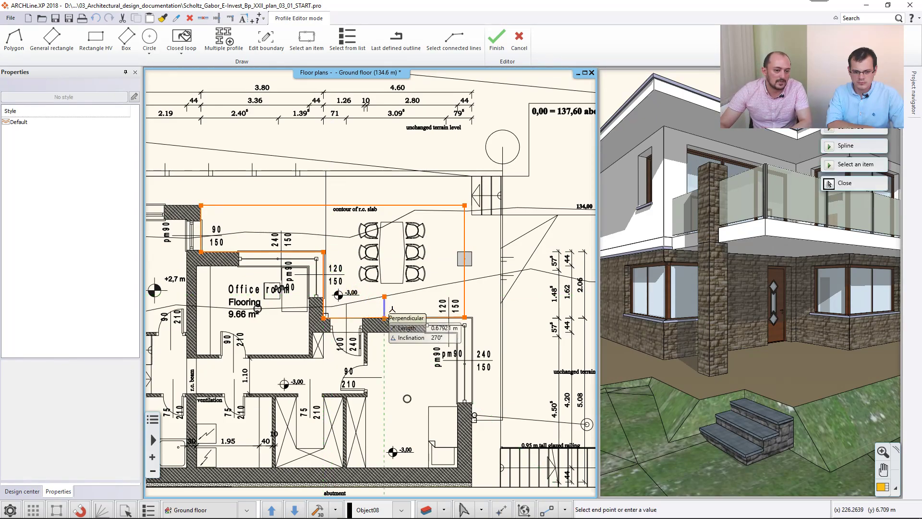
Finish the terrace outline and accept the 0.5 m height to create its room label.
key("Escape")
key("Return")
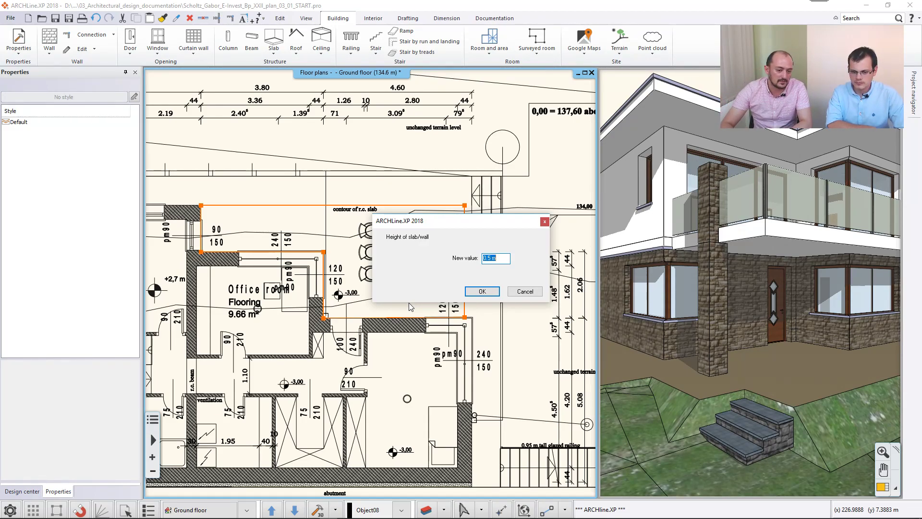
key("Return")
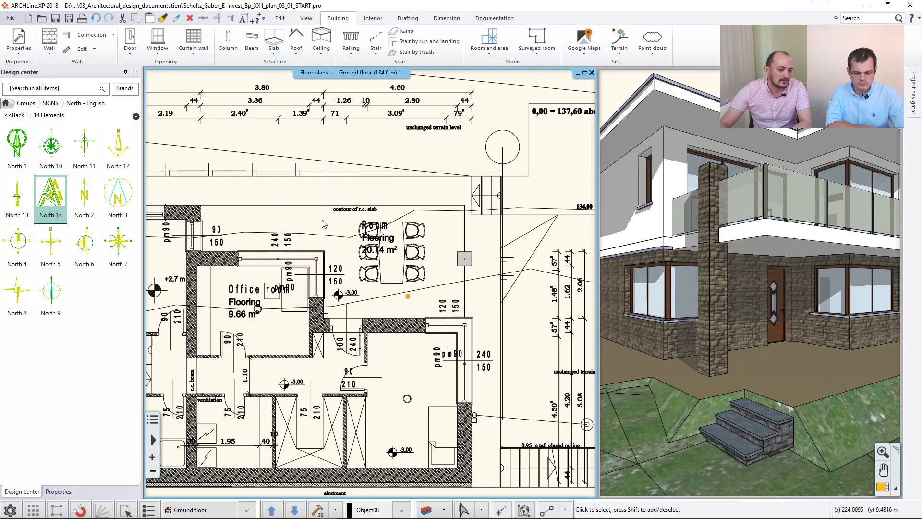
Move the terrace's room label off the dining table to the free area beside the chairs.
left_click(388, 239)
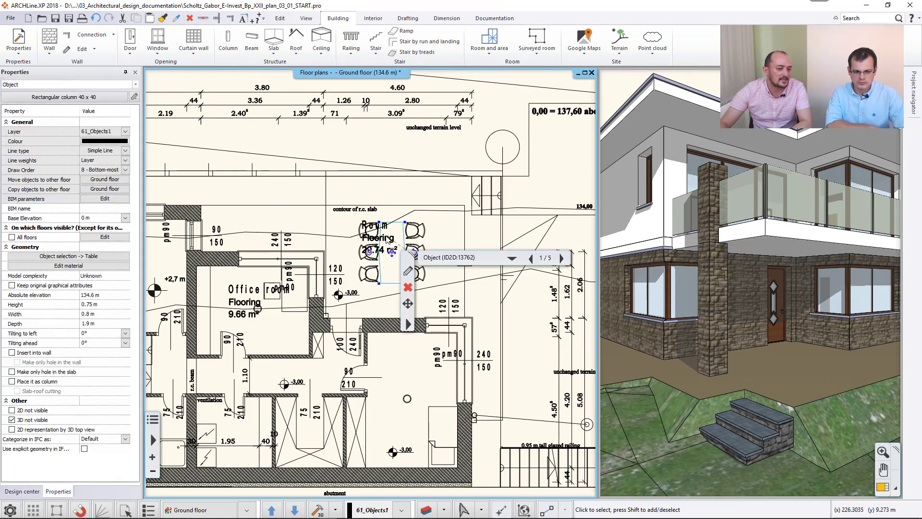
scroll(375, 206, "up", 3)
left_click(339, 274)
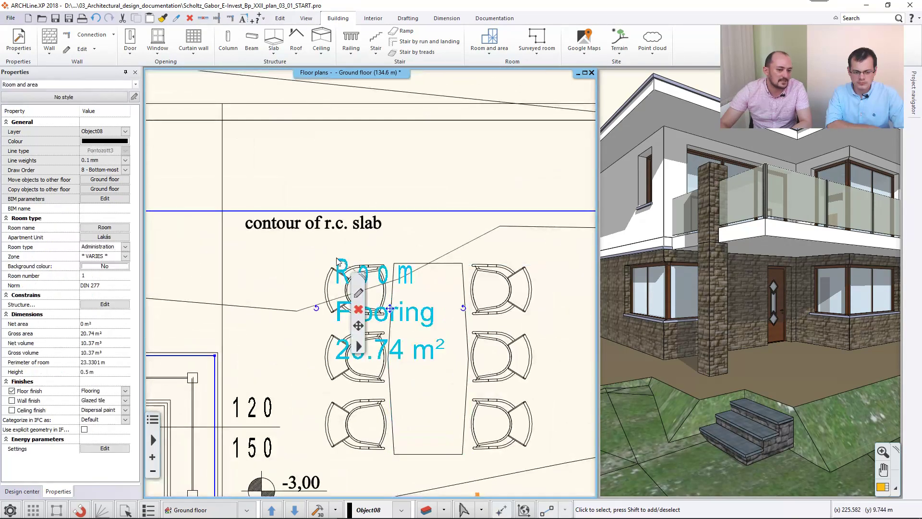
mouse_move(390, 312)
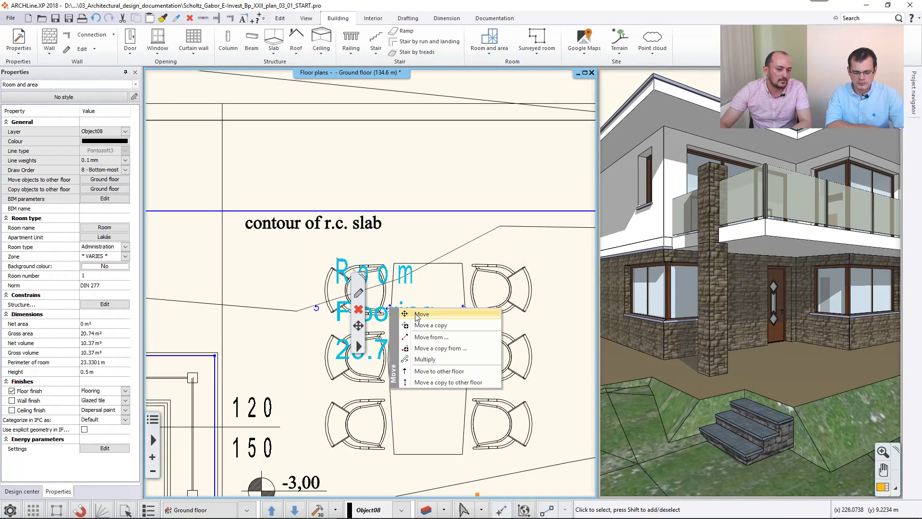
left_click(422, 313)
left_click(390, 308)
left_click(225, 231)
scroll(305, 305, "down", 2)
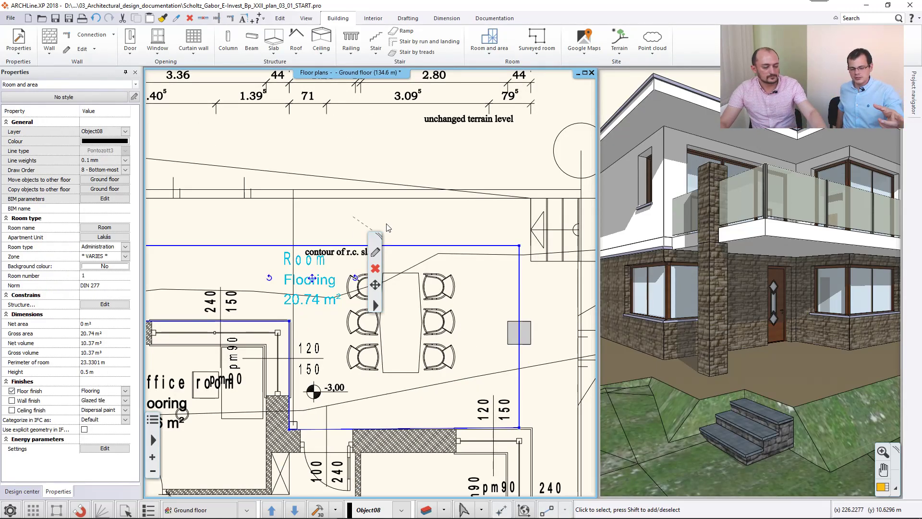
key("Escape")
scroll(425, 292, "down", 3)
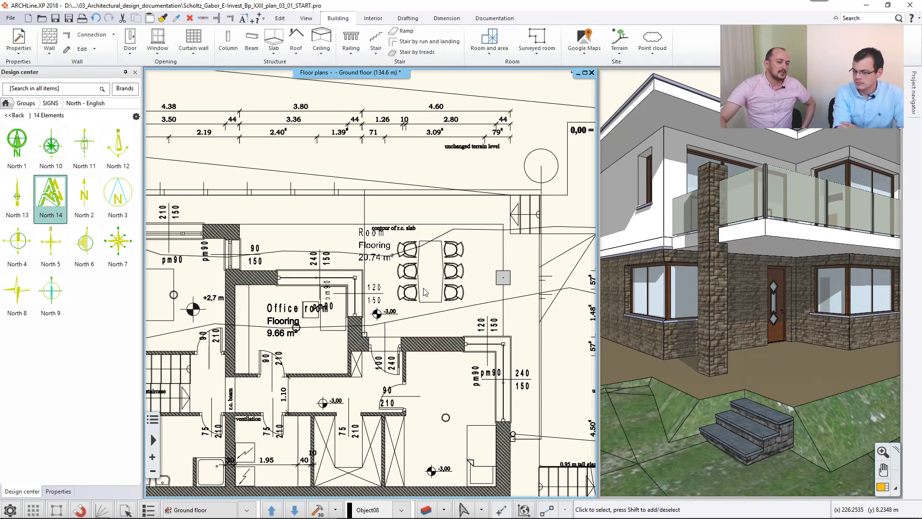
Review the room surface and text style properties of the office room label.
left_click(286, 307)
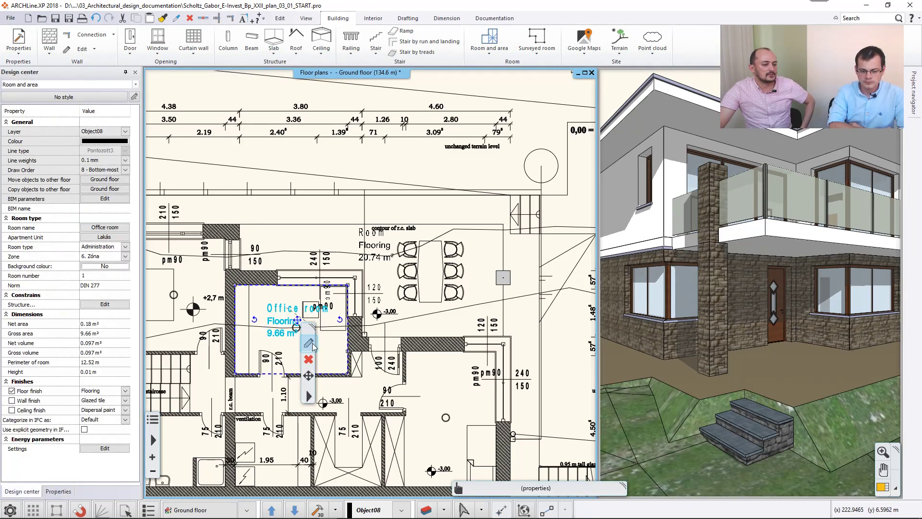
left_click(311, 343)
left_click(321, 162)
left_click(317, 170)
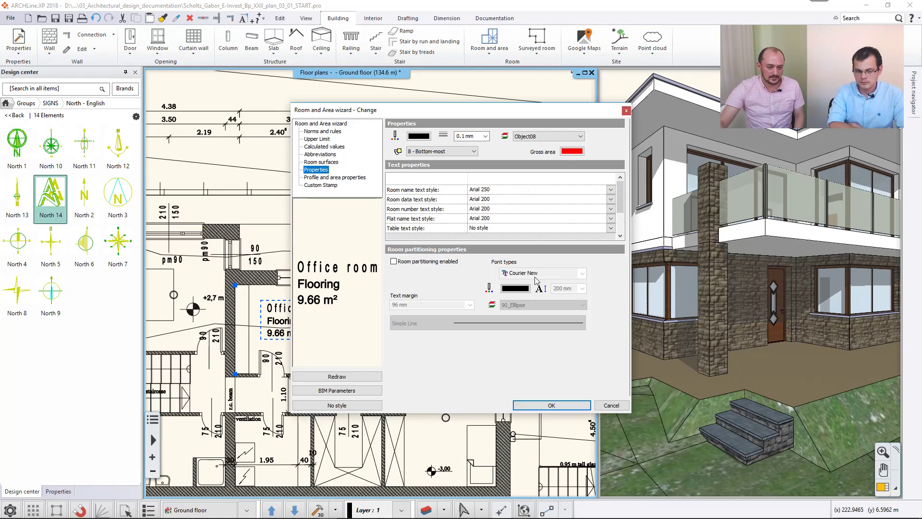
left_click(557, 405)
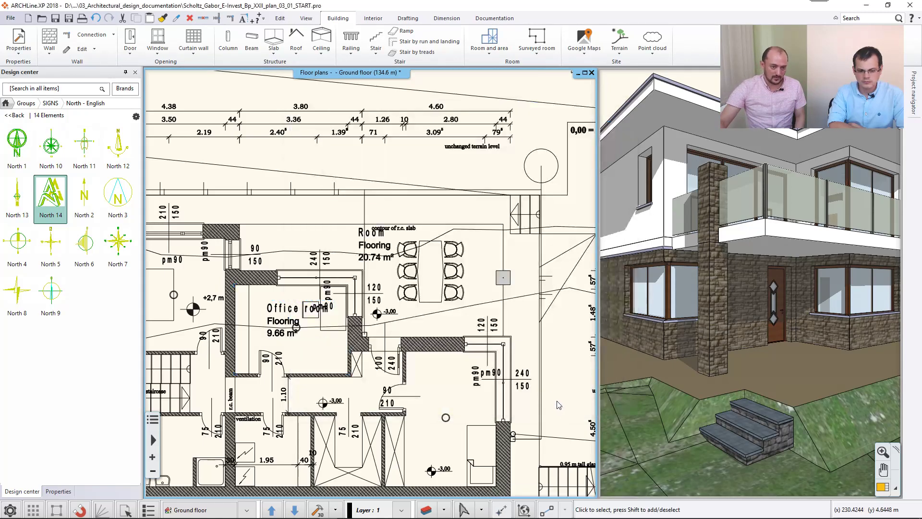
left_click(408, 19)
left_click(214, 57)
left_click(235, 68)
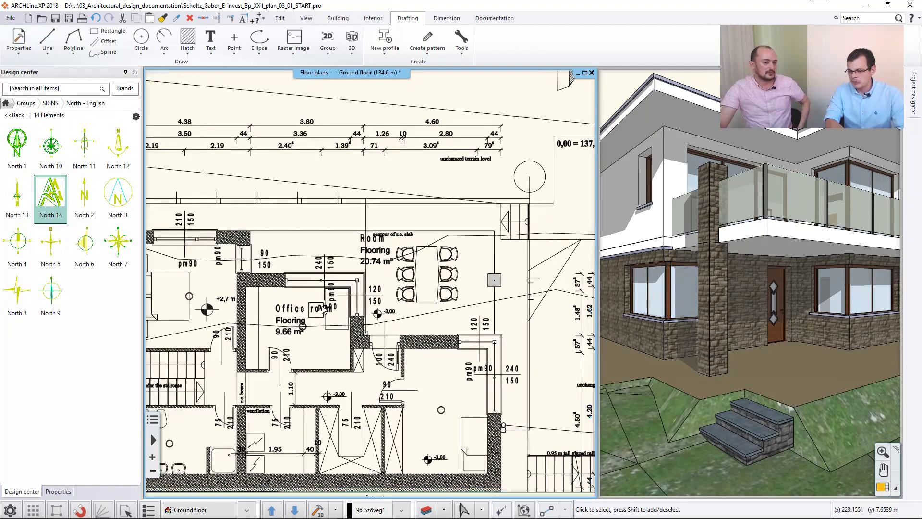
Start a new building section with its marker also visible on the right side and a crop region depth of 1 m.
scroll(323, 310, "down", 3)
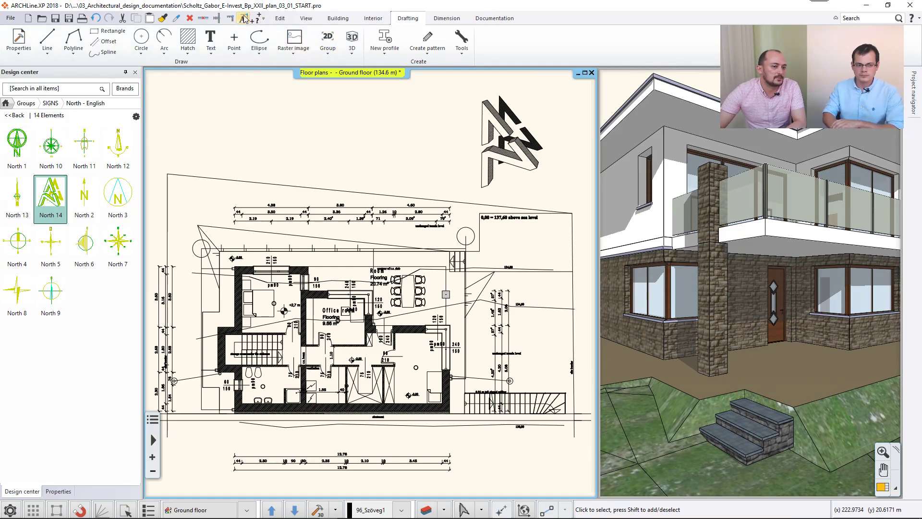
left_click(495, 18)
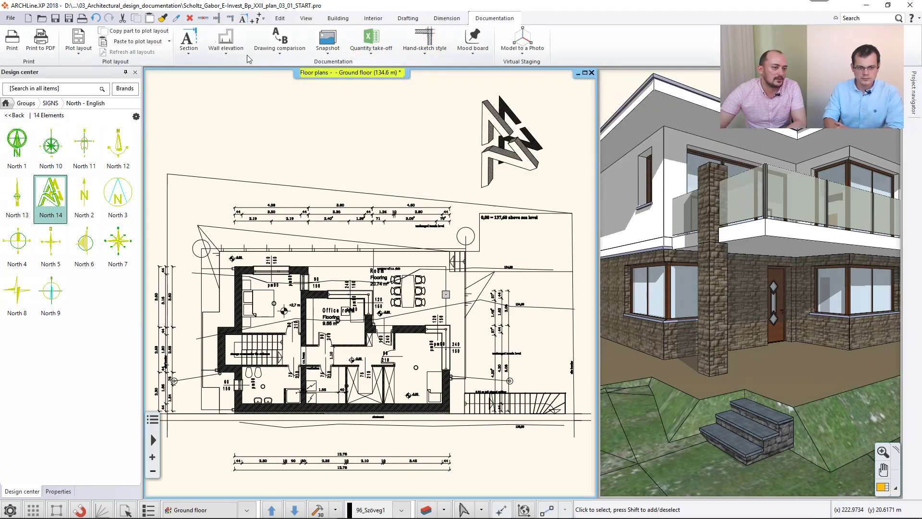
left_click(189, 48)
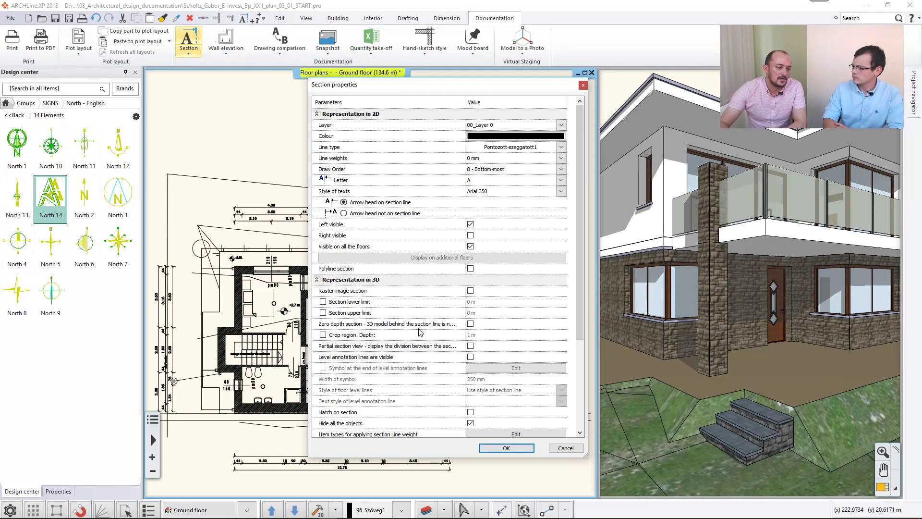
left_click(471, 235)
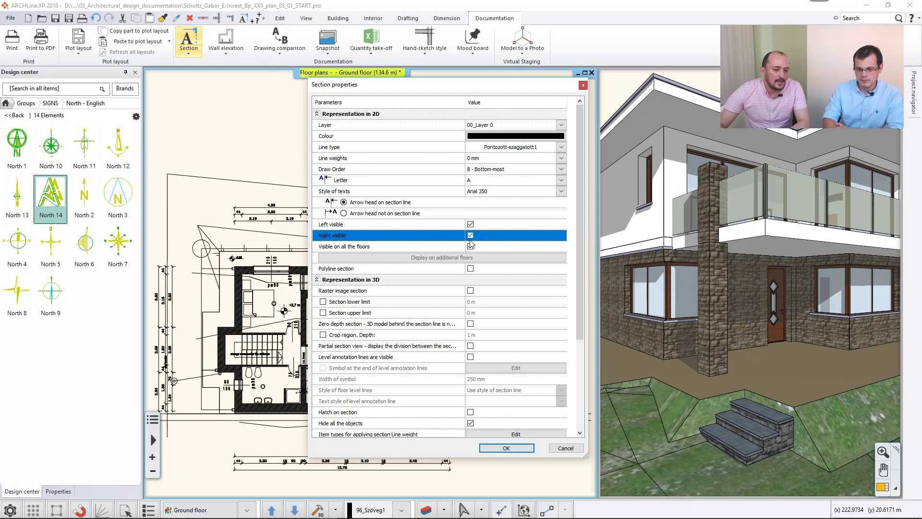
left_click_drag(578, 226, 577, 274)
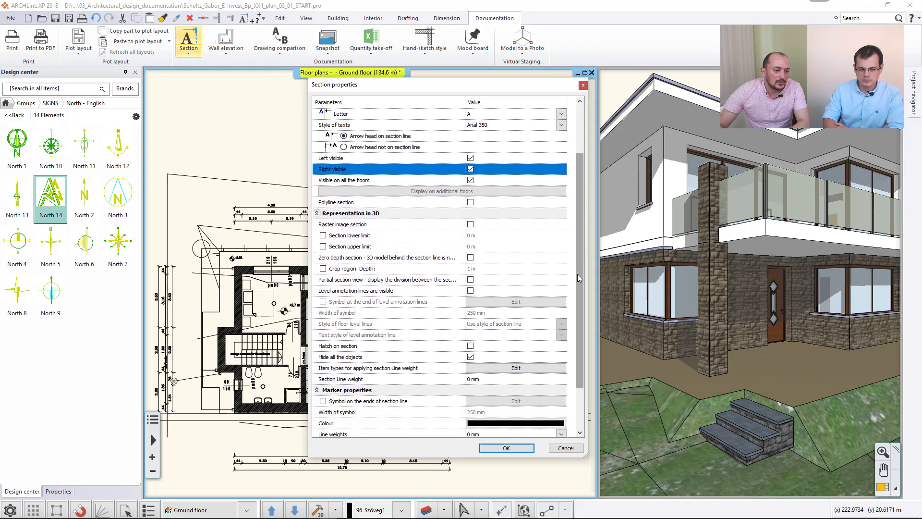
left_click(323, 269)
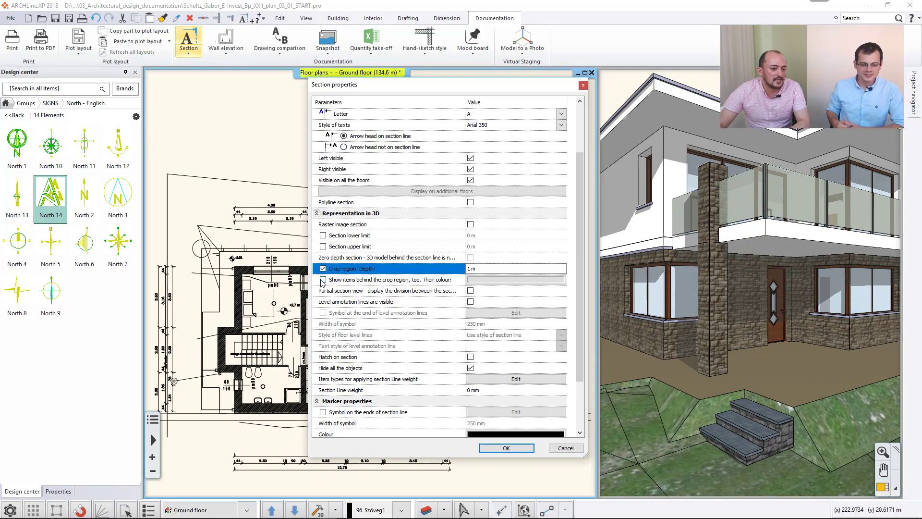
Show the items behind the crop region in grey (RGB 189, 189, 189), enable hatch on section, and accept the section properties.
left_click(323, 280)
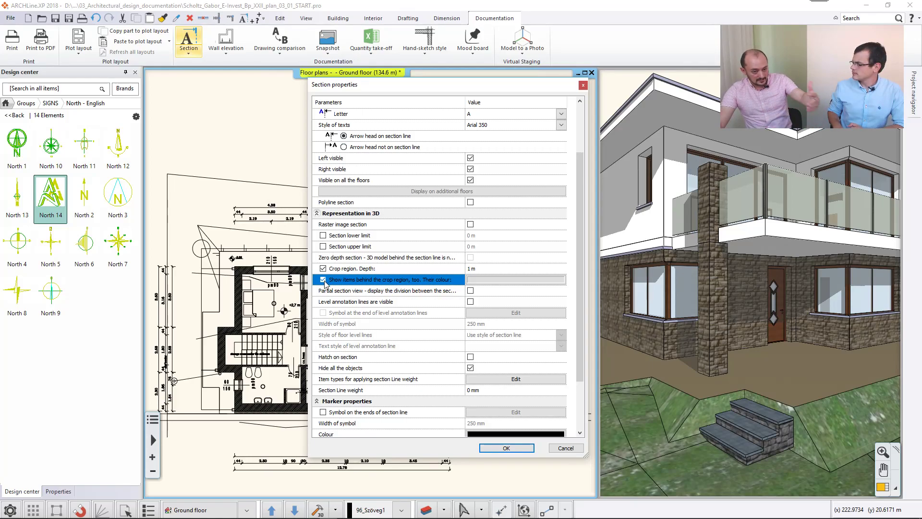
left_click(485, 285)
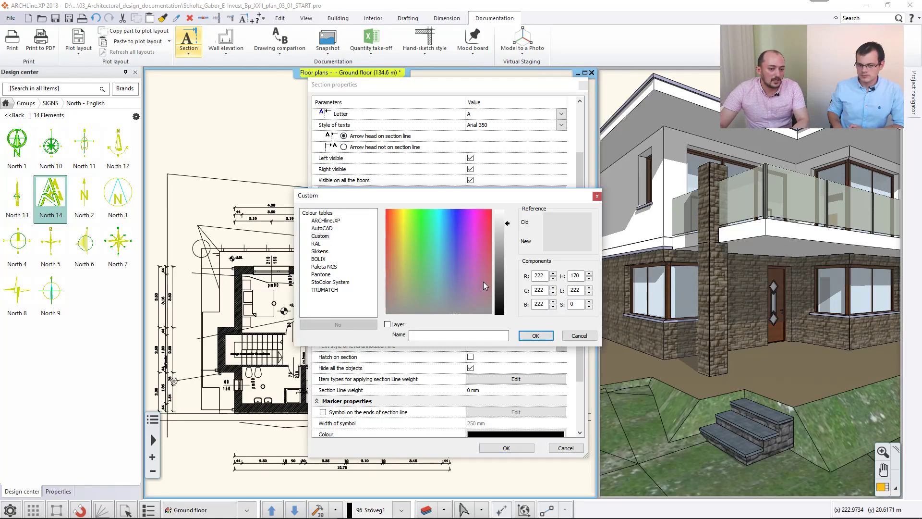
left_click(508, 237)
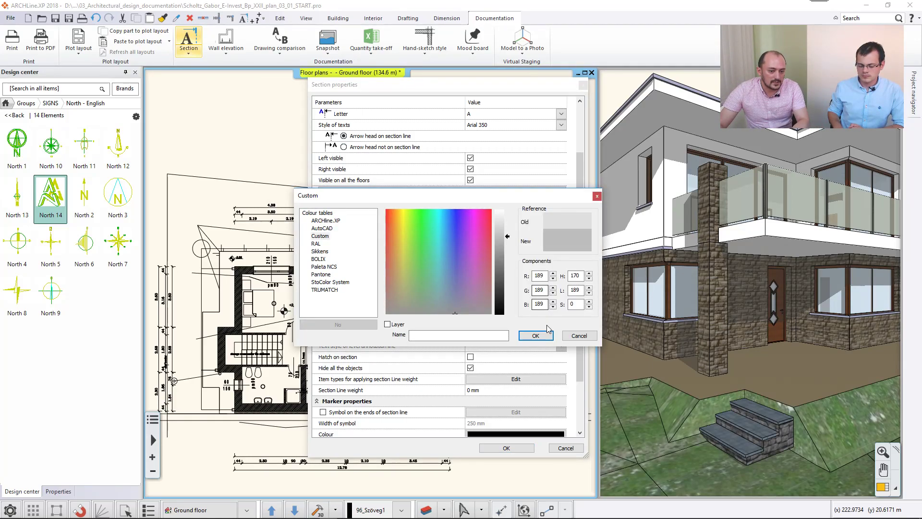
left_click(535, 336)
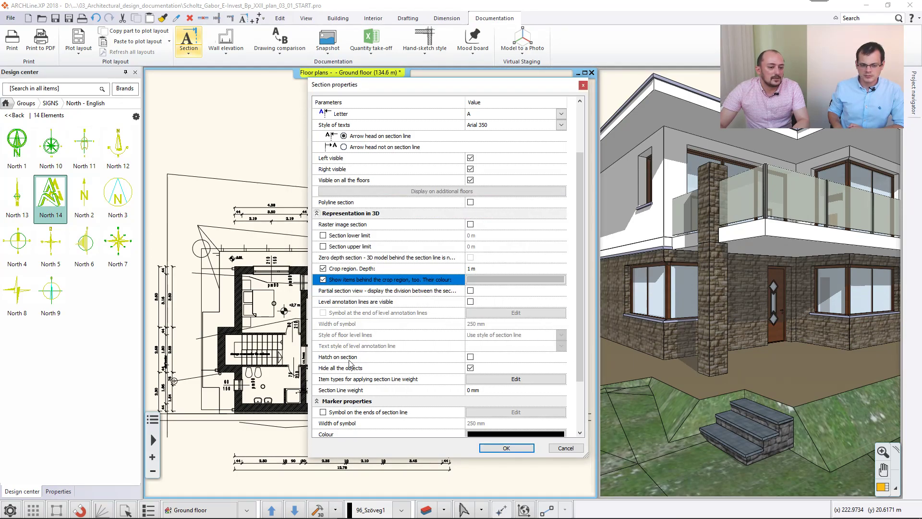
left_click(470, 358)
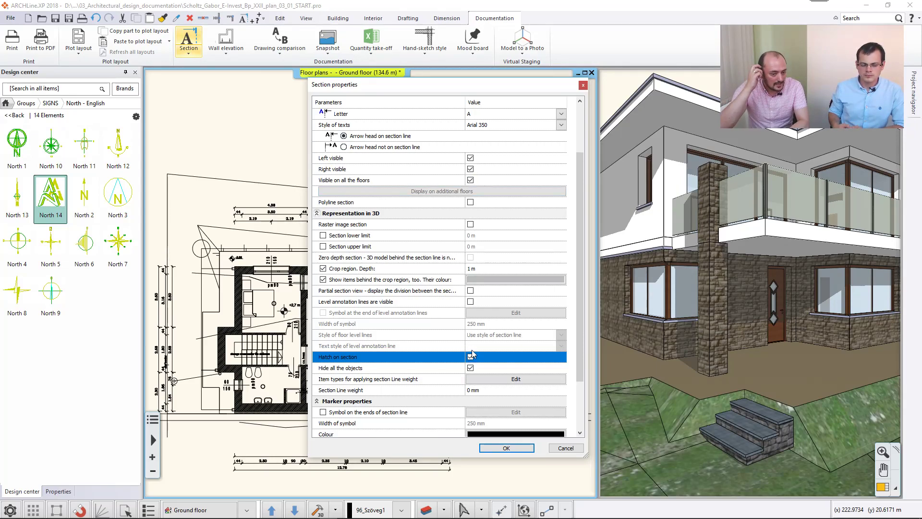
left_click(494, 448)
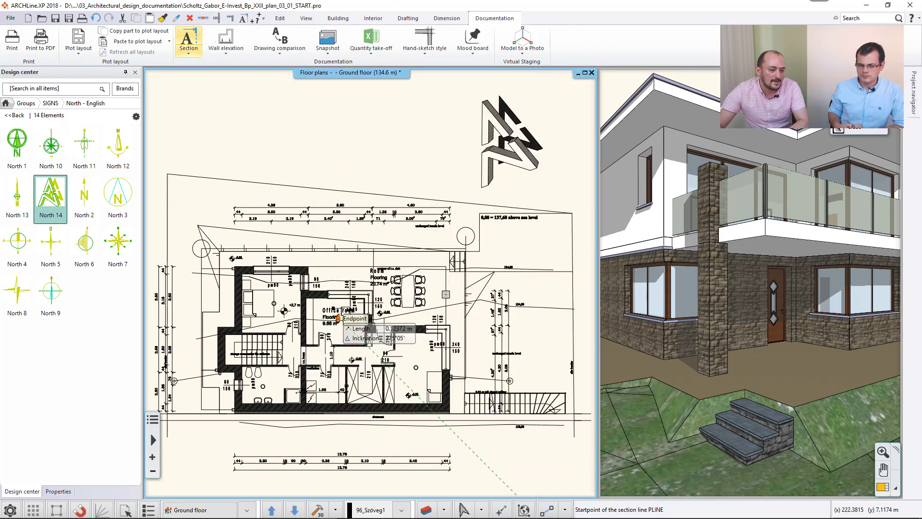
Draw a horizontal section line about 16.2 m long from outside the staircase wall, through the stairs, to beyond the opposite outer wall.
scroll(334, 291, "up", 4)
scroll(295, 300, "up", 1)
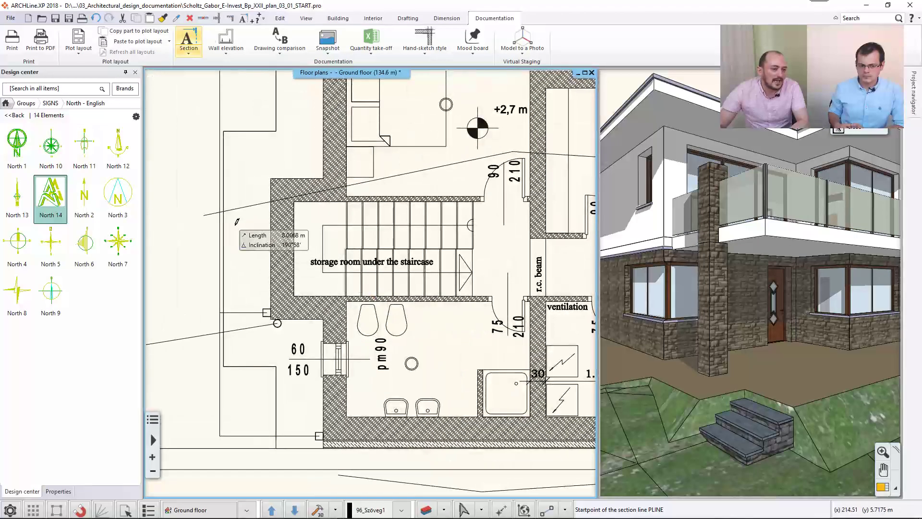
left_click(236, 228)
middle_click_drag(511, 231, 360, 232)
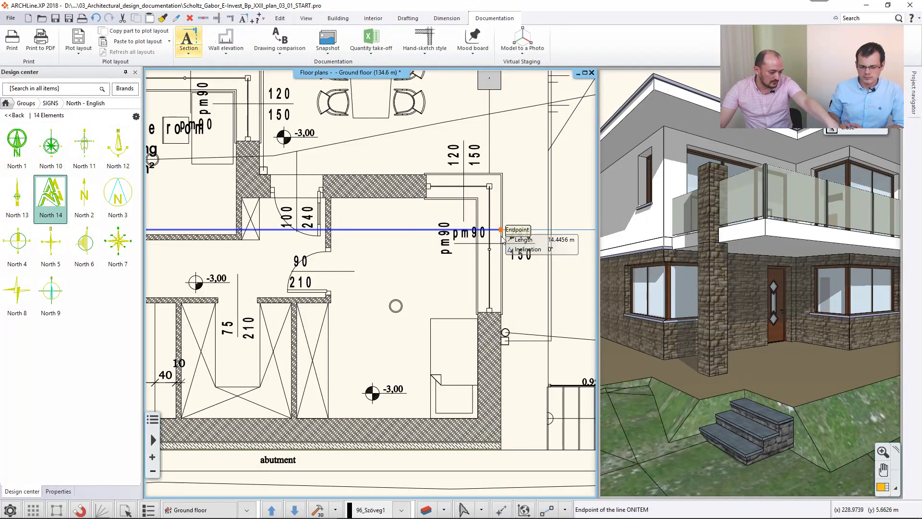
middle_click_drag(501, 231, 379, 230)
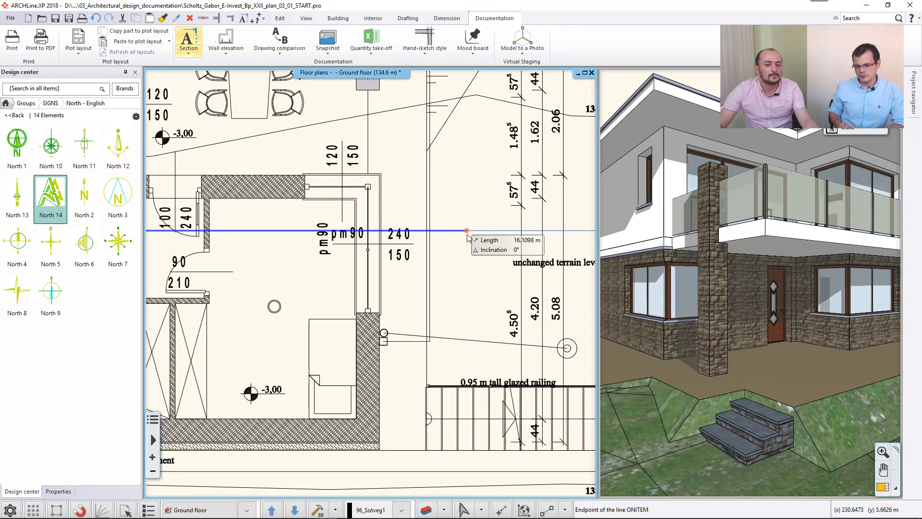
scroll(458, 236, "down", 1)
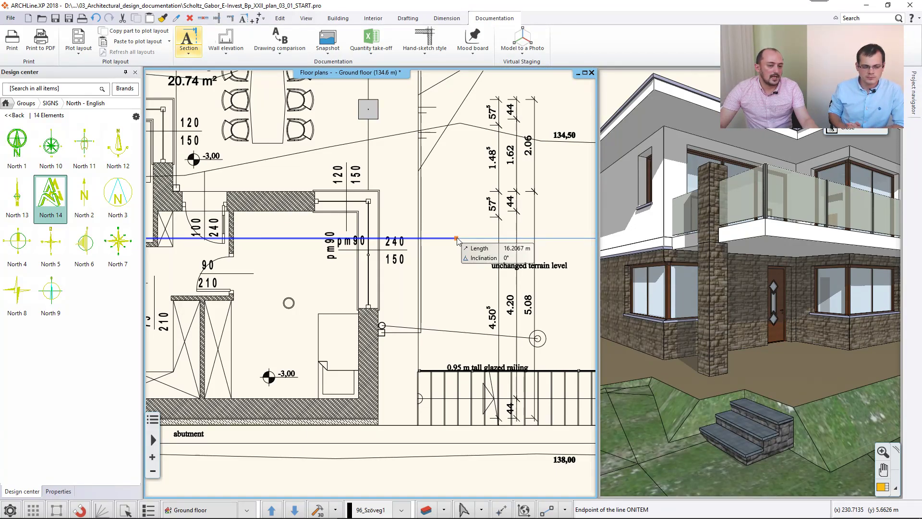
left_click(456, 239)
Pick the side below the section line, near the 90/210 door, and create the section view.
scroll(402, 267, "down", 2)
middle_click_drag(402, 267, 510, 249)
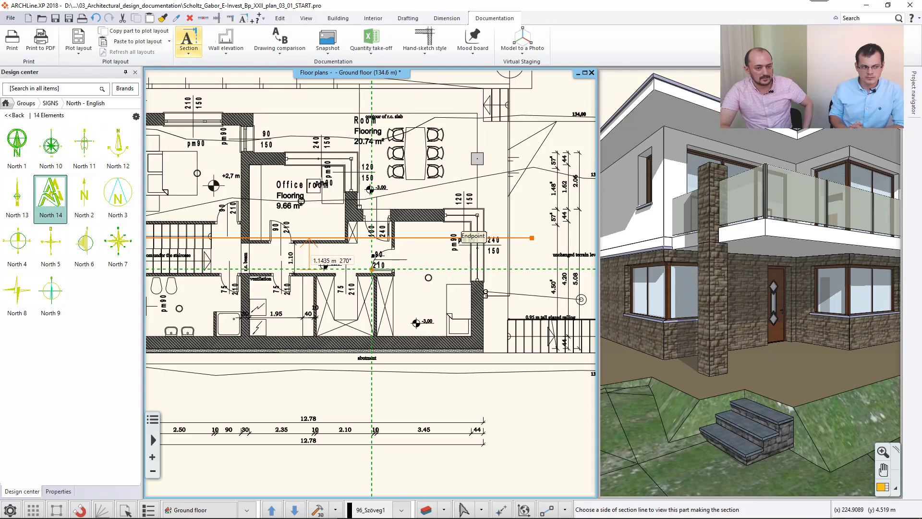
left_click(373, 269)
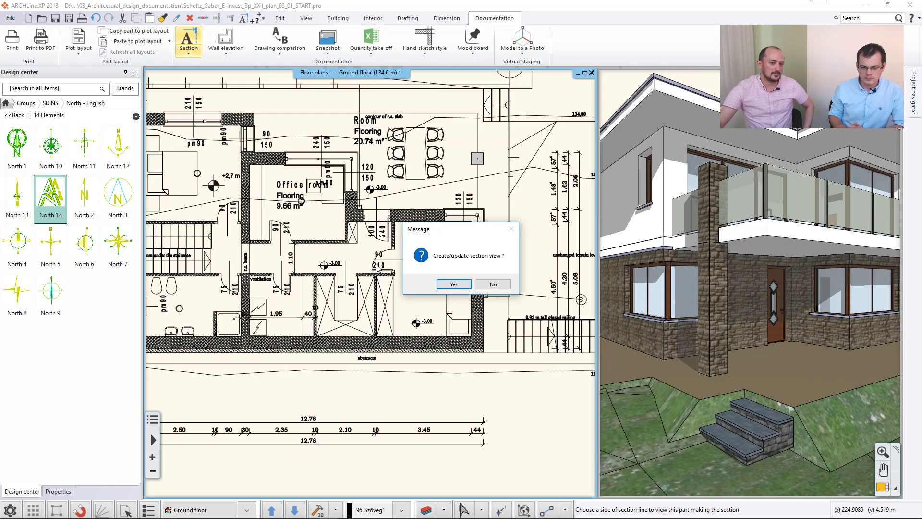
left_click(452, 285)
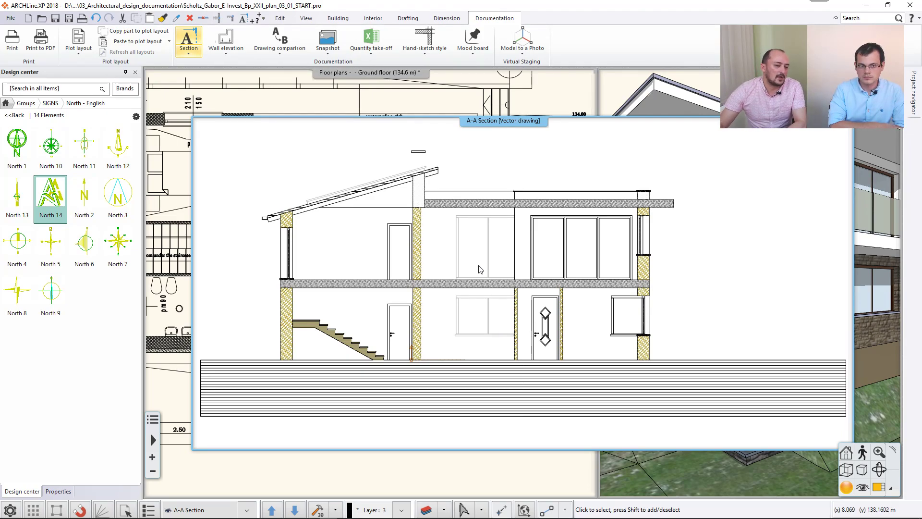
Open the properties of the Concrete2 material used in the roof-level slab's layer structure, starting from the section view.
scroll(428, 290, "up", 2)
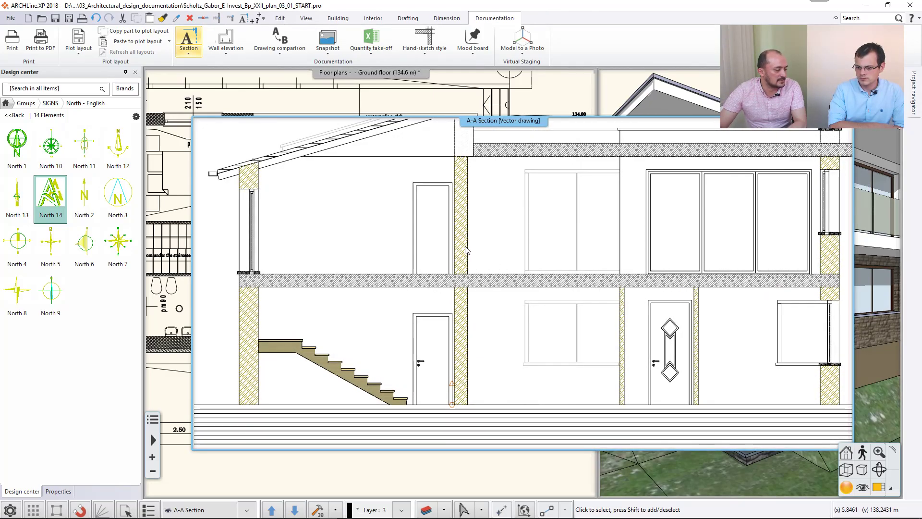
left_click(466, 204)
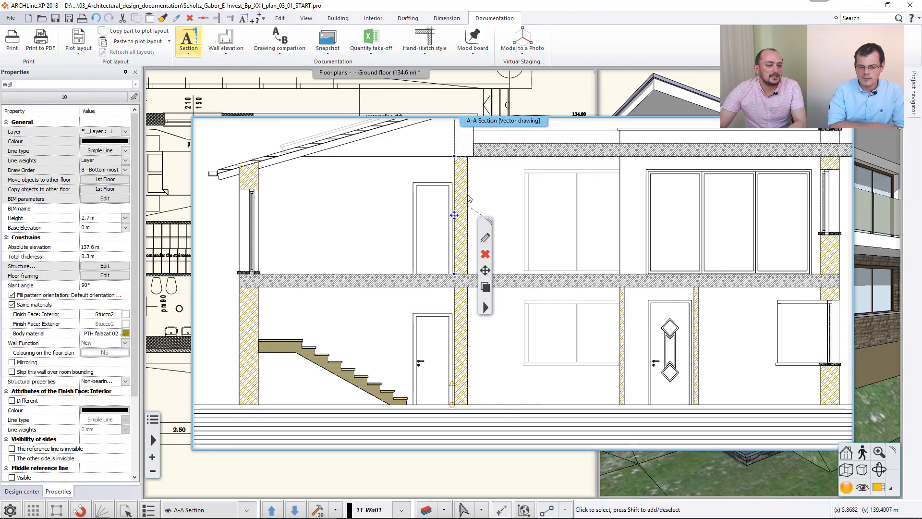
left_click(500, 151)
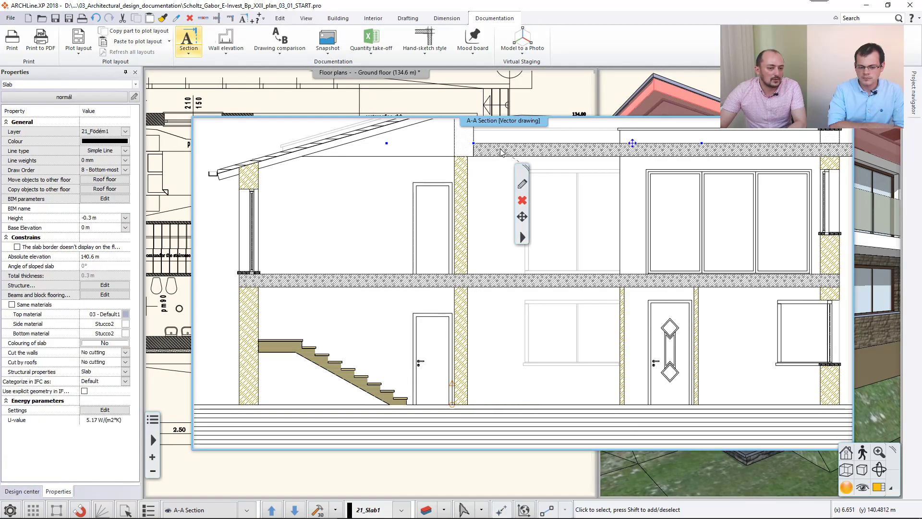
left_click(518, 185)
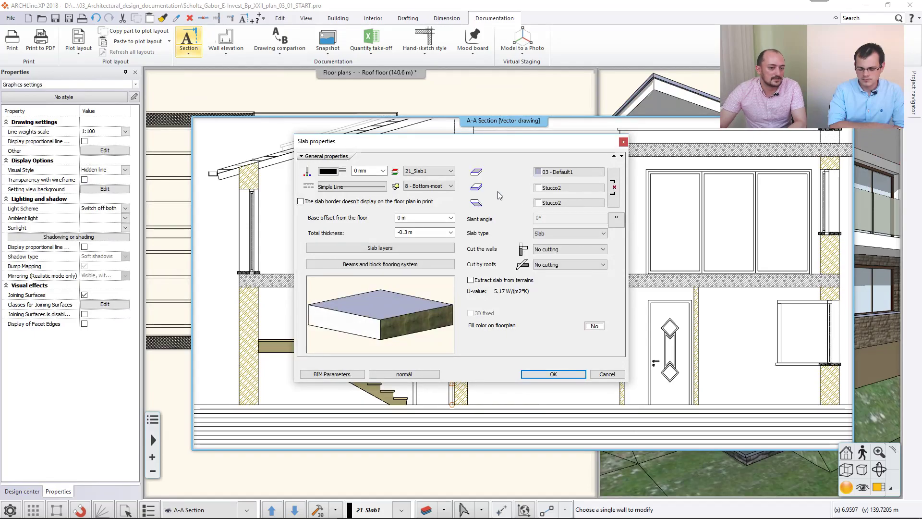
left_click(358, 248)
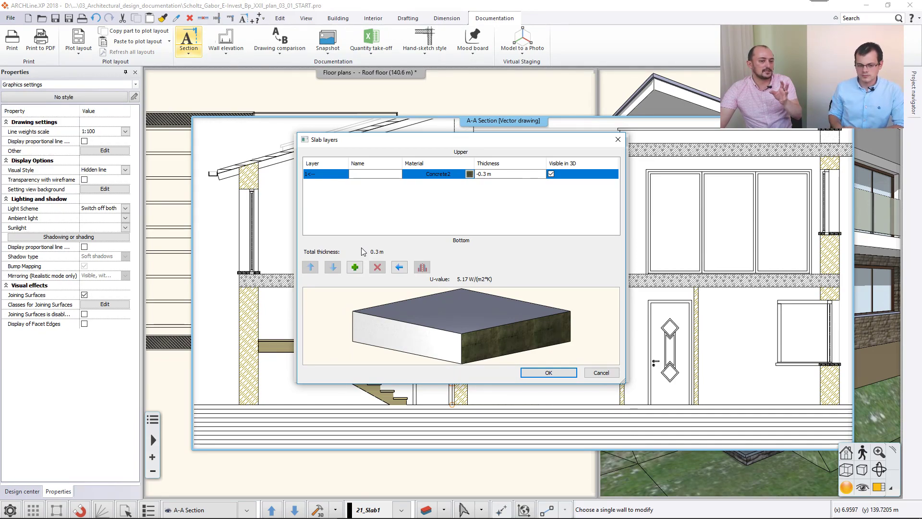
left_click(469, 174)
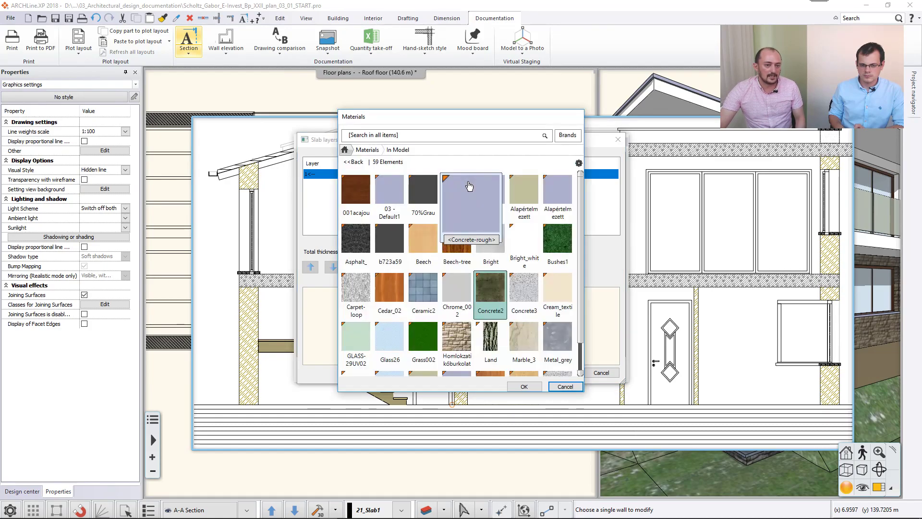
right_click(495, 304)
left_click(516, 314)
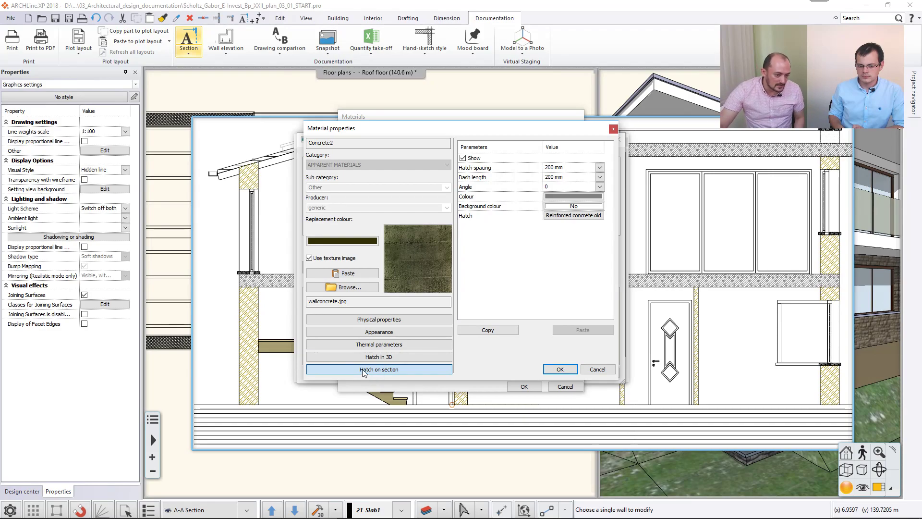
Review Concrete2's physical properties, appearance and section hatch, including the available hatch patterns, without choosing another pattern.
left_click(379, 320)
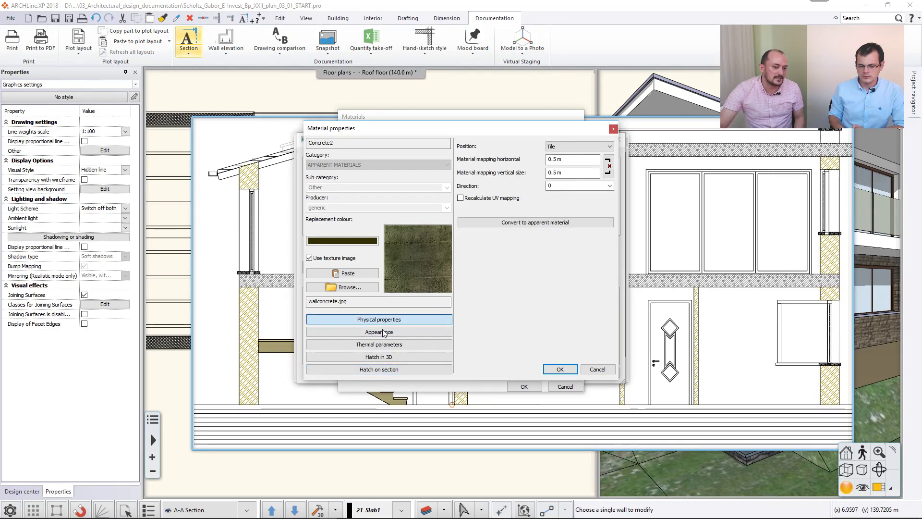
left_click(384, 332)
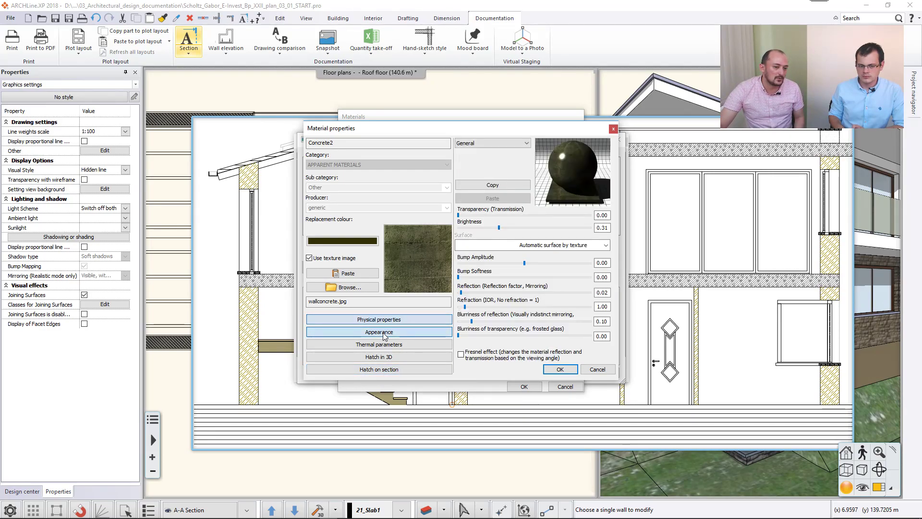
left_click(420, 368)
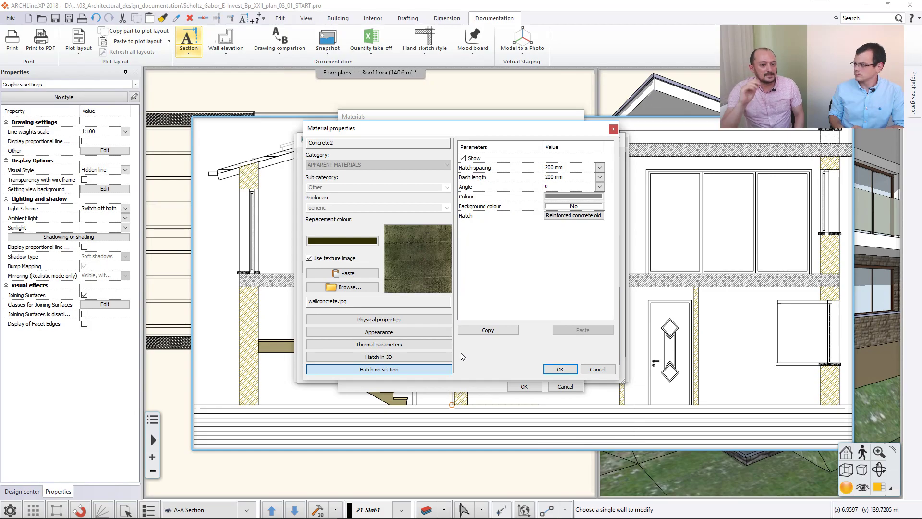
left_click(587, 216)
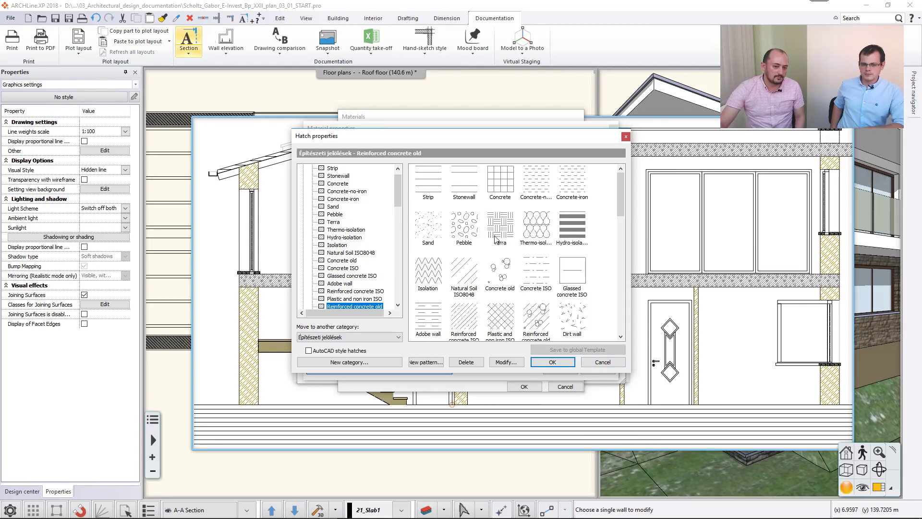
left_click(592, 362)
Set Concrete2's section hatch colour to dark blue (index 126, RGB 0, 89, 126) and apply it through the slab properties.
left_click(560, 198)
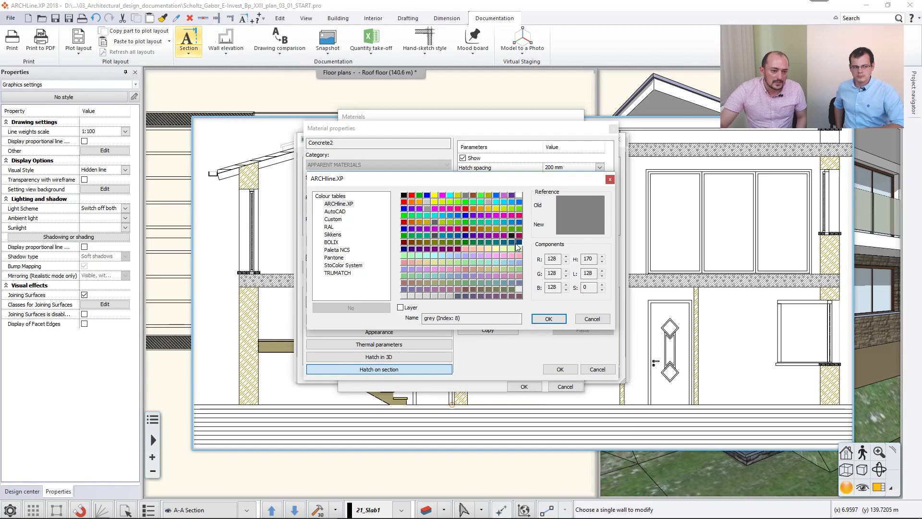
left_click(518, 243)
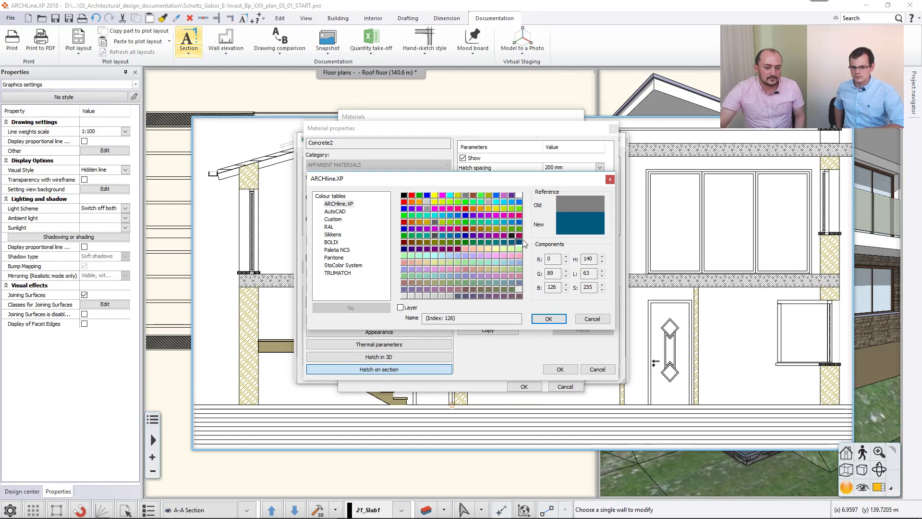
left_click(549, 318)
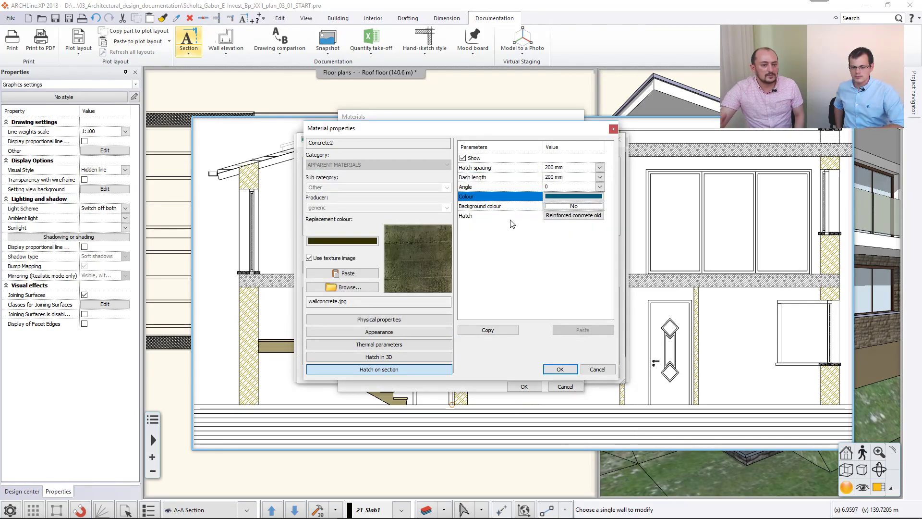
left_click(561, 369)
left_click(528, 384)
left_click(550, 373)
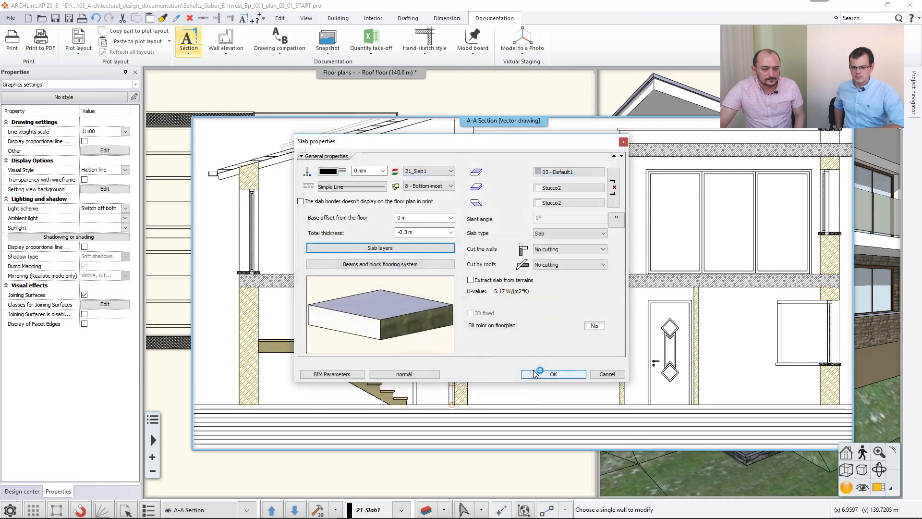
left_click(536, 374)
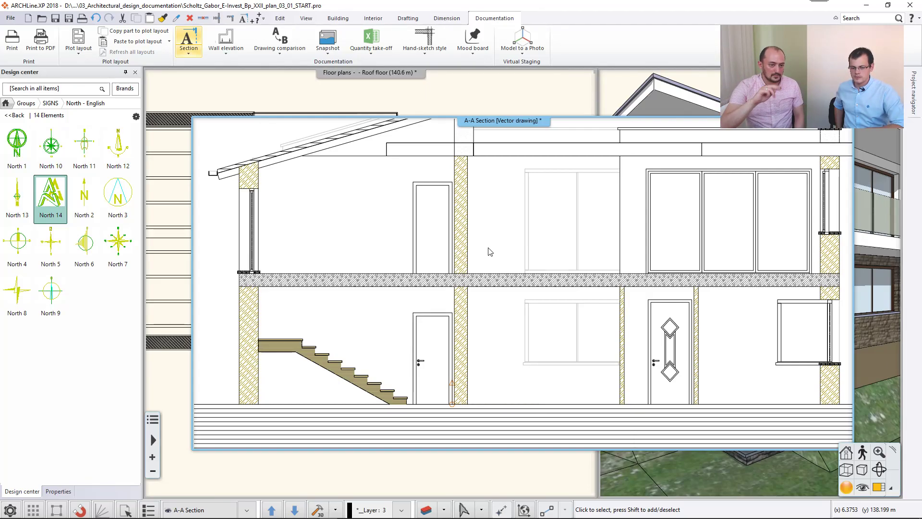
Refresh the A-A section view from its section line on the Roof floor plan.
left_click(367, 72)
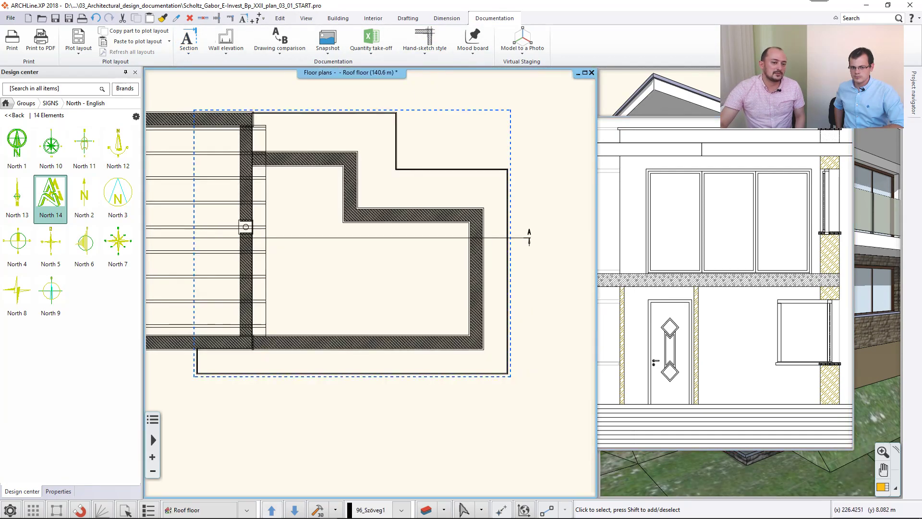
right_click(408, 239)
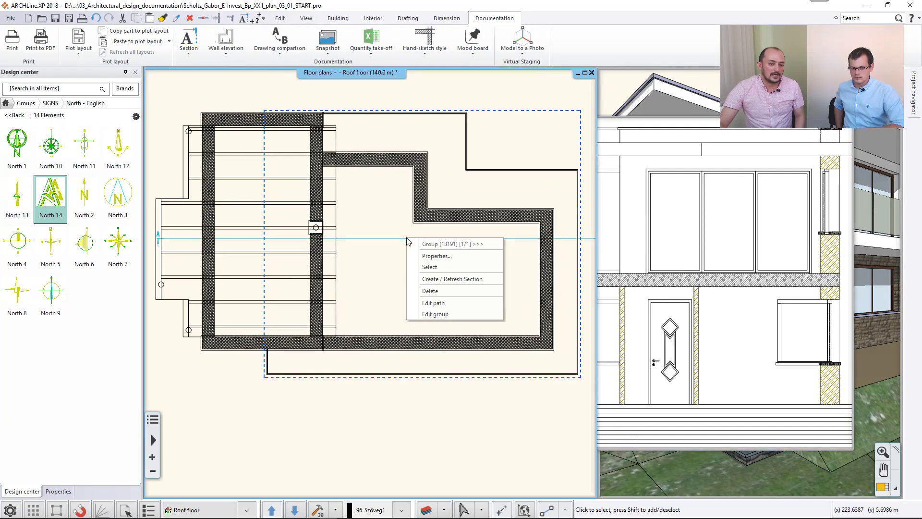
left_click(457, 281)
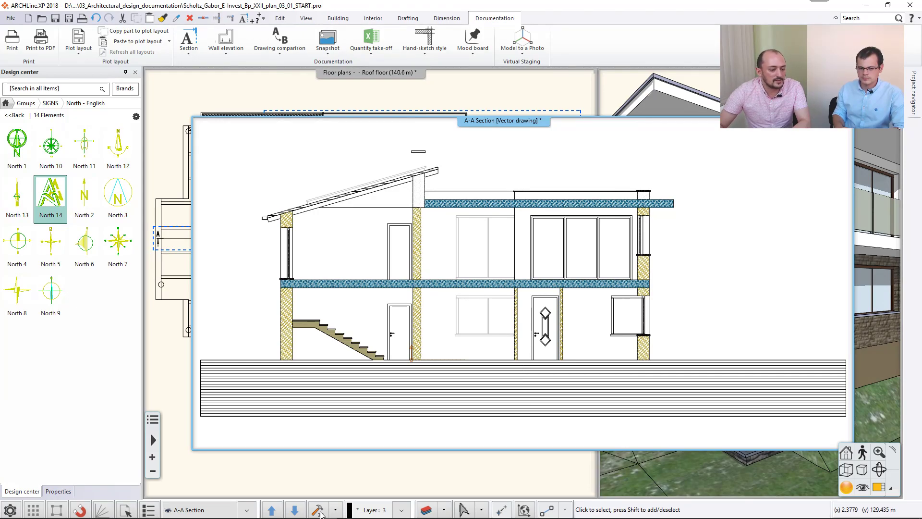
Insert a node into the A-A section line on the Ground floor plan, between the staircase's end and the r.c. beam wall.
left_click(237, 88)
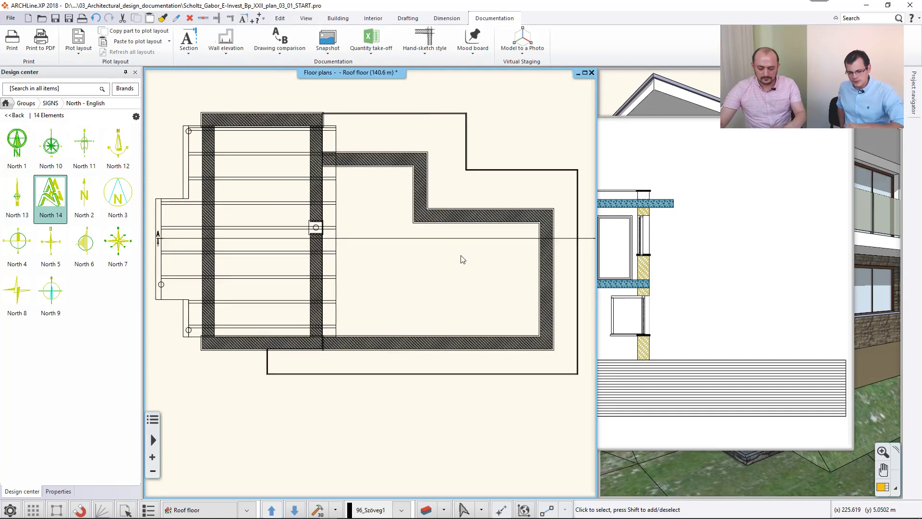
key("Page_Down")
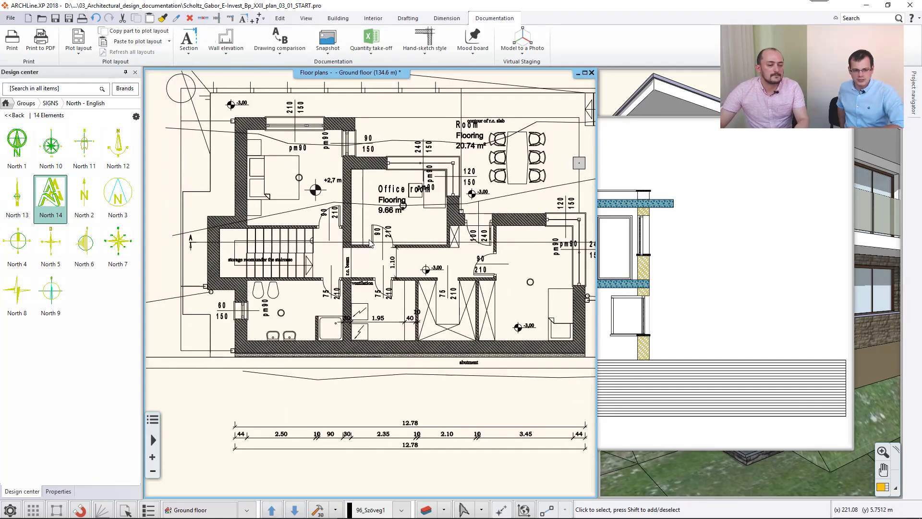
scroll(366, 246, "up", 1)
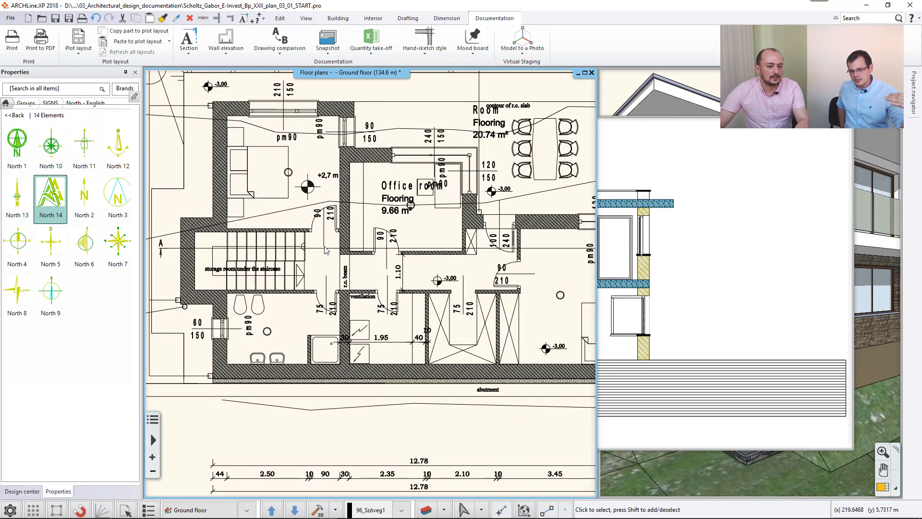
left_click(339, 247)
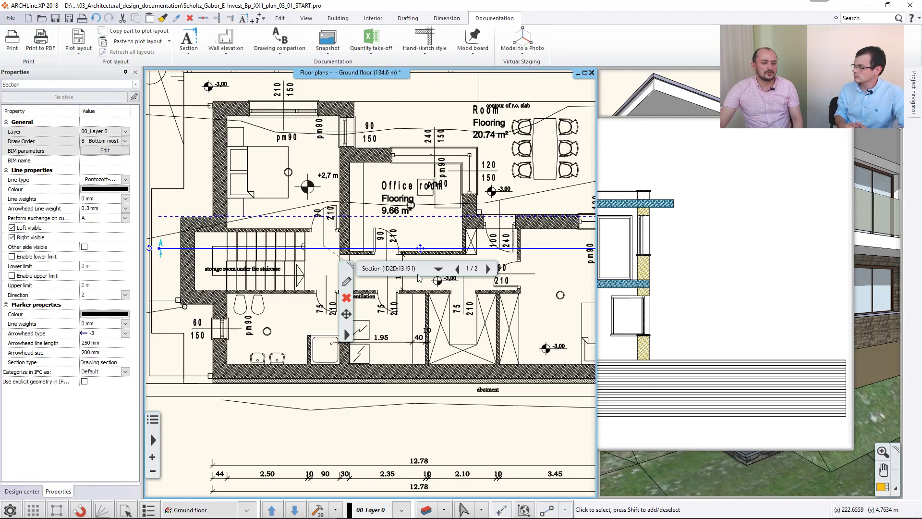
middle_click_drag(324, 255, 312, 243)
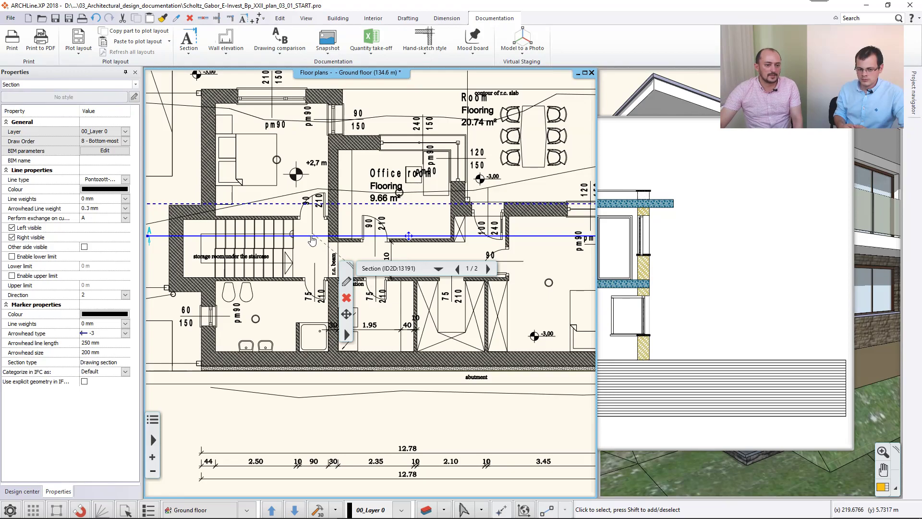
key("Escape")
right_click(306, 241)
left_click(342, 266)
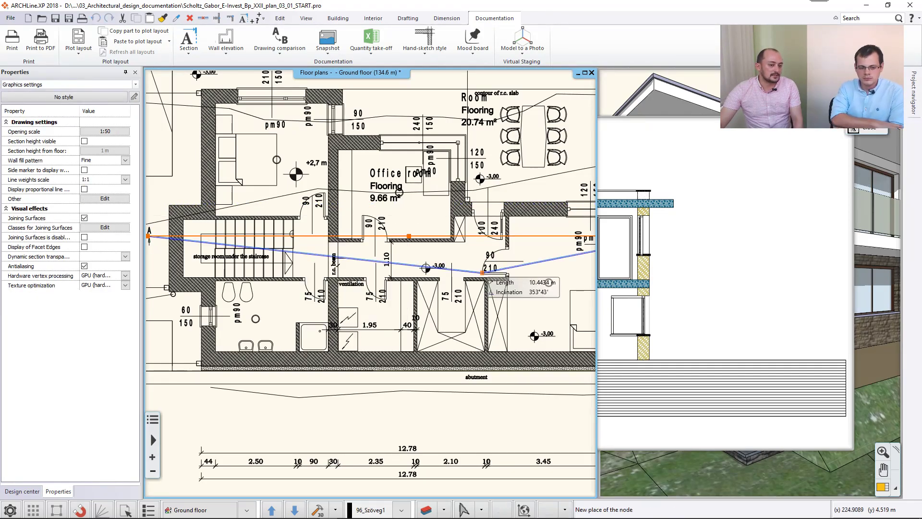
scroll(314, 236, "up", 3)
left_click(338, 254)
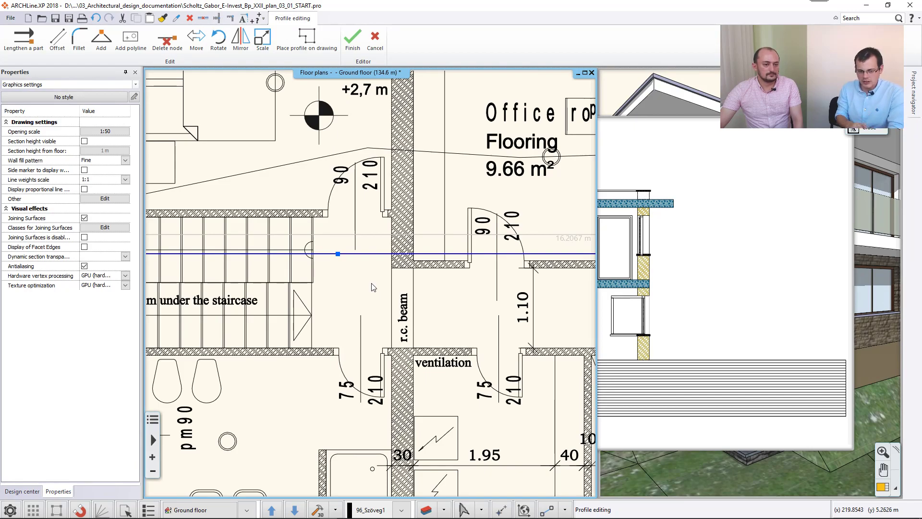
Offset the section line's part beyond the new node about 0.83 m down into the corridor and update the section view.
scroll(374, 287, "down", 4)
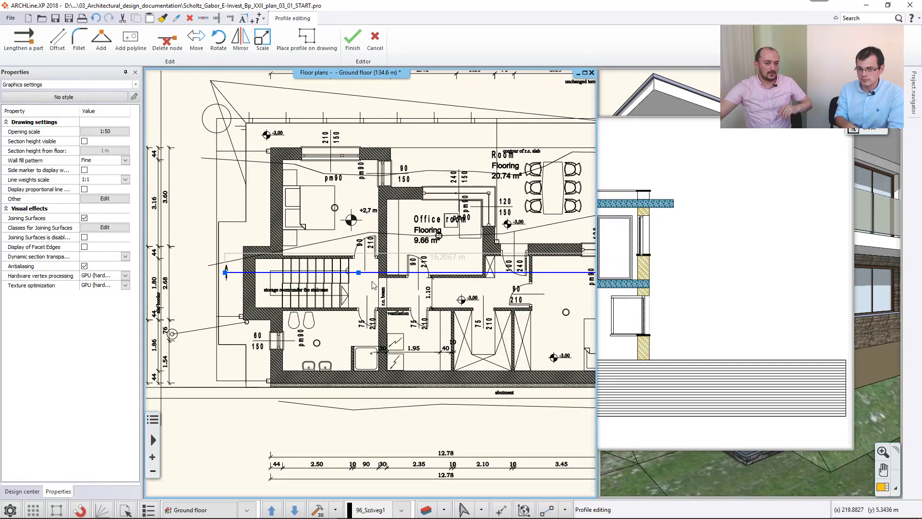
right_click(392, 272)
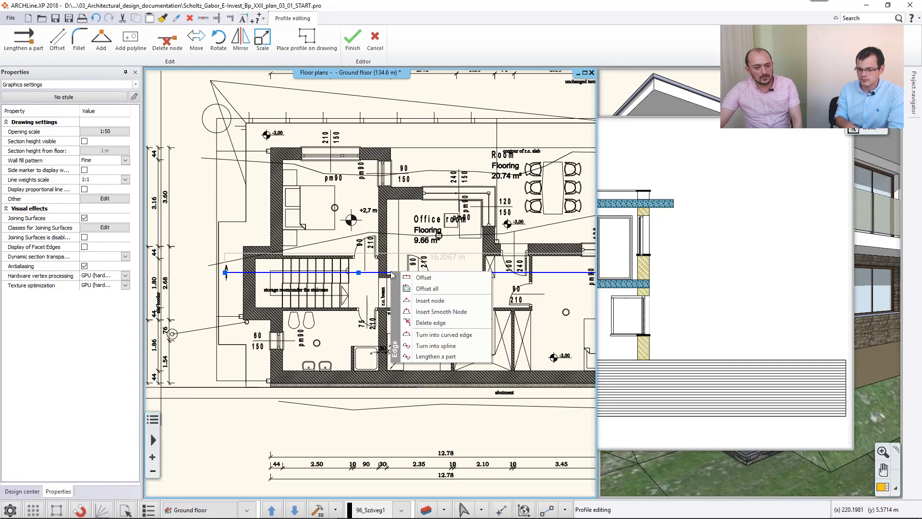
left_click(414, 278)
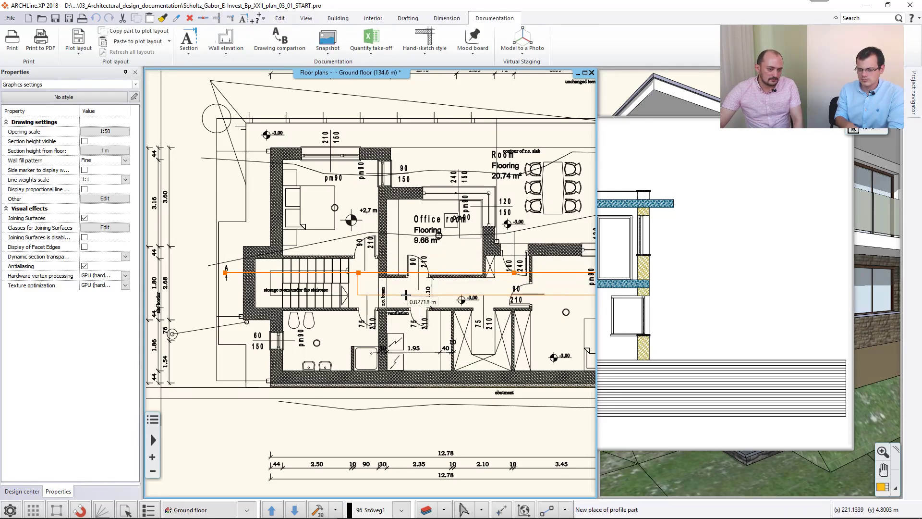
left_click(408, 295)
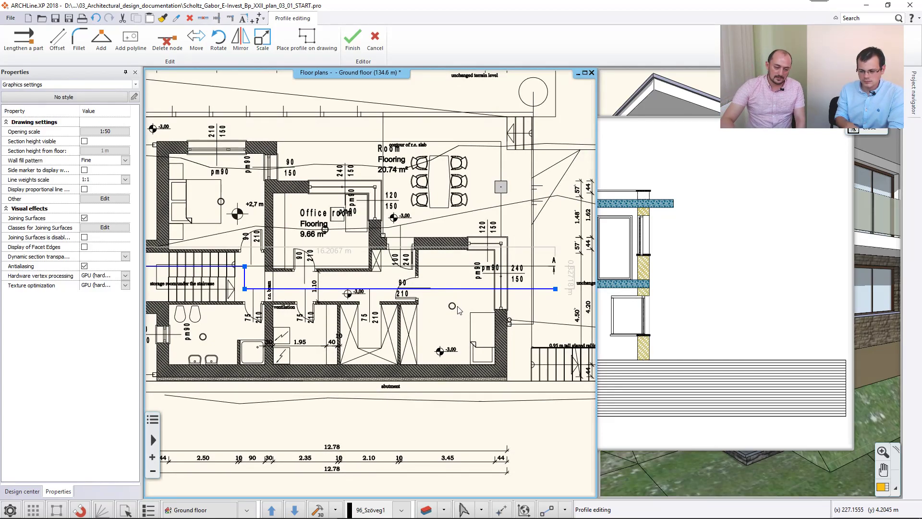
key("Return")
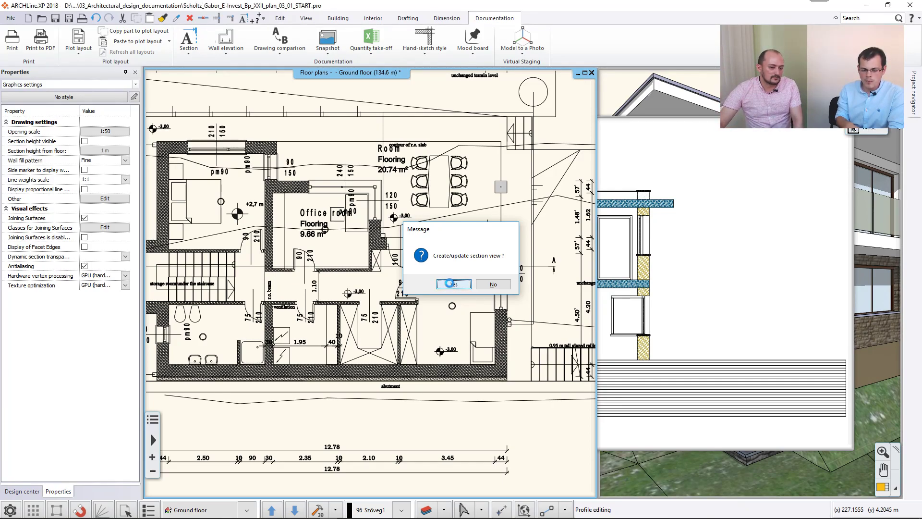
left_click(453, 285)
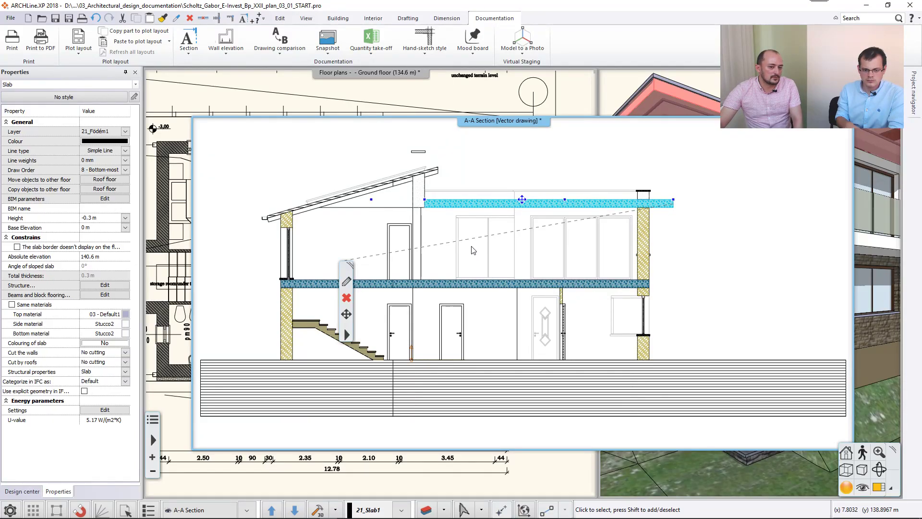
key("Escape")
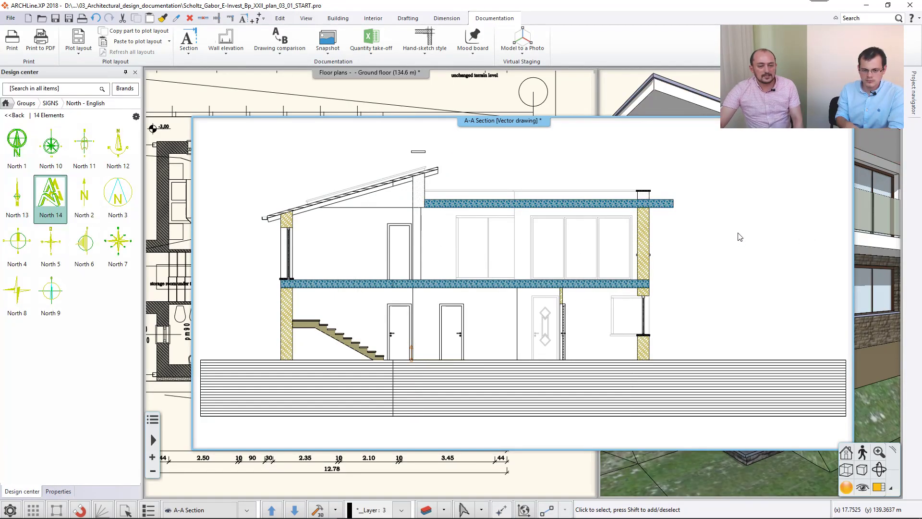
Review the A-A section's crop region depth and its display of items behind the crop region, without changing them.
left_click(360, 108)
left_click(475, 288)
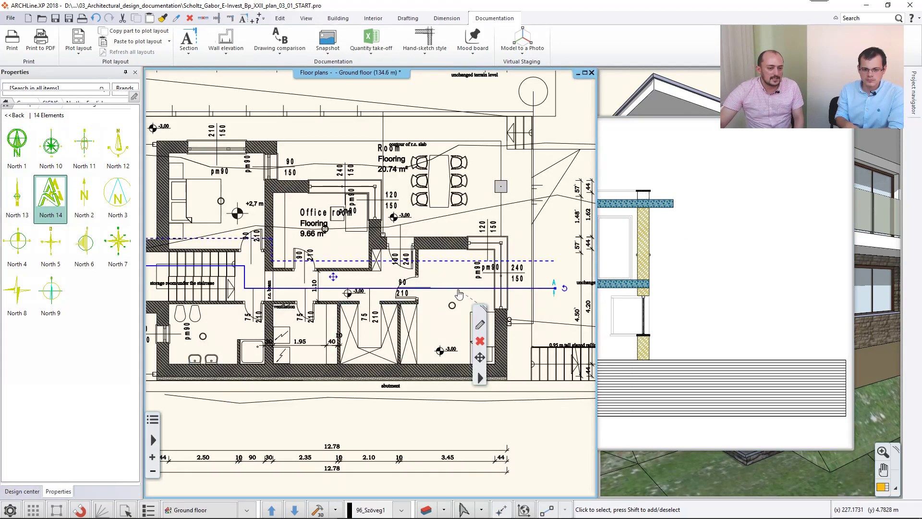
left_click(480, 325)
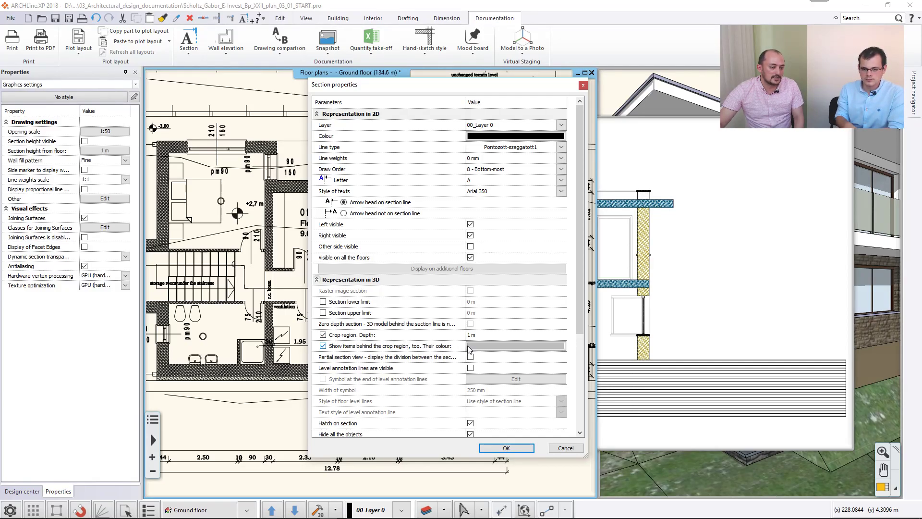
left_click(565, 448)
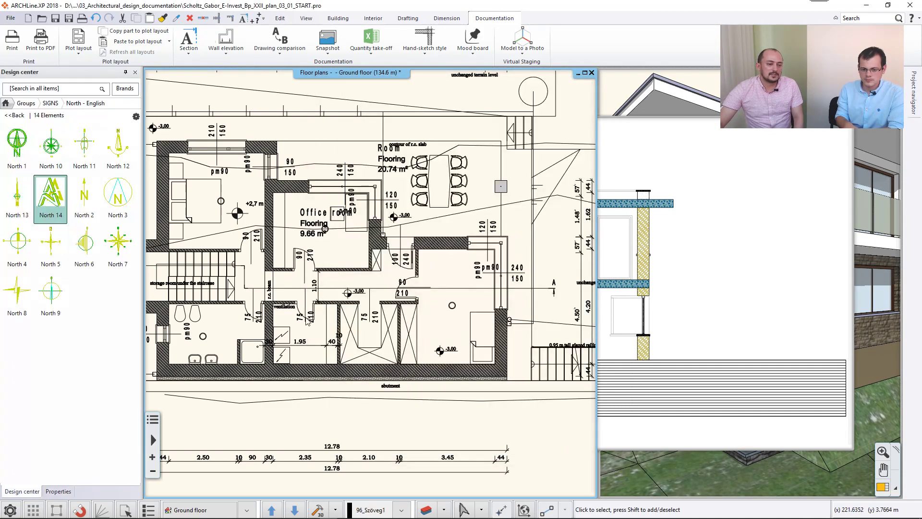
Compare the stepped section line on the Ground floor plan with the A-A section view.
left_click(295, 293)
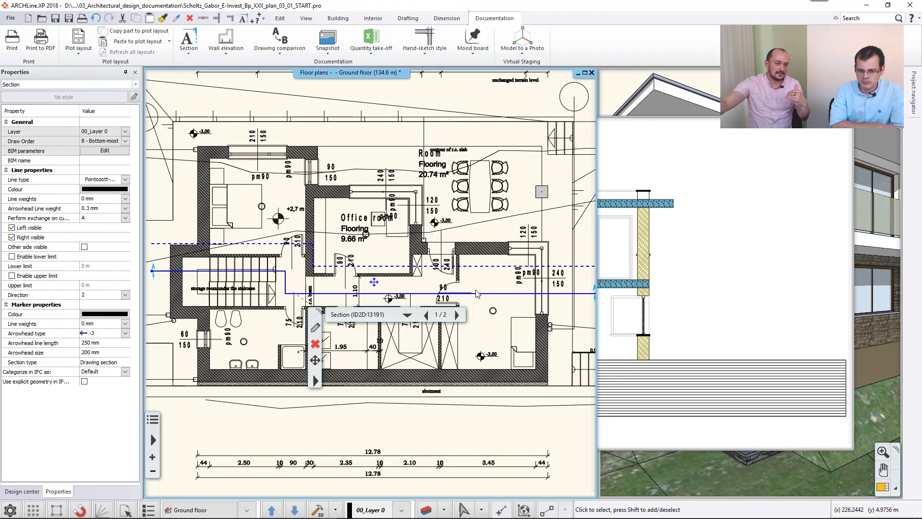
double_click(477, 294)
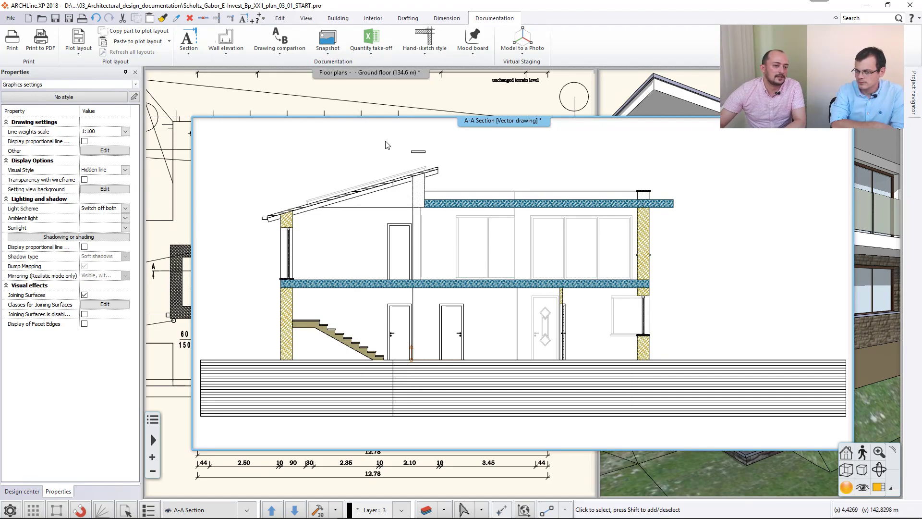
left_click(362, 95)
scroll(362, 95, "down", 1)
scroll(341, 281, "up", 2)
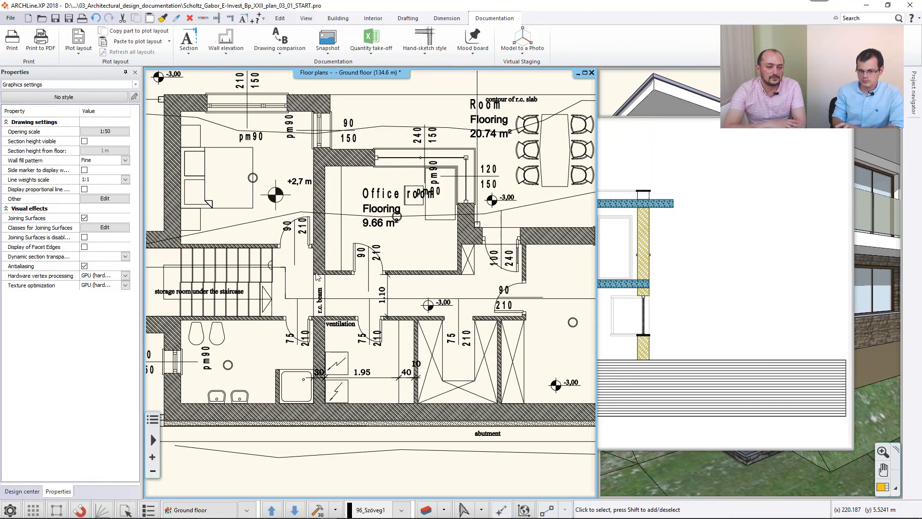
left_click(631, 209)
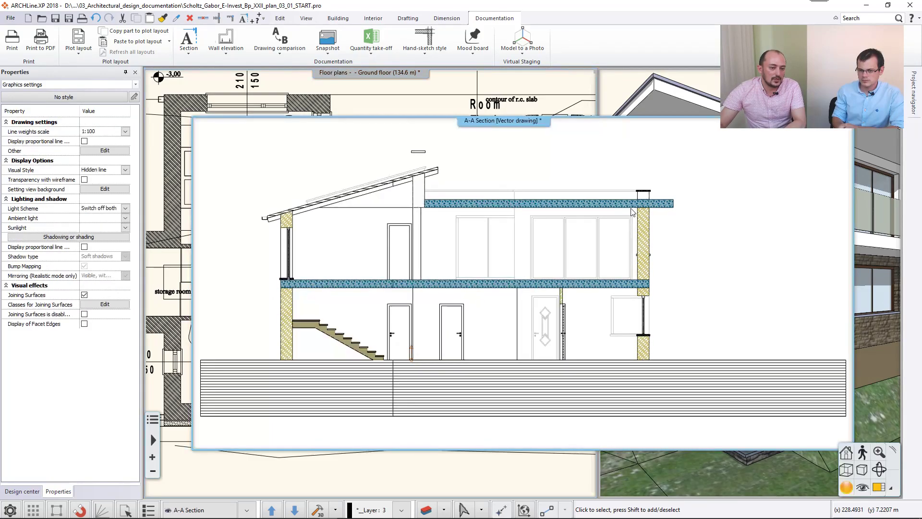
On the 1st Floor plan, turn off Hide all the objects in the A-A section's properties and update the section view.
left_click(183, 185)
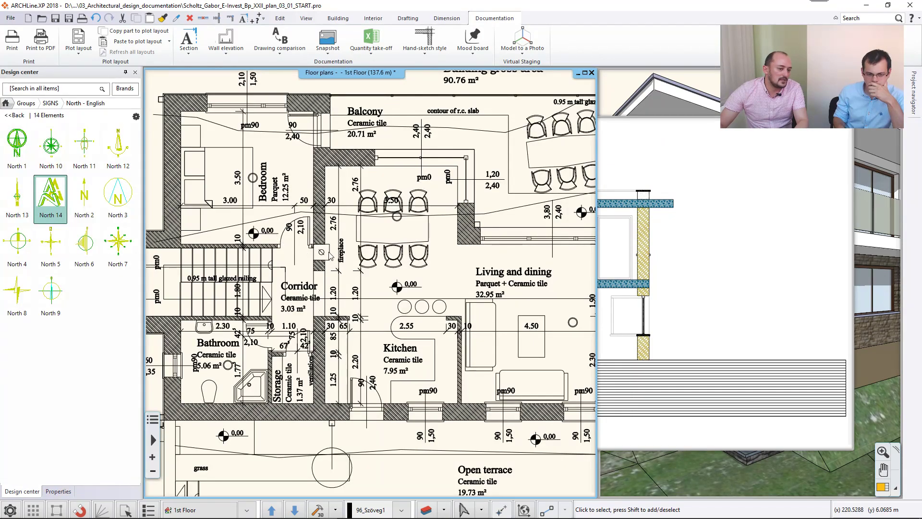
left_click(330, 254)
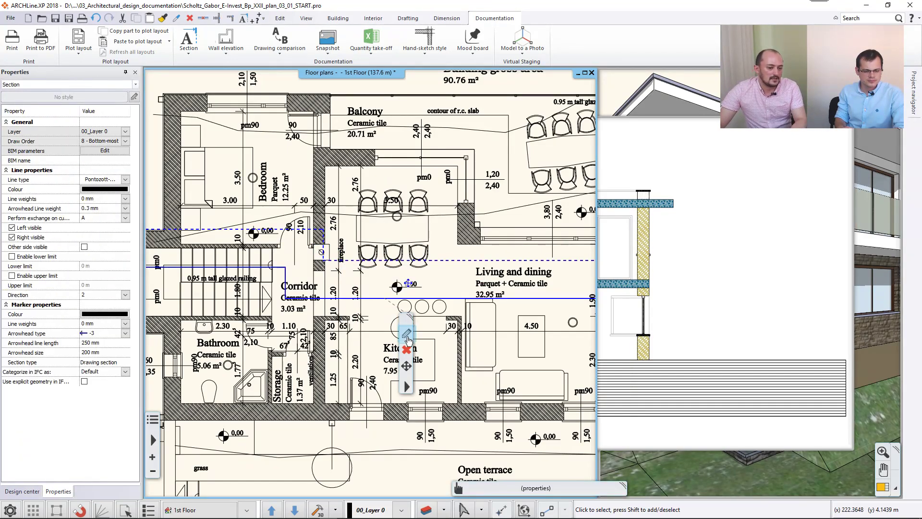
left_click(407, 336)
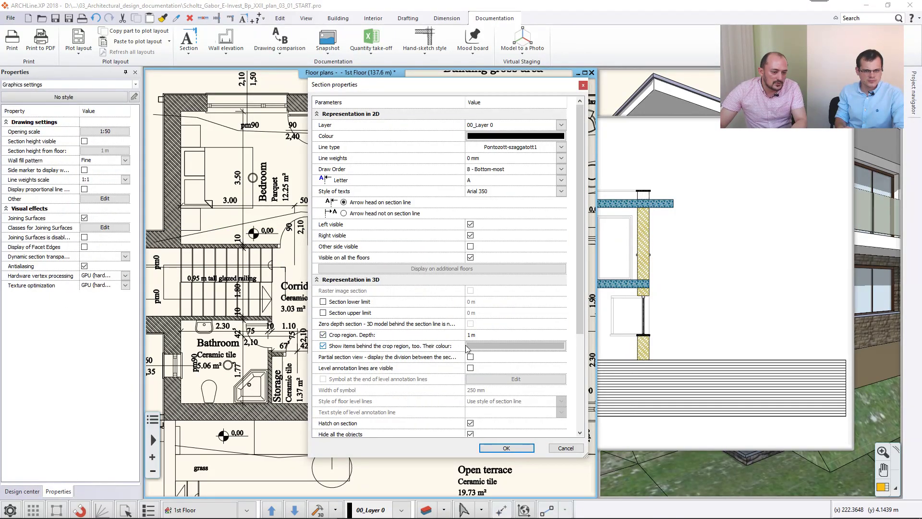
scroll(337, 337, "down", 3)
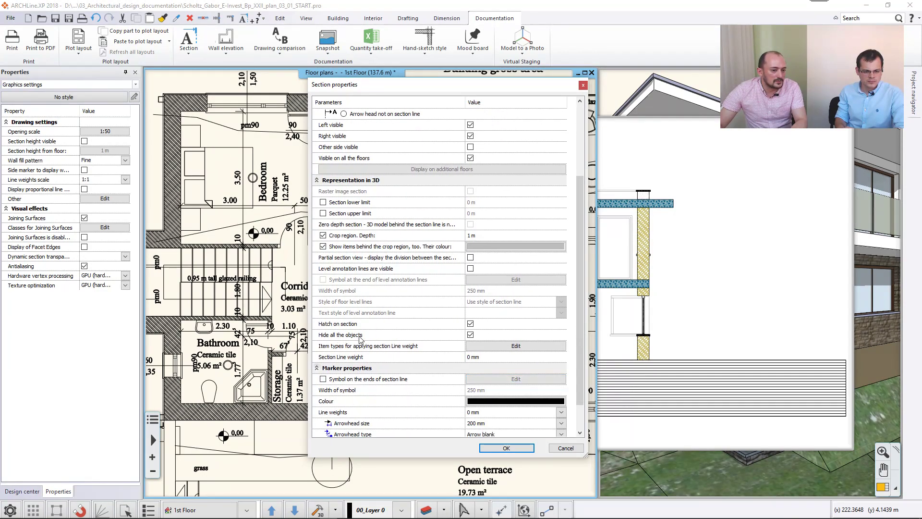
left_click(470, 335)
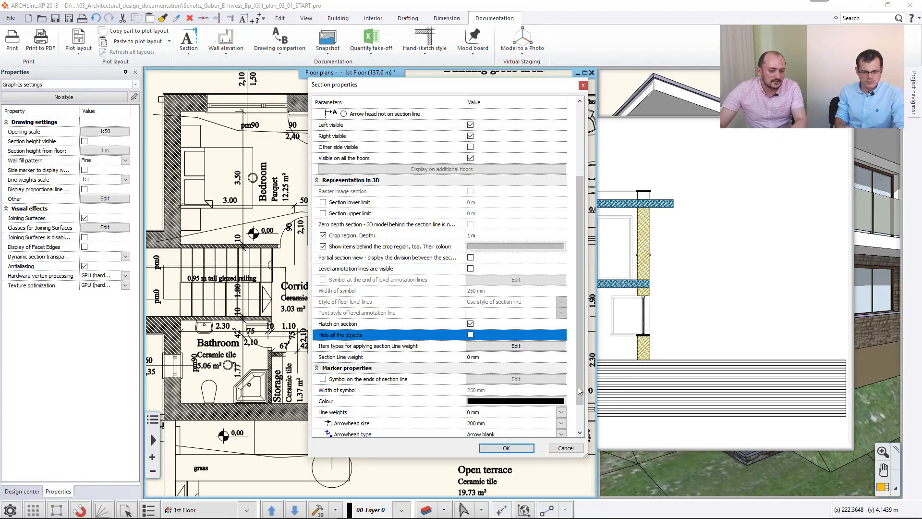
left_click(507, 448)
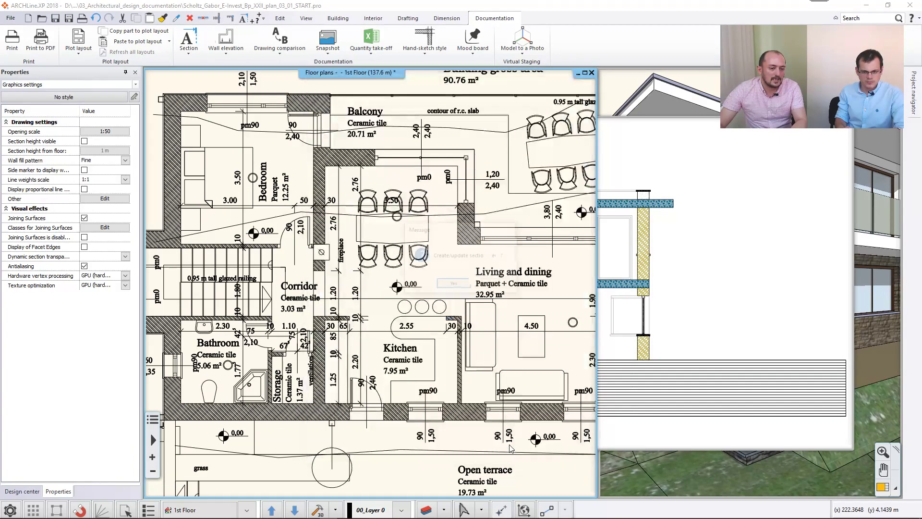
left_click(454, 286)
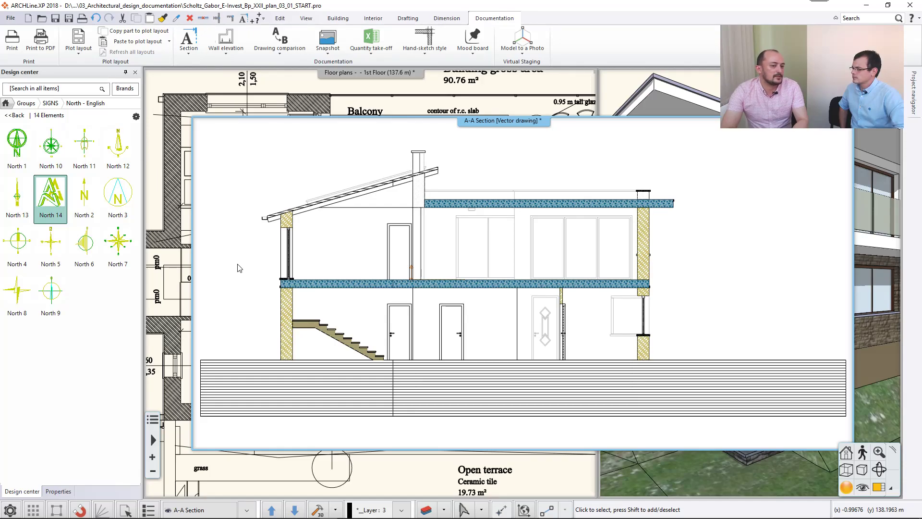
Inspect the properties of the first-floor three-panel door and the roof-level slab from the A-A section view.
left_click(290, 105)
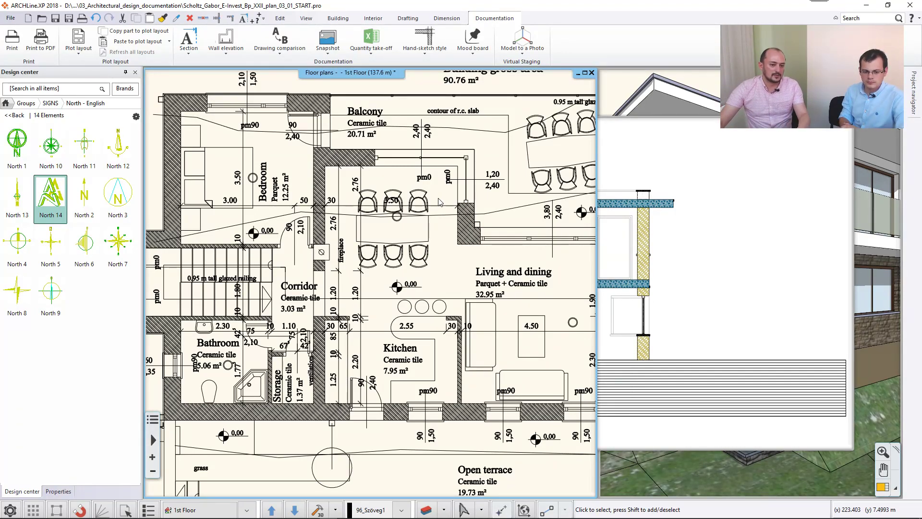
left_click(601, 240)
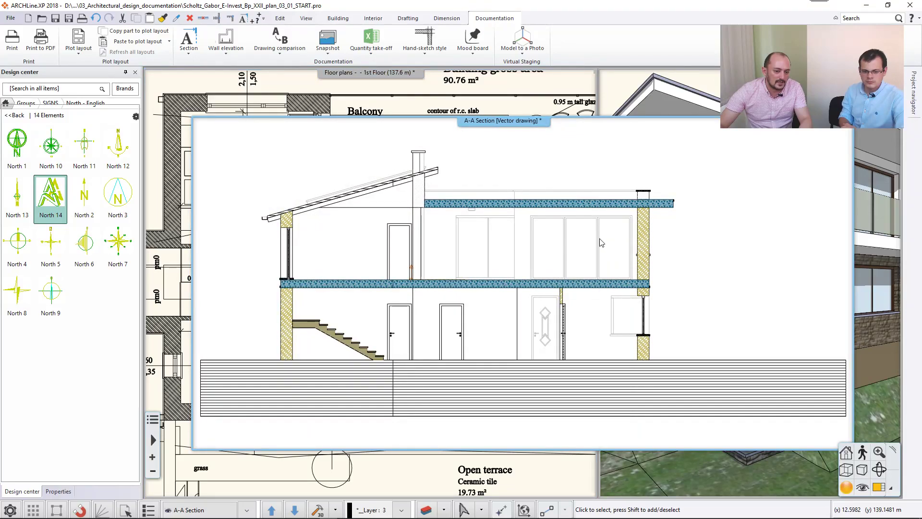
left_click(601, 242)
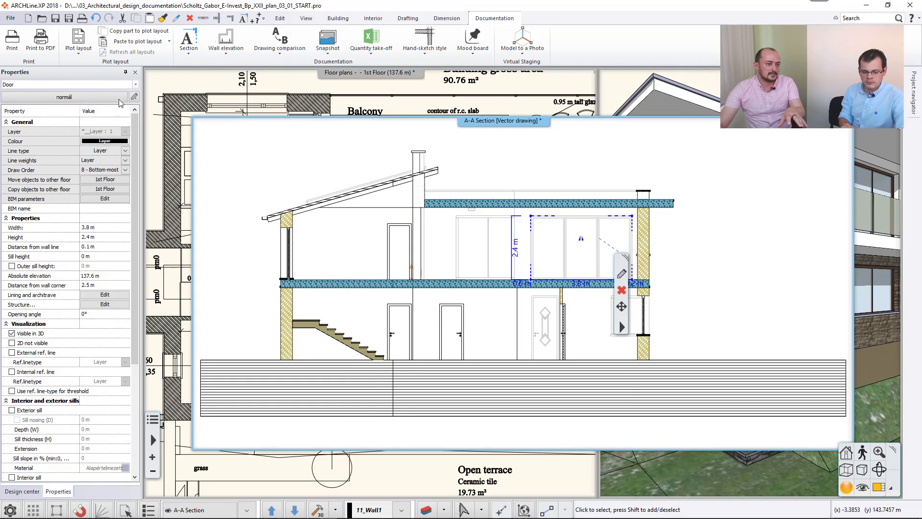
left_click(446, 204)
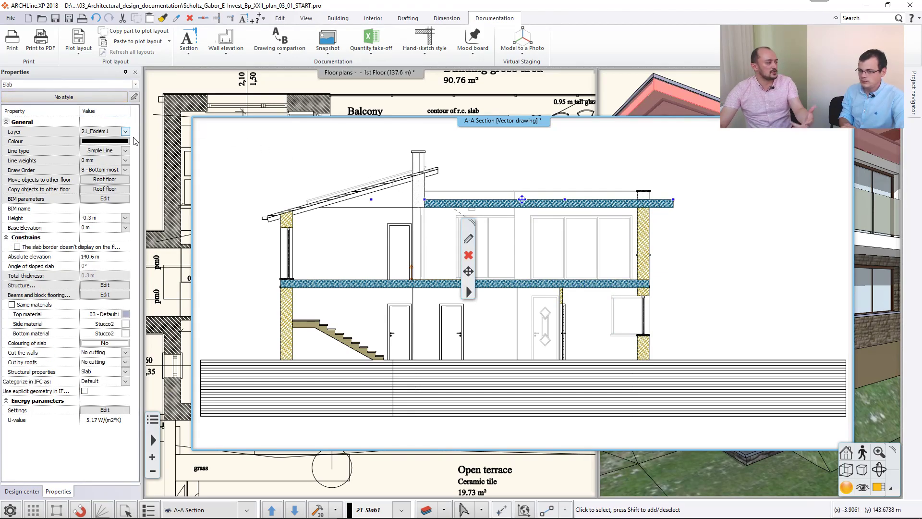
From the 1st Floor plan, create the North elevation view listed among the project's elevations.
left_click(218, 100)
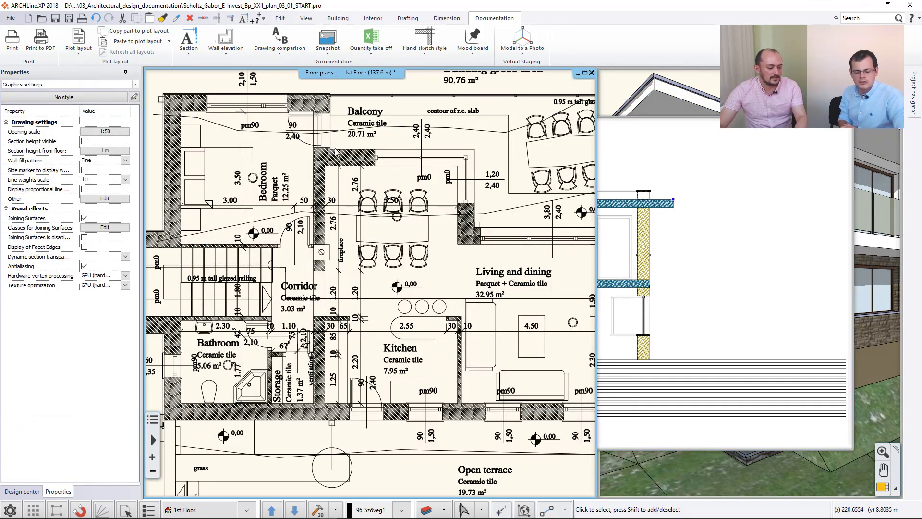
key("F2")
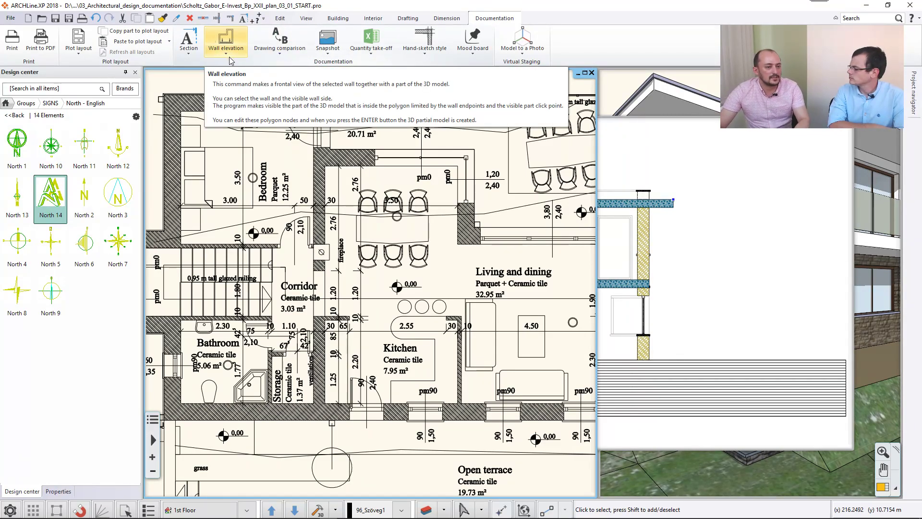
mouse_move(914, 99)
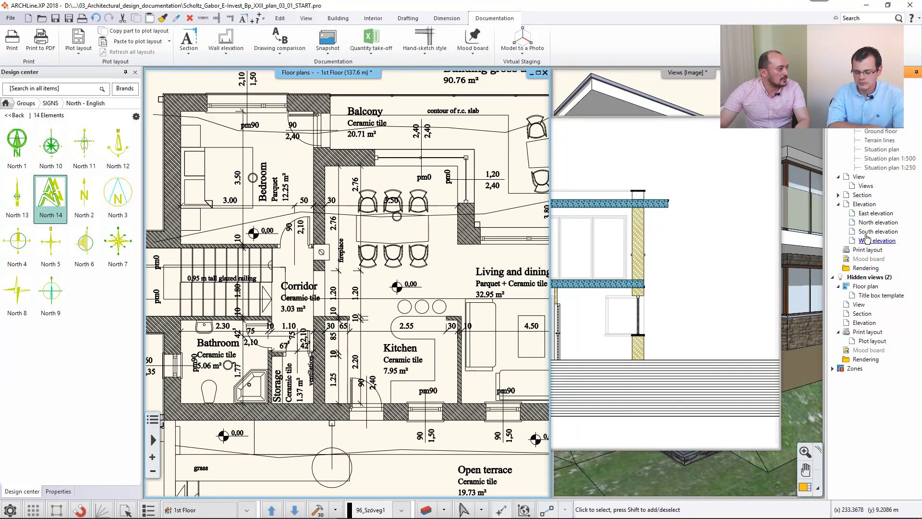
right_click(864, 206)
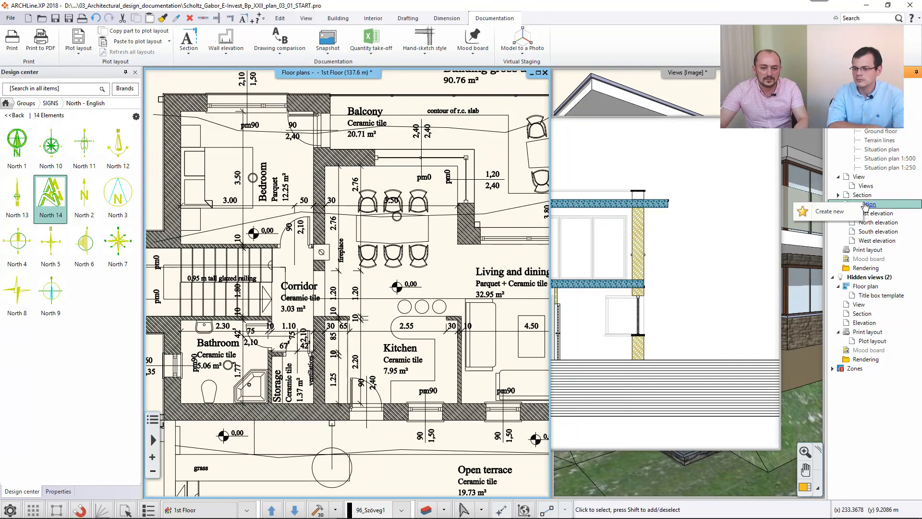
double_click(880, 224)
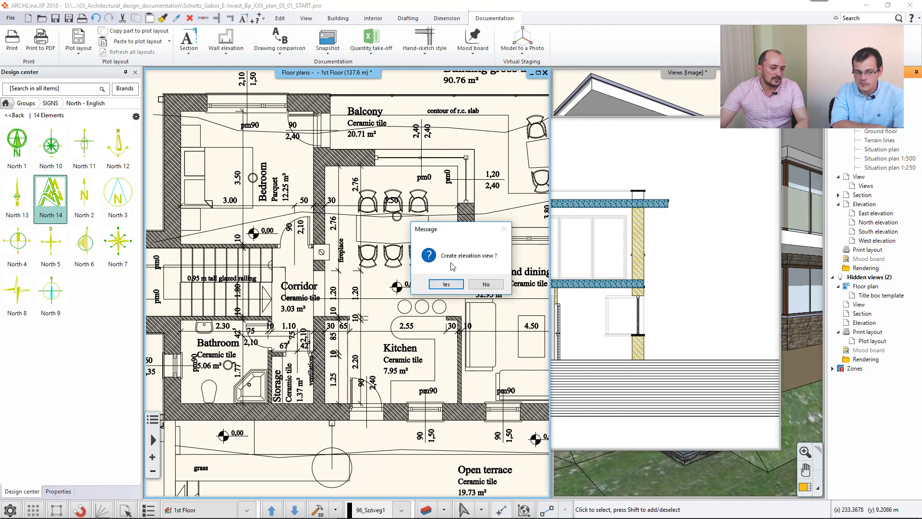
left_click(449, 284)
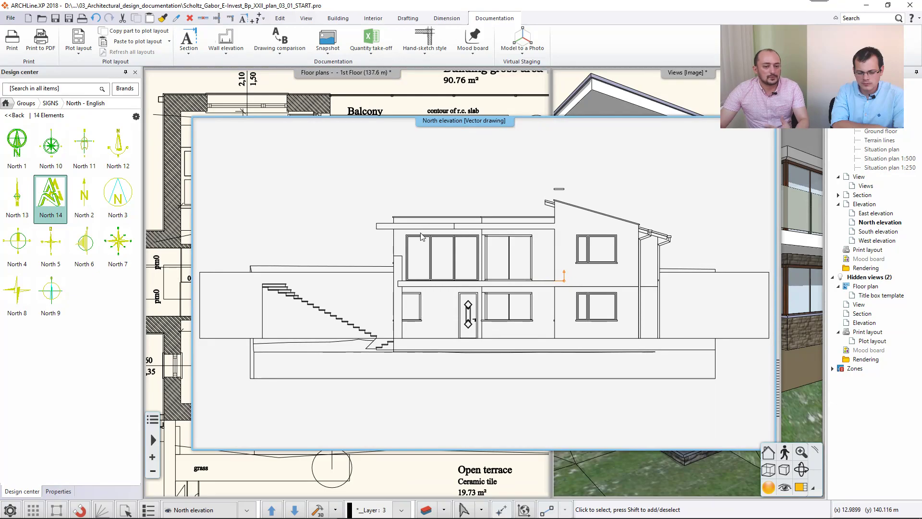
Compare the 1st Floor plan with the North elevation, then select the north marker and examine the full extent of its elevation line.
left_click(390, 99)
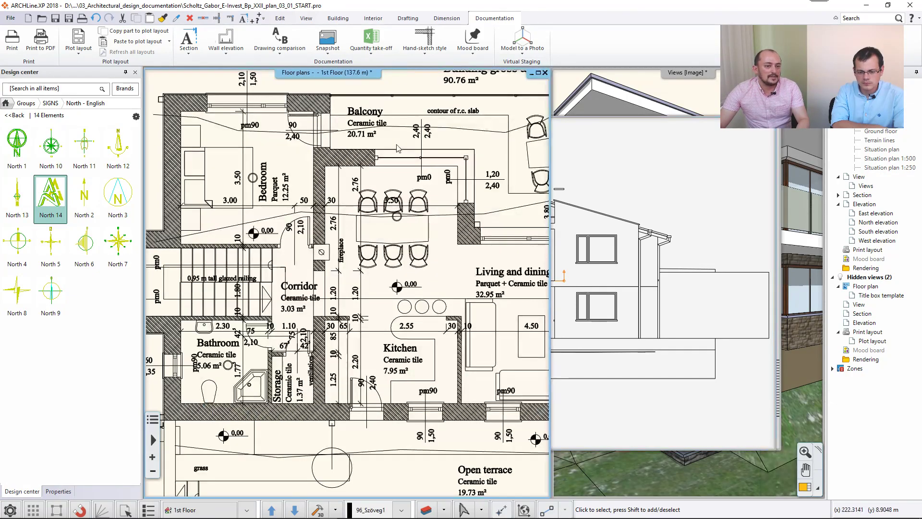
scroll(397, 148, "down", 4)
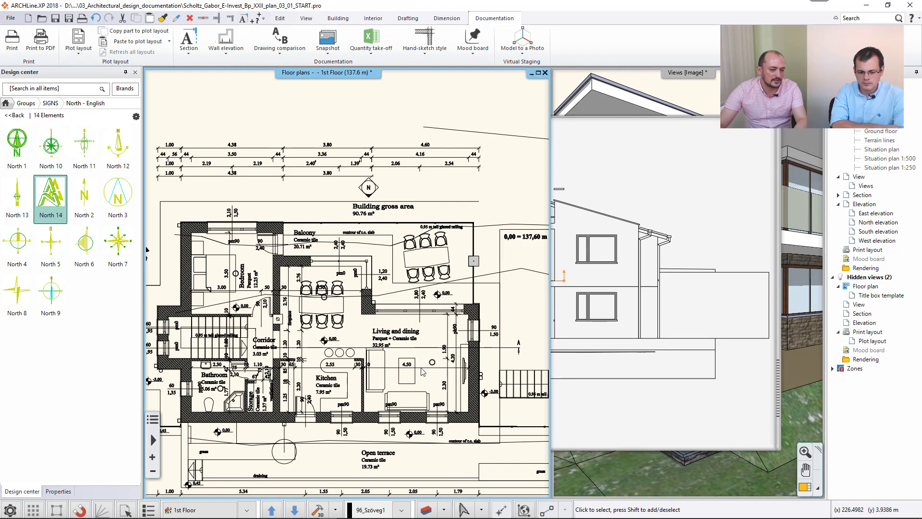
scroll(414, 297, "down", 1)
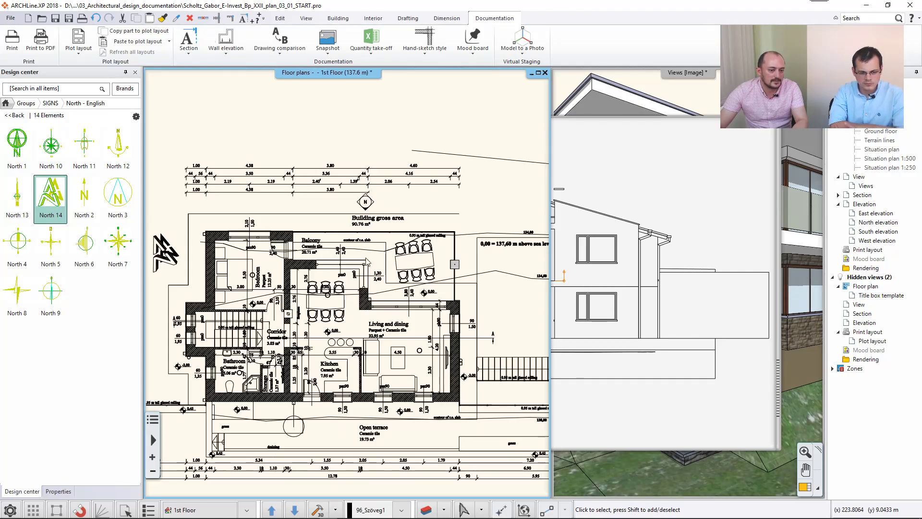
left_click(600, 261)
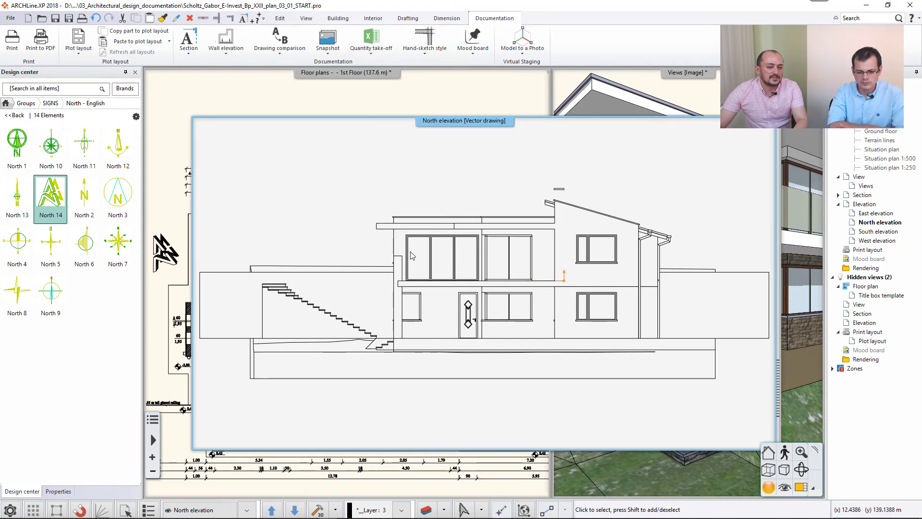
left_click(363, 106)
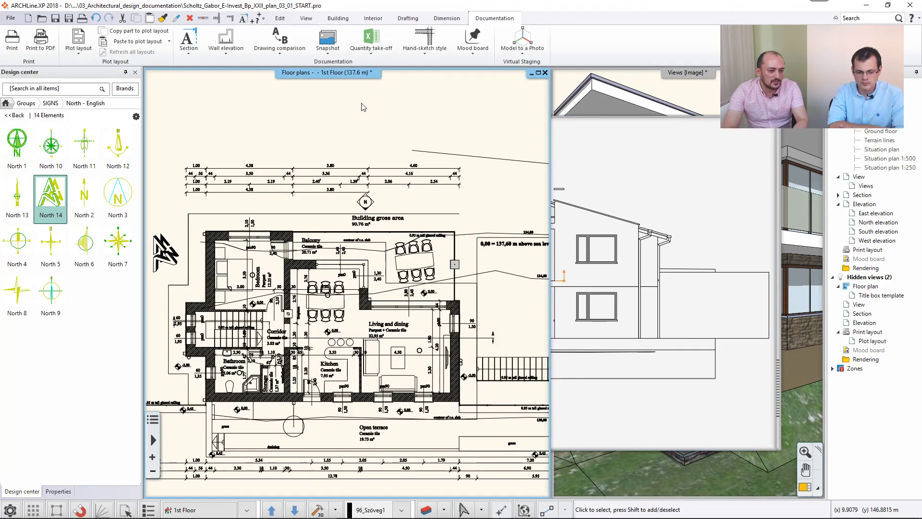
left_click(366, 204)
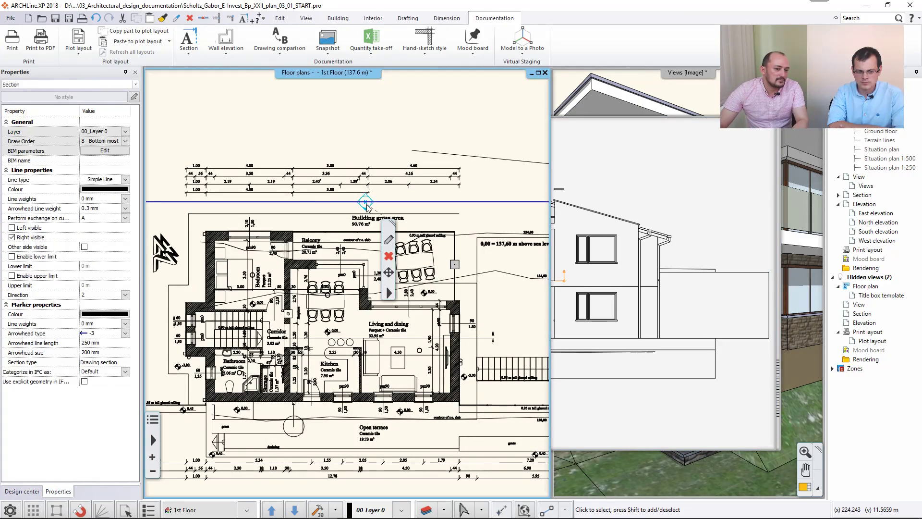
scroll(366, 204, "down", 2)
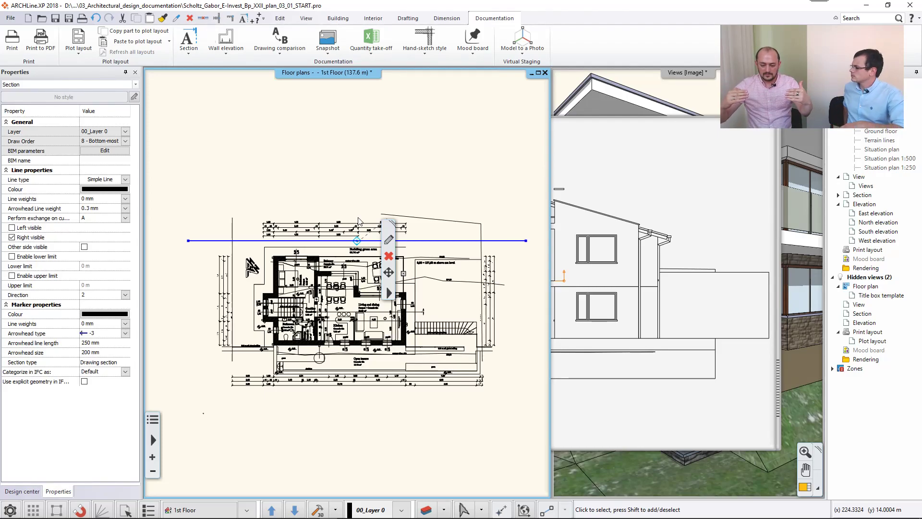
scroll(358, 221, "down", 1)
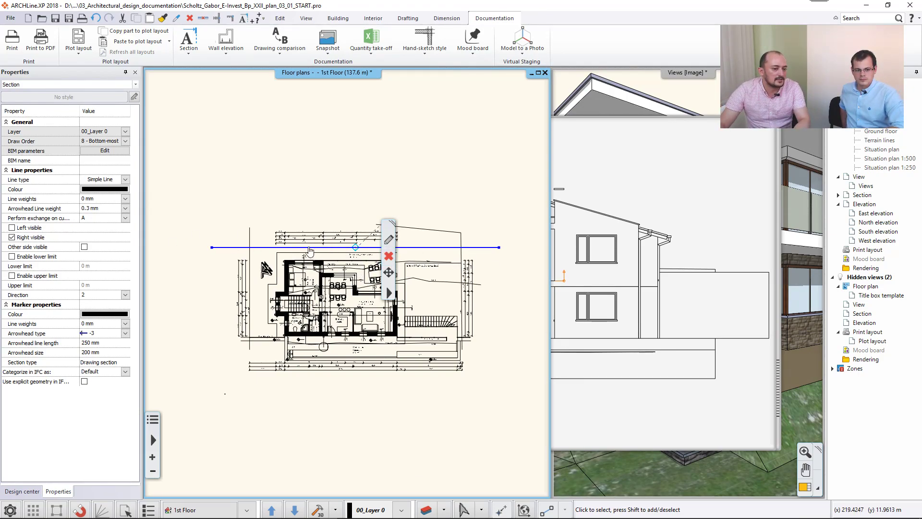
right_click(276, 248)
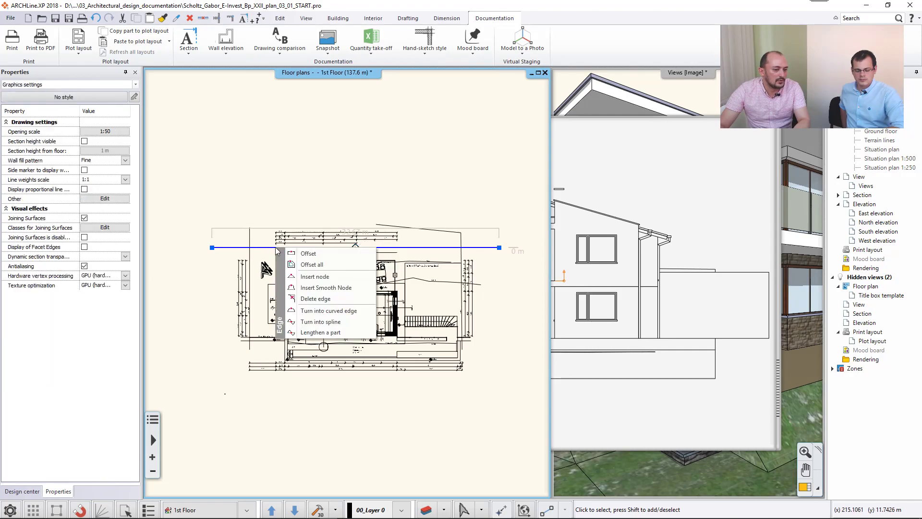
left_click(308, 253)
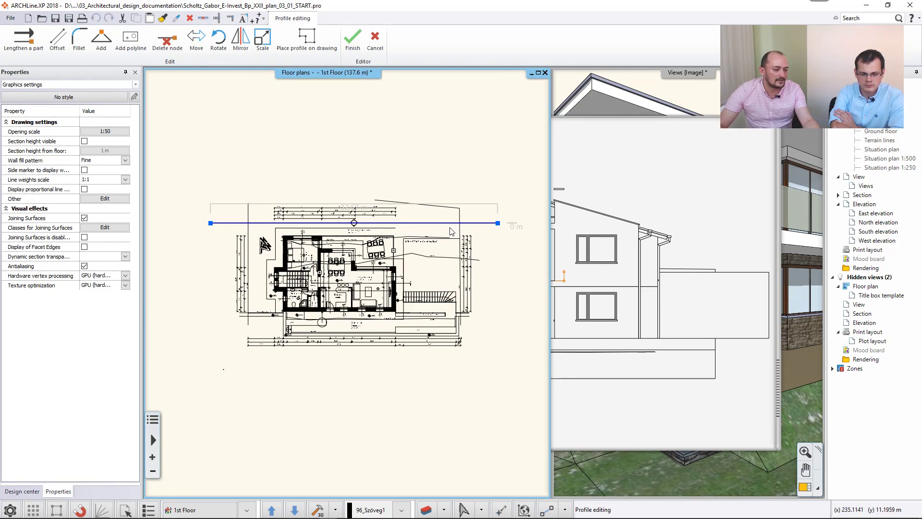
right_click(354, 224)
key("Escape")
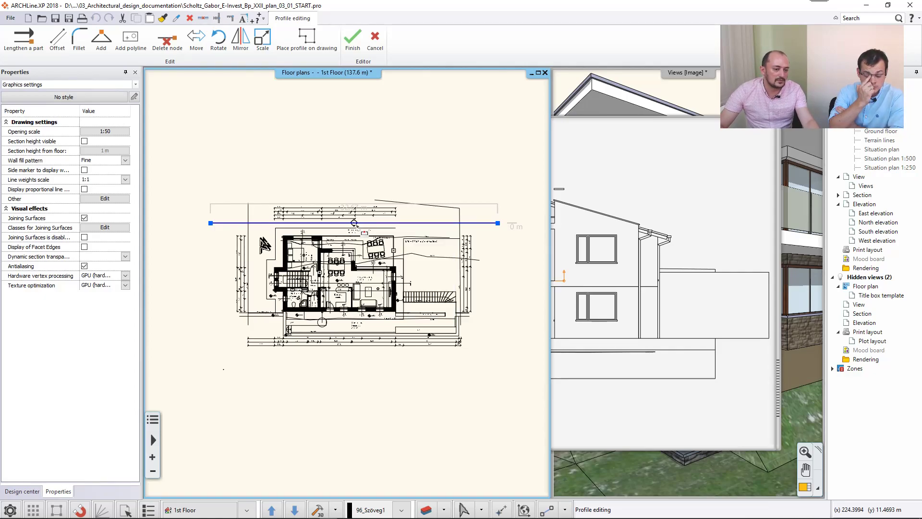
key("Escape")
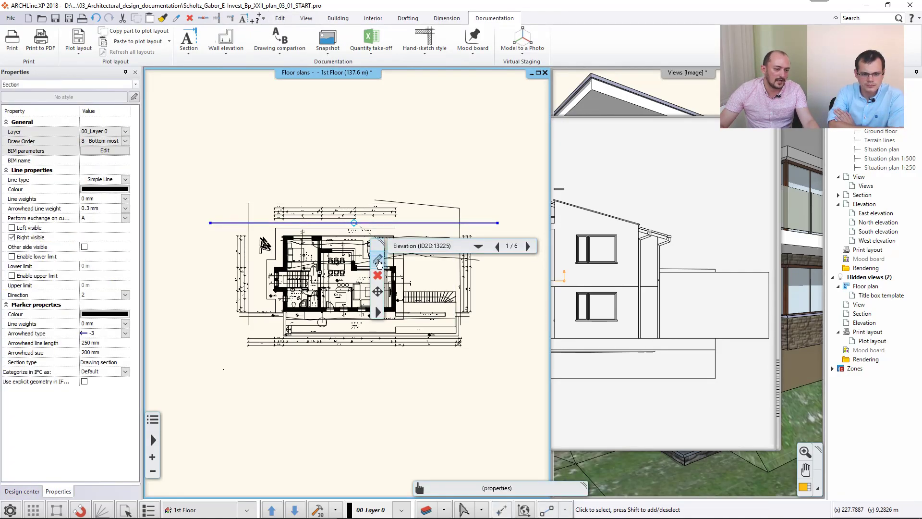
Enable the partial elevation view division in the north elevation's properties, with Hide all the objects off, and regenerate the view.
left_click(379, 260)
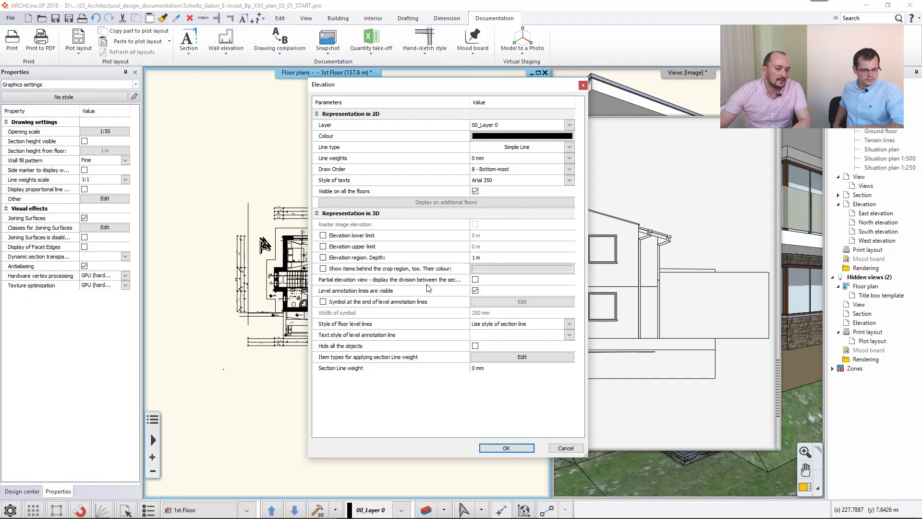
left_click(476, 280)
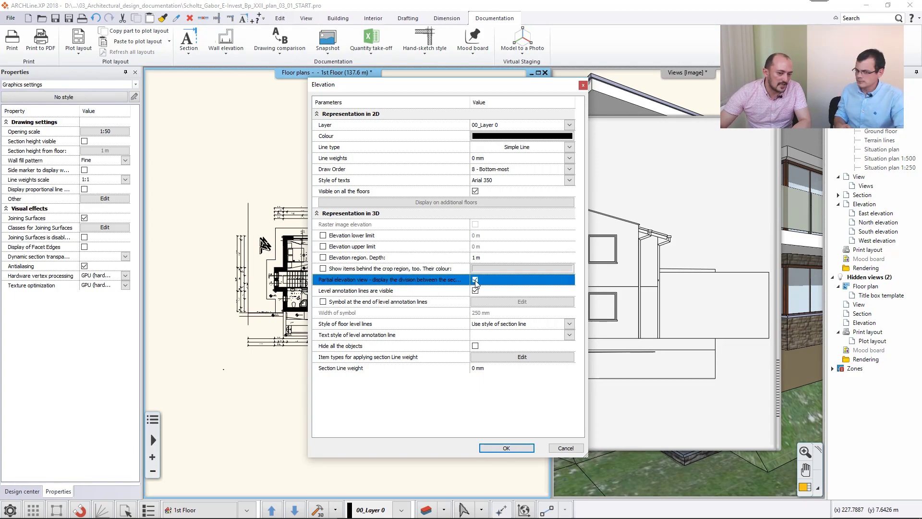
left_click(500, 446)
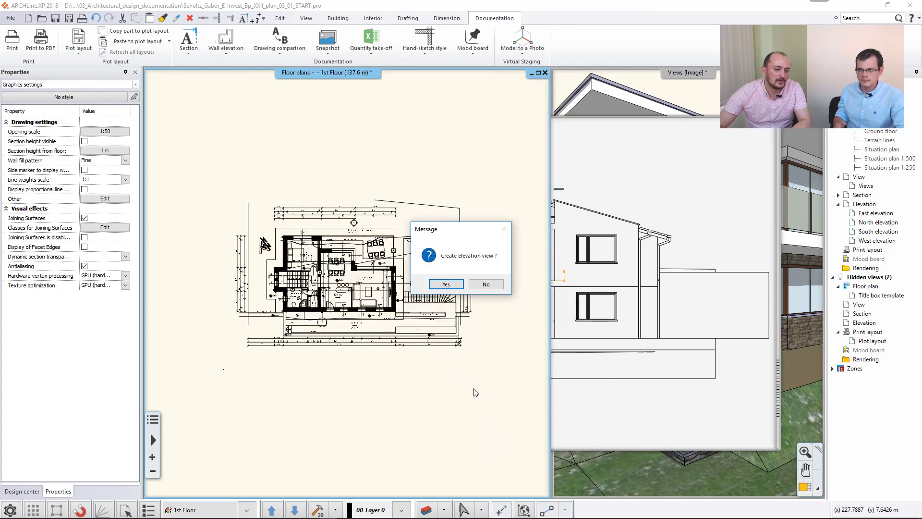
left_click(445, 283)
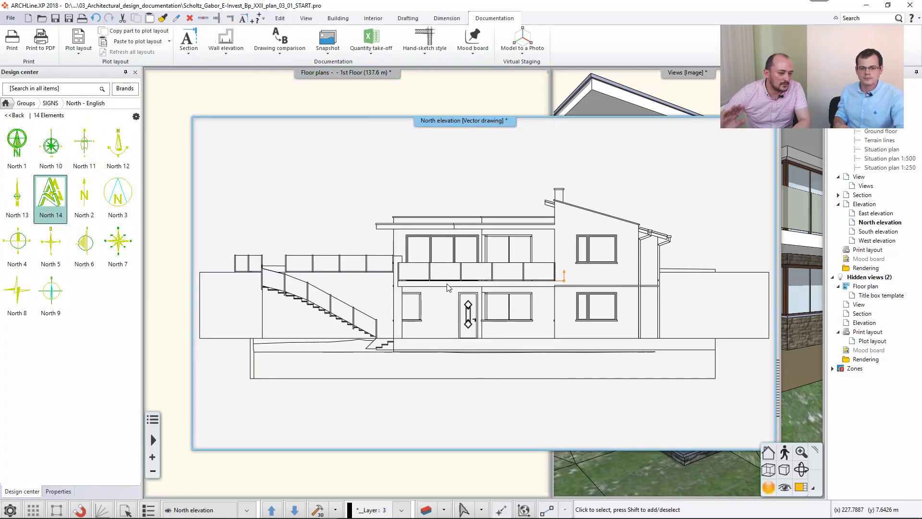
On the 1st Floor plan, move the west end of the north elevation line about 5.67 m inward along the line.
left_click(363, 111)
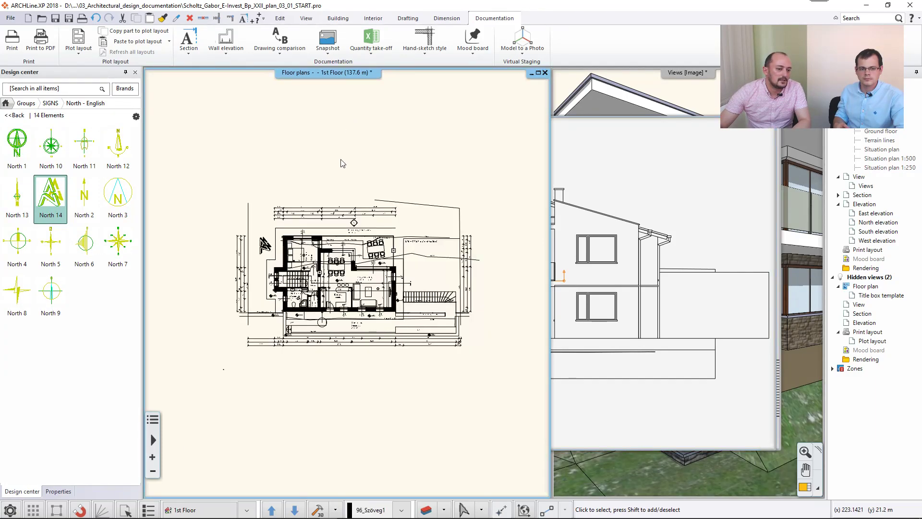
left_click(354, 223)
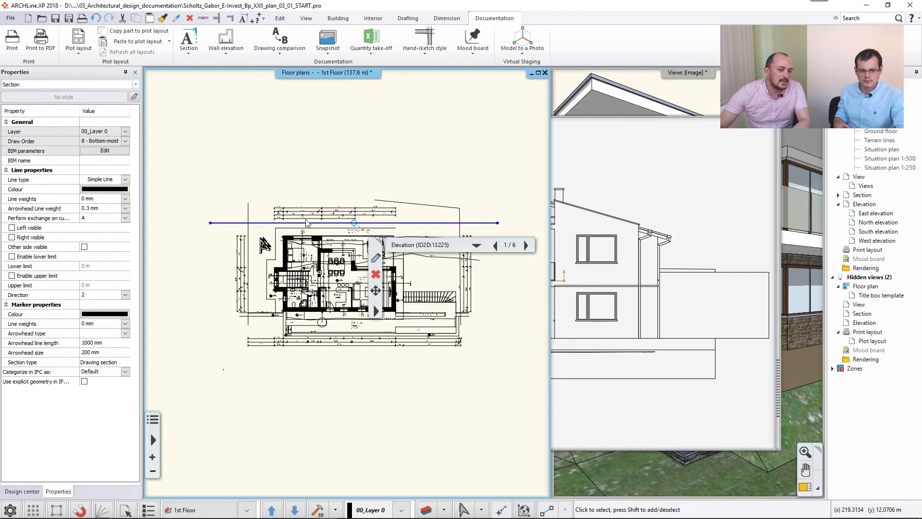
left_click(211, 223)
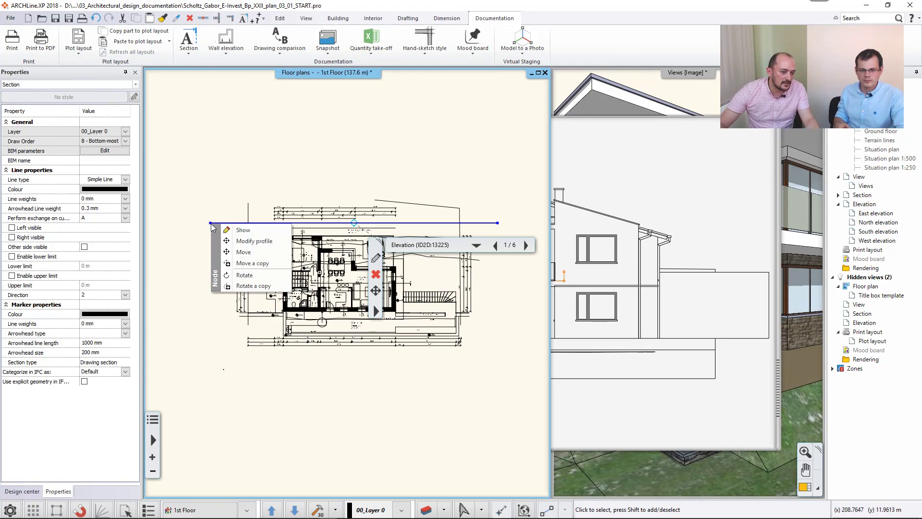
left_click(234, 242)
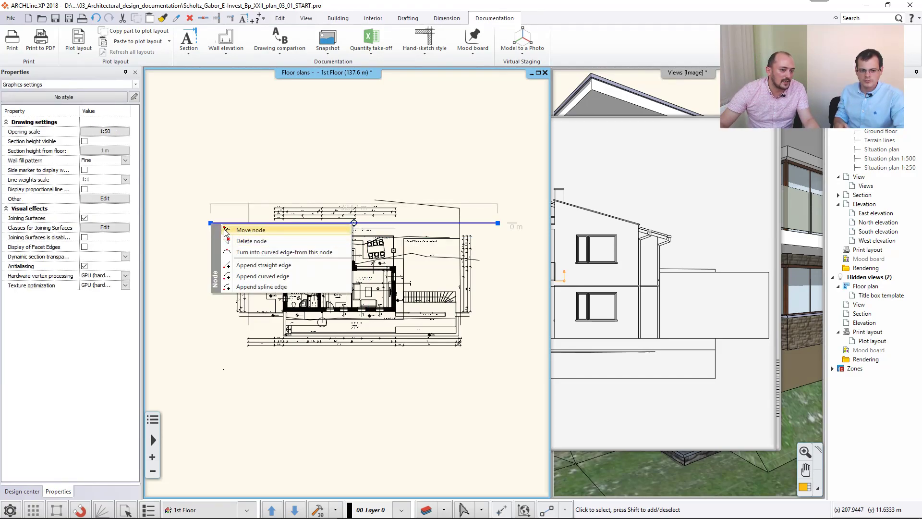
left_click(229, 231)
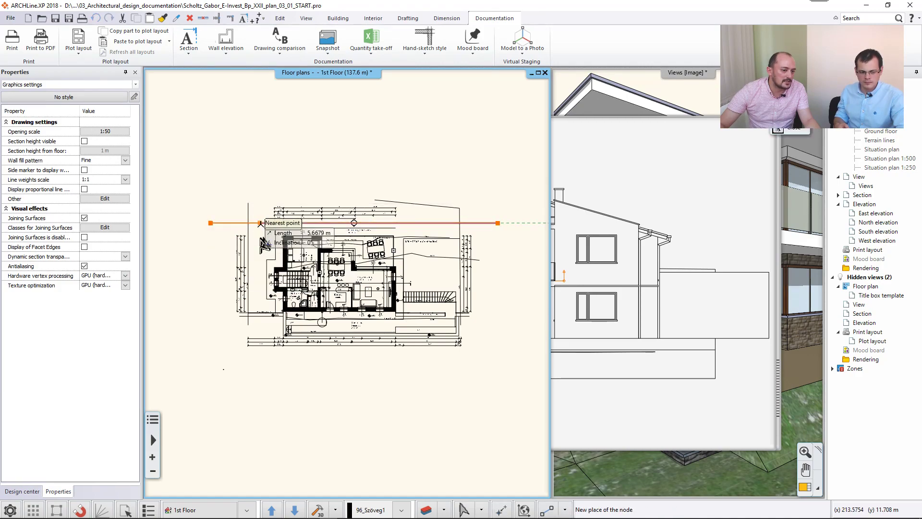
left_click(261, 223)
Move the east end of the north elevation line about 7.43 m inward, finish the profile editing and regenerate the elevation view.
left_click(498, 222)
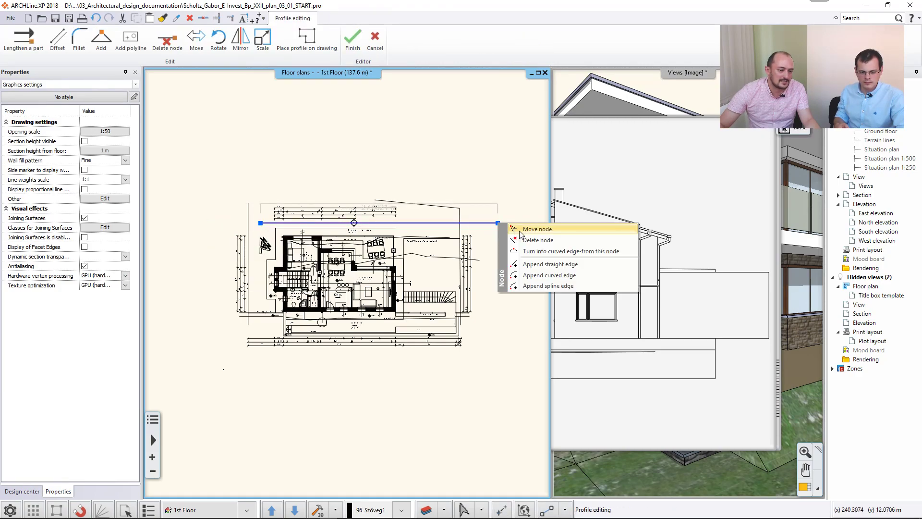
left_click(520, 230)
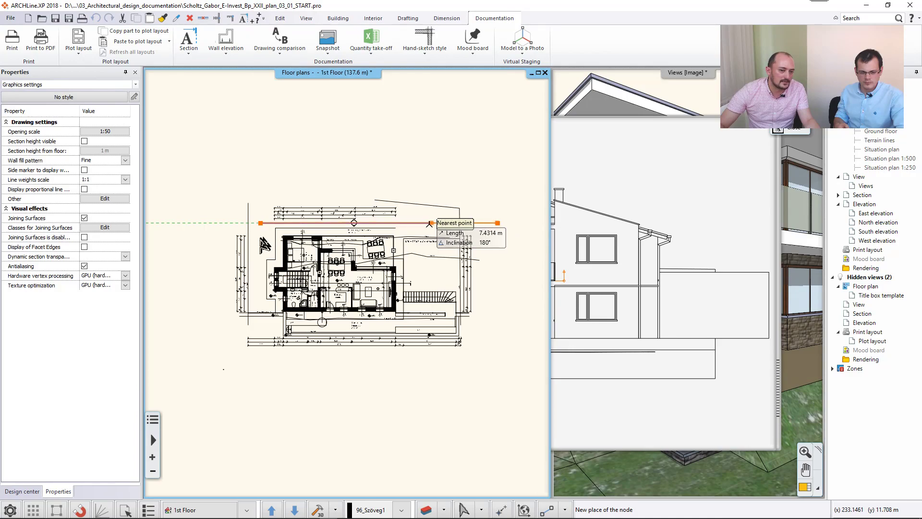
left_click(430, 223)
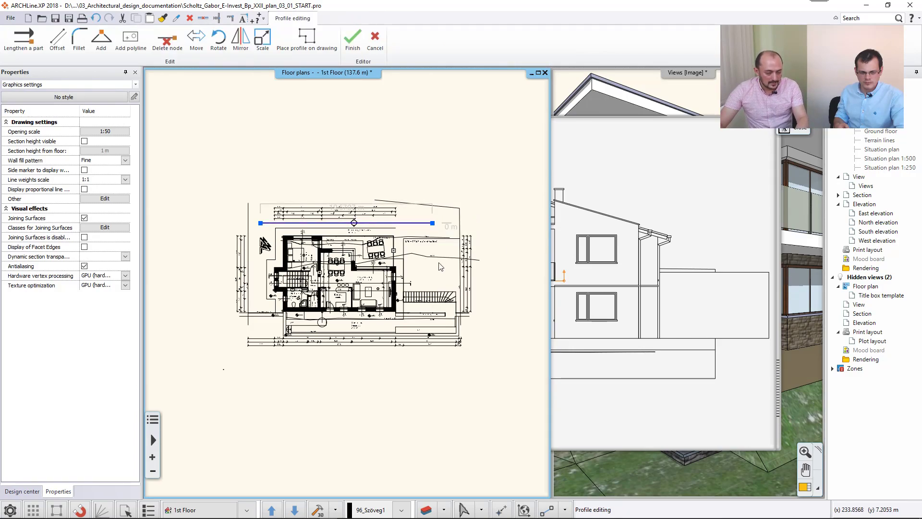
key("Return")
left_click(446, 284)
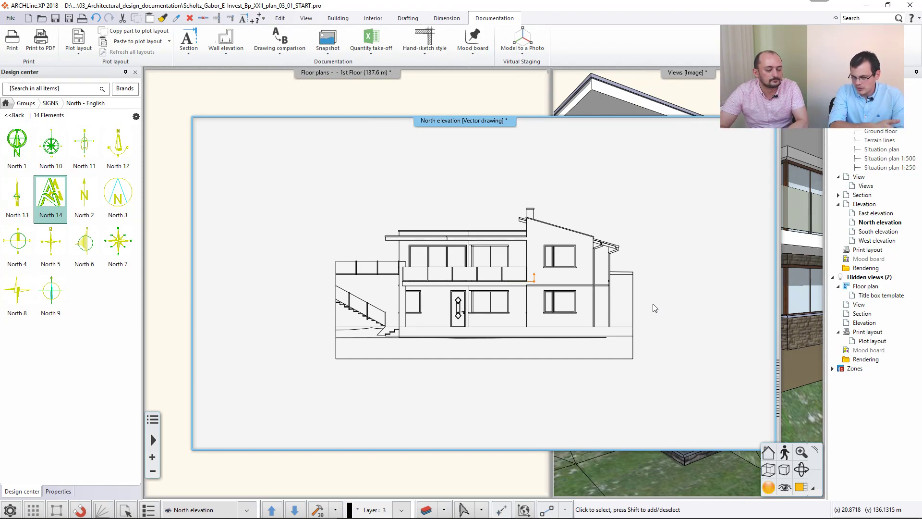
Inspect the upper-floor window's properties in the North elevation, clear the selection and tile all open views with the elevation as the main one.
scroll(598, 269, "up", 3)
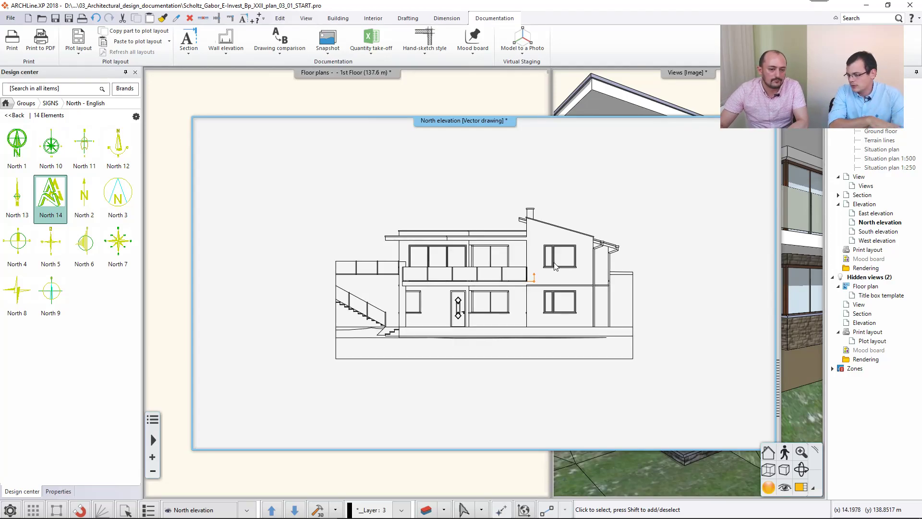
left_click(505, 273)
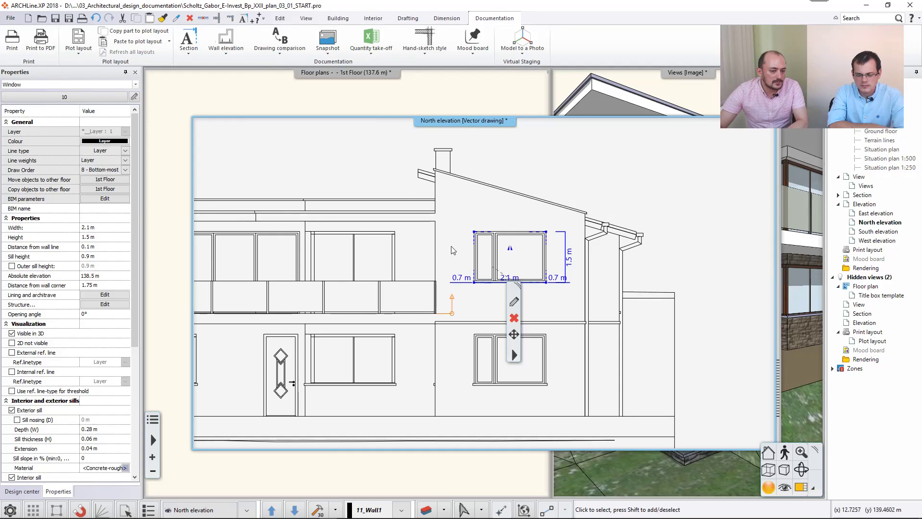
left_click(421, 202)
left_click(325, 148)
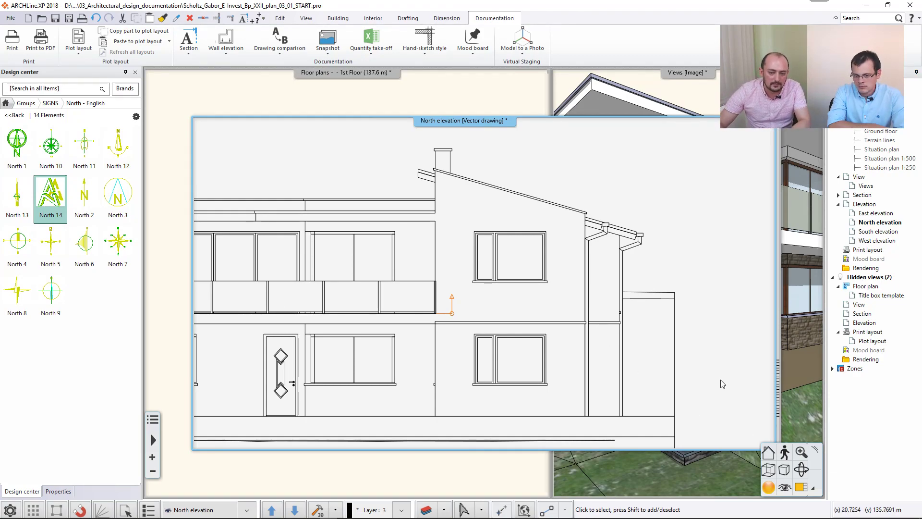
left_click(801, 486)
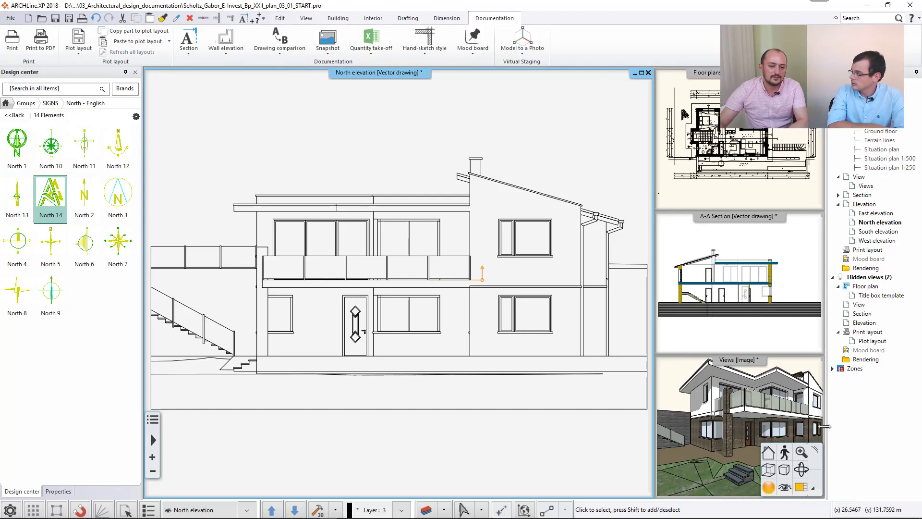
Show the A-A section as the main view and focus the floor plan view on the Ground floor corridor doors.
left_click(780, 348)
left_click(800, 486)
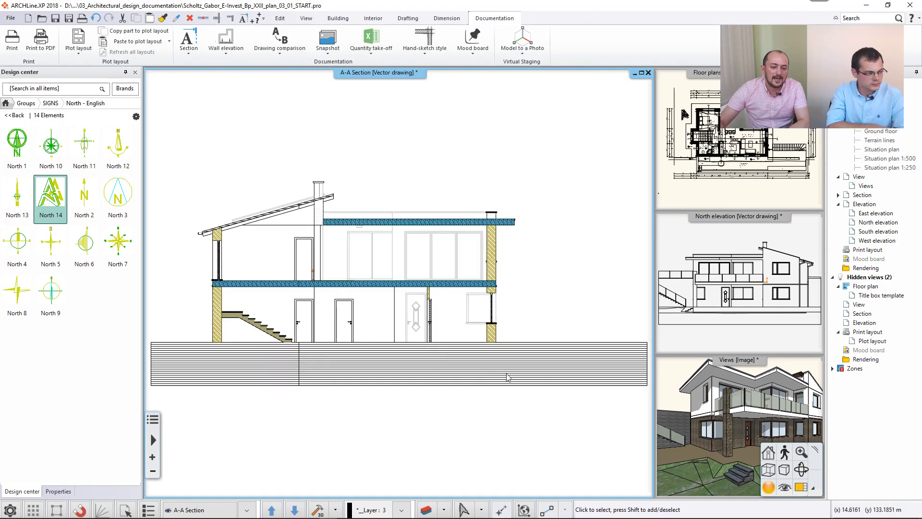
left_click(684, 114)
scroll(684, 114, "up", 5)
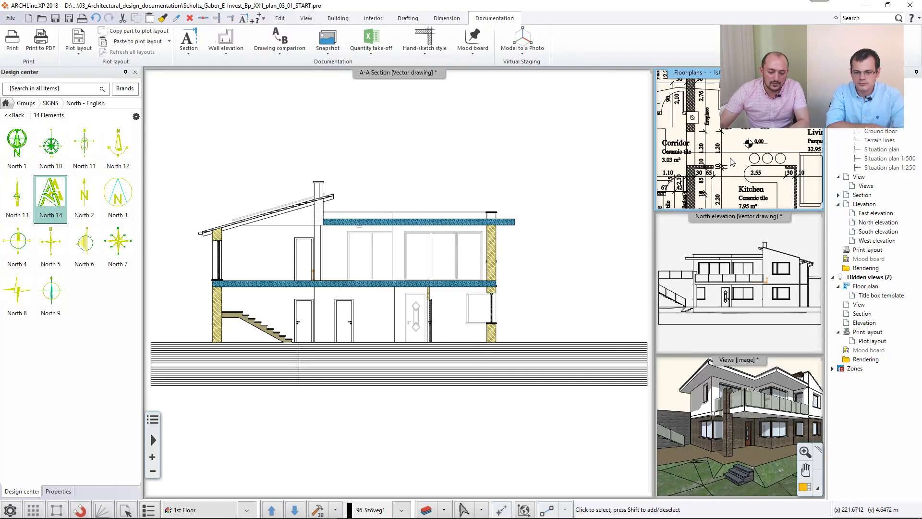
key("Page_Down")
scroll(723, 152, "up", 3)
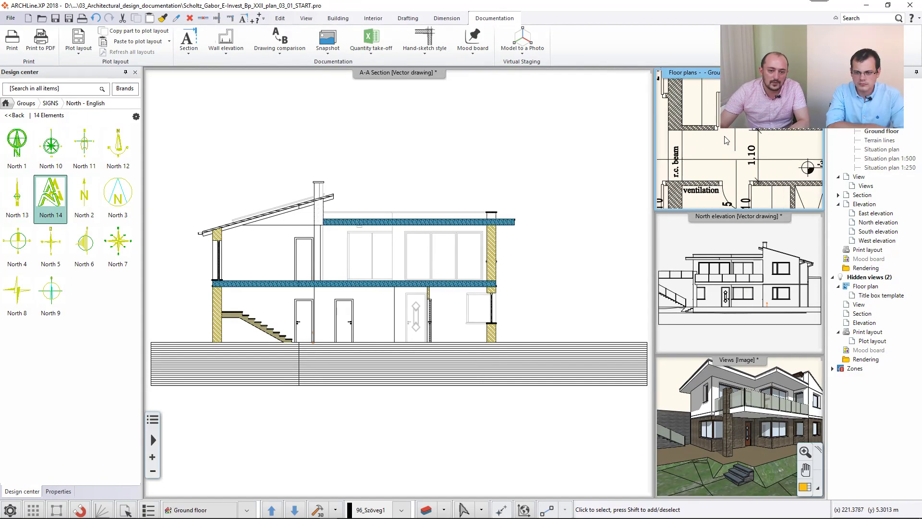
Move the selected Ground floor corridor door along its wall so the wall length on its right is 1 m, and clear the selection.
left_click(715, 150)
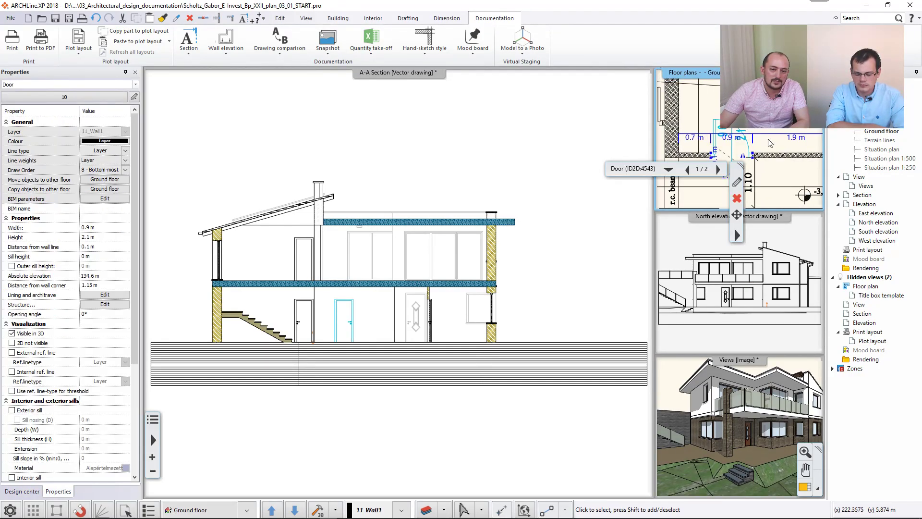
left_click(791, 138)
type("1")
key("Return")
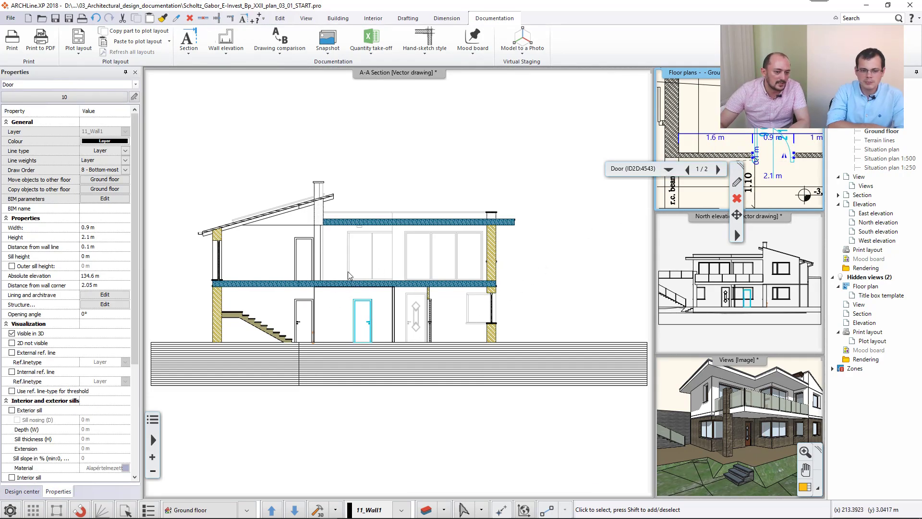
left_click(469, 144)
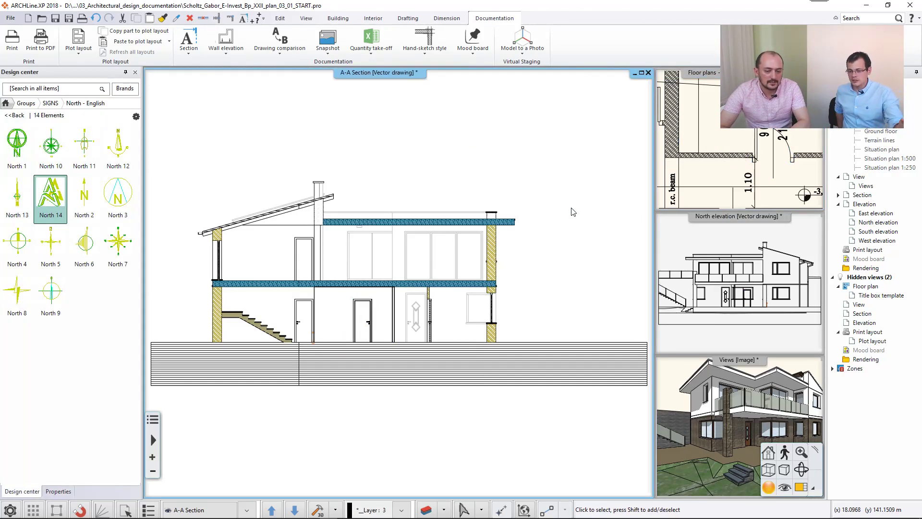
Show the North elevation as the main view, regenerate the model from the Ground floor plan and return to the elevation.
left_click(696, 252)
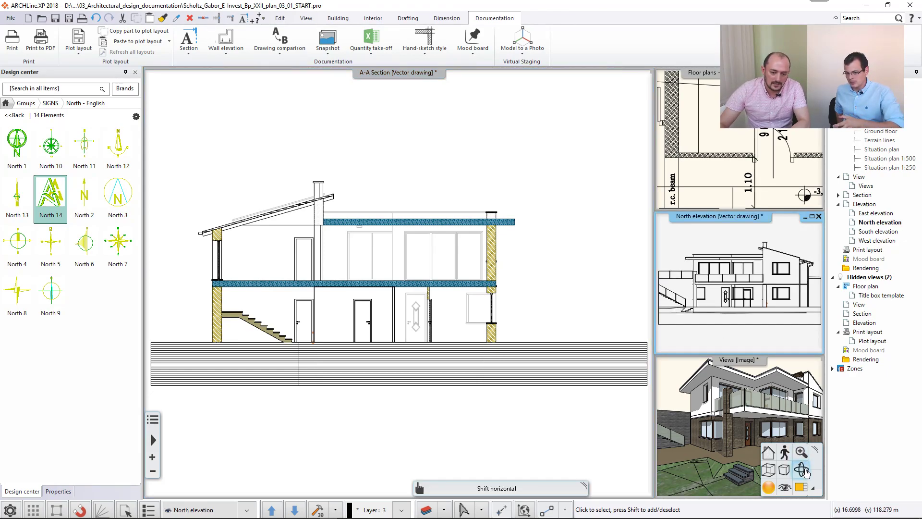
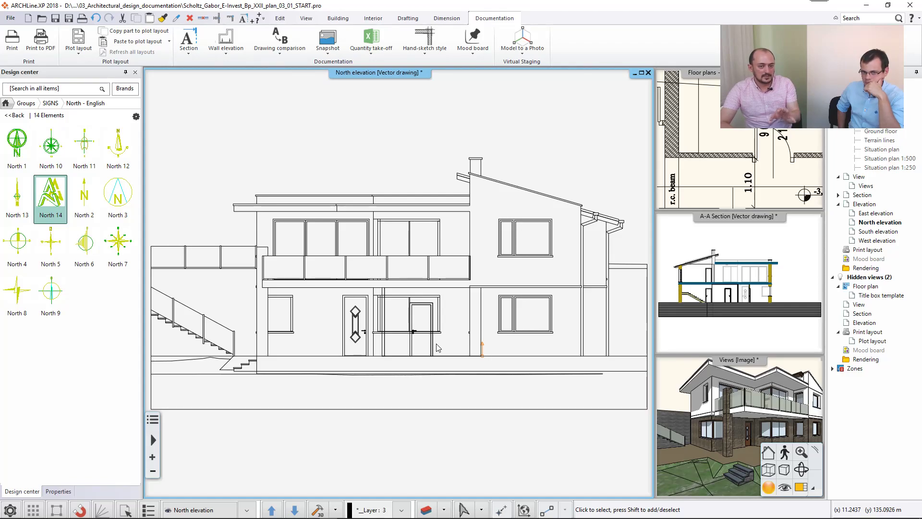
left_click(730, 151)
scroll(730, 151, "down", 5)
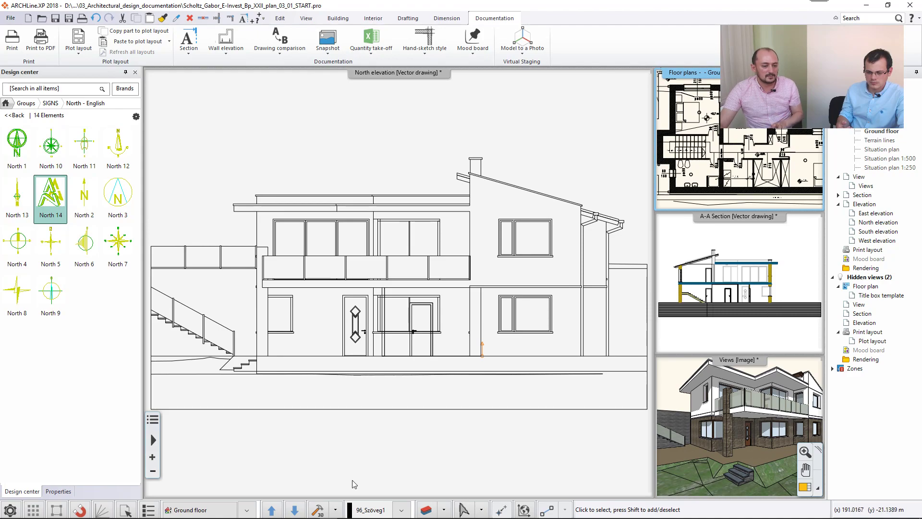
left_click(318, 509)
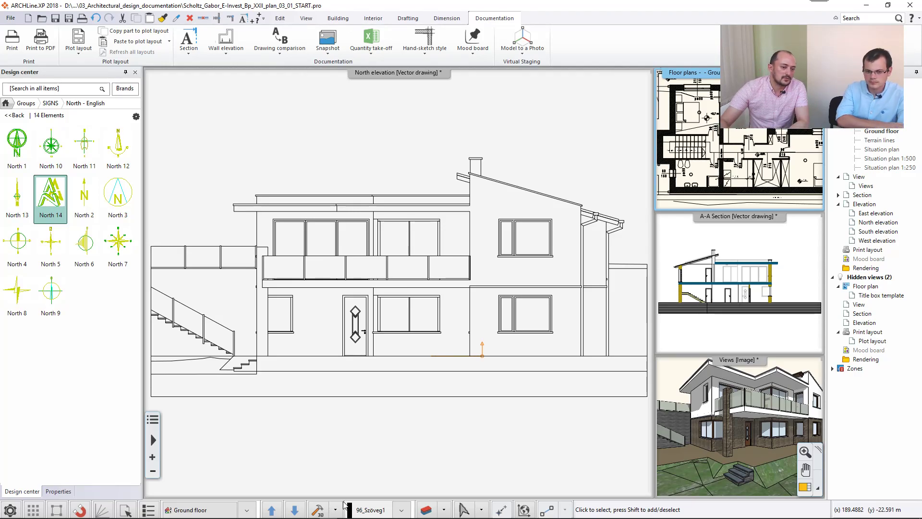
left_click(278, 336)
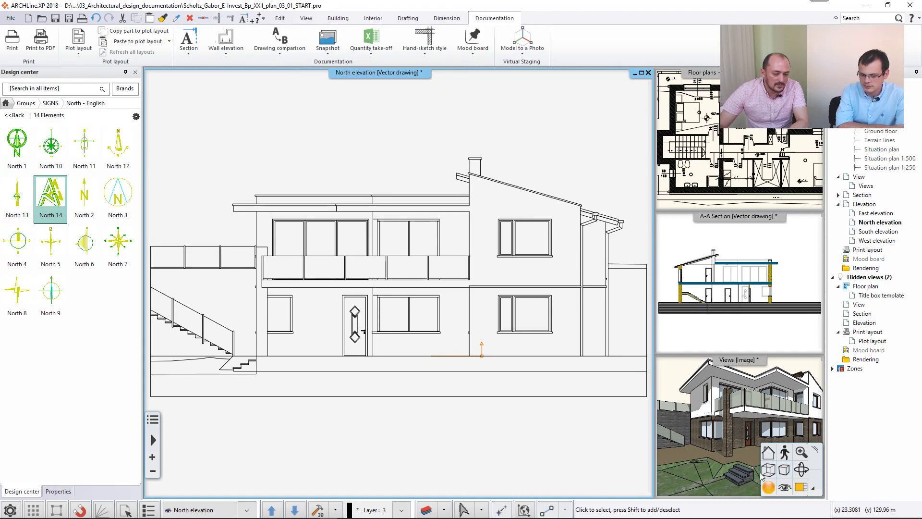
Apply elevation shadows with contour lines + hatches to the North elevation, and set its shading to Shaded with textures.
left_click(784, 470)
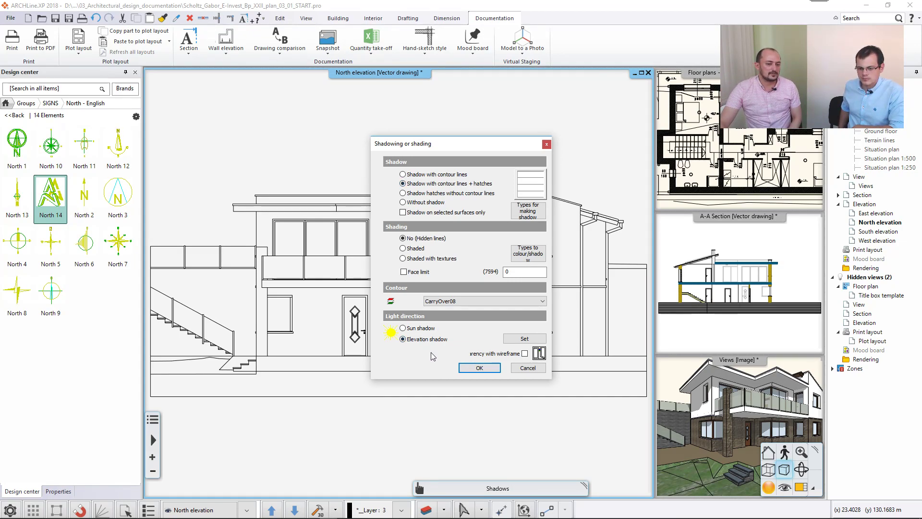
left_click(463, 369)
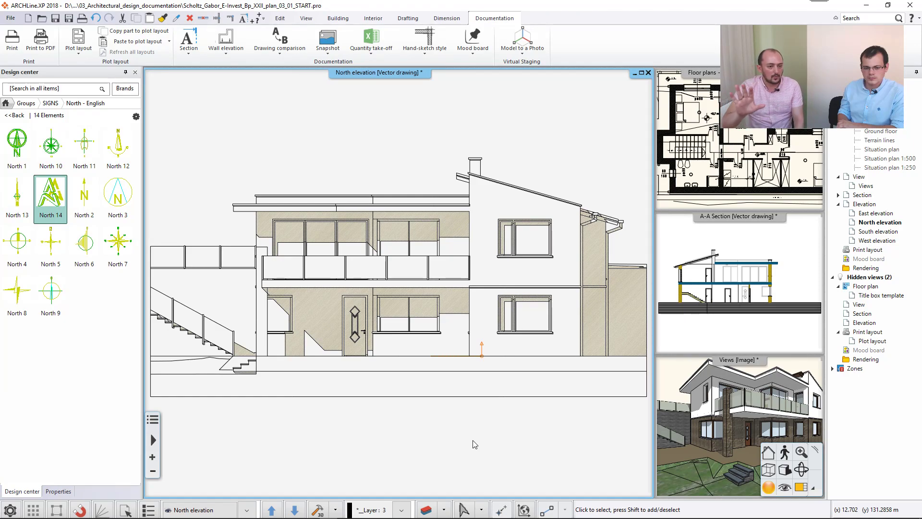
left_click(784, 487)
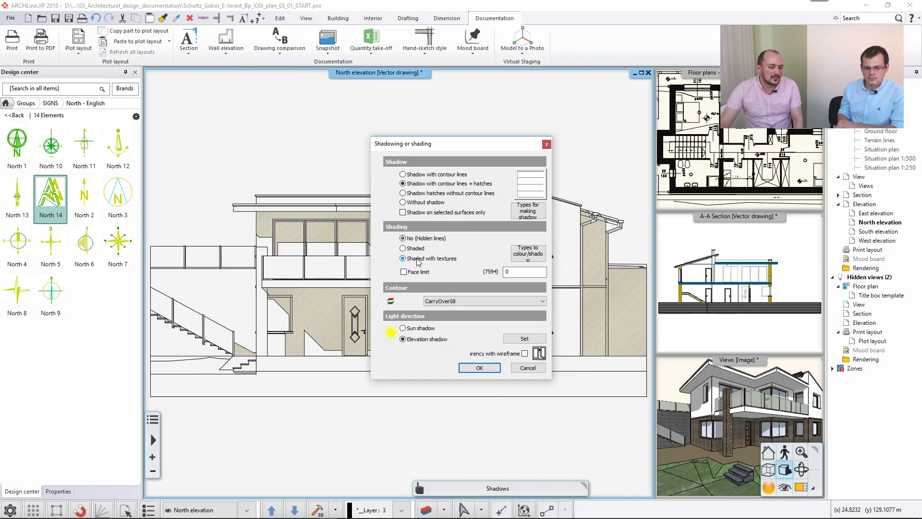
left_click(479, 367)
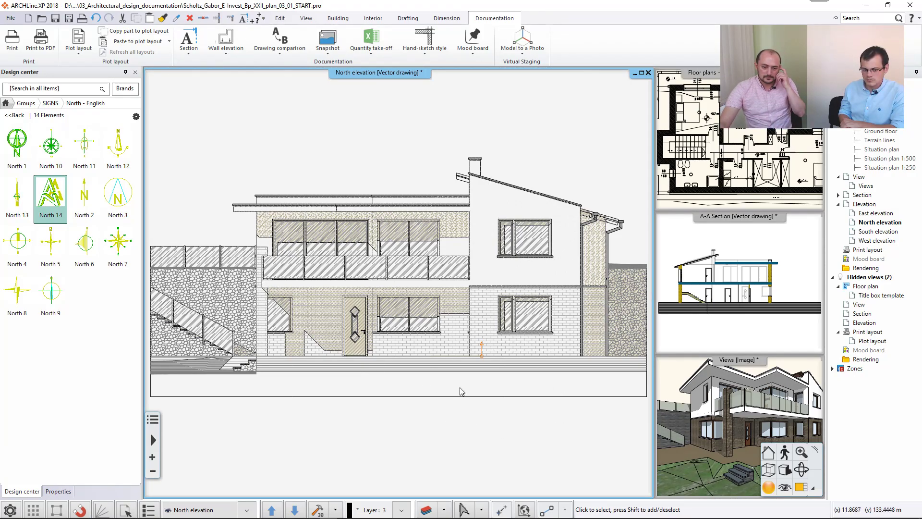
Show the 3D view as the main view, find the retaining wall's material and open the STONEWALL-40 material properties.
left_click(720, 432)
left_click(768, 481)
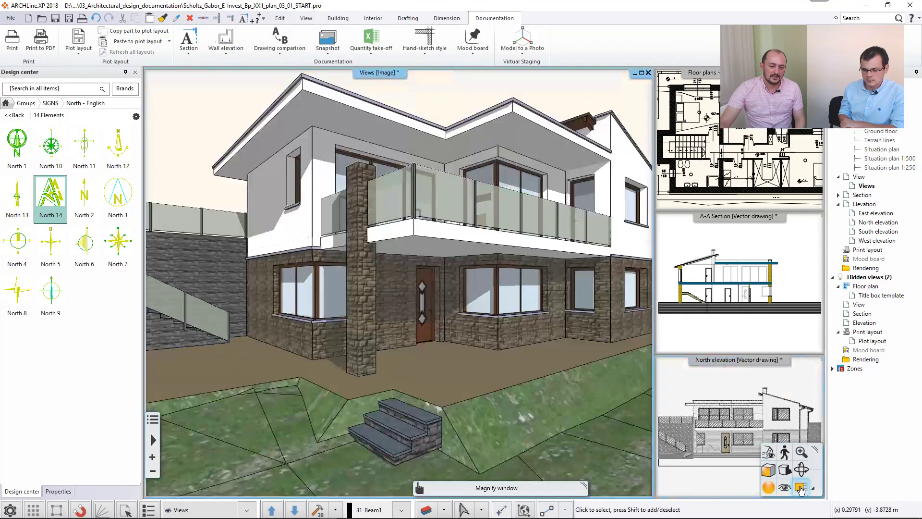
right_click(205, 270)
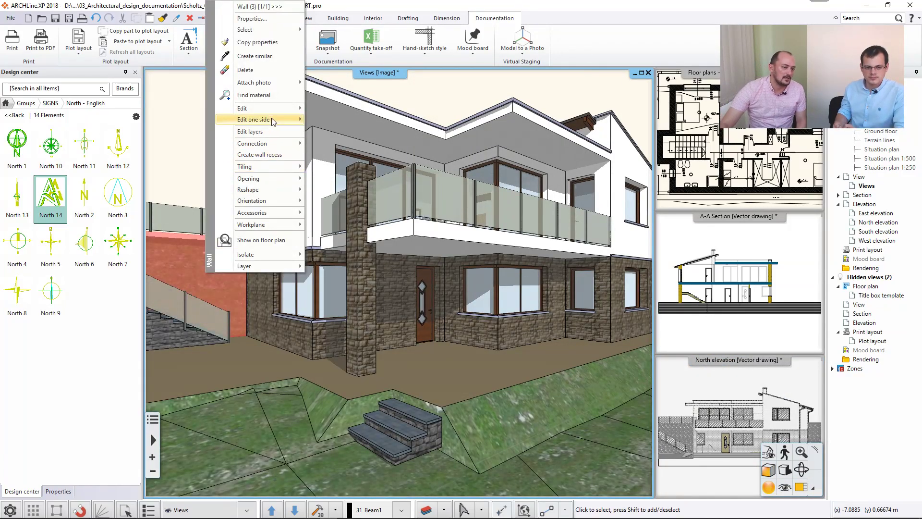
left_click(272, 94)
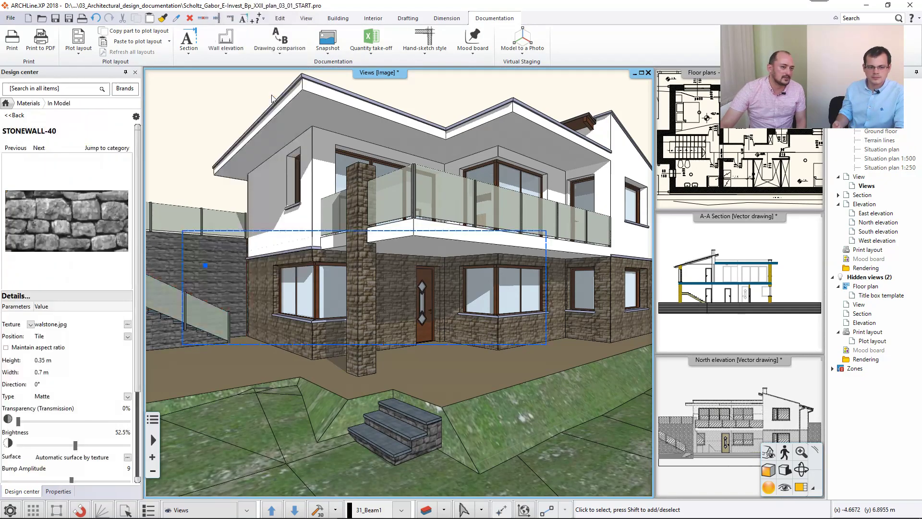
double_click(58, 220)
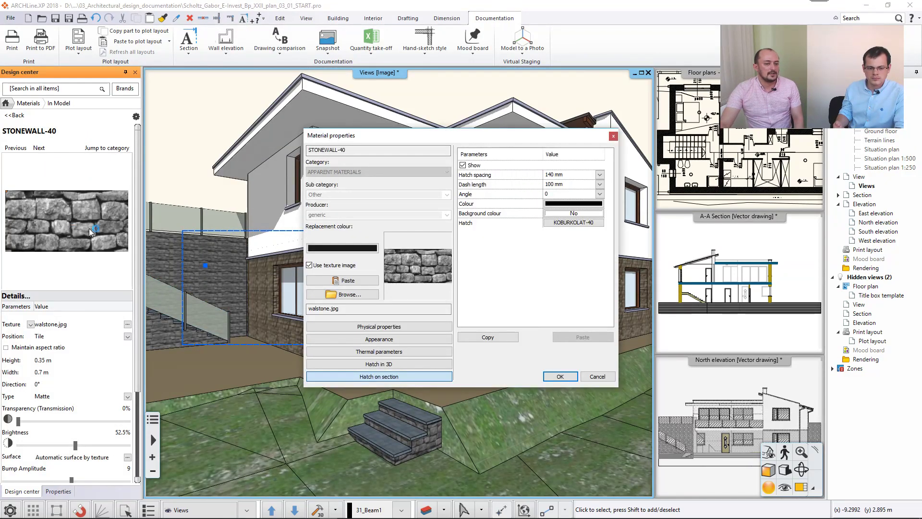
Turn off Show for STONEWALL-40's Hatch in 3D, accept the material properties and regenerate the model from the Ground floor plan.
left_click(371, 367)
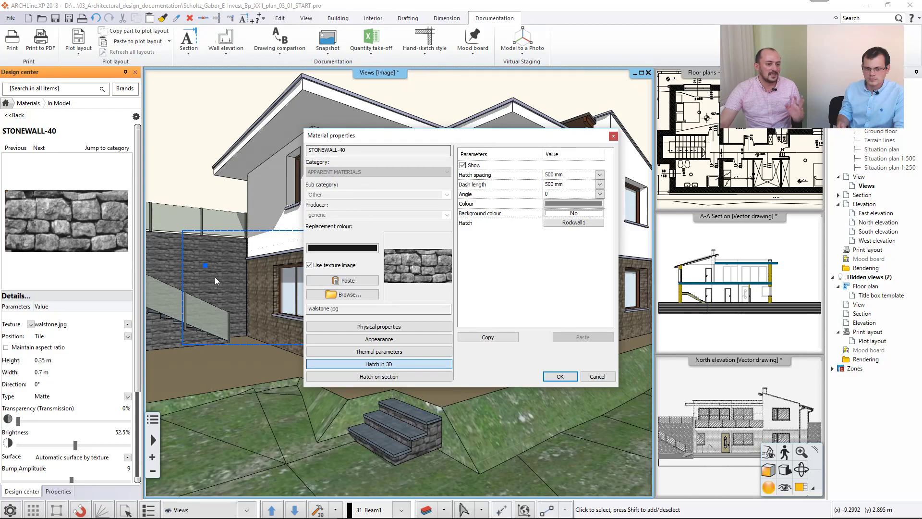
left_click(463, 165)
left_click(560, 376)
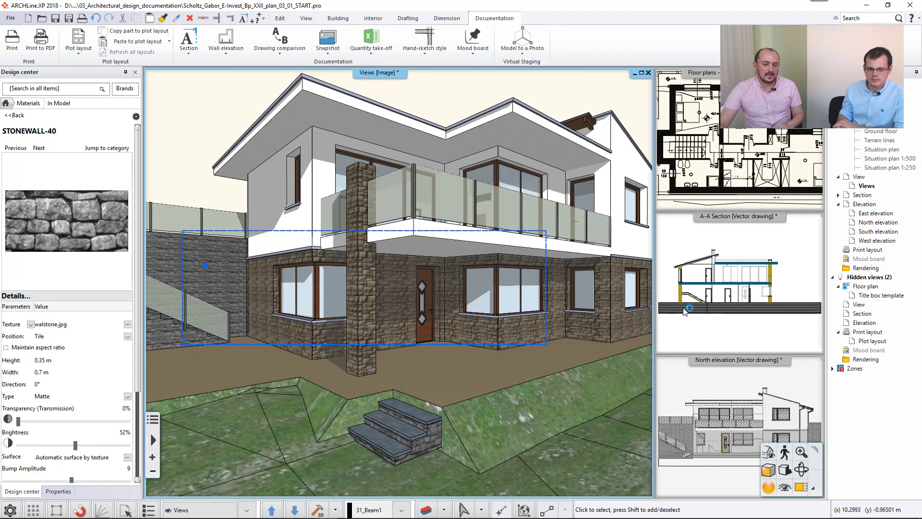
left_click(692, 192)
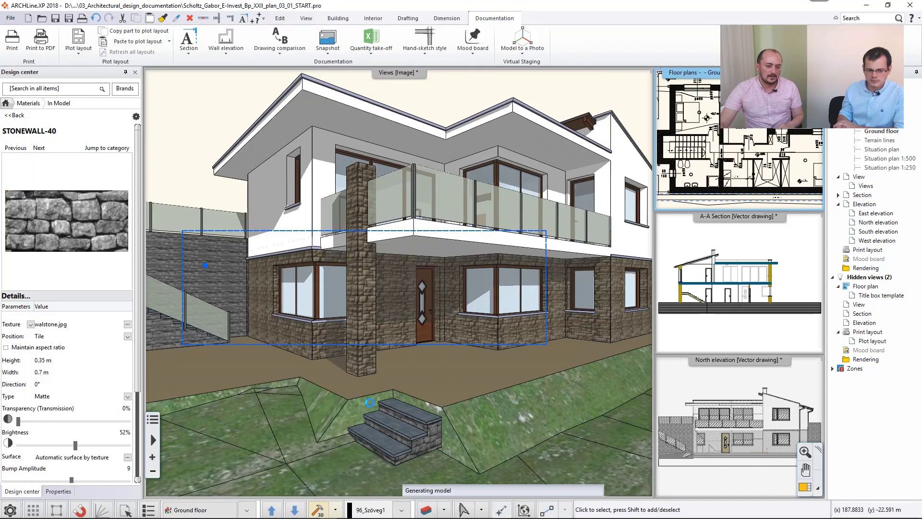
Make the North elevation the main view and copy the whole drawing with its hotspot at the terrain outline's lower-right corner.
left_click(799, 488)
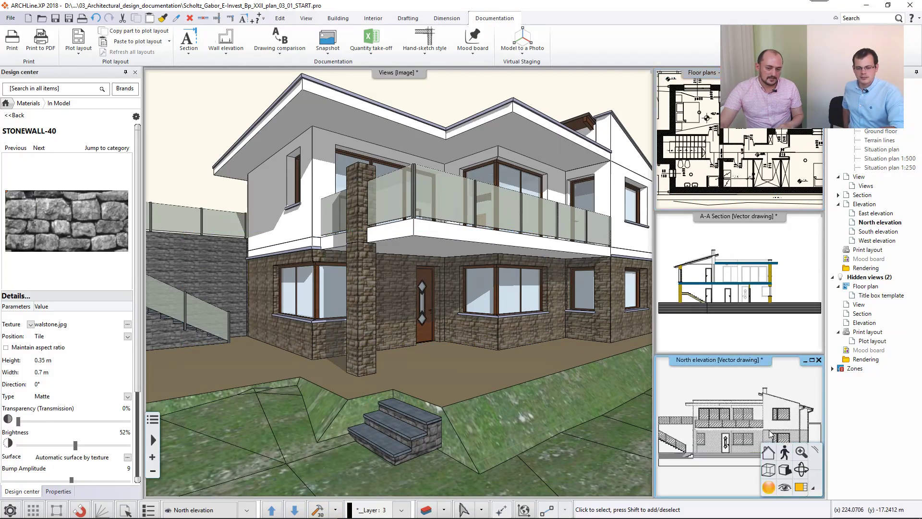
left_click(799, 488)
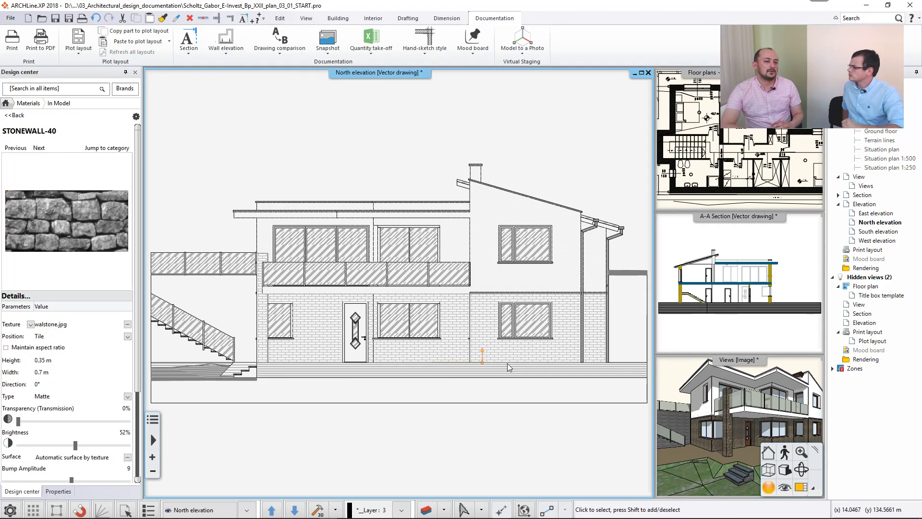
scroll(507, 363, "down", 2)
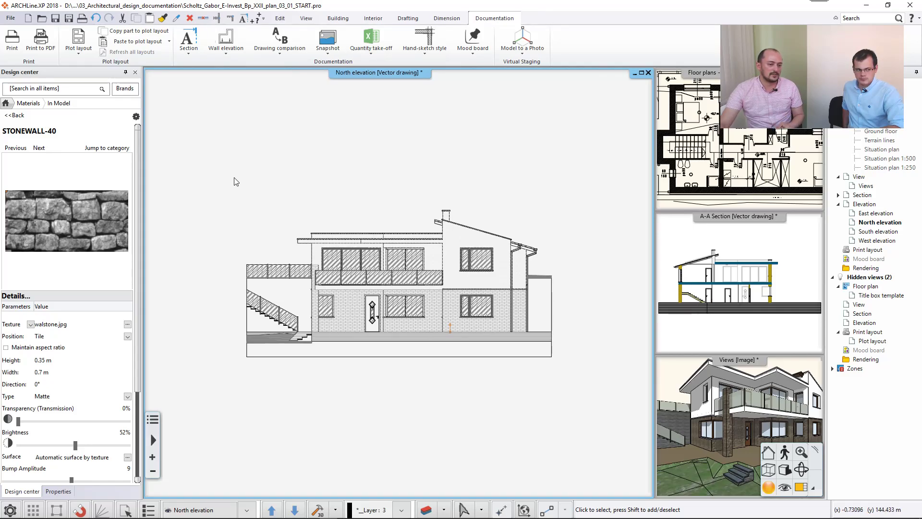
left_click(215, 160)
left_click(638, 417)
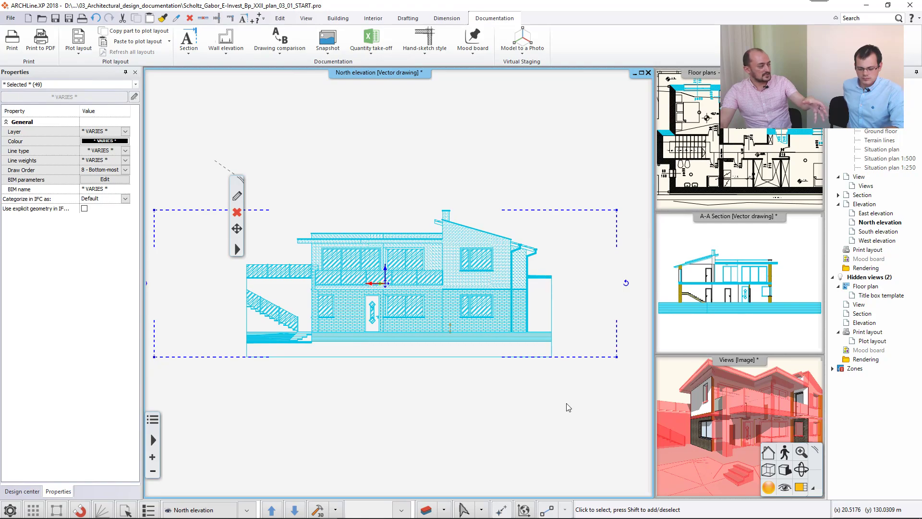
key("ctrl+c")
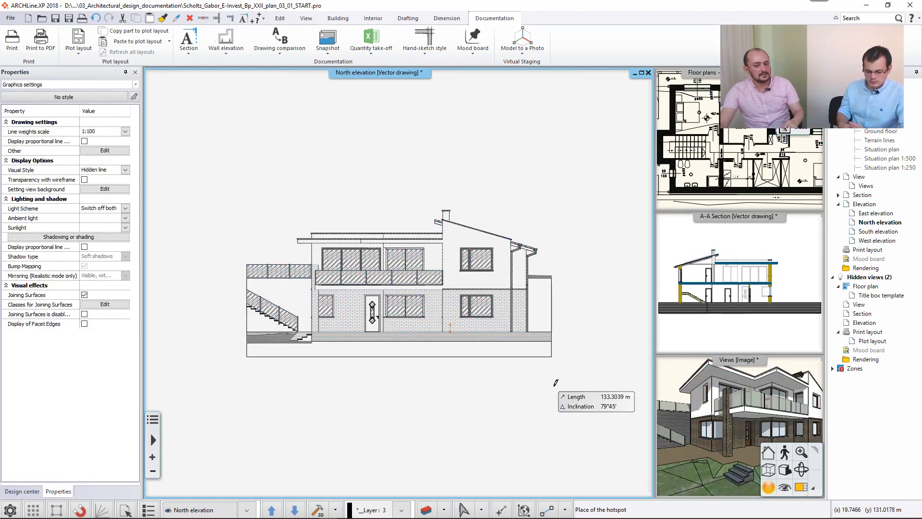
left_click(551, 348)
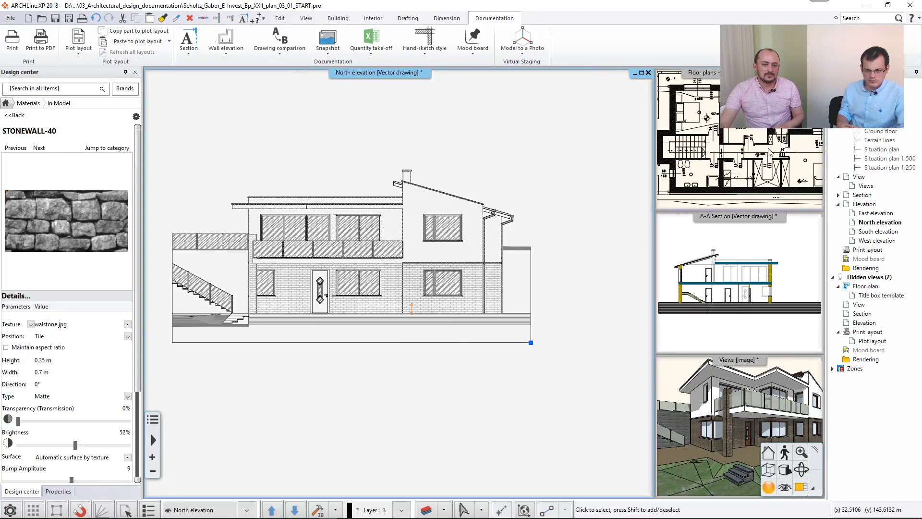
Make the Ground floor plan the main view and paste the copied north elevation in the empty area beside the plan.
left_click(691, 120)
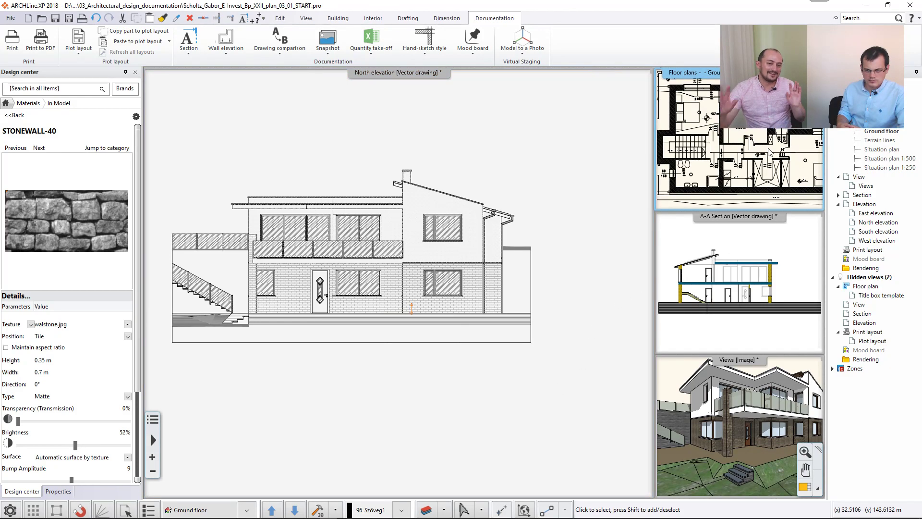
left_click(803, 487)
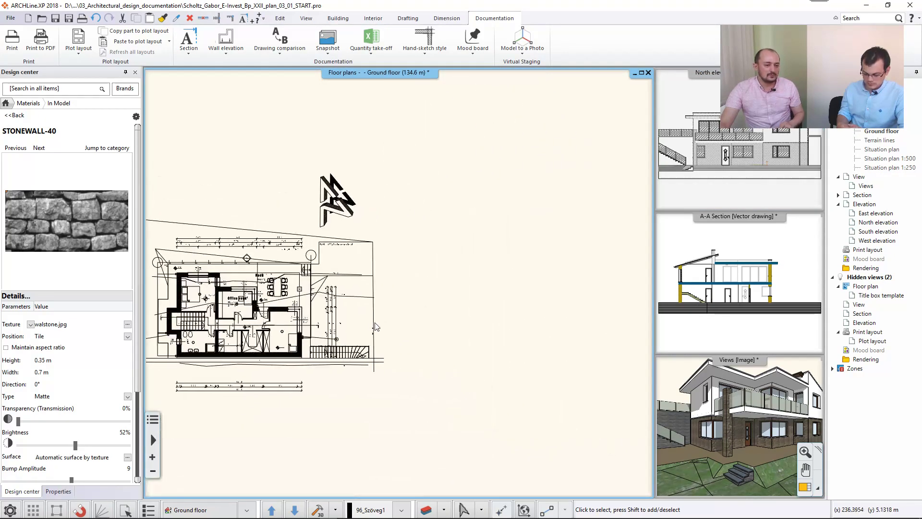
key("ctrl+v")
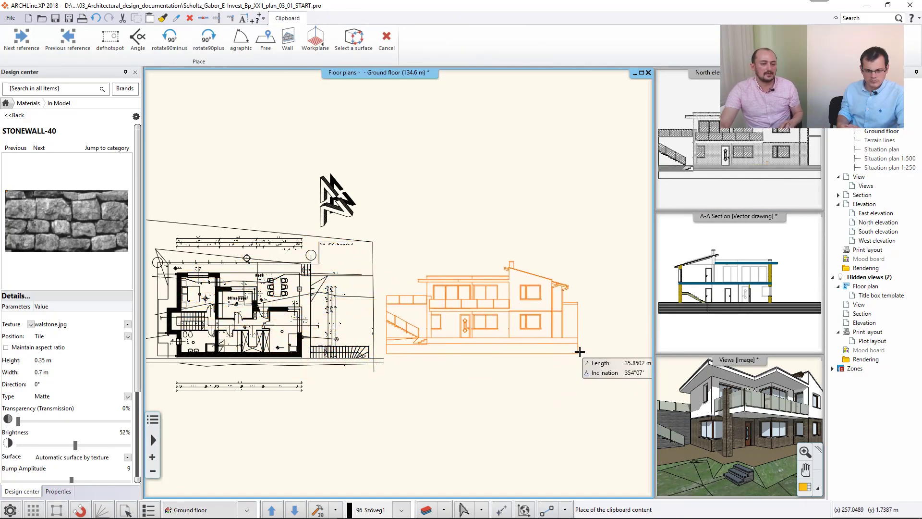
left_click(502, 381)
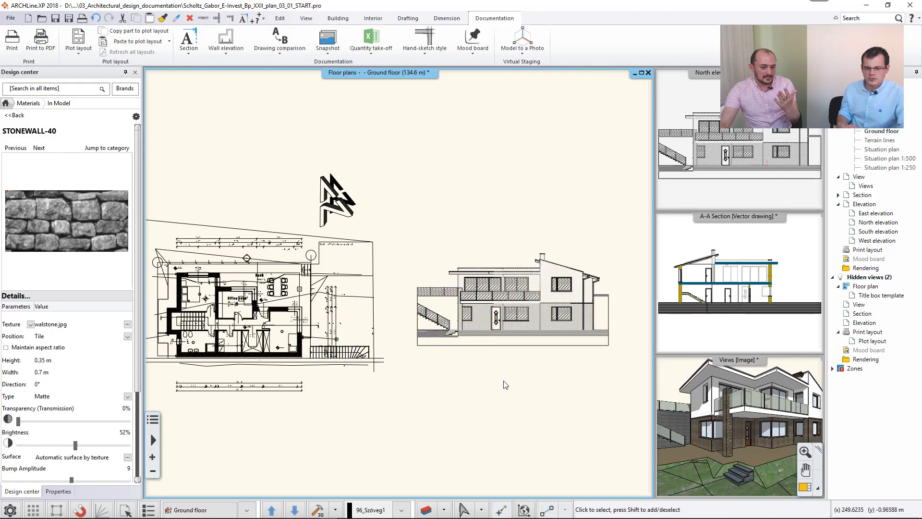
Examine the pasted elevation's separate 2D elements: the chimney line, the upper window's polylines and the facade hatch.
scroll(504, 373, "up", 5)
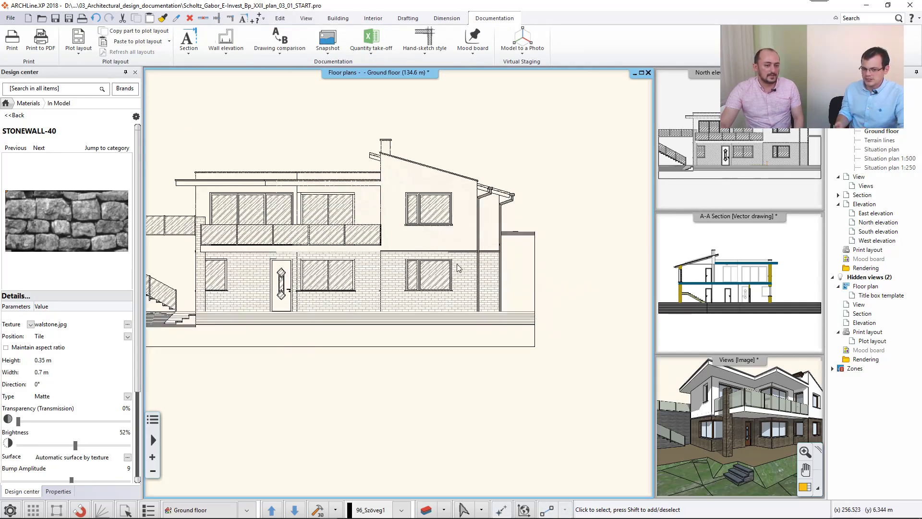
scroll(444, 252, "up", 1)
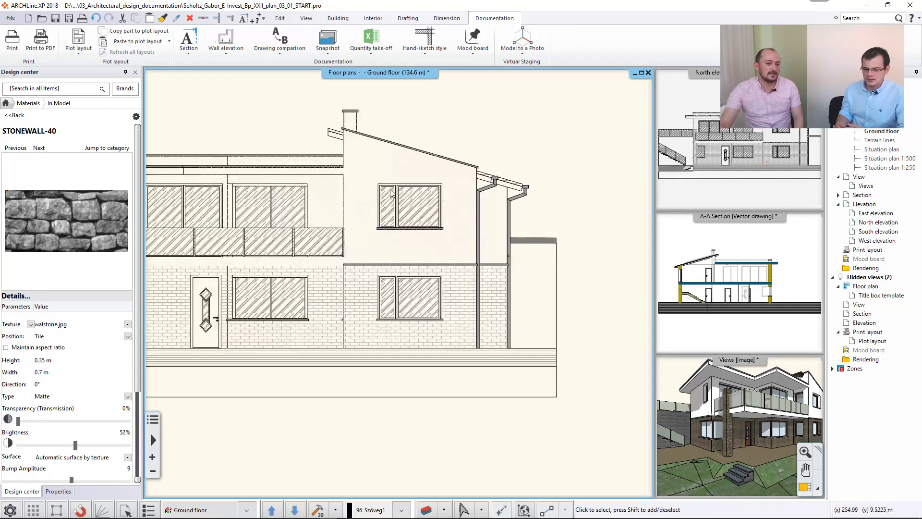
left_click(357, 126)
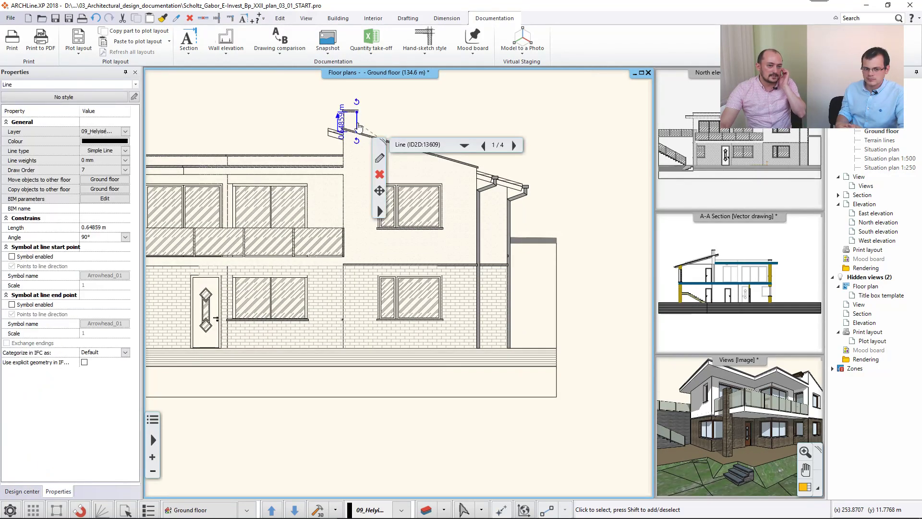
left_click(429, 187)
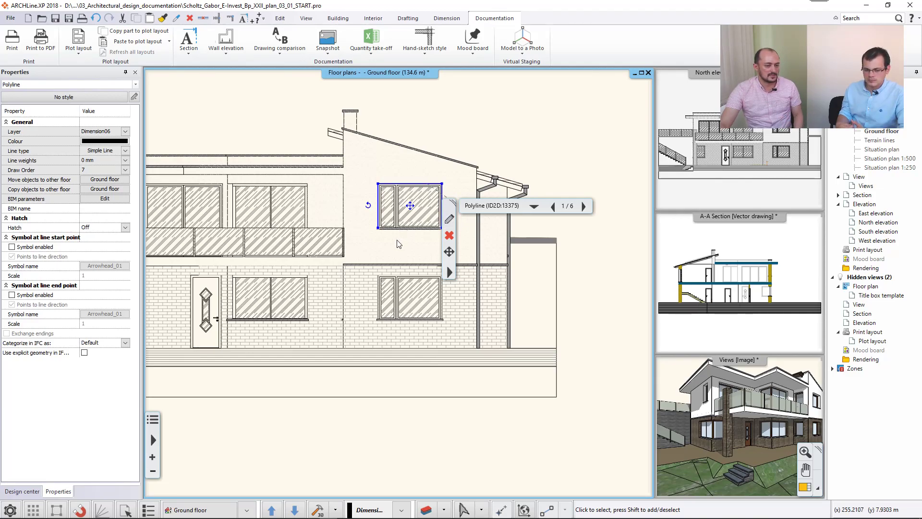
left_click(360, 191)
scroll(344, 260, "up", 5)
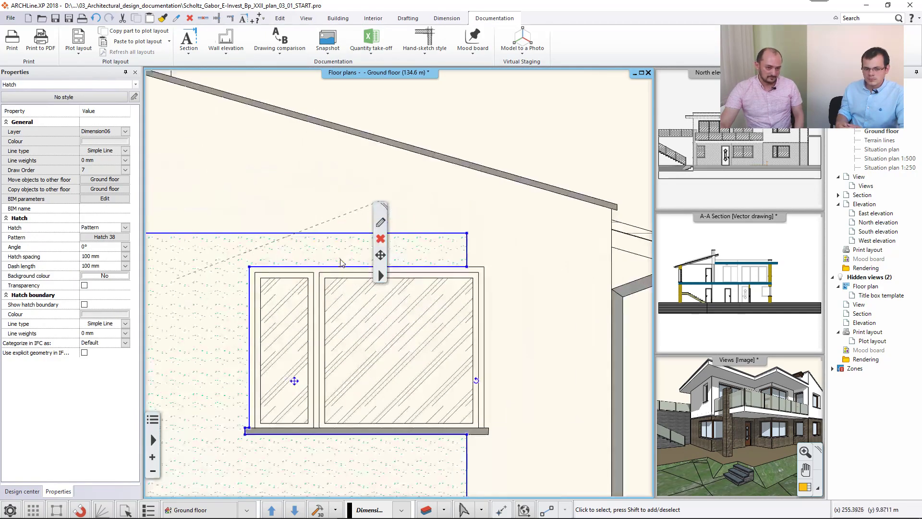
scroll(266, 259, "up", 2)
left_click(360, 300)
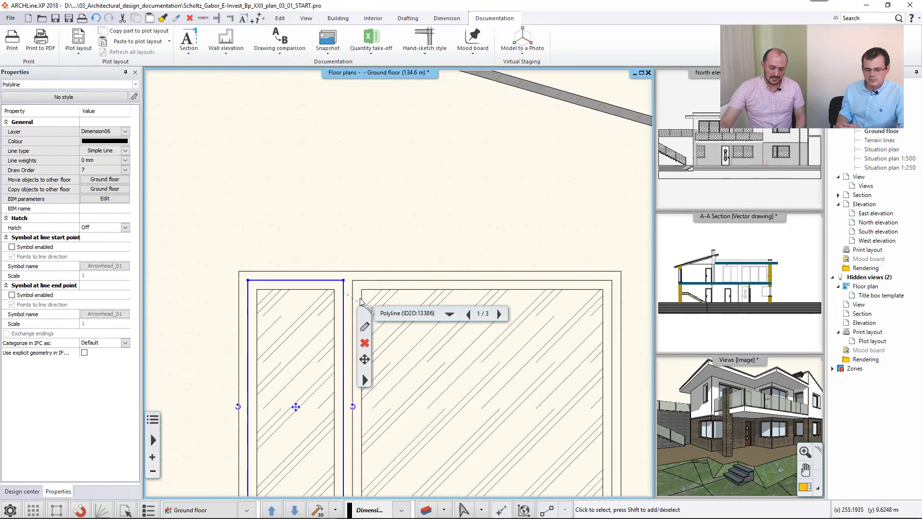
key("Escape")
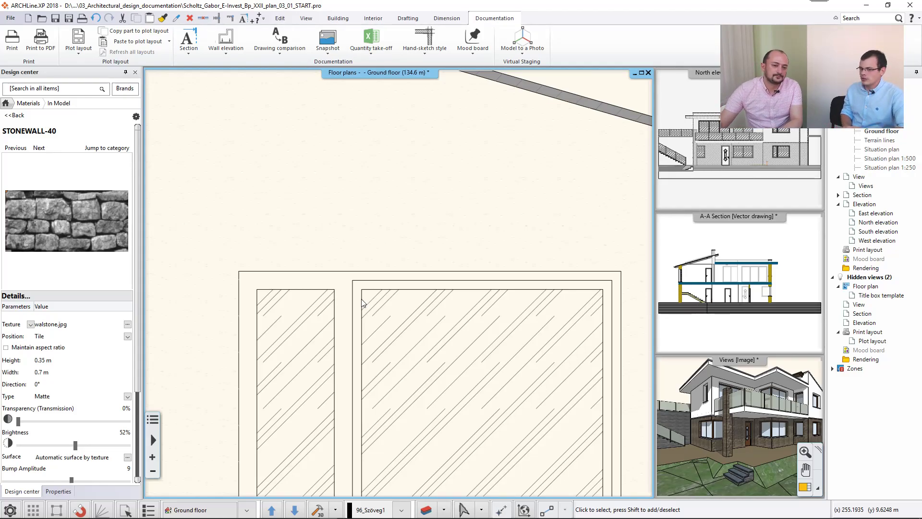
Undo the placement of the north elevation on the Ground floor plan.
scroll(367, 306, "down", 5)
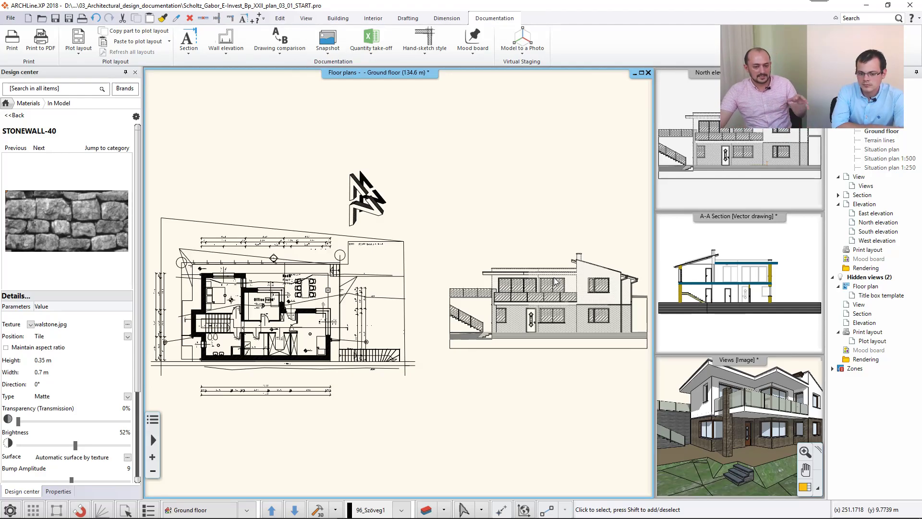
middle_click_drag(555, 281, 520, 269)
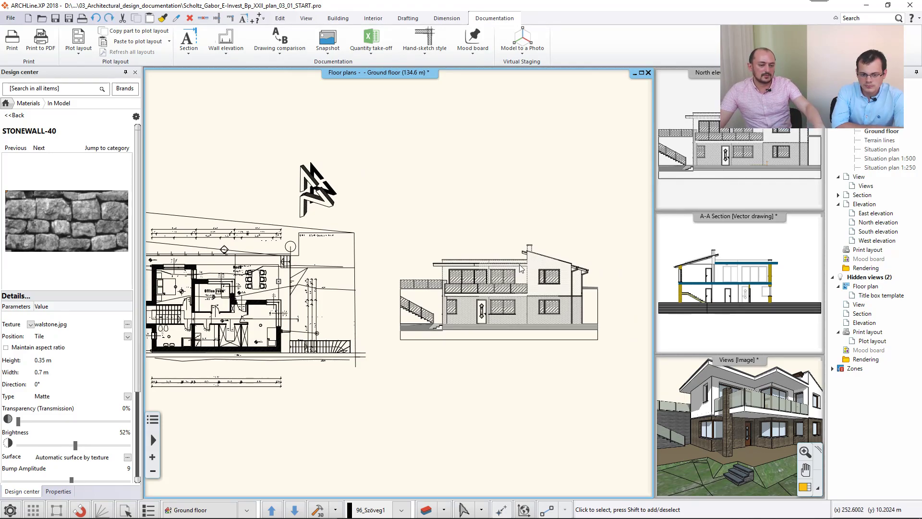
key("ctrl+z")
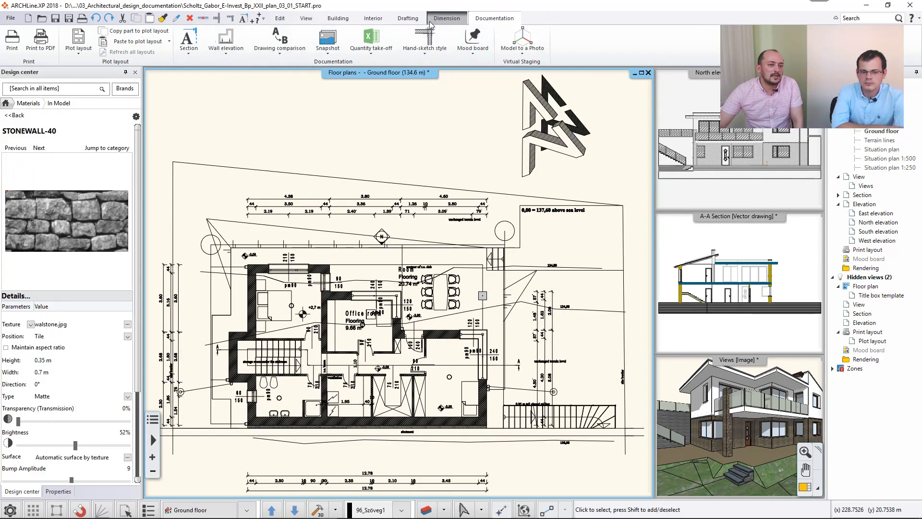
Add a 2D drawing window named "2d Unlinked elevations" and paste the copied north elevation into it.
left_click(304, 20)
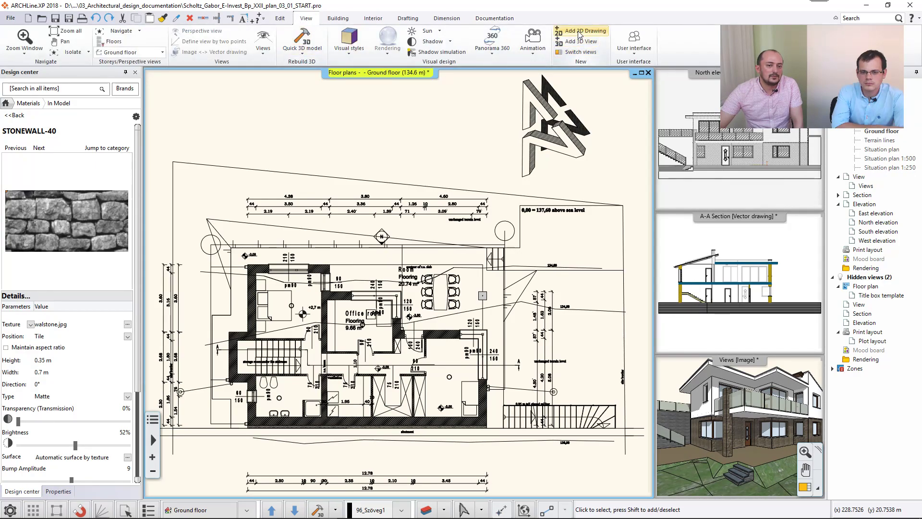
left_click(603, 31)
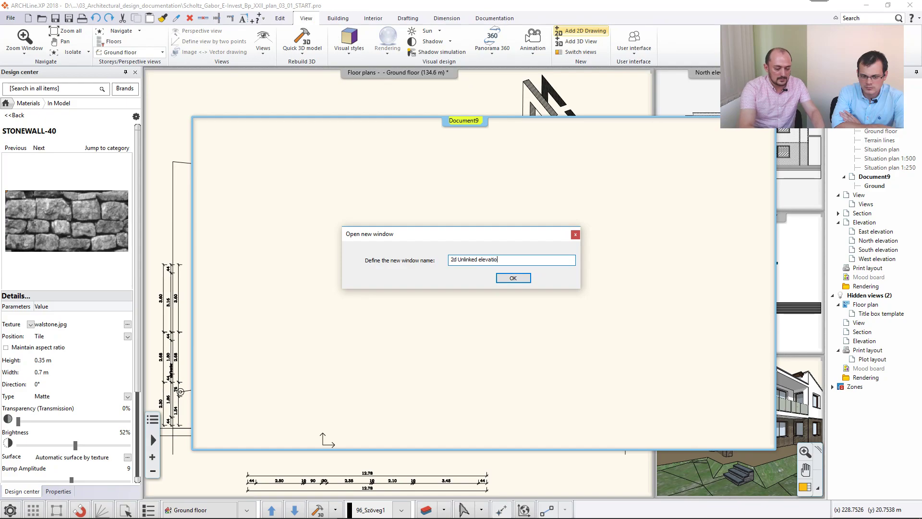
type("ns")
key("Return")
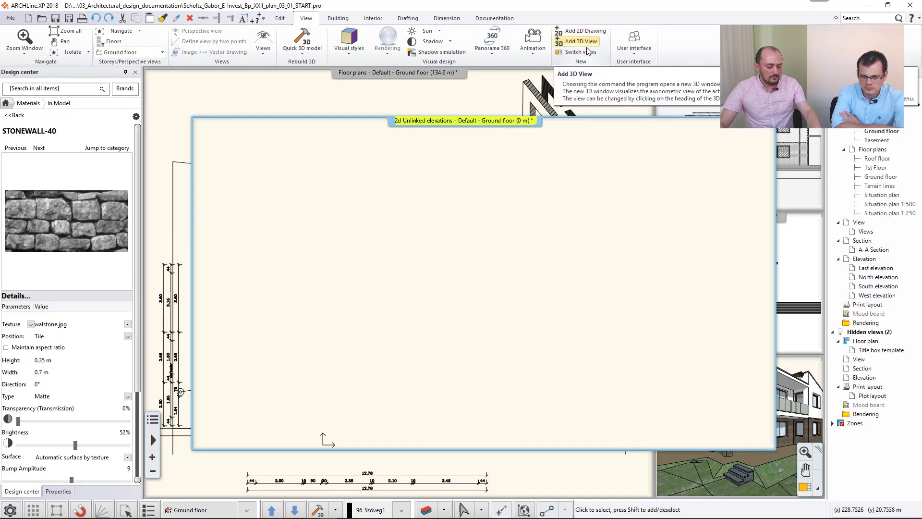
left_click(598, 40)
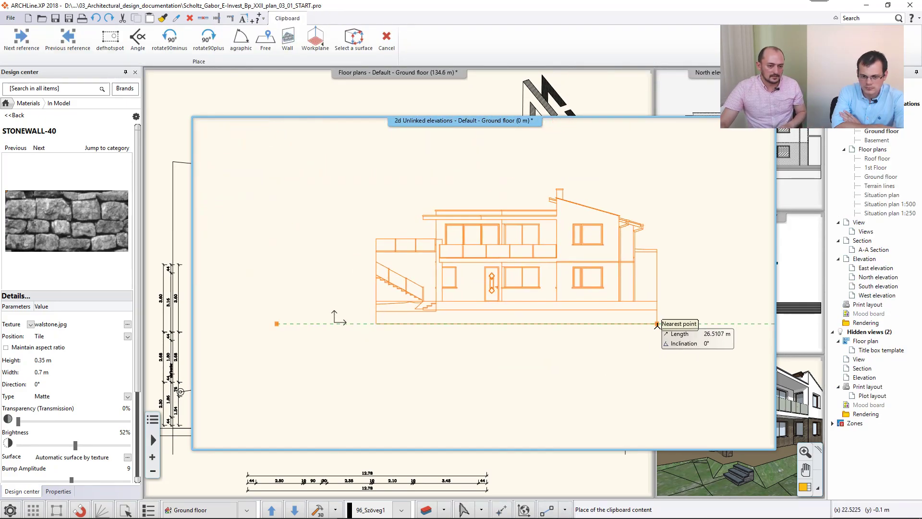
left_click(657, 323)
Inspect the properties of the terrain outline and a stair railing line in the unlinked elevation copy.
left_click(518, 326)
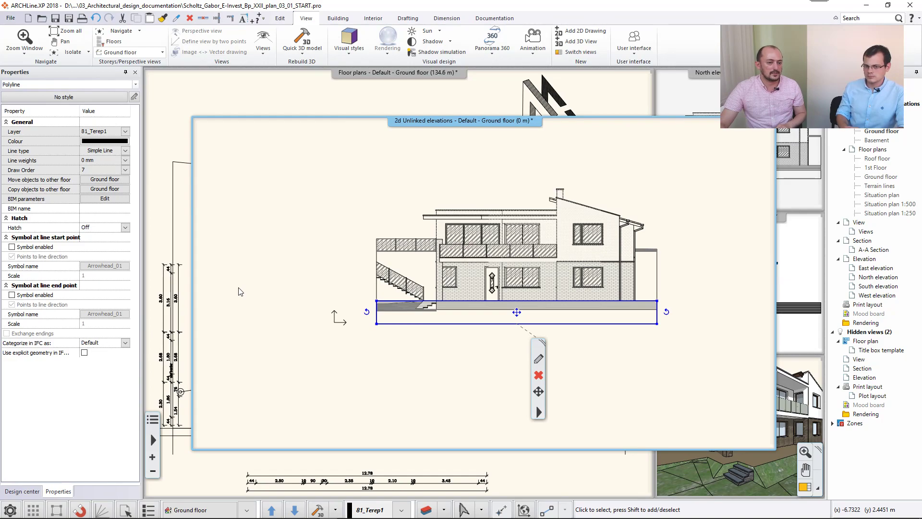
left_click(381, 281)
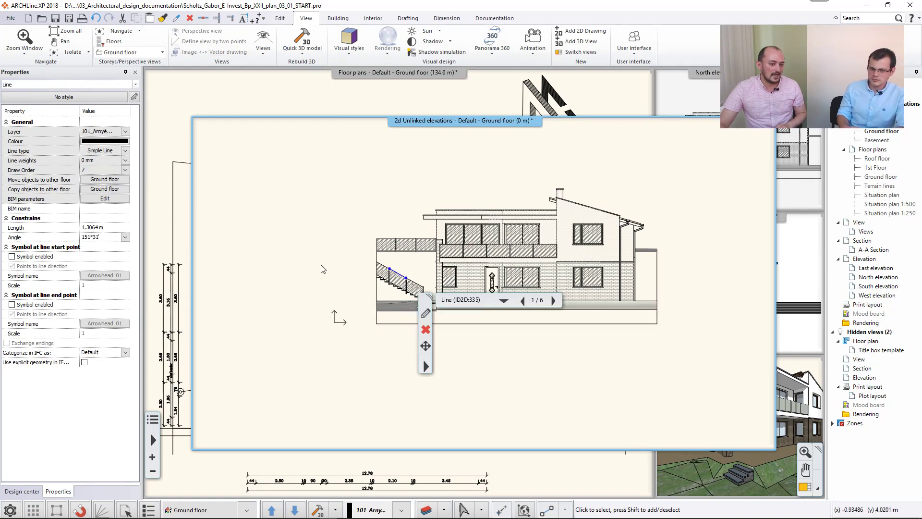
left_click(339, 295)
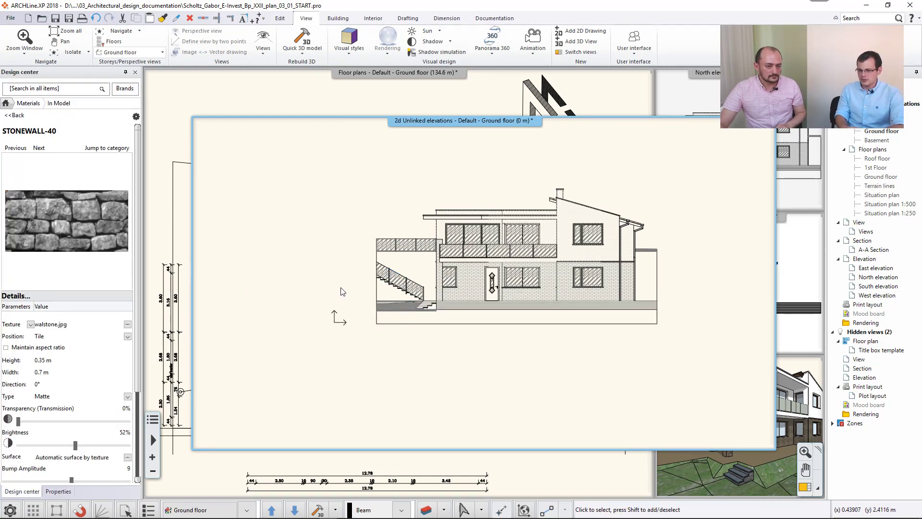
middle_click_drag(455, 237, 378, 243)
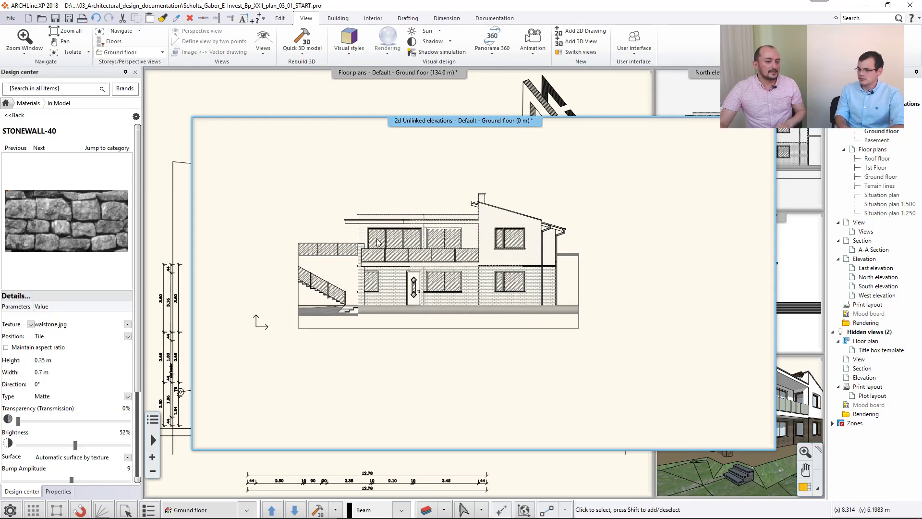
Open the South elevation from the project views and create its elevation view.
left_click(730, 121)
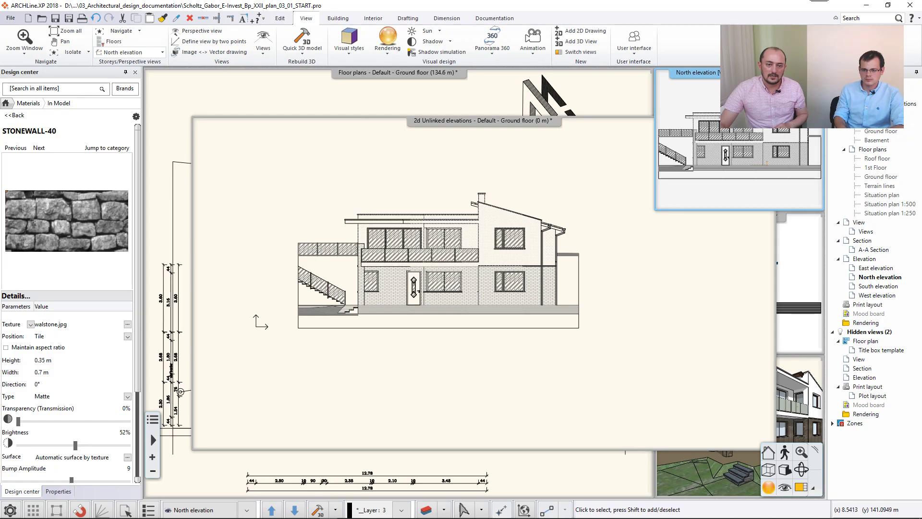
left_click(874, 286)
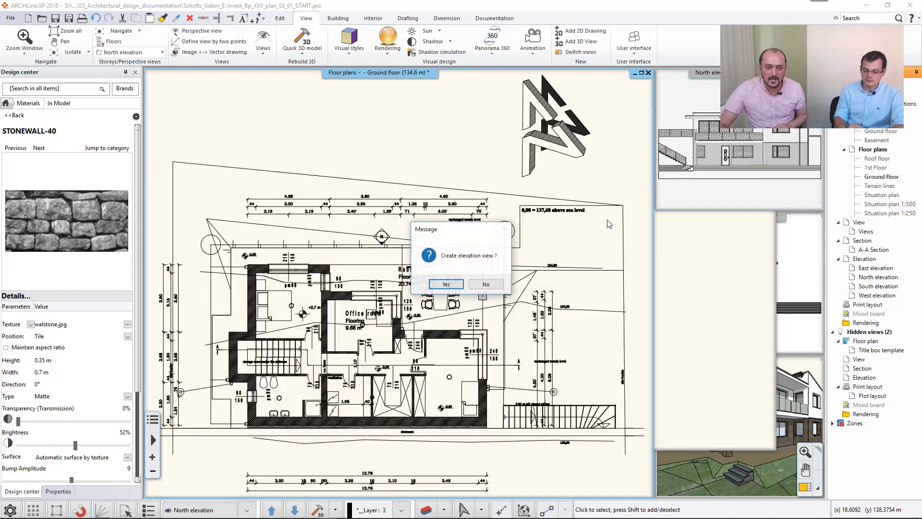
left_click(450, 289)
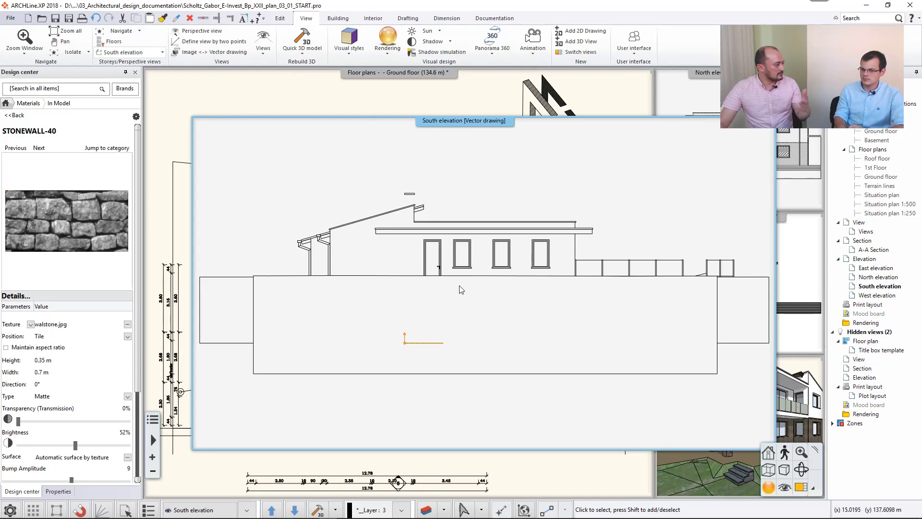
Copy the whole south elevation with its hotspot at the main terrain outline's lower-right corner, and activate the A-A Section view.
scroll(457, 284, "down", 3)
left_click_drag(689, 357, 318, 197)
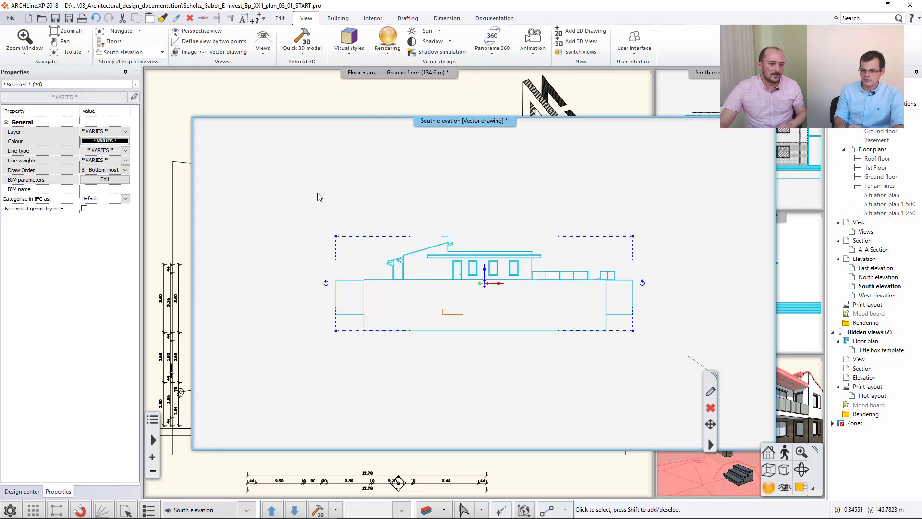
key("ctrl+c")
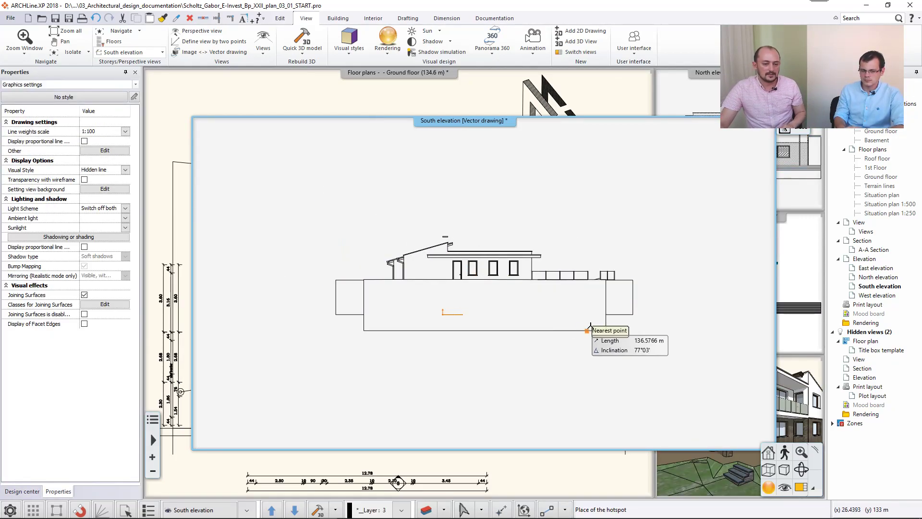
left_click(606, 330)
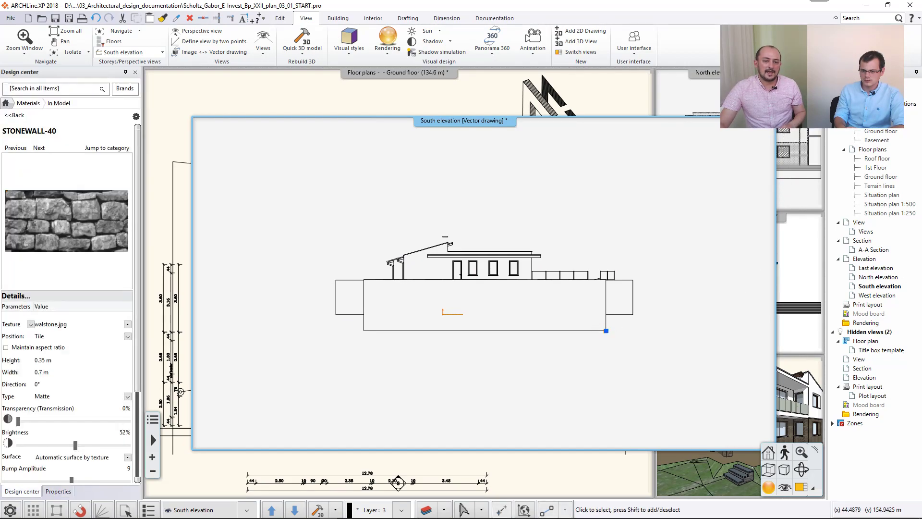
double_click(874, 249)
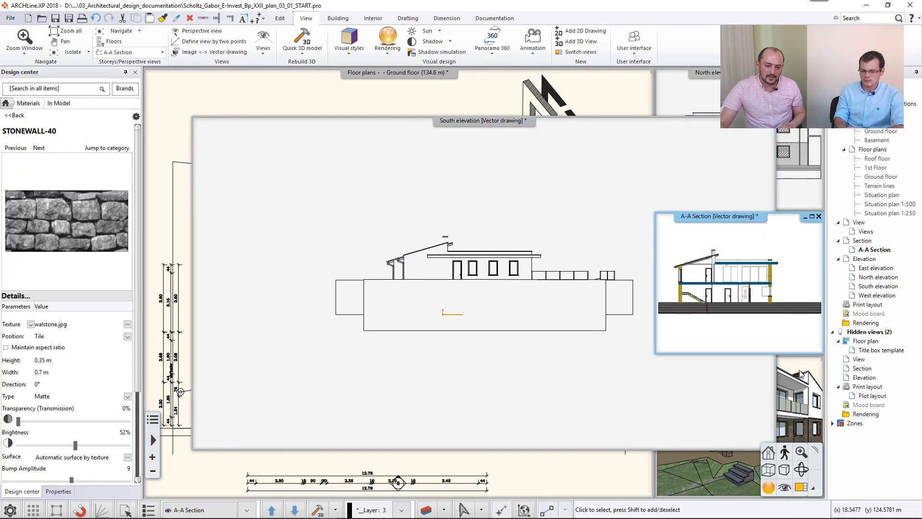
Bring the "2d Unlinked elevations" drawing into the main view and try to place the copied south elevation beside the north elevation.
left_click(798, 484)
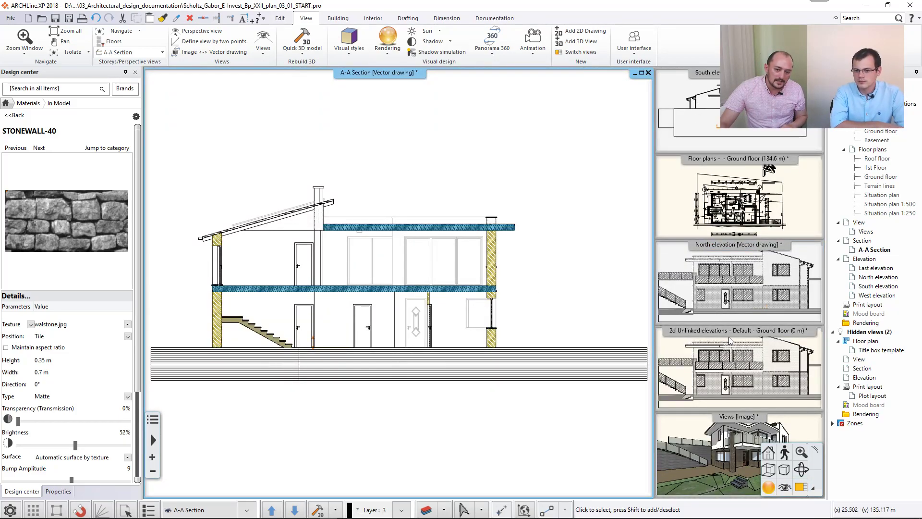
left_click(714, 340)
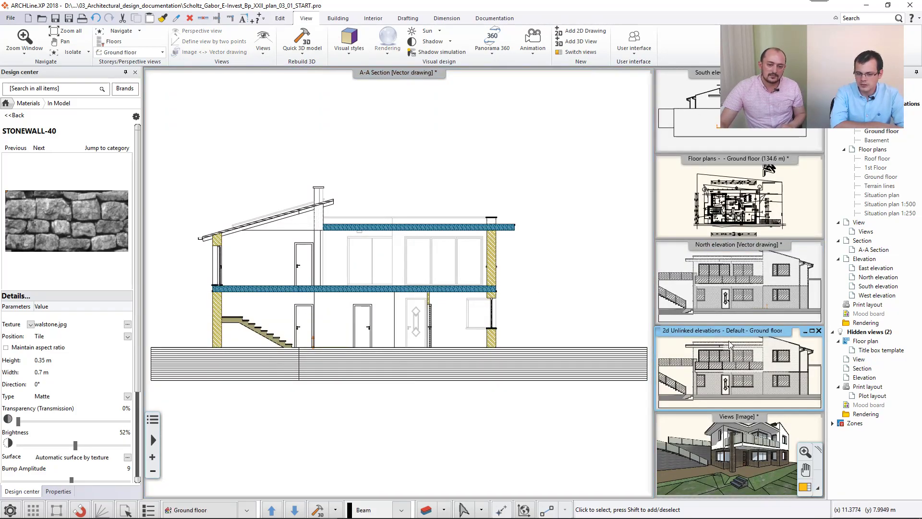
left_click(805, 486)
scroll(363, 286, "down", 6)
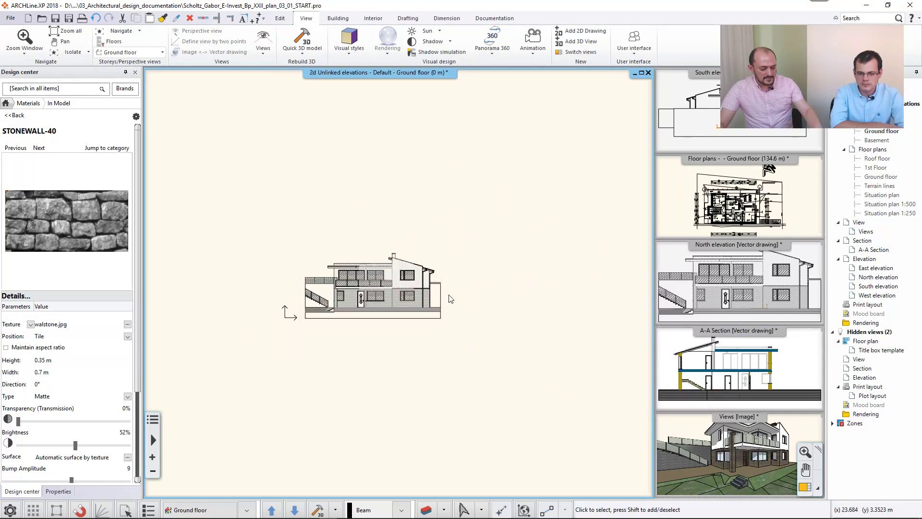
key("ctrl+v")
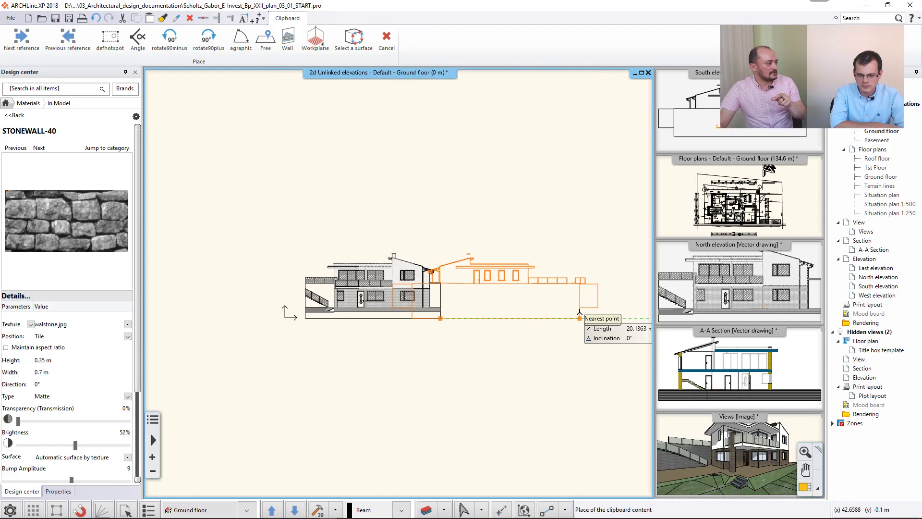
key("Escape")
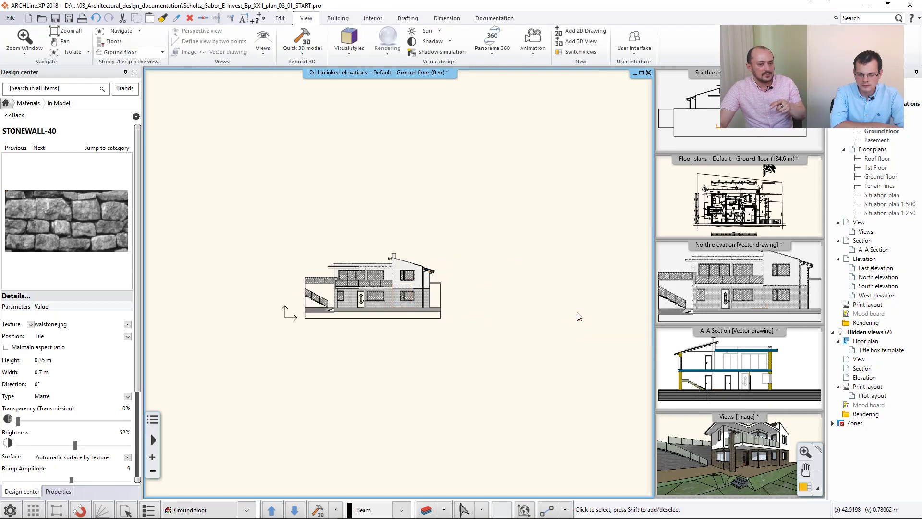
Rename the unlinked drawing's Ground floor level to North and its 1. floor level to East.
double_click(197, 512)
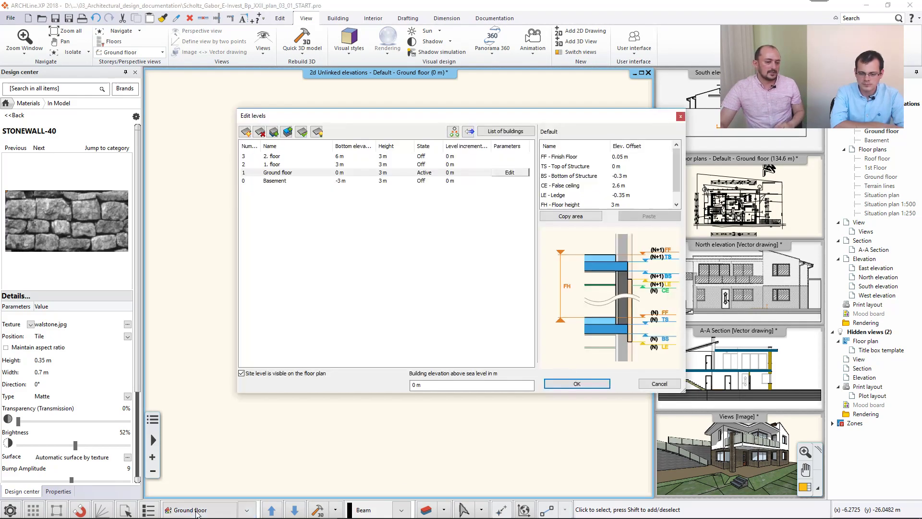
left_click(288, 171)
left_click_drag(287, 172, 240, 174)
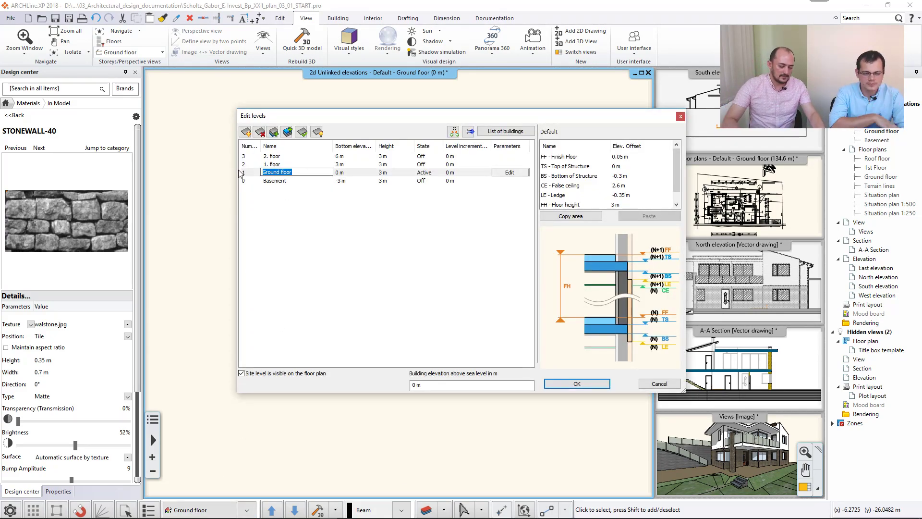
type("NOrht")
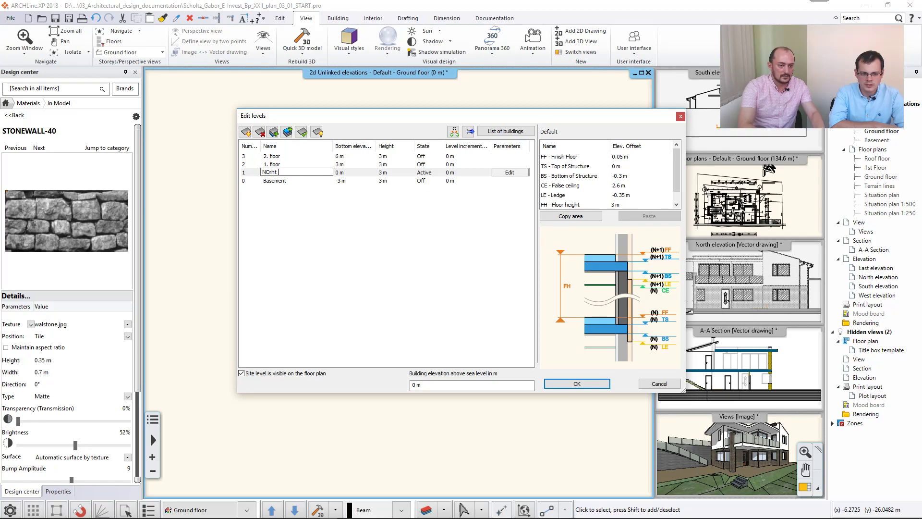
type("orth")
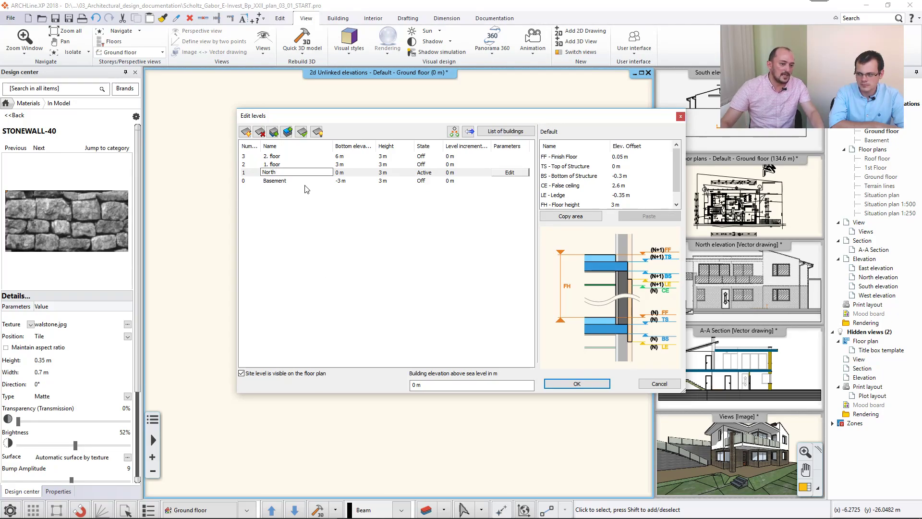
double_click(289, 163)
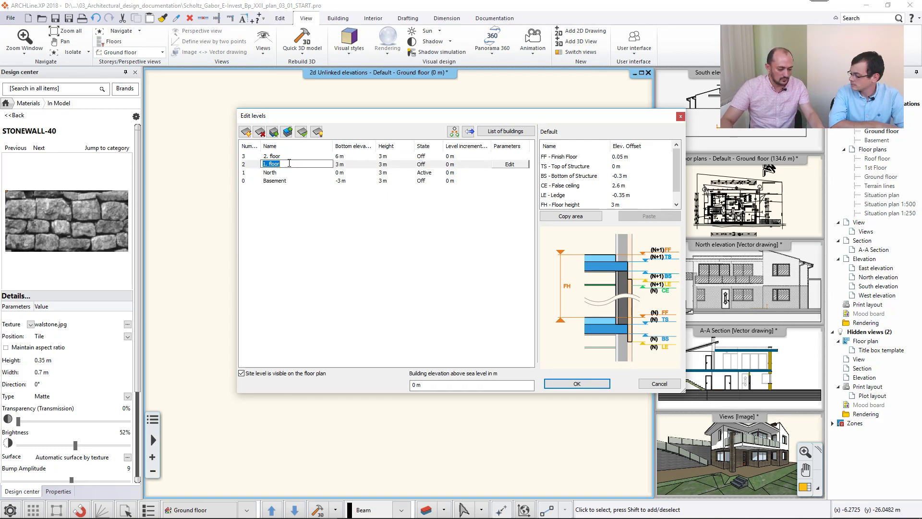
type("East")
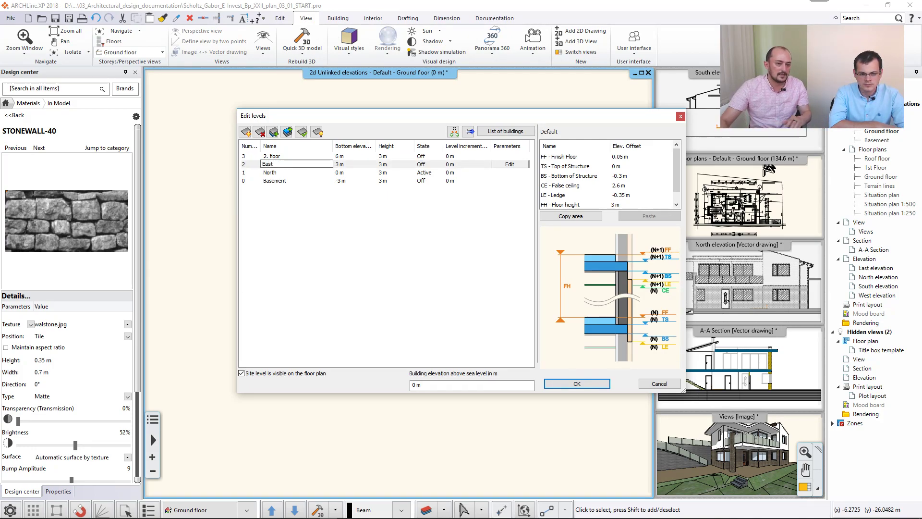
left_click(310, 232)
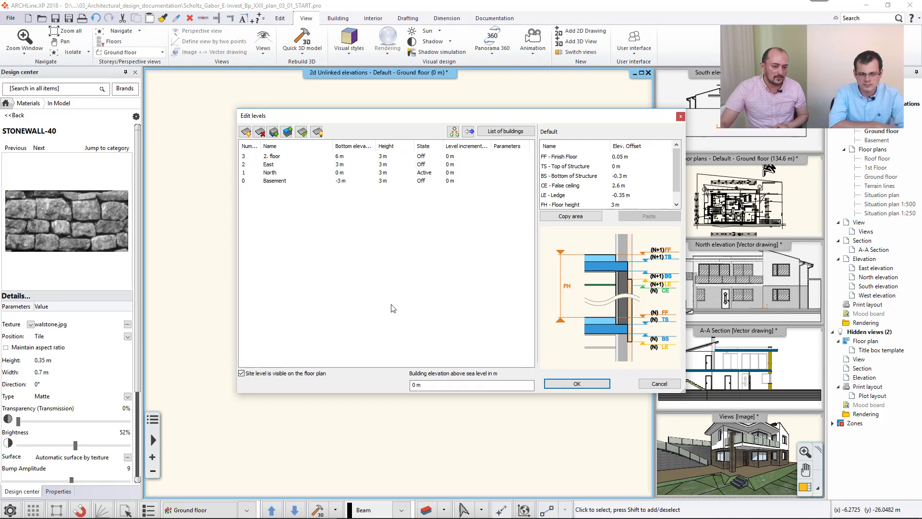
left_click(567, 383)
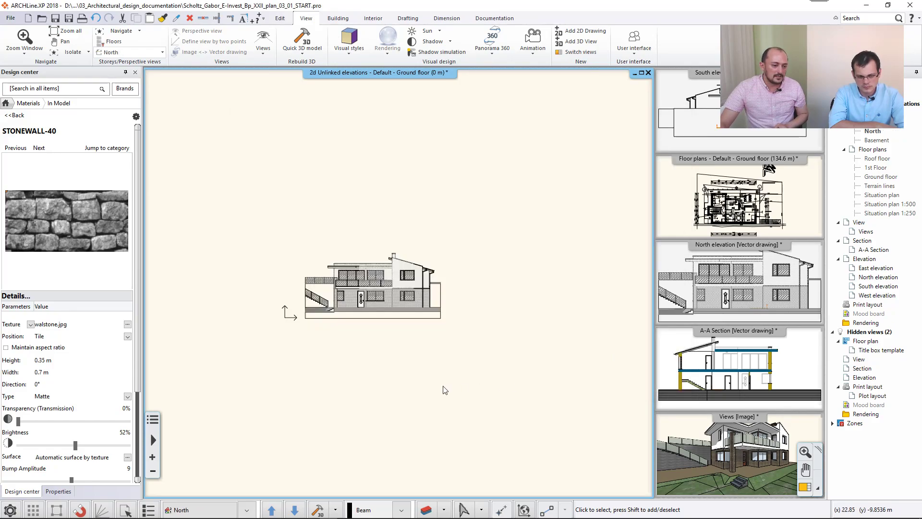
Make the East level active and paste the copied south elevation onto it.
left_click(272, 510)
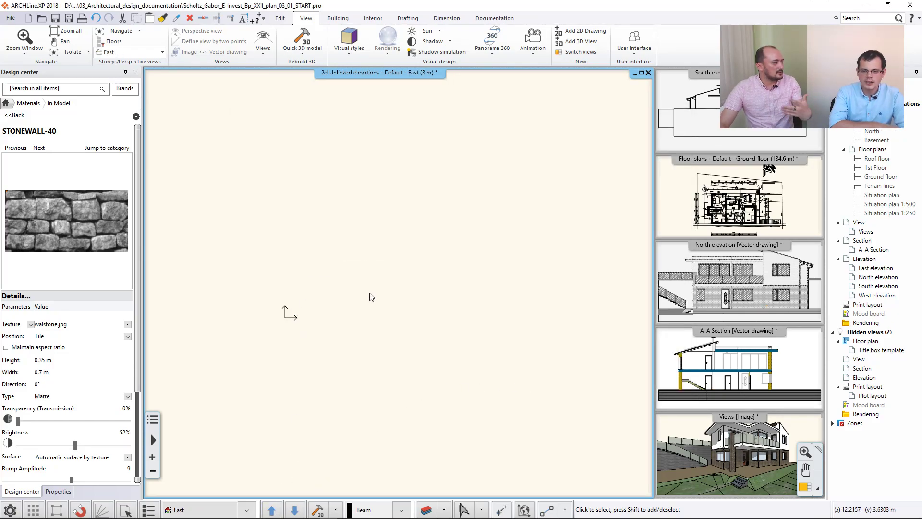
key("ctrl+v")
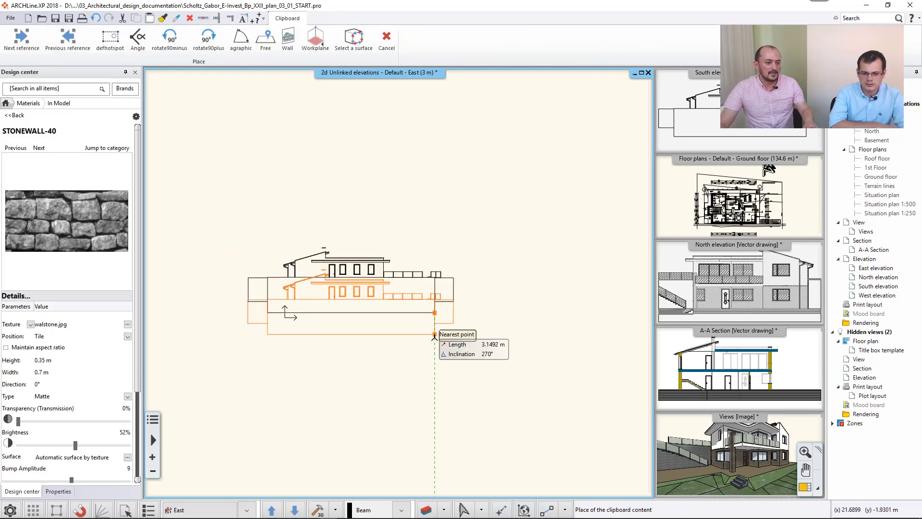
left_click(434, 350)
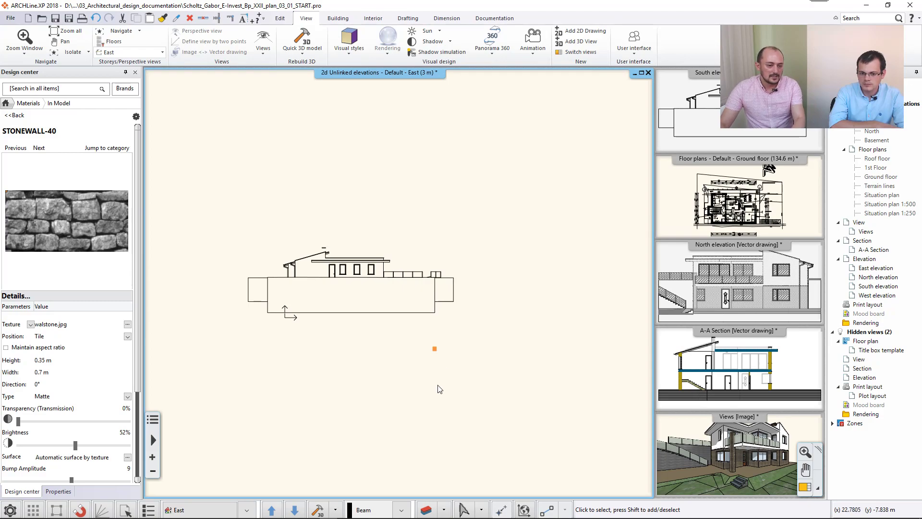
Return the unlinked elevations drawing to its North level.
left_click(271, 510)
left_click(272, 511)
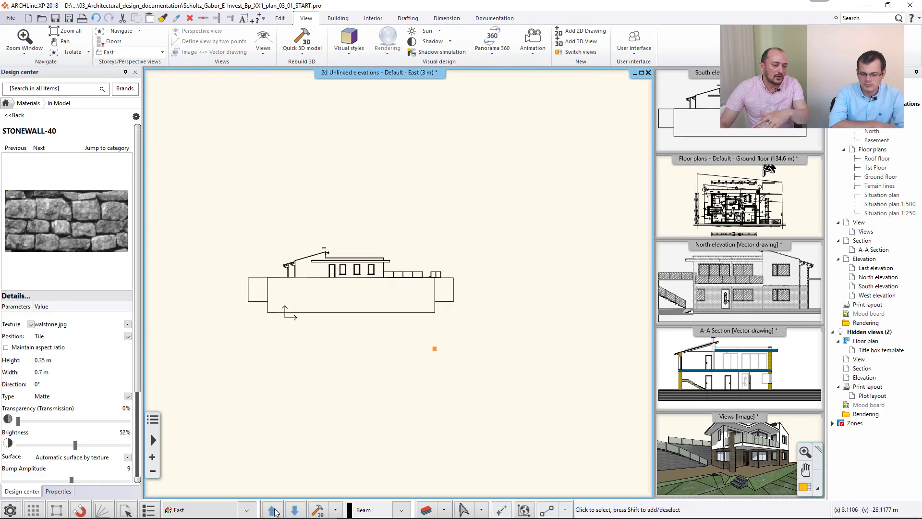
left_click(294, 510)
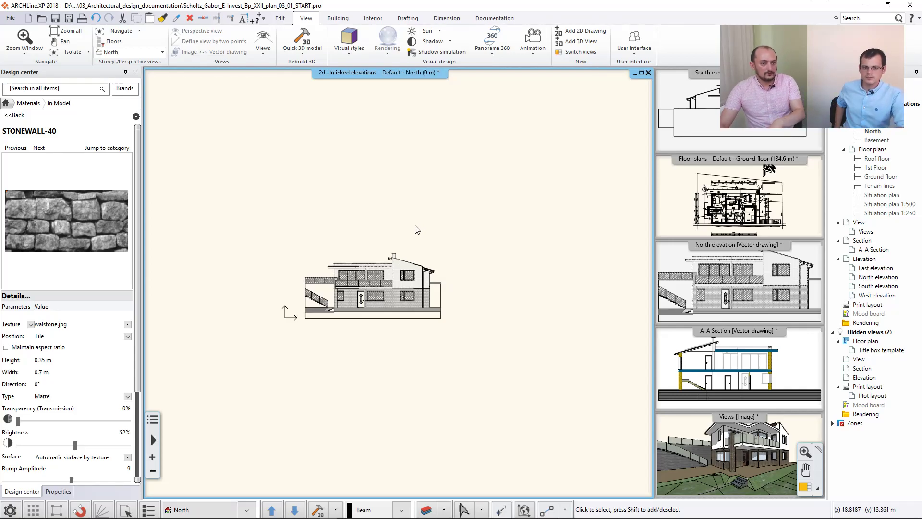
Place section elevation dimensions to the right of the north elevation for the ground line, storey line, side wall top, eaves and plinth bottom.
left_click(442, 19)
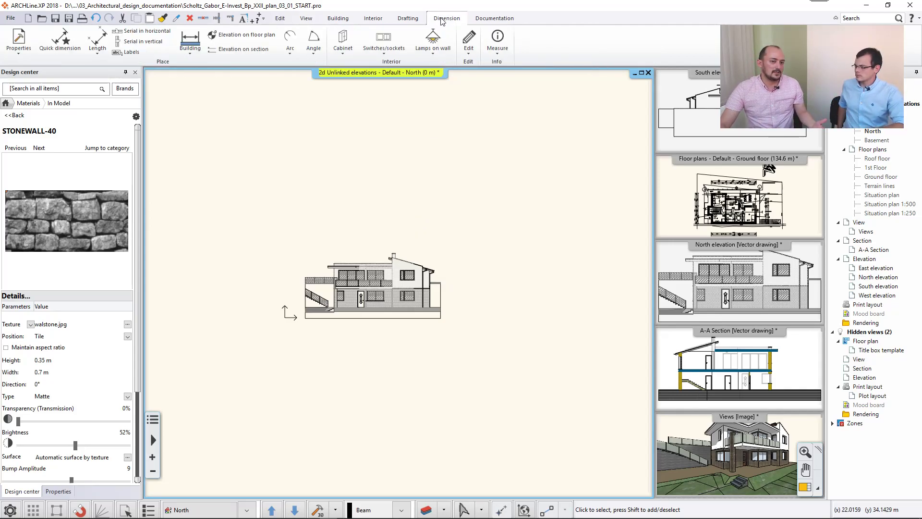
left_click(246, 49)
scroll(399, 254, "up", 4)
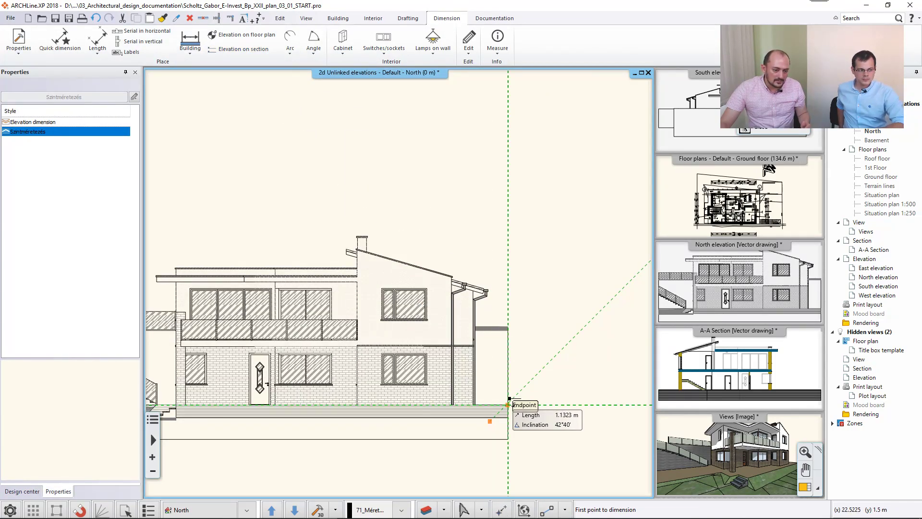
left_click(508, 404)
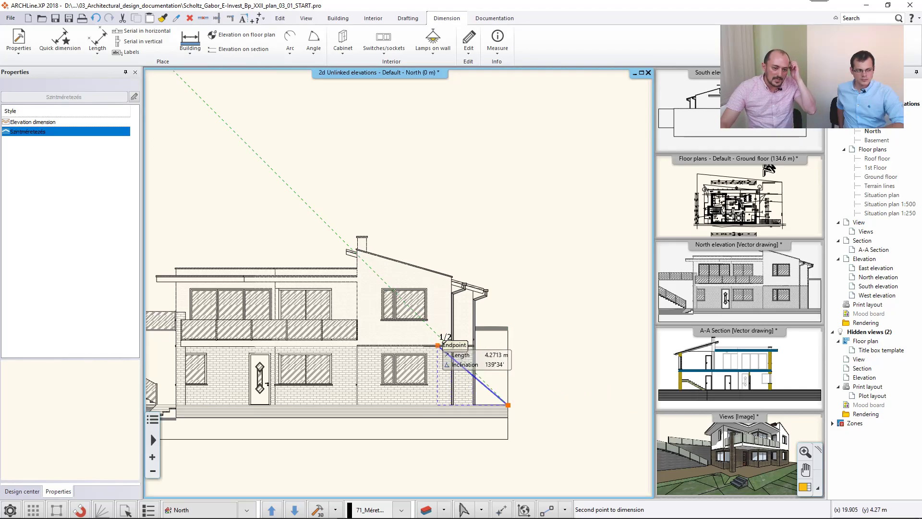
left_click(452, 345)
left_click(508, 344)
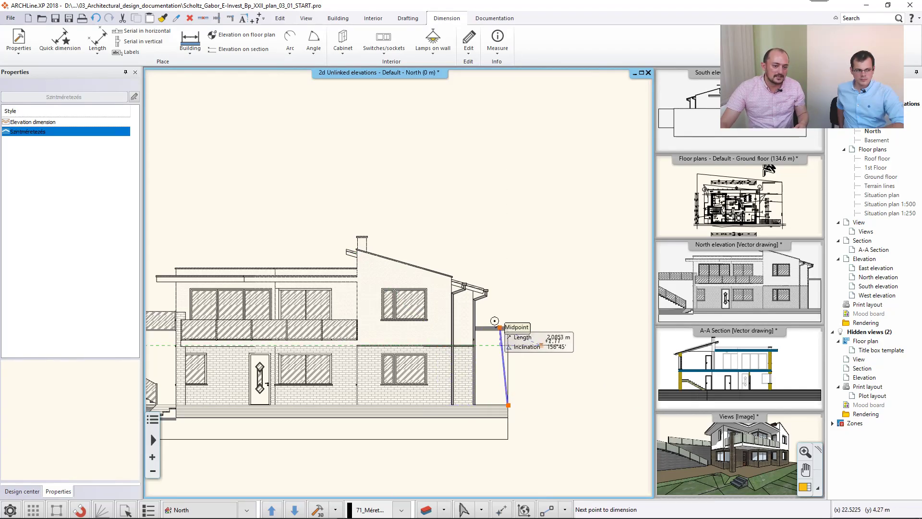
left_click(480, 327)
left_click(424, 290)
left_click(508, 405)
left_click(508, 418)
key("Escape")
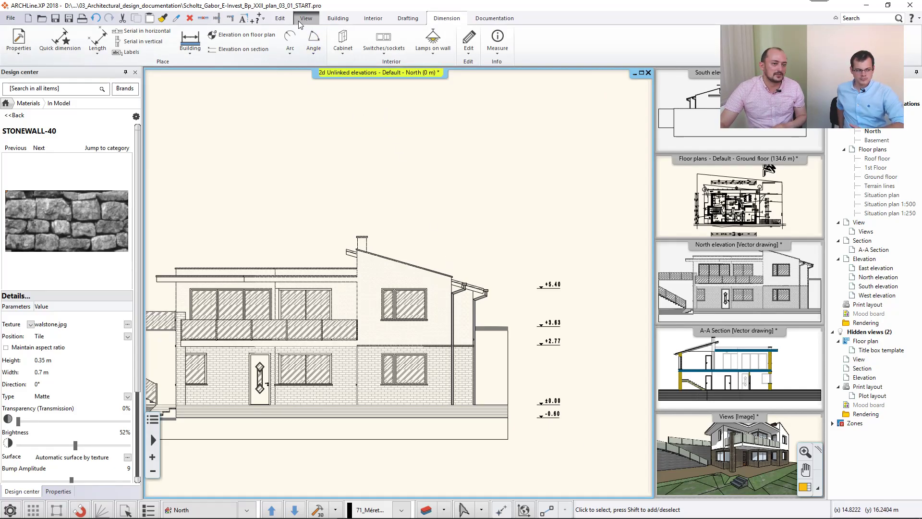
Add the text "North elevation" above the roof of the unlinked north elevation.
left_click(407, 18)
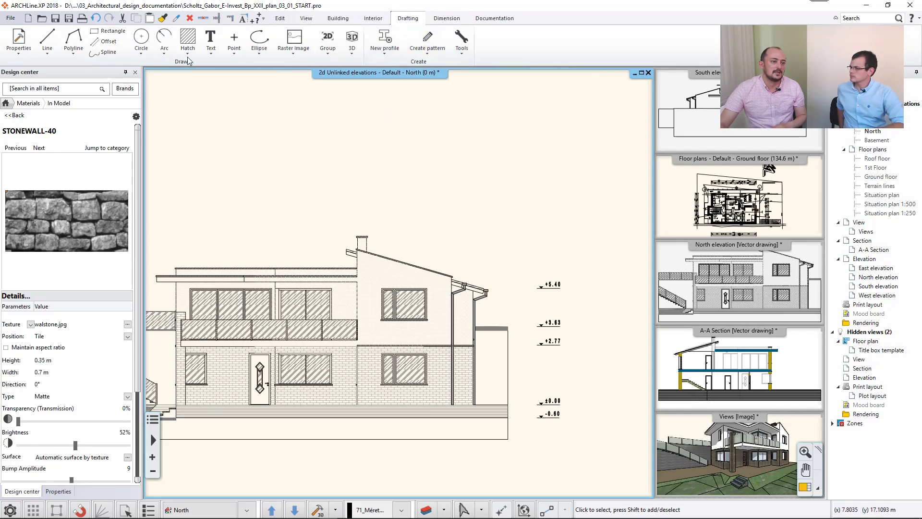
left_click(210, 37)
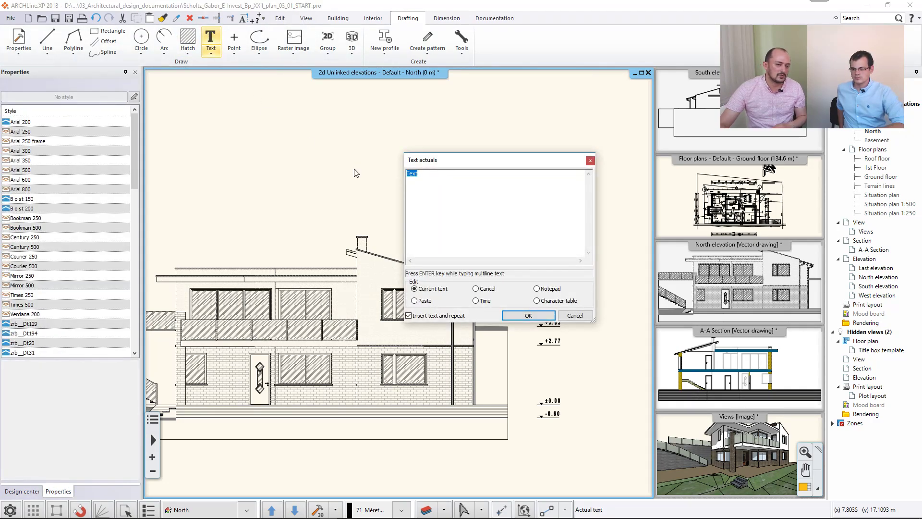
type("North elevation")
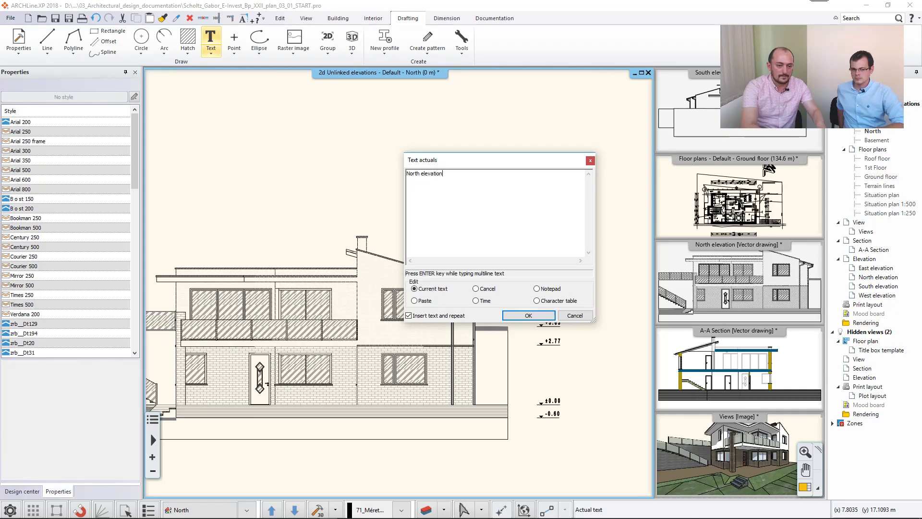
left_click(527, 315)
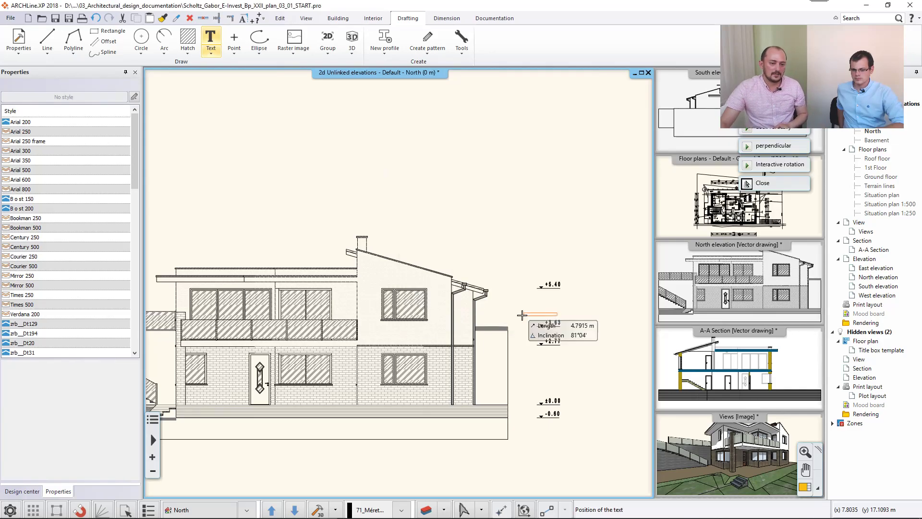
left_click(302, 208)
key("Escape")
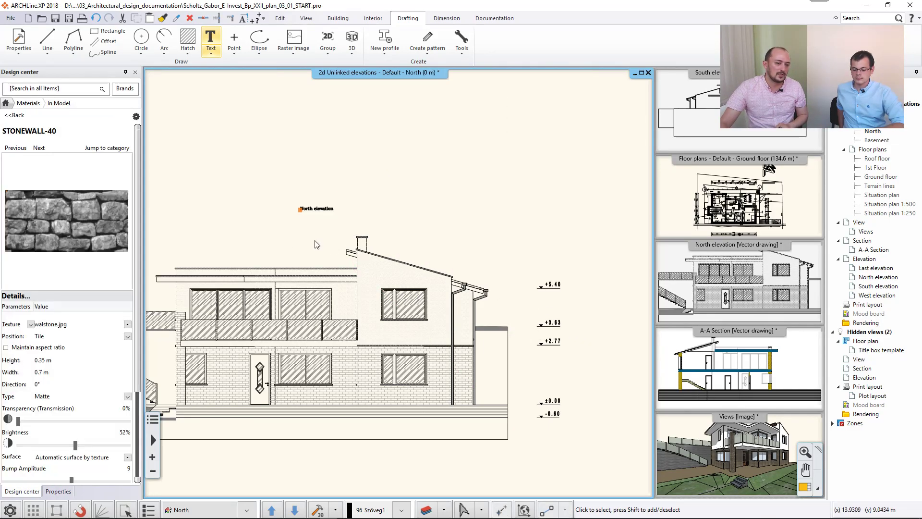
Set the font size of the "North elevation" title to 500 mm.
left_click(303, 209)
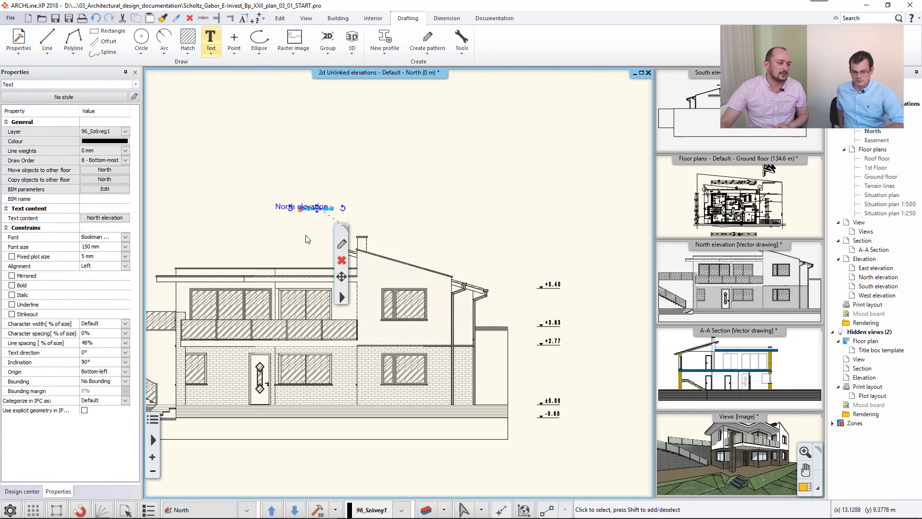
left_click(107, 247)
type("50")
key("Return")
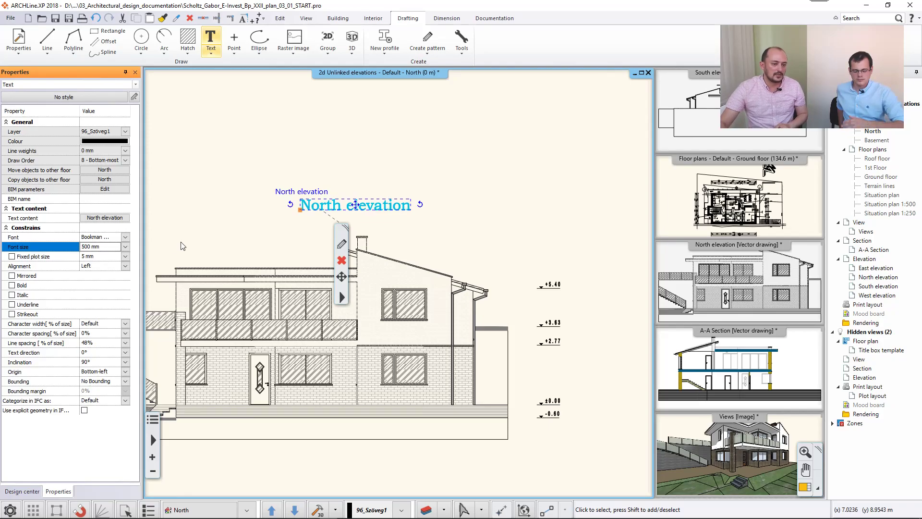
key("Escape")
scroll(414, 231, "down", 3)
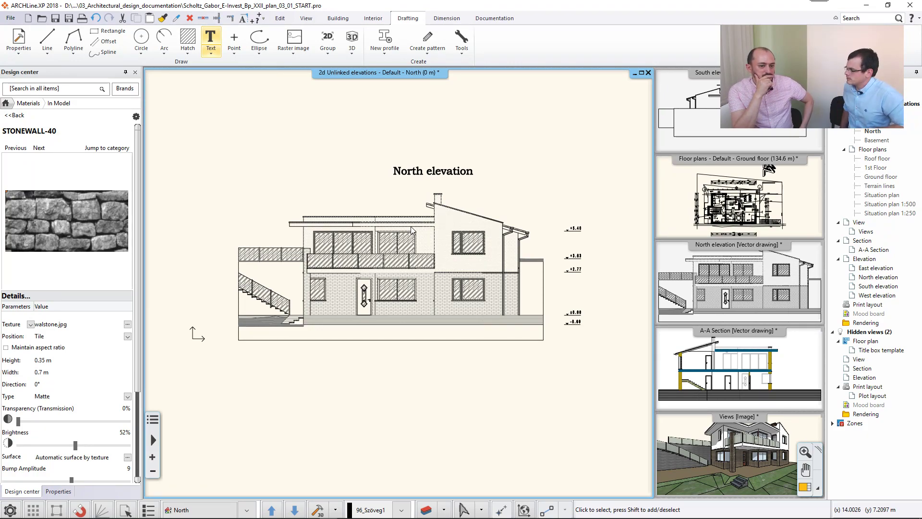
Create a plot layout on ISO A4 landscape paper, 297 x 210 mm, with the English1_horizontal plot stamp.
left_click(437, 19)
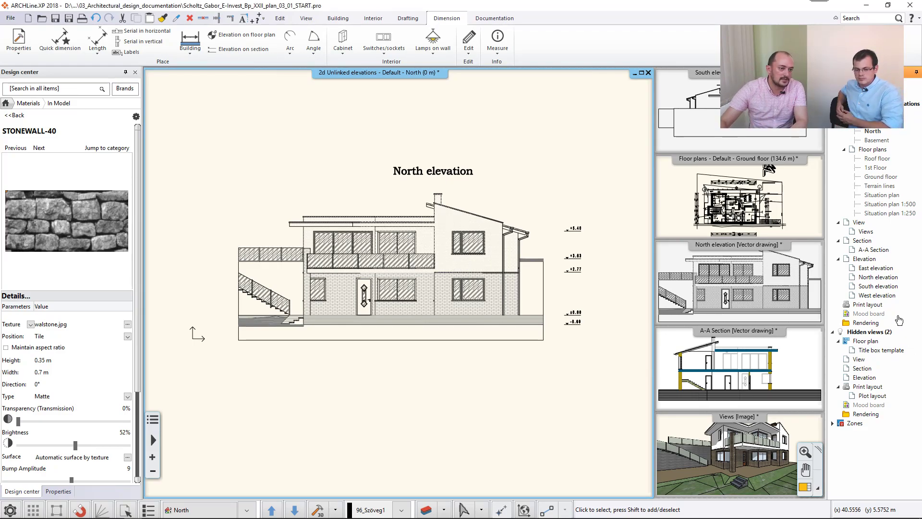
left_click(11, 17)
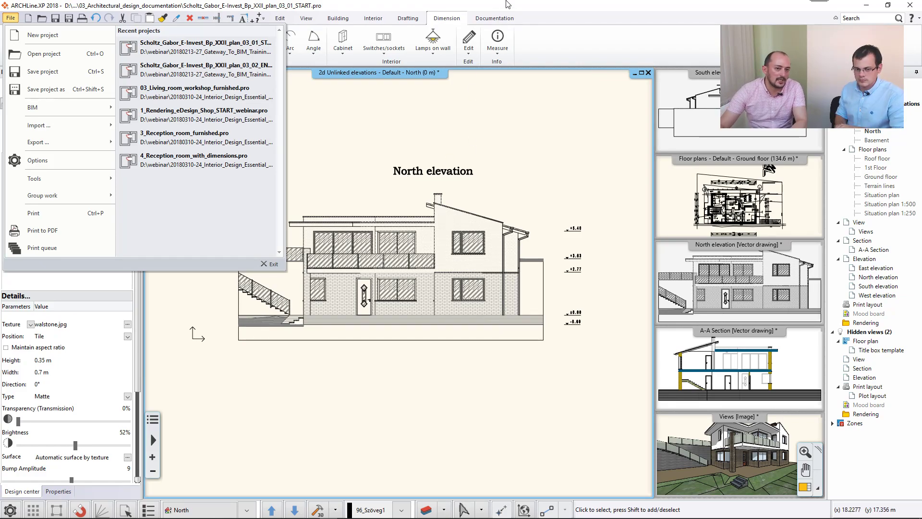
left_click(502, 24)
left_click(487, 24)
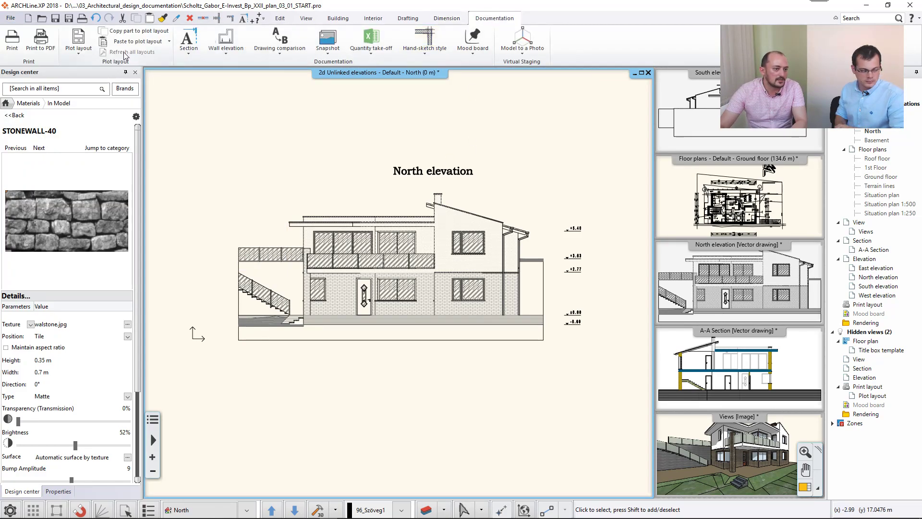
left_click(80, 43)
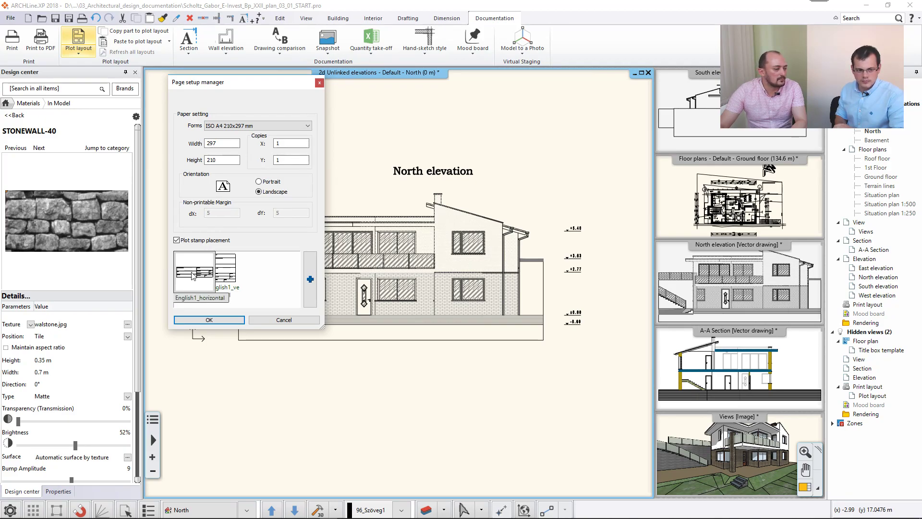
left_click(209, 320)
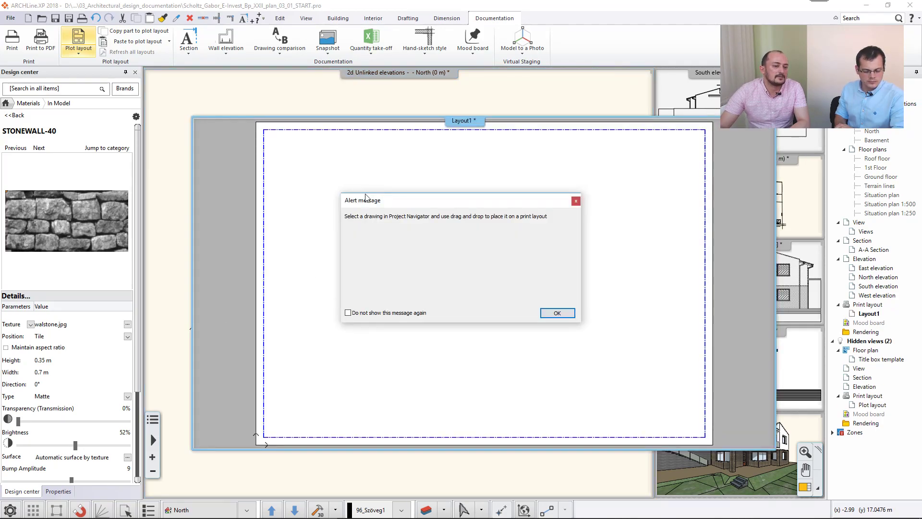
left_click(557, 312)
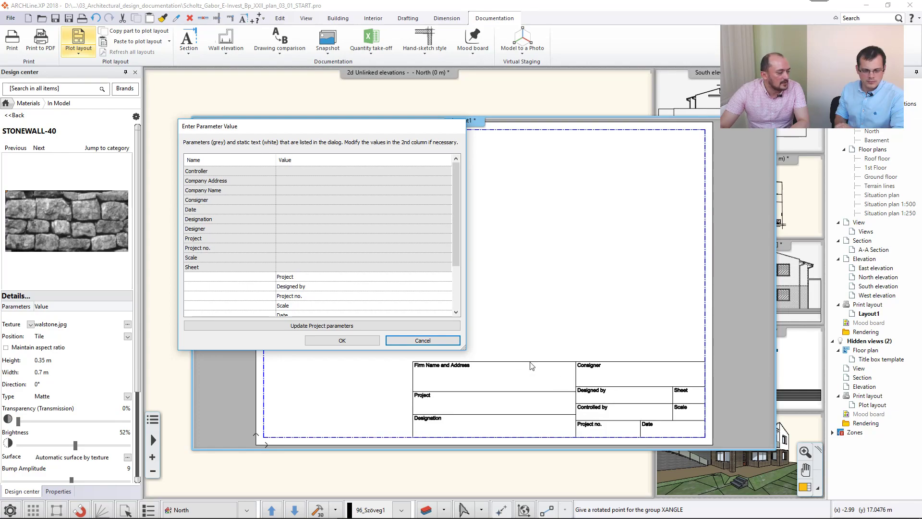
Fill the layout's plot stamp from the project parameters and accept the values.
left_click(290, 172)
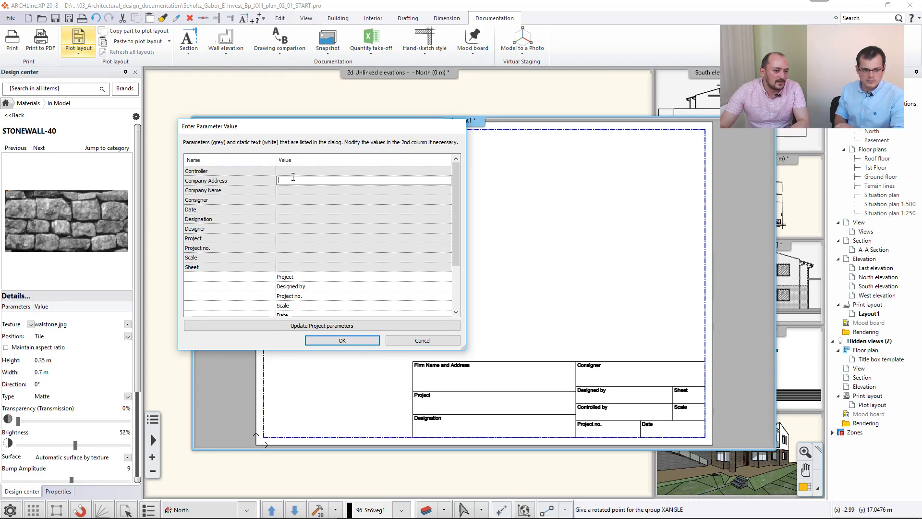
left_click(301, 198)
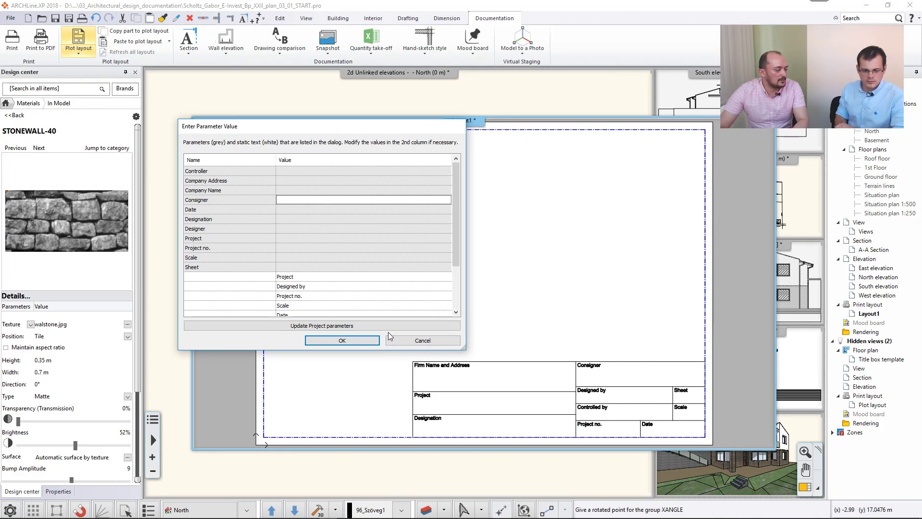
left_click(352, 328)
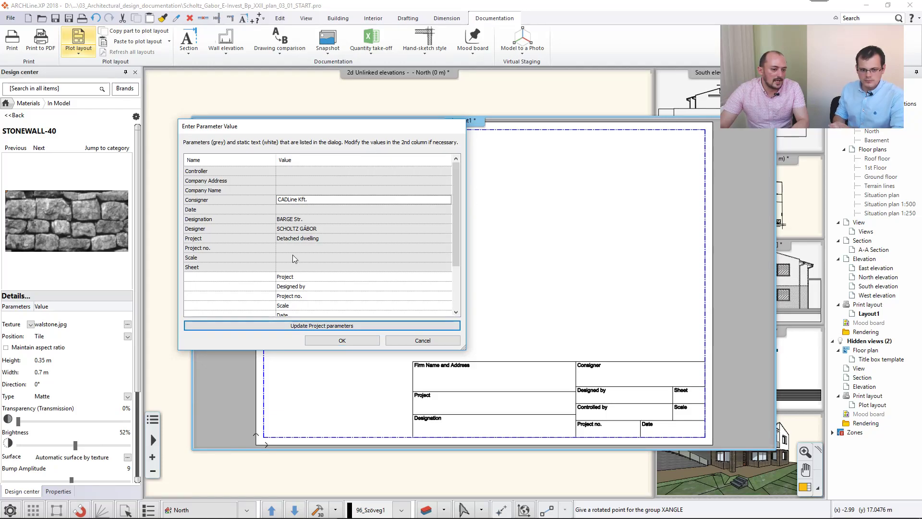
left_click(341, 340)
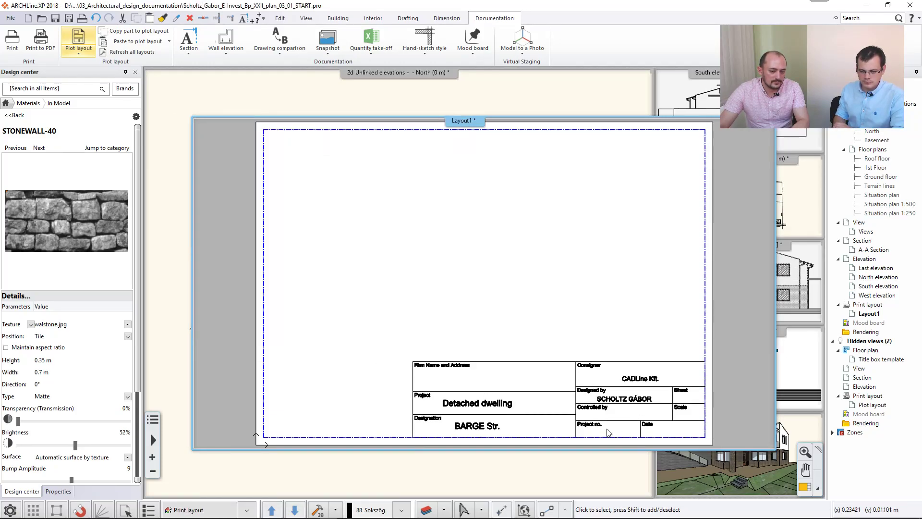
Review the project parameters that supply the plot stamp values, then close them without changes.
left_click(9, 20)
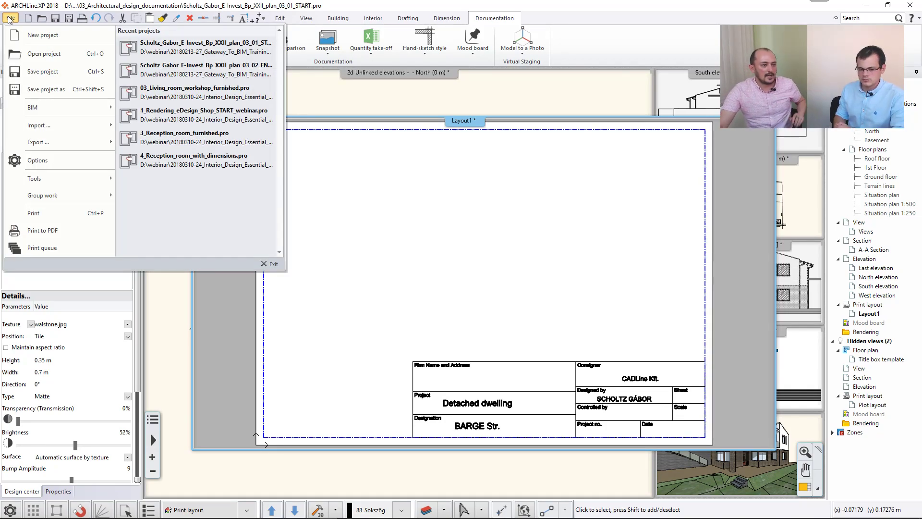
mouse_move(52, 111)
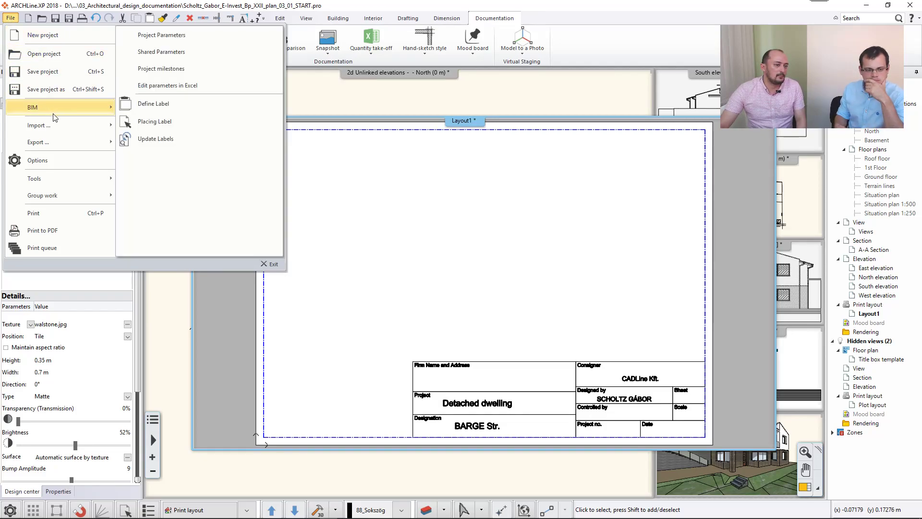
left_click(154, 37)
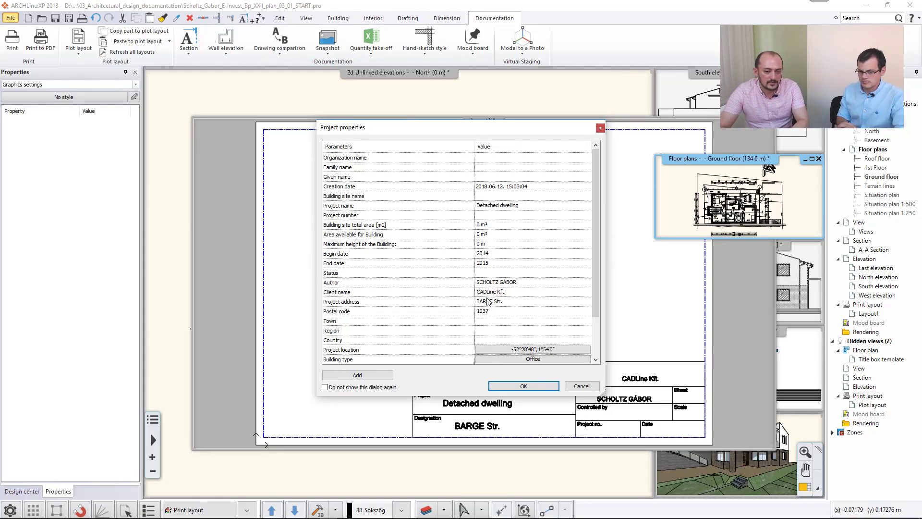
left_click(580, 386)
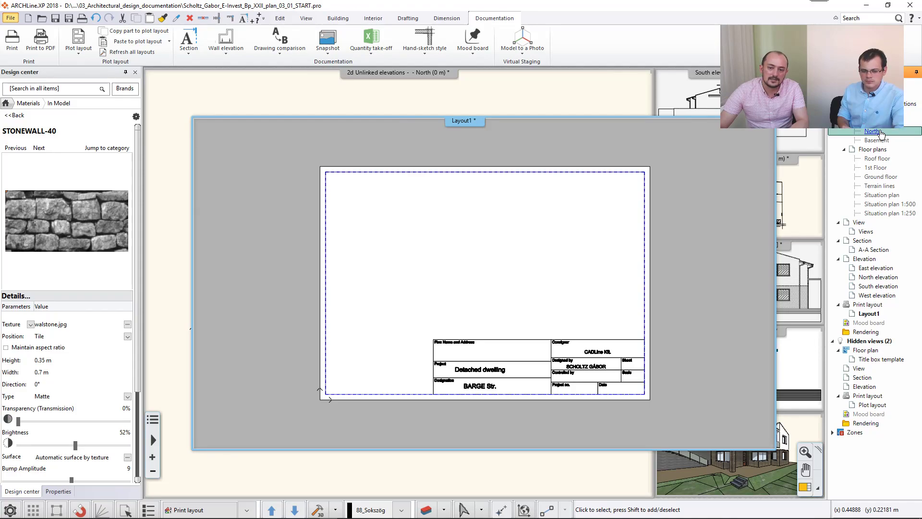
Place the unlinked North level drawing on Layout1 at 1:100, above the plot stamp.
left_click_drag(649, 248, 451, 272)
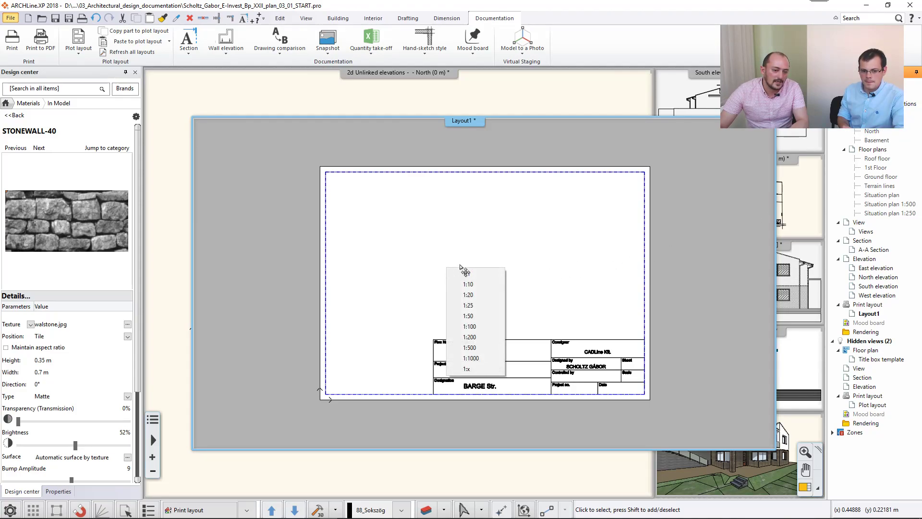
left_click(477, 327)
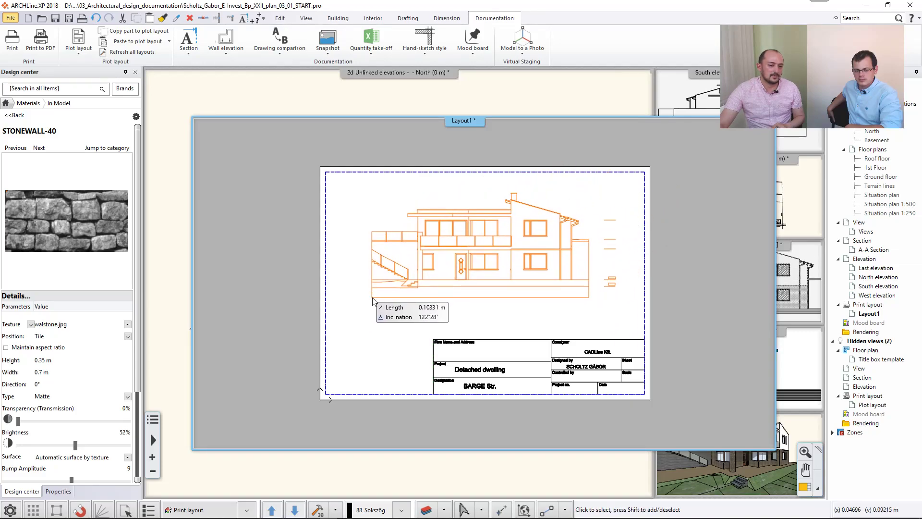
left_click(372, 301)
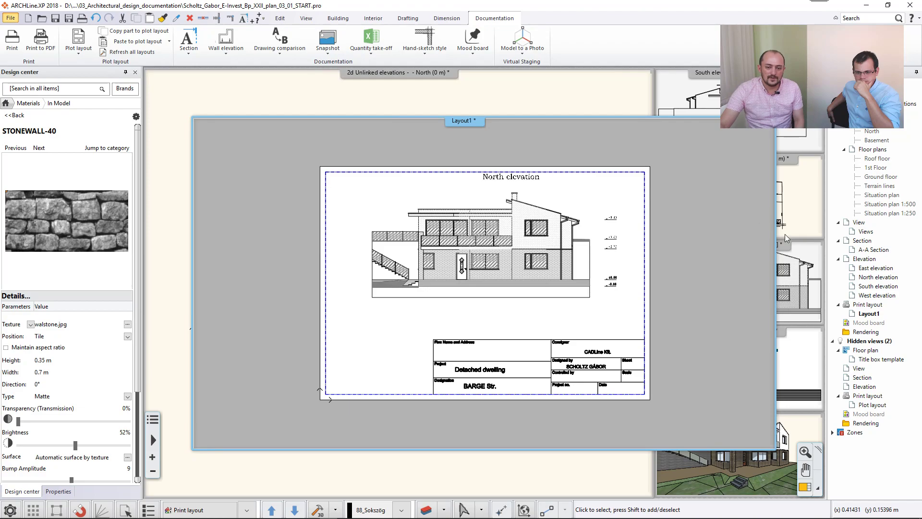
Bring the unlinked elevations drawing of the North level into the main view.
left_click(805, 276)
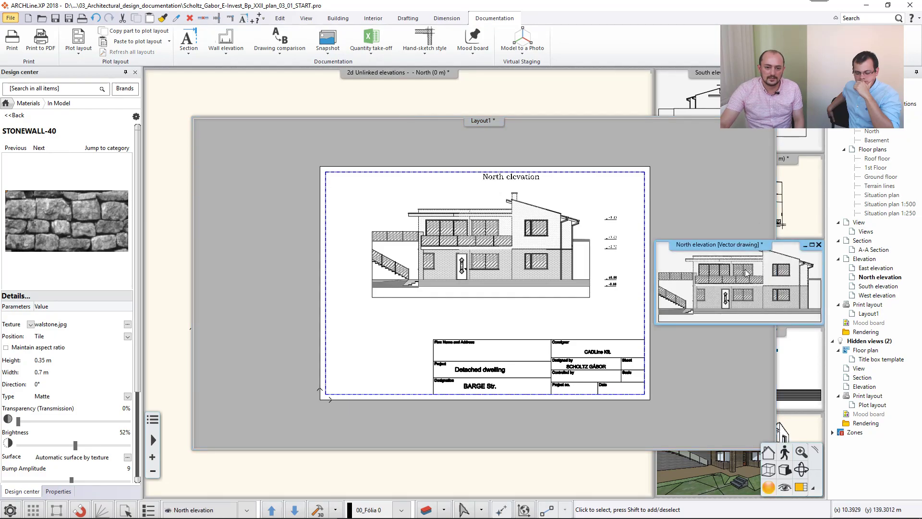
left_click(799, 192)
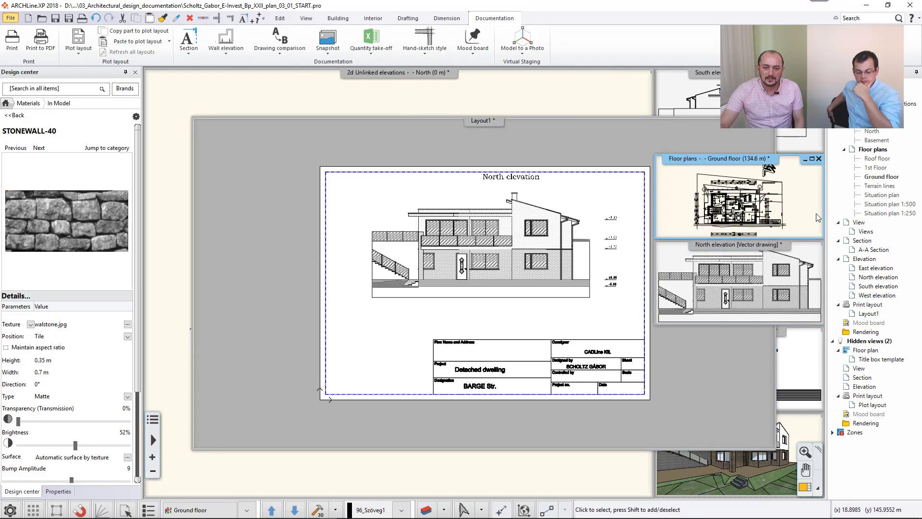
left_click(817, 371)
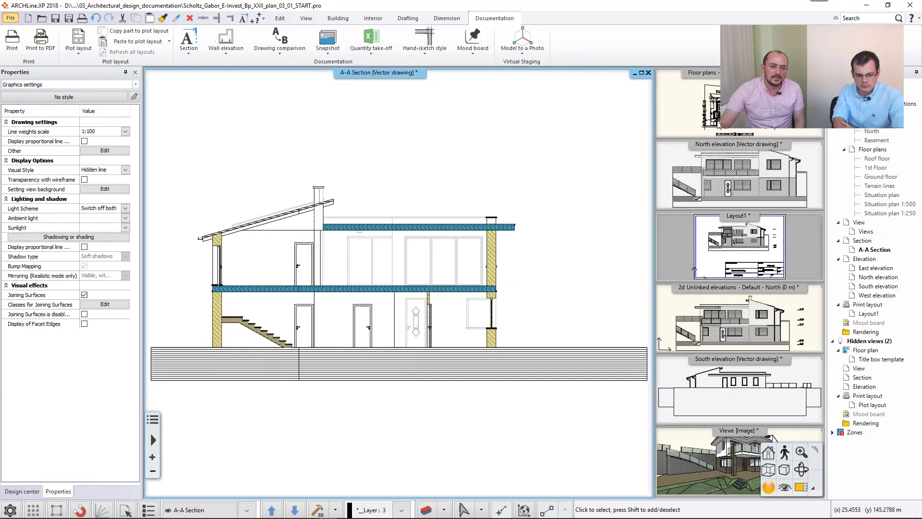
left_click(729, 310)
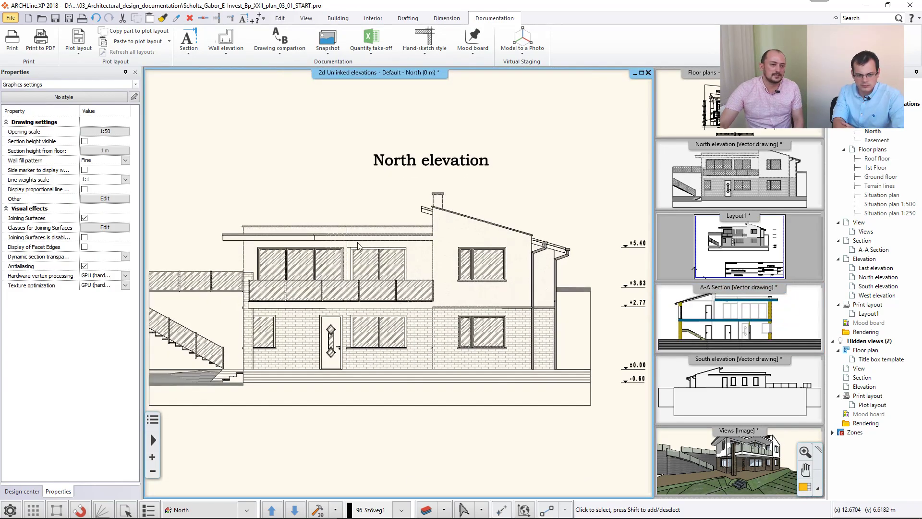
Place a horizontal serial dimension chain below the north elevation, from the ground-floor wall's left edge to the wall edge just past the front door.
left_click(446, 18)
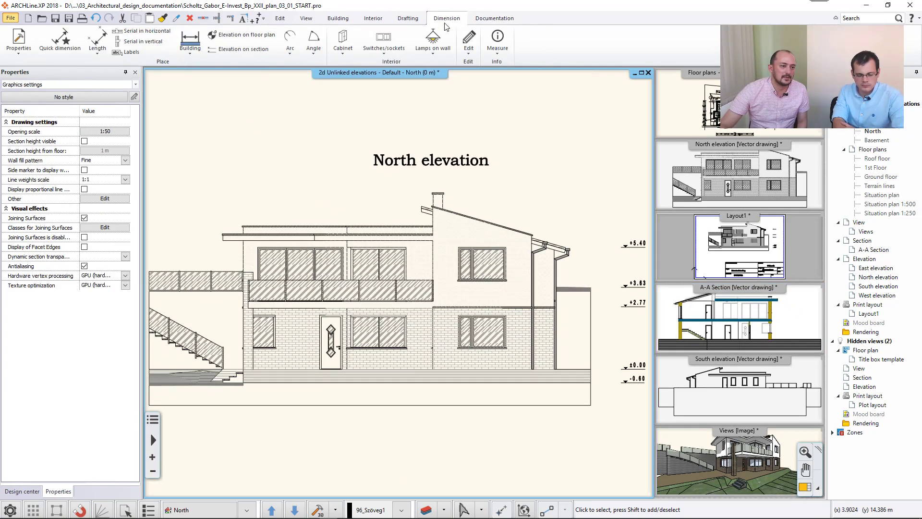
left_click(153, 36)
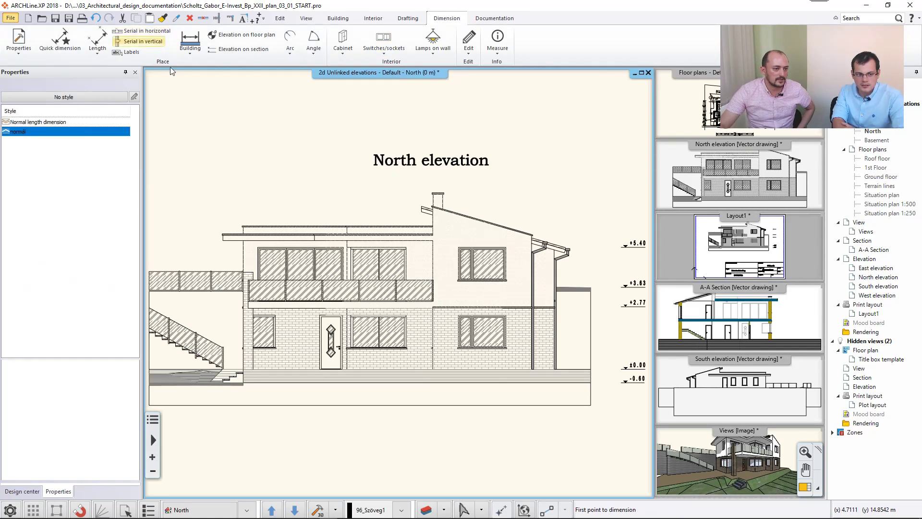
scroll(373, 320, "up", 4)
left_click(308, 272)
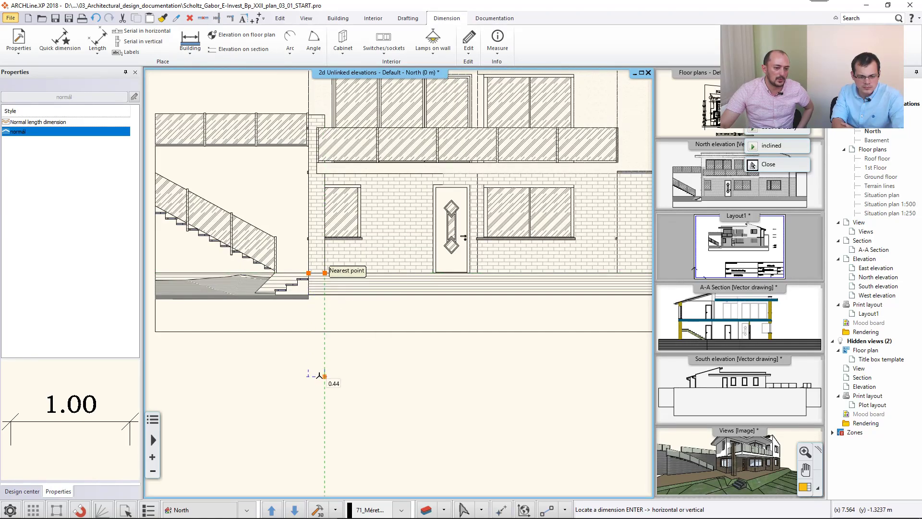
left_click(319, 356)
left_click(433, 272)
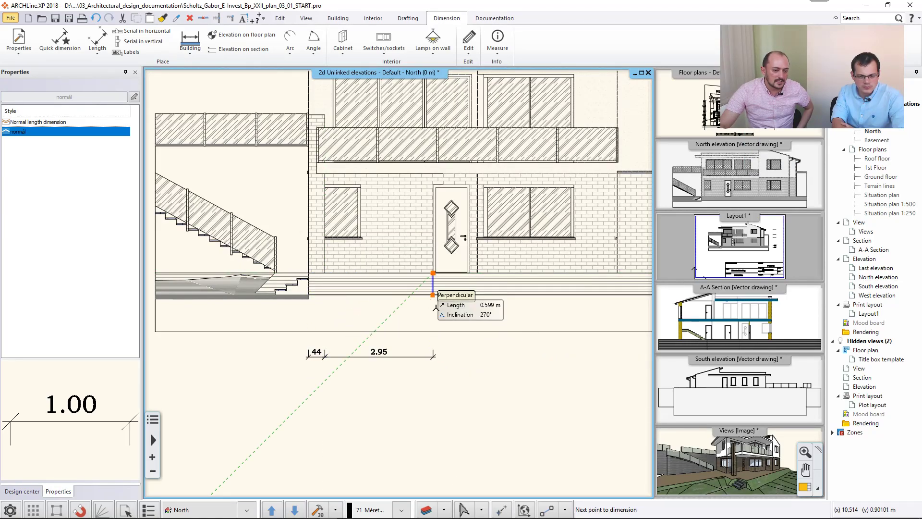
left_click(470, 273)
left_click(476, 272)
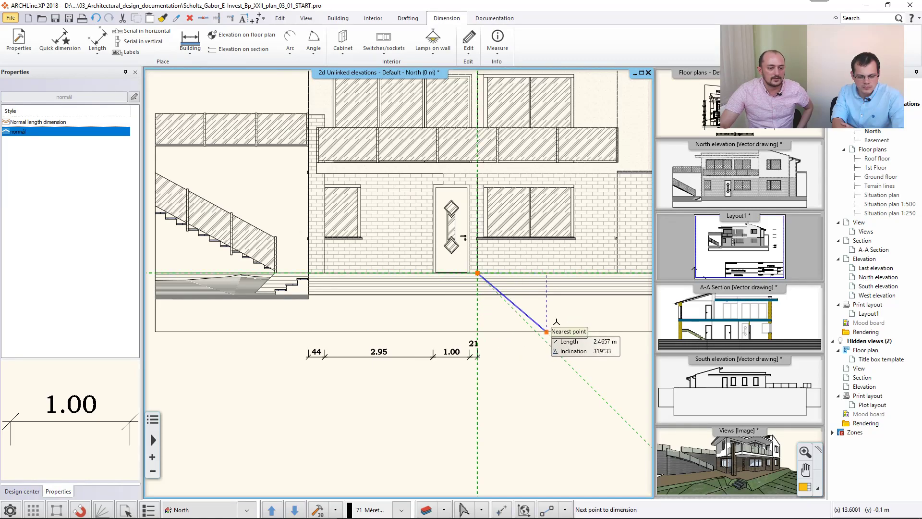
Continue the dimension chain to the vertical wall break, the first downpipe and the far right wall edge, and finish it there.
middle_click_drag(460, 281, 418, 278)
left_click(618, 272)
middle_click_drag(576, 274, 436, 276)
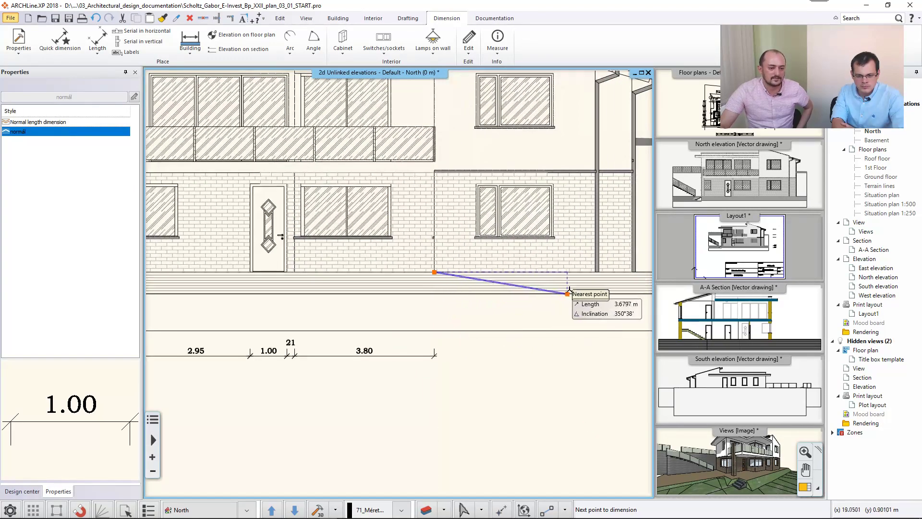
left_click(595, 272)
left_click(631, 272)
key("Escape")
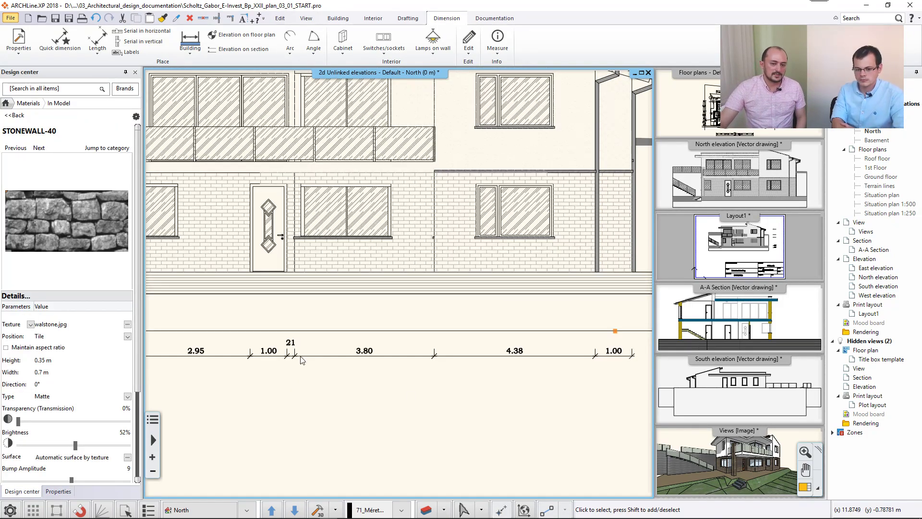
scroll(401, 288, "down", 2)
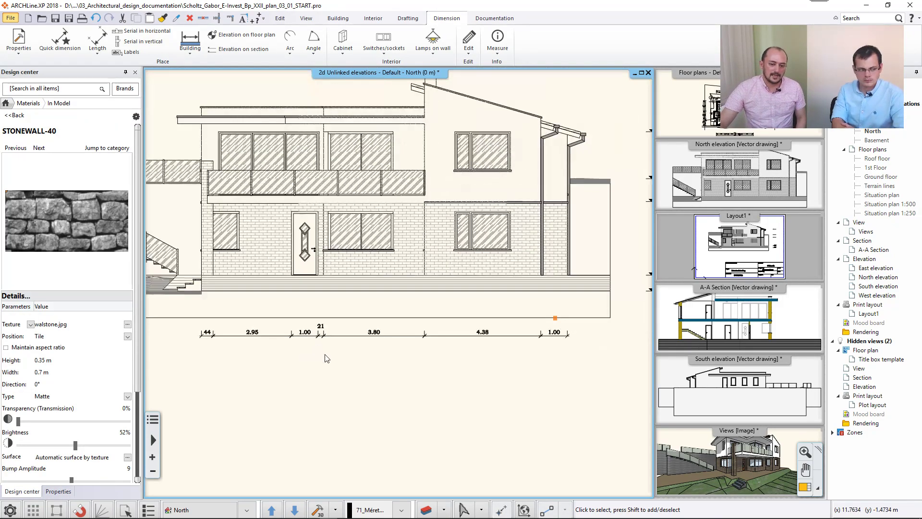
Return to Layout1 and refresh only the placed north elevation drawing from its source.
left_click(754, 279)
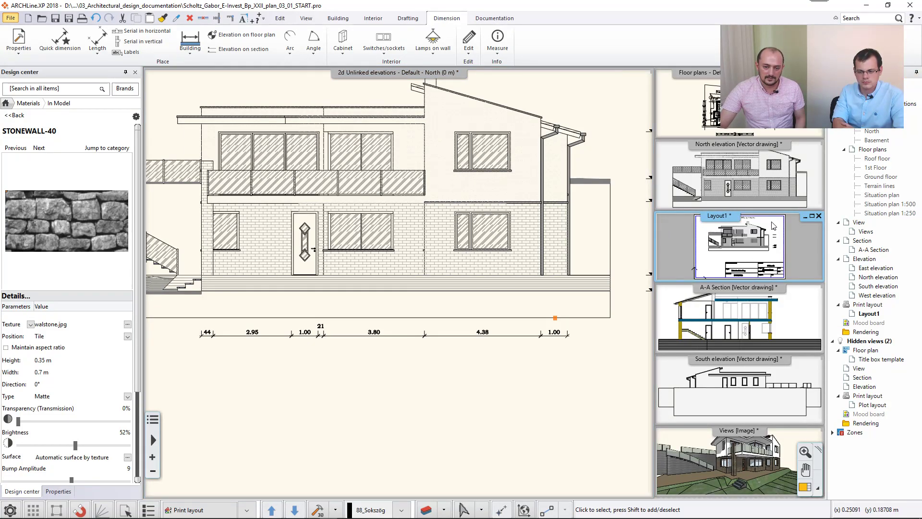
left_click(807, 487)
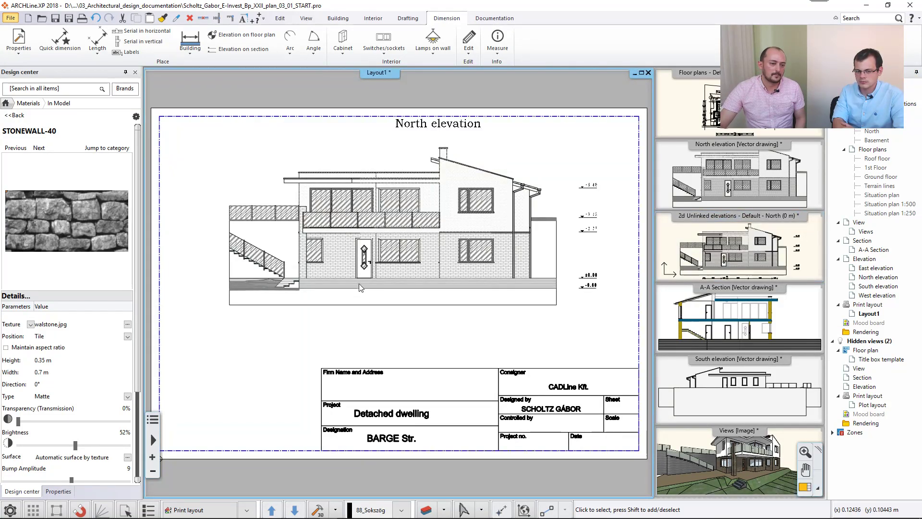
left_click(373, 269)
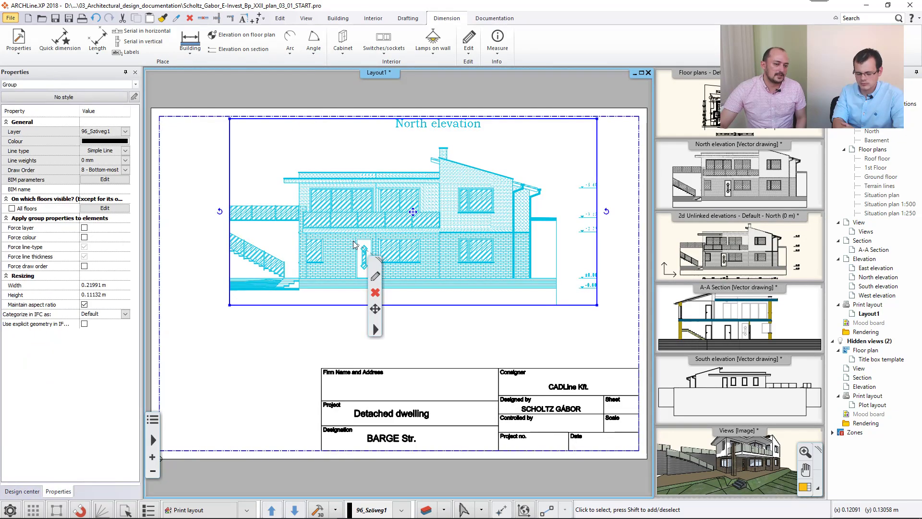
right_click(380, 321)
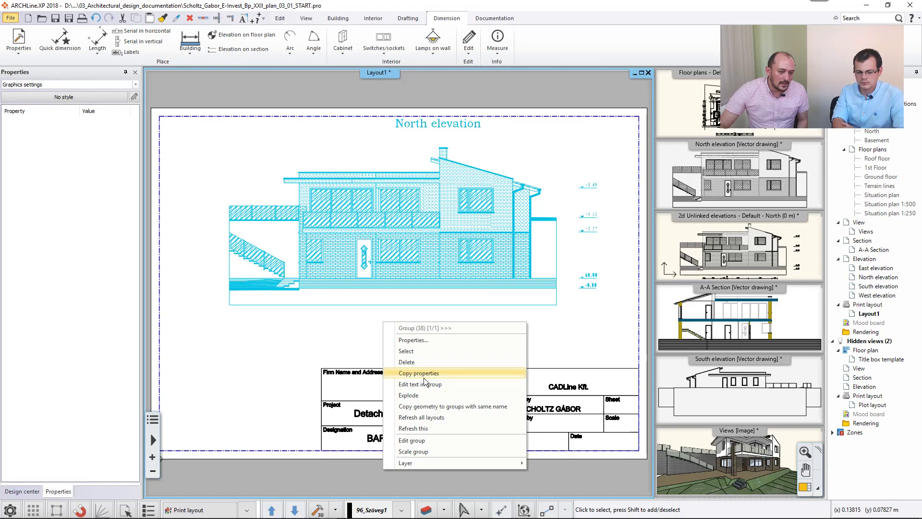
left_click(429, 428)
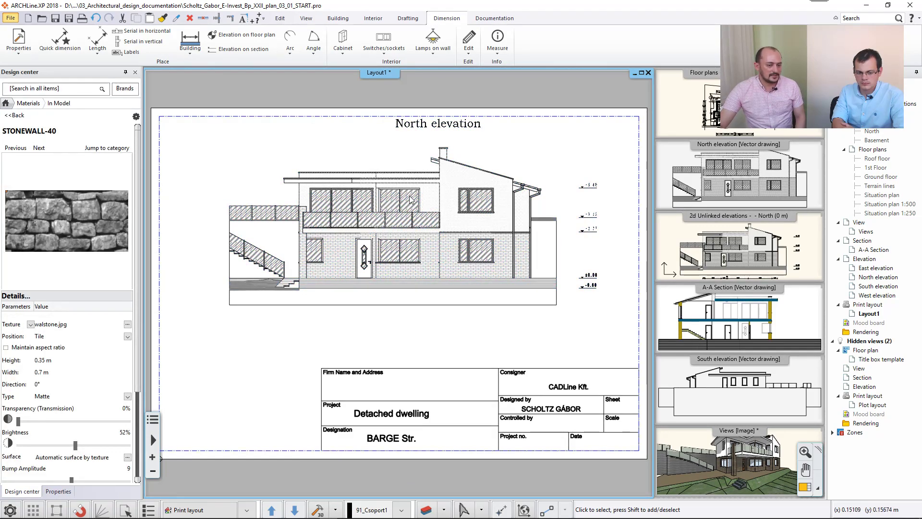
left_click(466, 235)
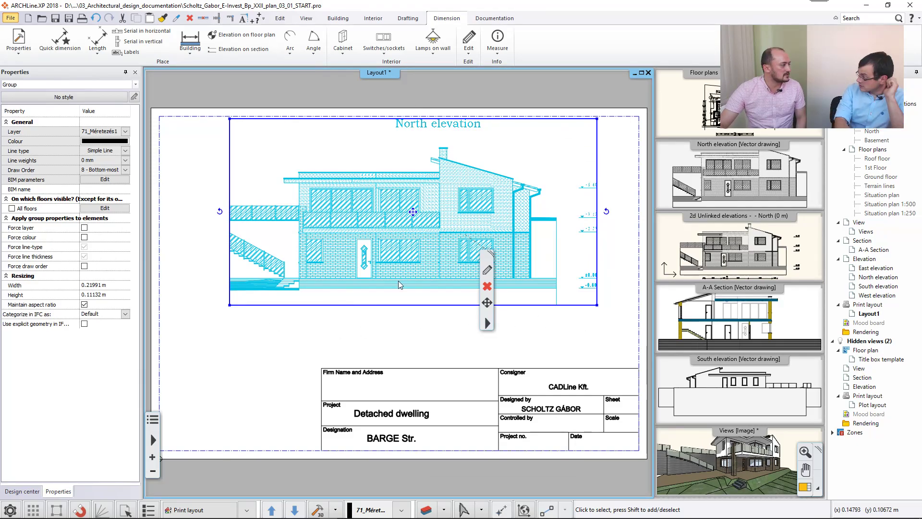
Offset the lower edge of the placed north elevation's frame downward to include the serial dimension chain.
mouse_move(408, 305)
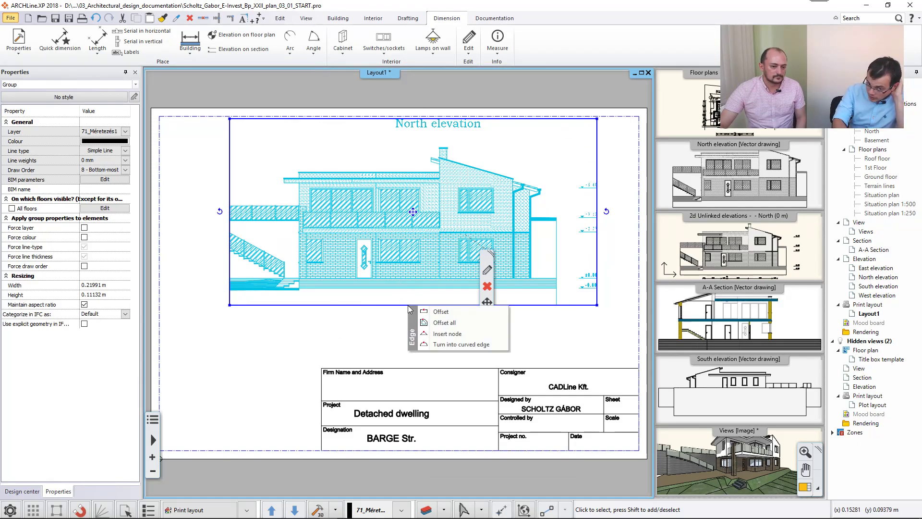
left_click(439, 311)
left_click(424, 323)
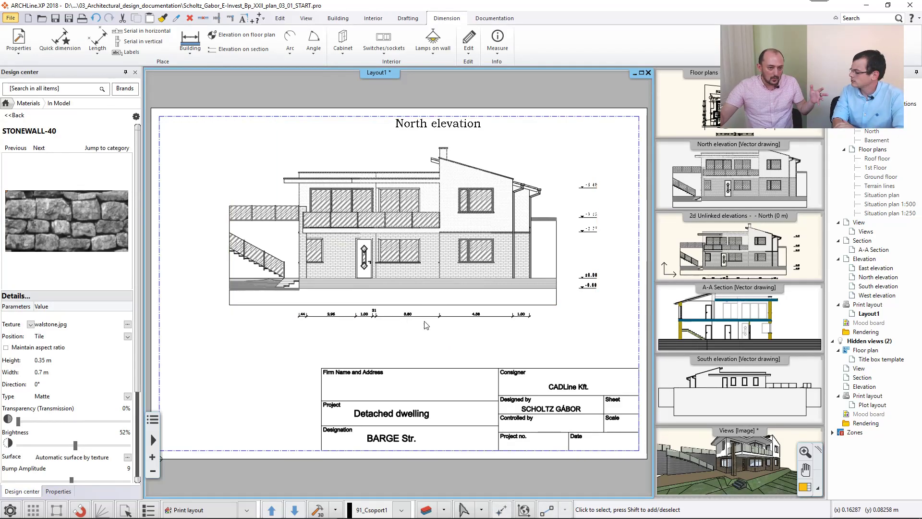
Offset the right edge of the north elevation's frame inward to crop the elevation marks out of the layout.
left_click(590, 229)
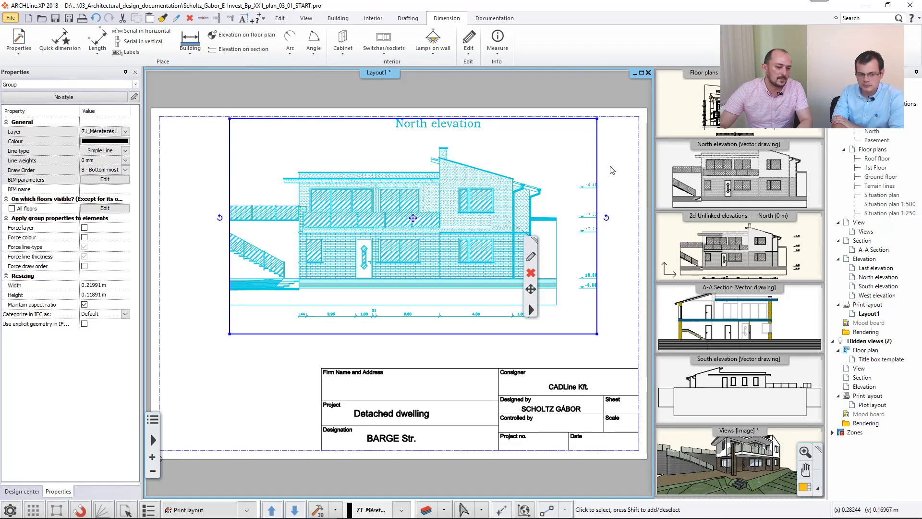
right_click(606, 211)
left_click(634, 234)
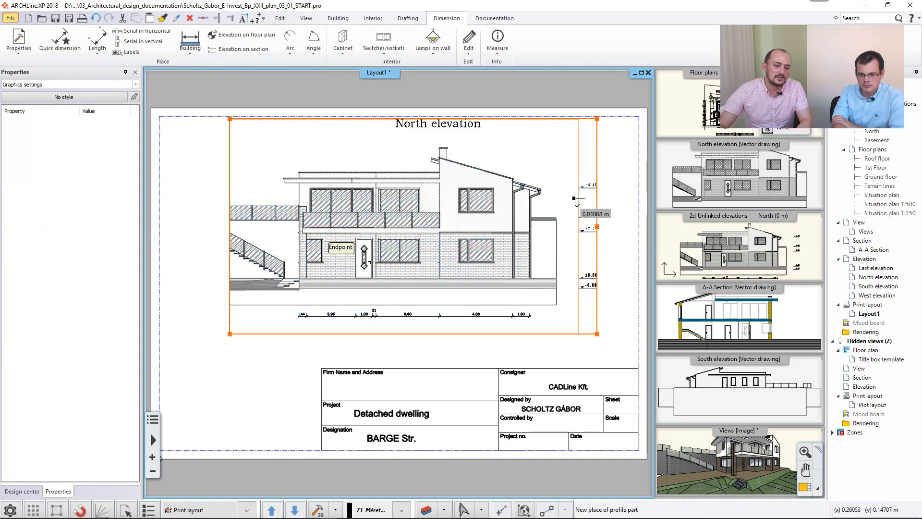
left_click(570, 208)
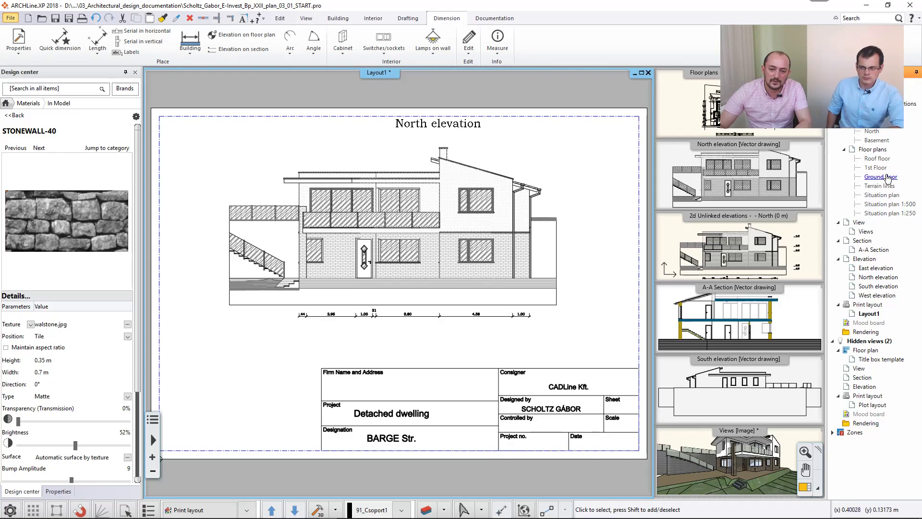
Place the Situation plan drawing on Layout1 at a scale of 1:200.
right_click(222, 369)
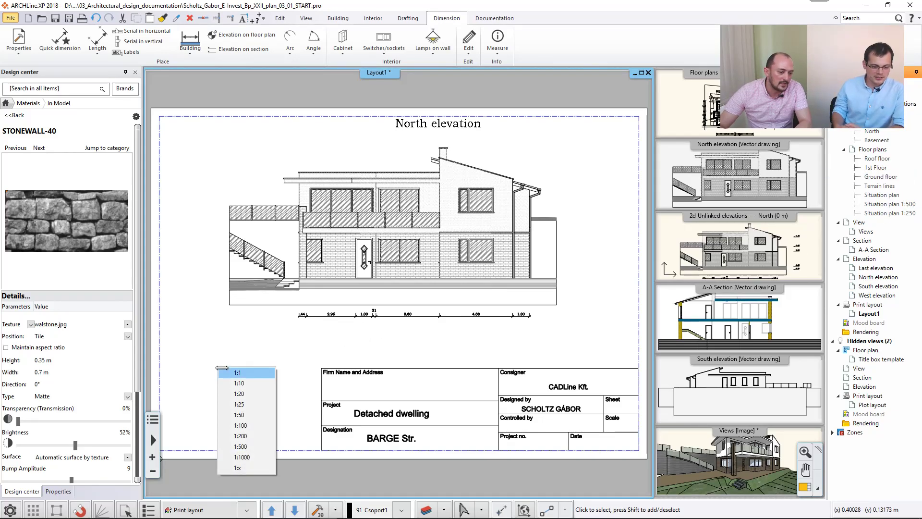
left_click(242, 446)
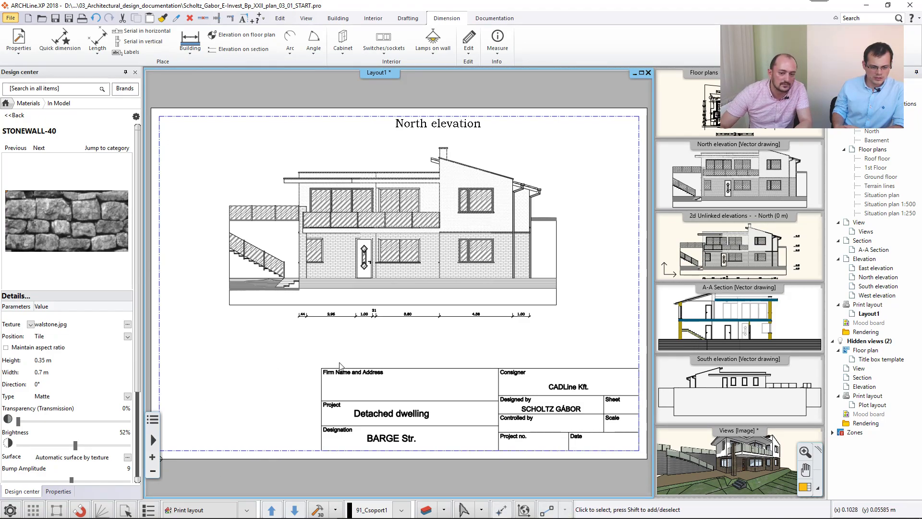
left_click_drag(882, 195, 217, 391)
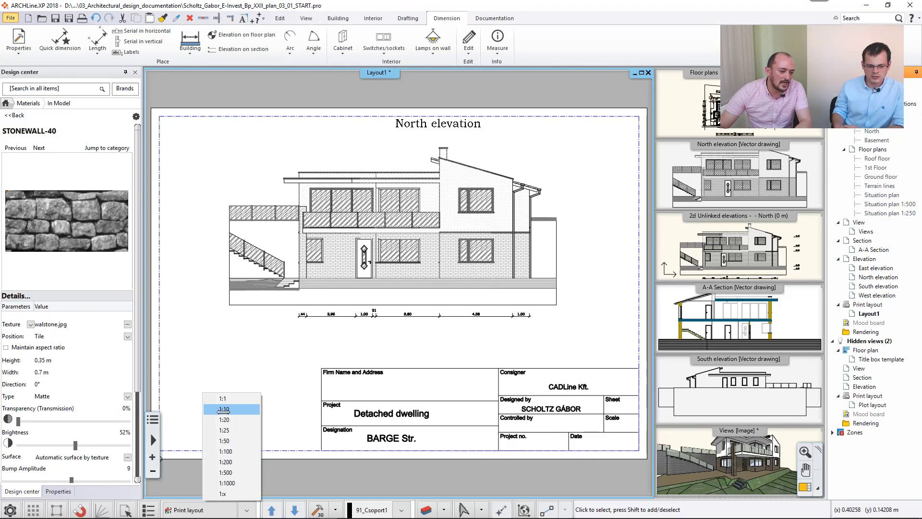
left_click(213, 457)
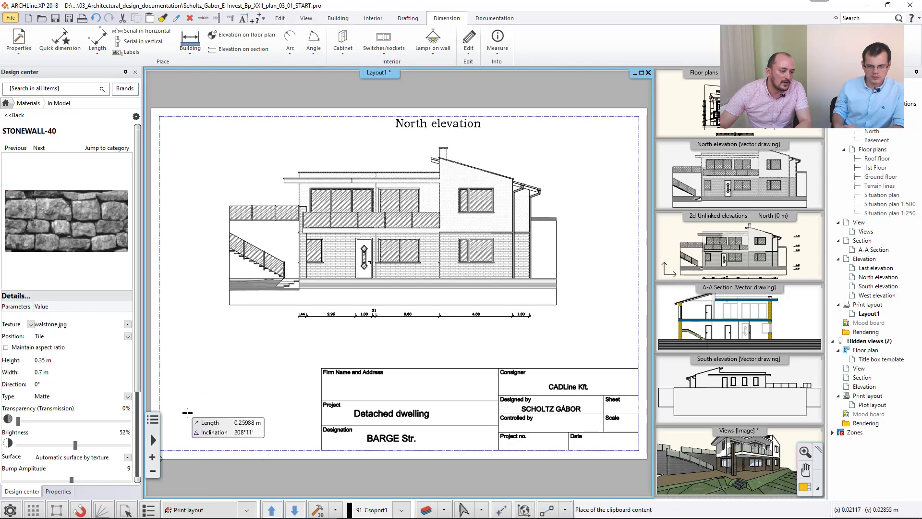
scroll(207, 397, "down", 5)
left_click(279, 346)
scroll(301, 322, "down", 5)
scroll(508, 290, "up", 4)
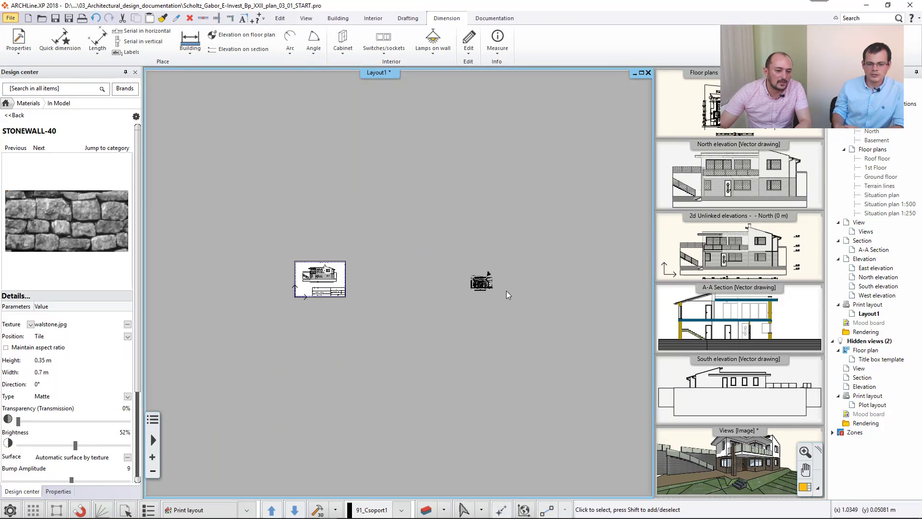
Crop the placed plan's oversized frame by moving its left edge in to the plan drawing.
left_click(426, 272)
left_click_drag(427, 271, 284, 270)
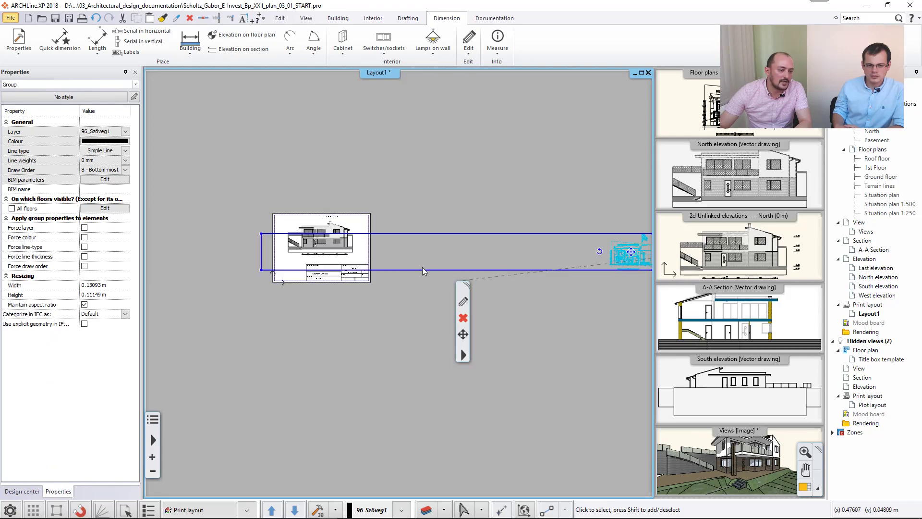
right_click(262, 253)
left_click(279, 263)
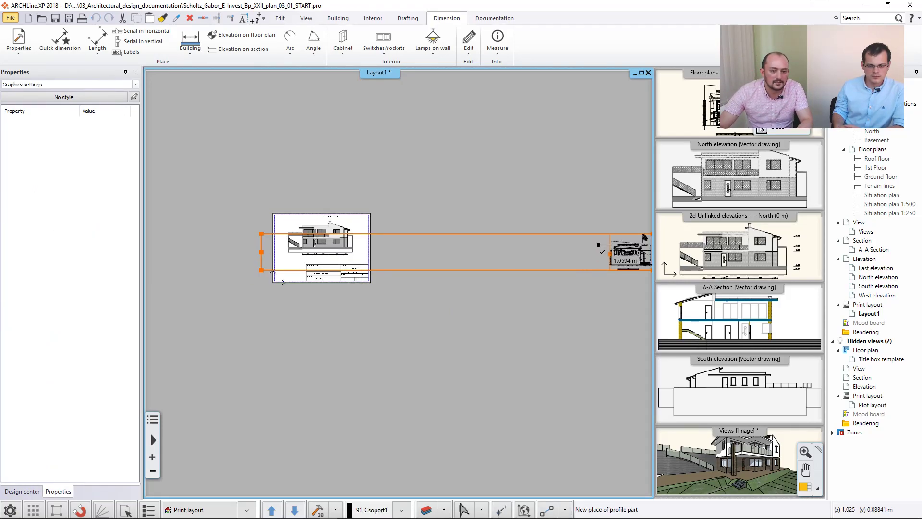
left_click(622, 262)
left_click(621, 262)
Move the cropped plan onto the A4 sheet, below the north elevation and beside the title block.
right_click(630, 251)
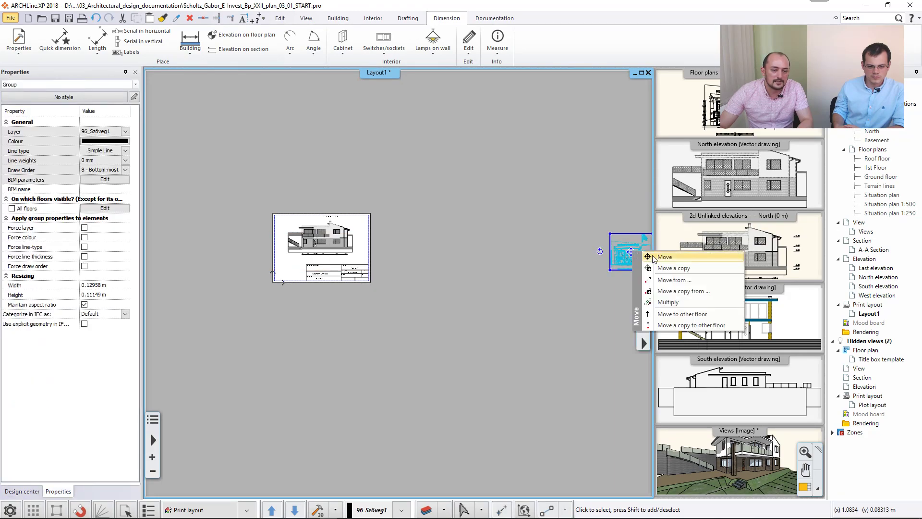
left_click(670, 251)
scroll(379, 288, "up", 3)
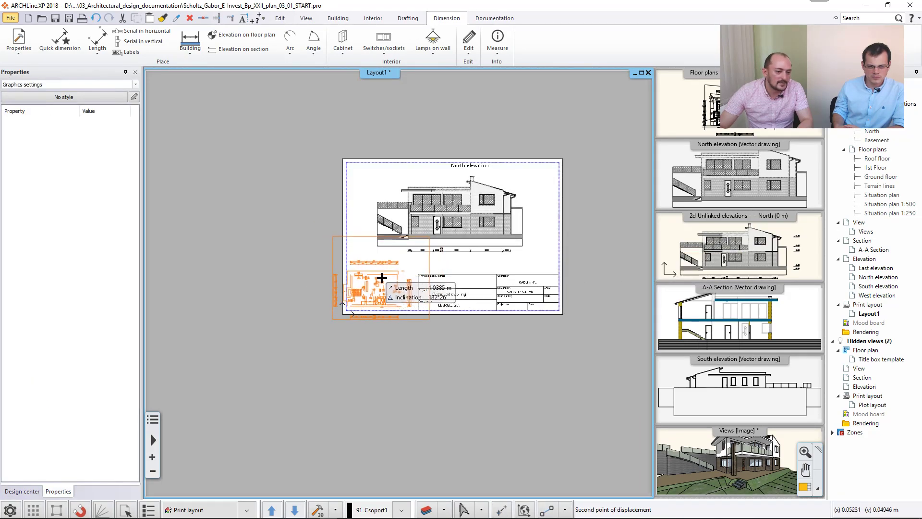
left_click(381, 277)
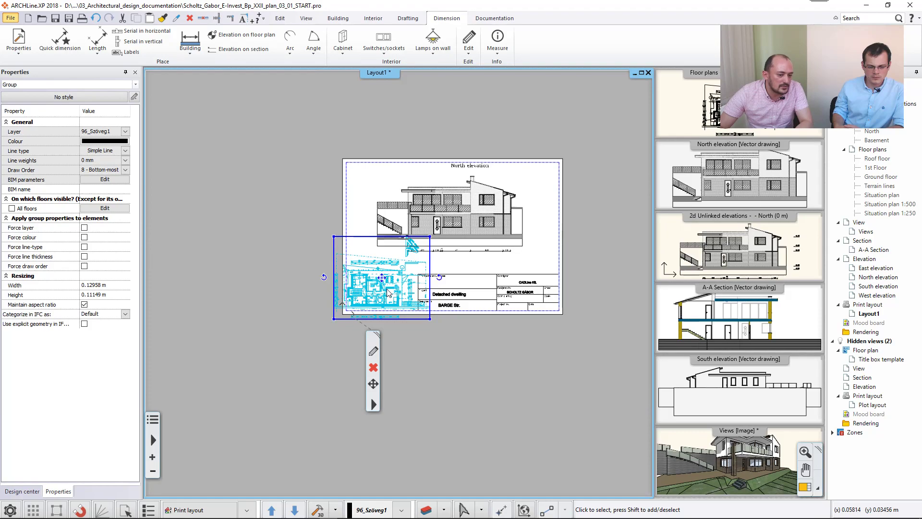
Review the placed plan's drawing scale settings and delete the plan from the sheet.
left_click(373, 352)
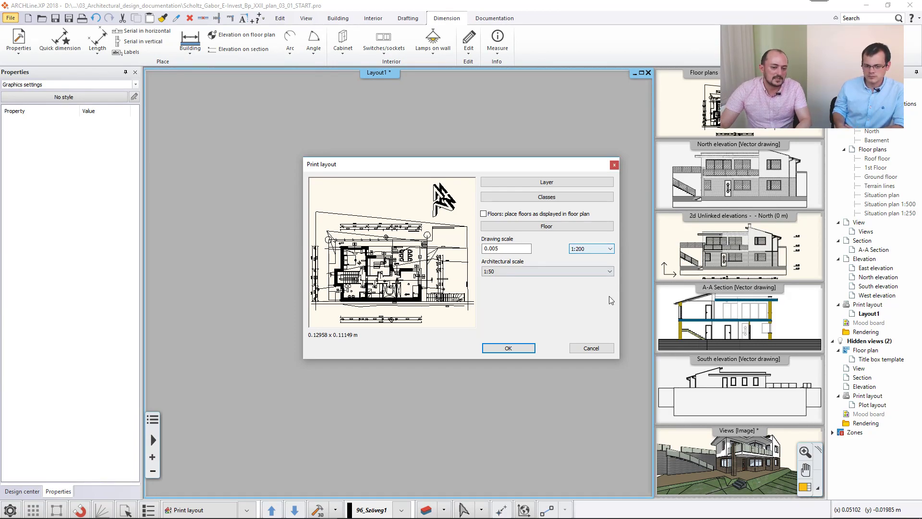
left_click(508, 347)
left_click(437, 267)
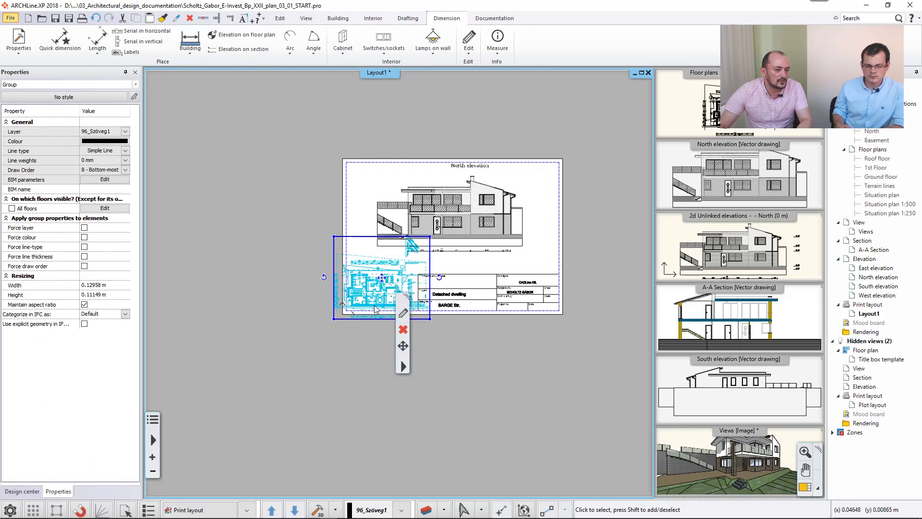
left_click(403, 330)
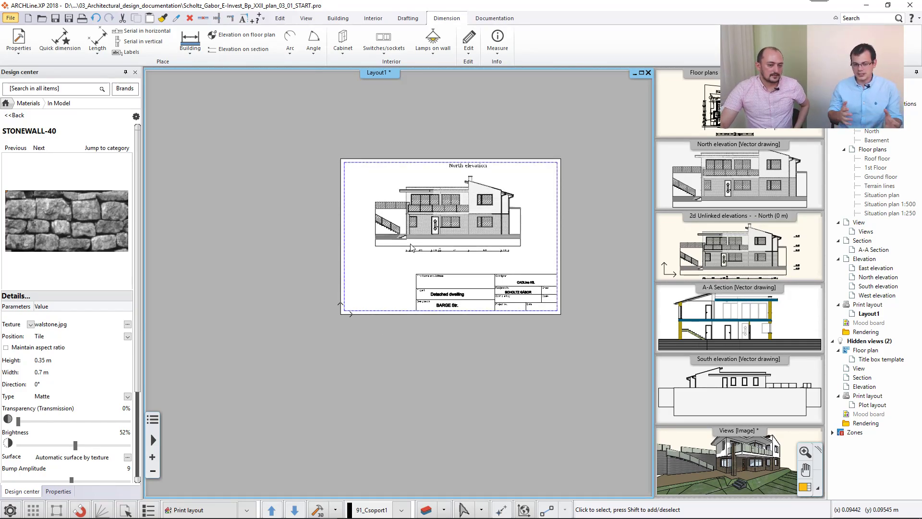
scroll(499, 206, "up", 3)
scroll(375, 266, "down", 3)
middle_click_drag(418, 262, 382, 251)
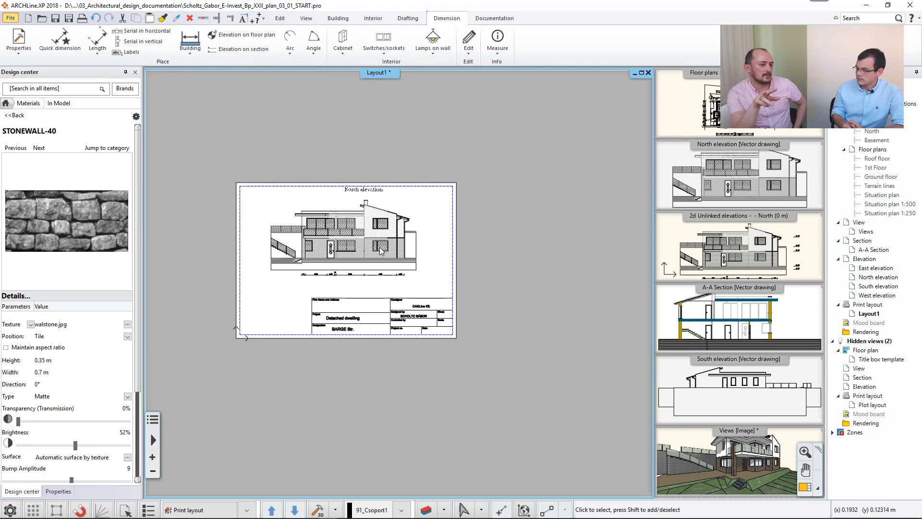
scroll(381, 250, "down", 1)
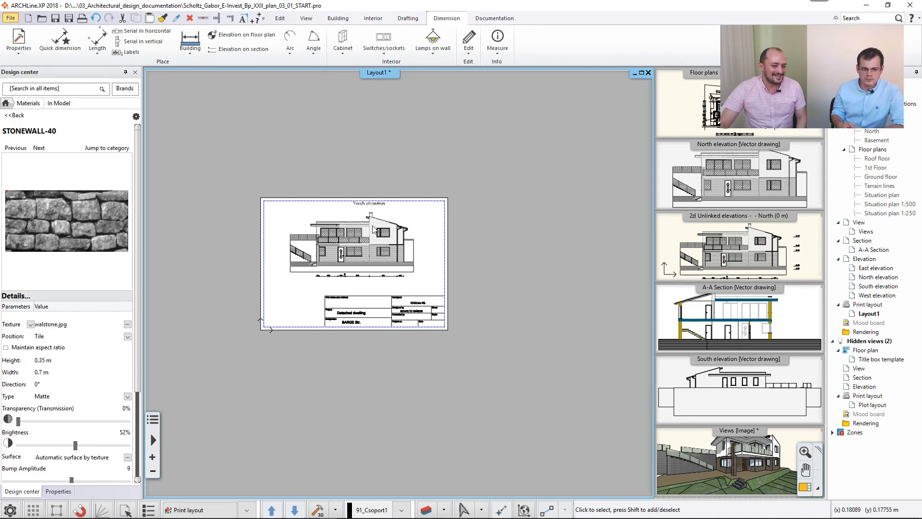
scroll(353, 240, "up", 1)
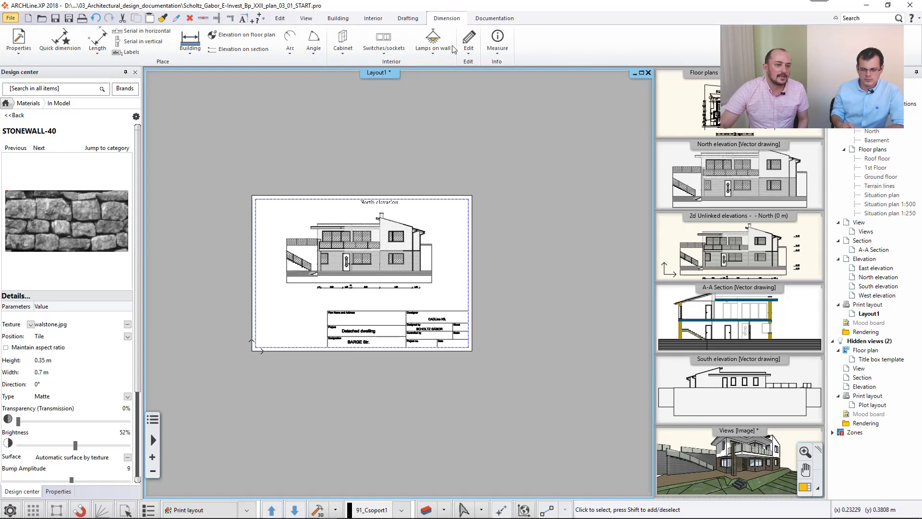
Add a second ISO A4 landscape sheet with the English1_horizontal plot stamp and fill the stamp from the project parameters.
left_click(494, 18)
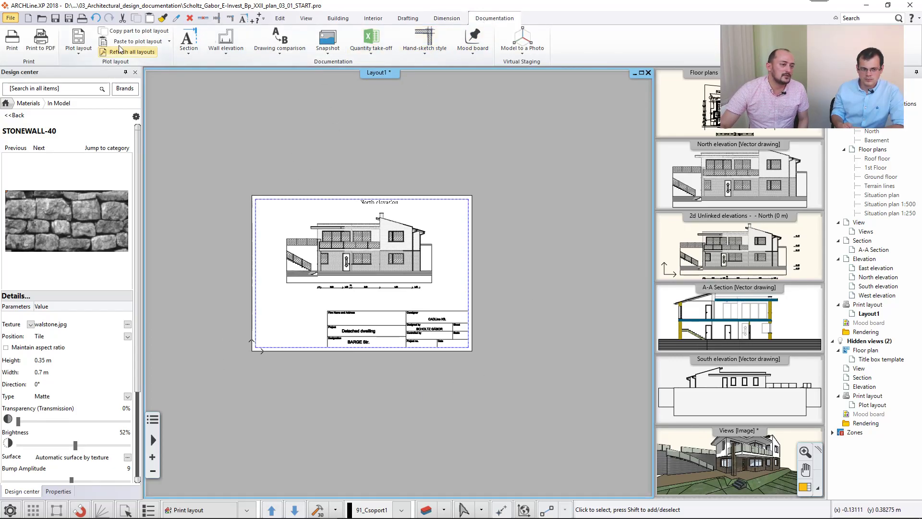
left_click(83, 42)
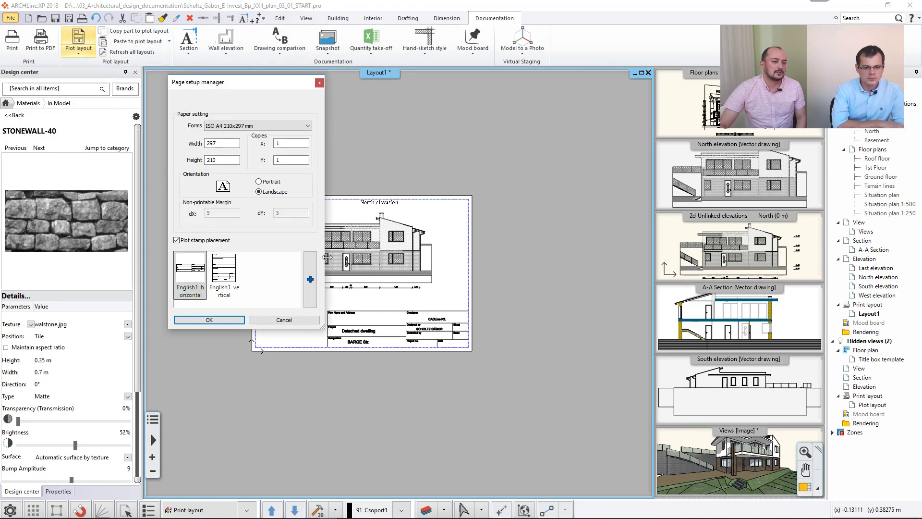
left_click(210, 319)
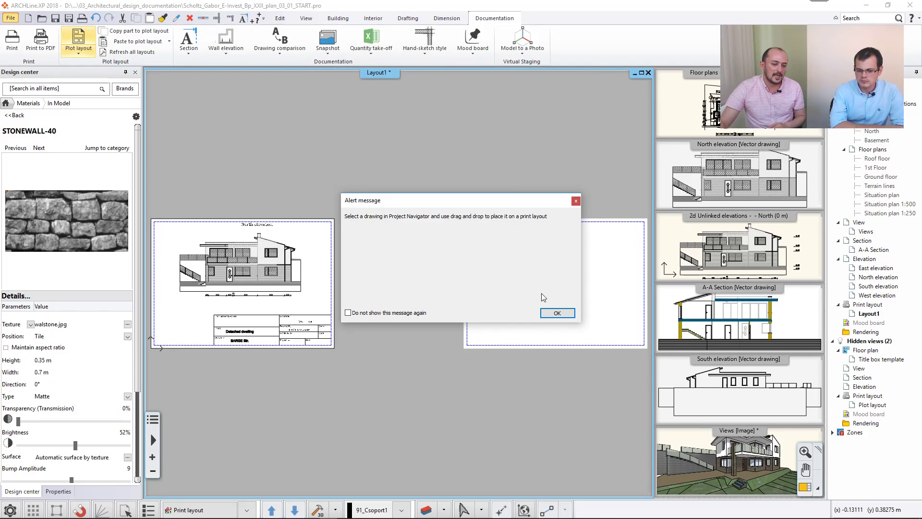
left_click(556, 311)
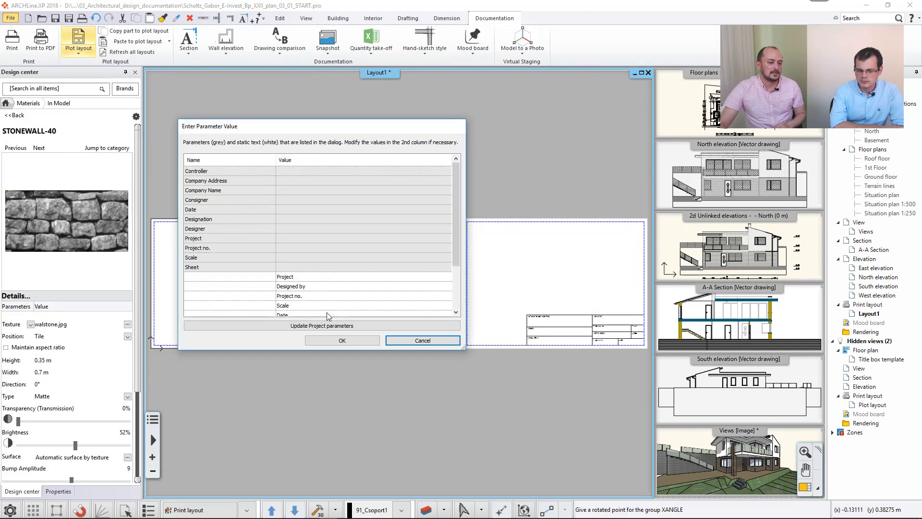
left_click(333, 326)
left_click(342, 340)
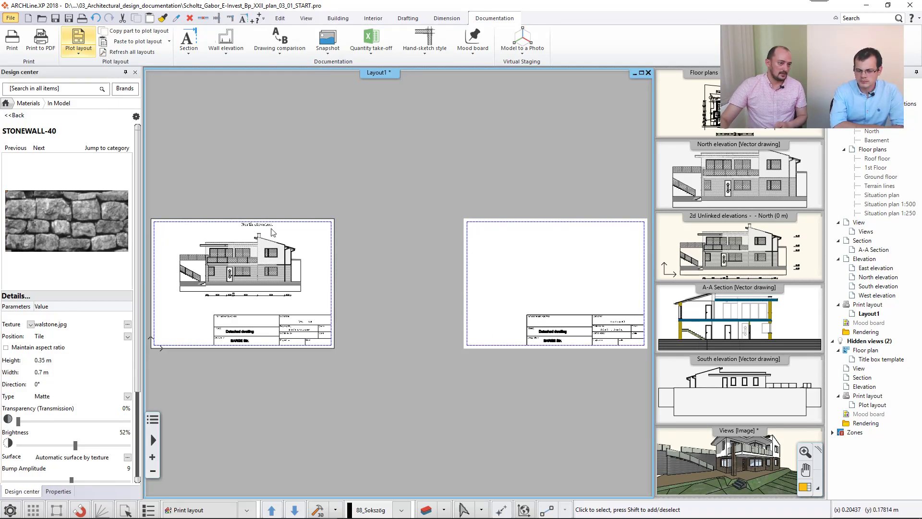
Set up a PDF print of a window spanning the first sheet's opposite corners, on ISO A4 210x297 mm paper.
left_click(11, 19)
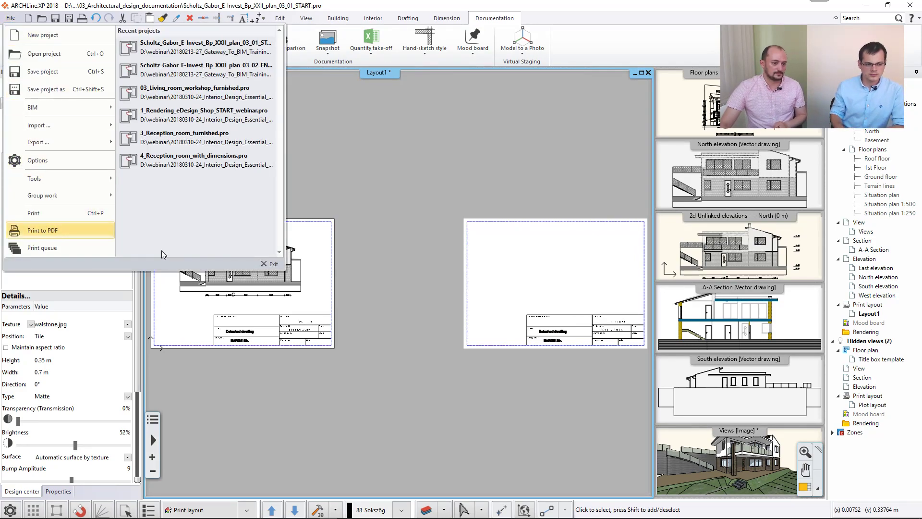
left_click(51, 232)
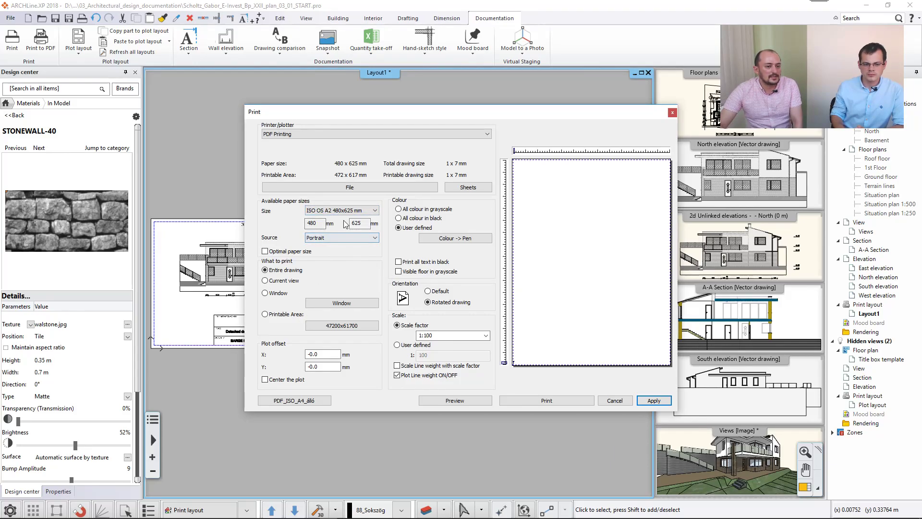
left_click_drag(349, 118, 374, 390)
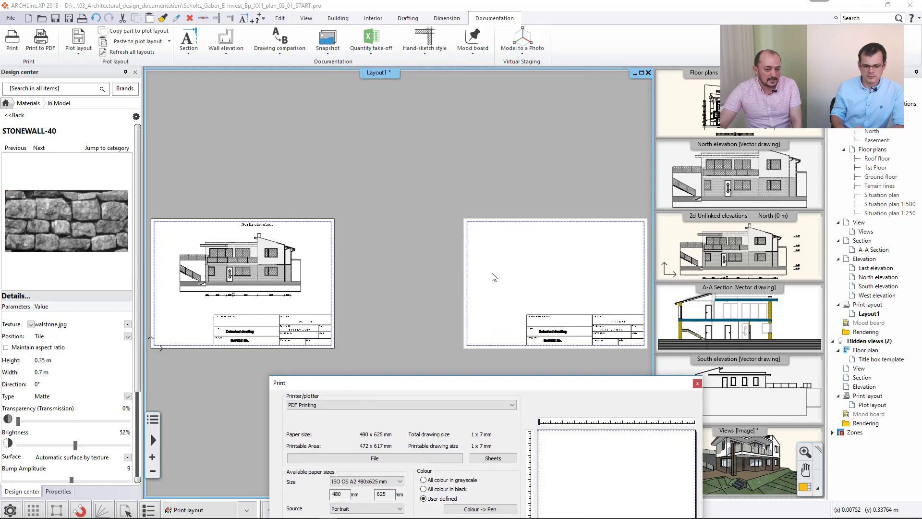
left_click_drag(404, 383, 532, 96)
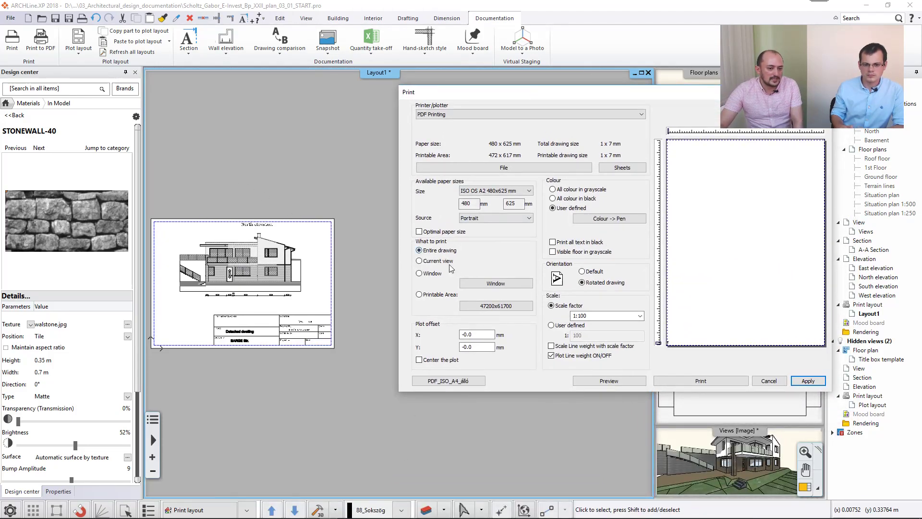
left_click(419, 273)
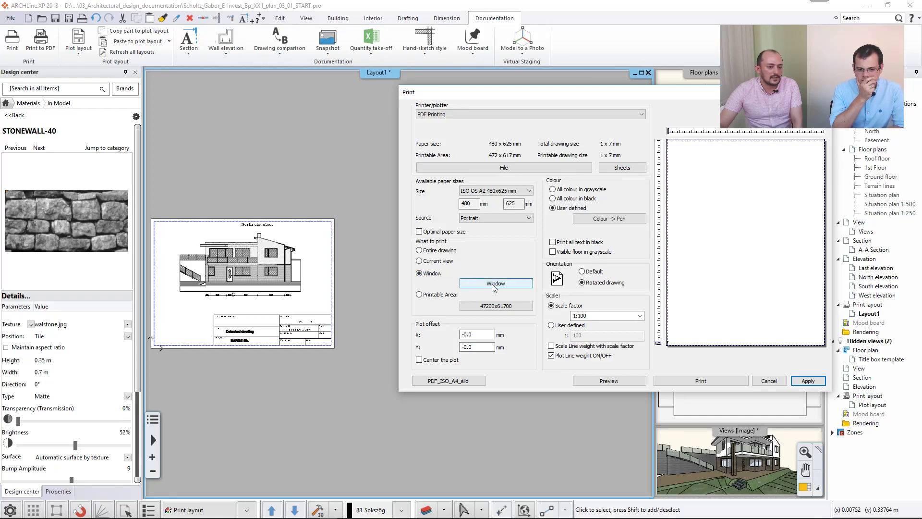
left_click(494, 283)
left_click(261, 317)
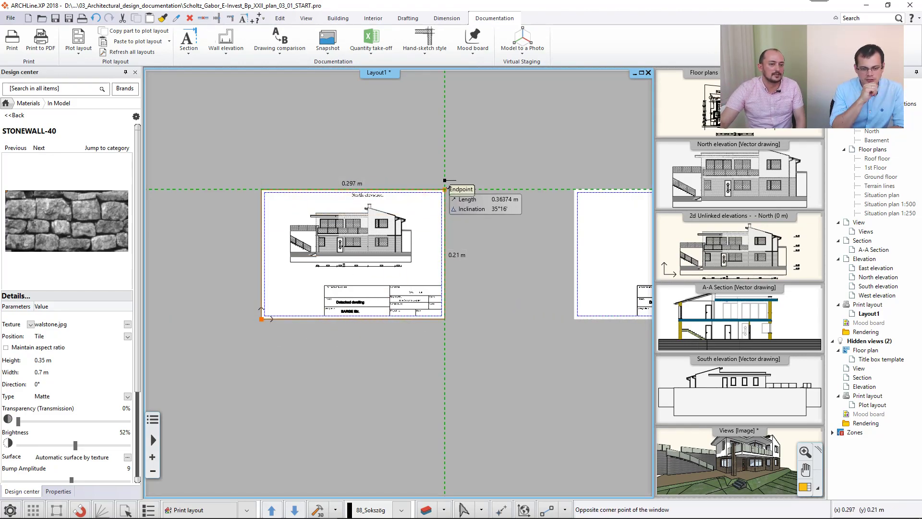
left_click(447, 188)
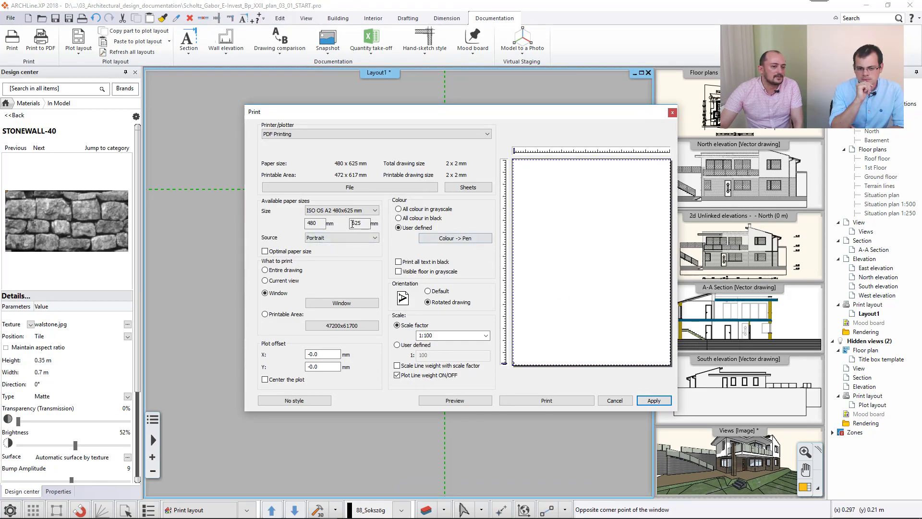
left_click(329, 212)
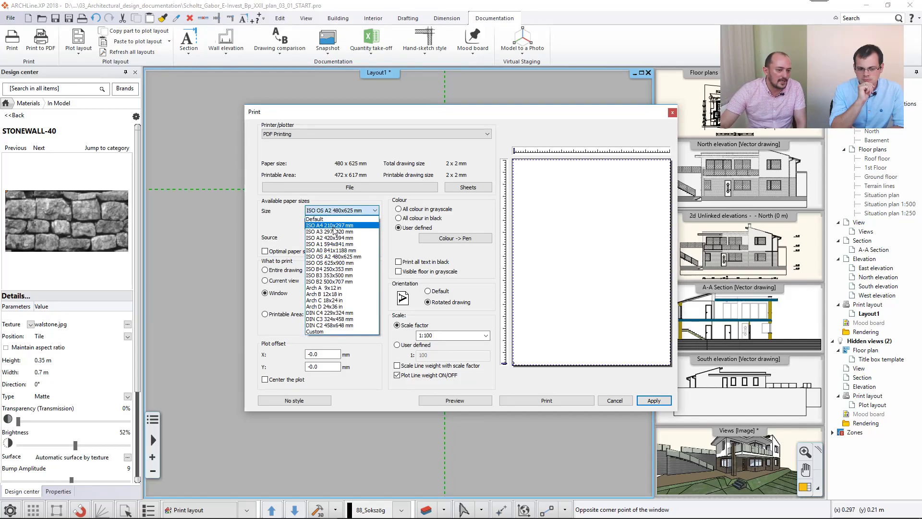
left_click(335, 225)
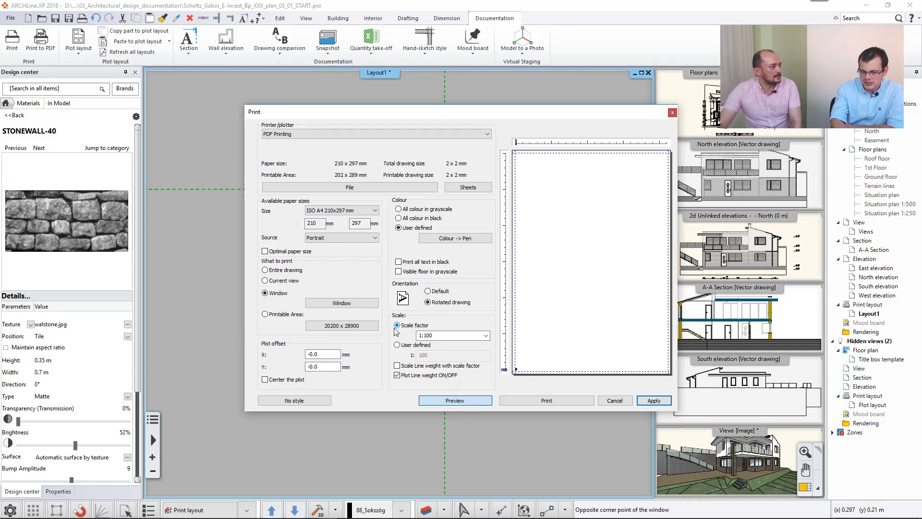
Preview the print at 1:1 scale with the plot centred and slightly shifted on the paper, and leave without printing.
left_click(485, 337)
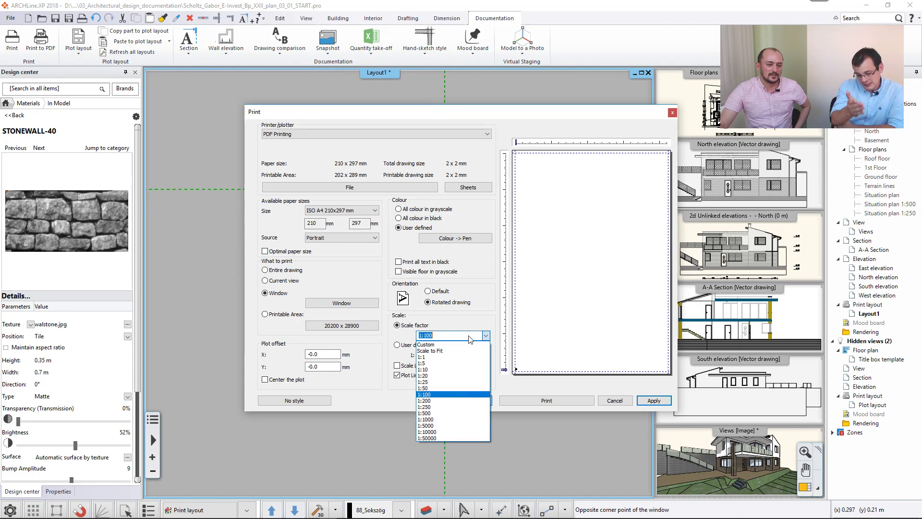
left_click(448, 357)
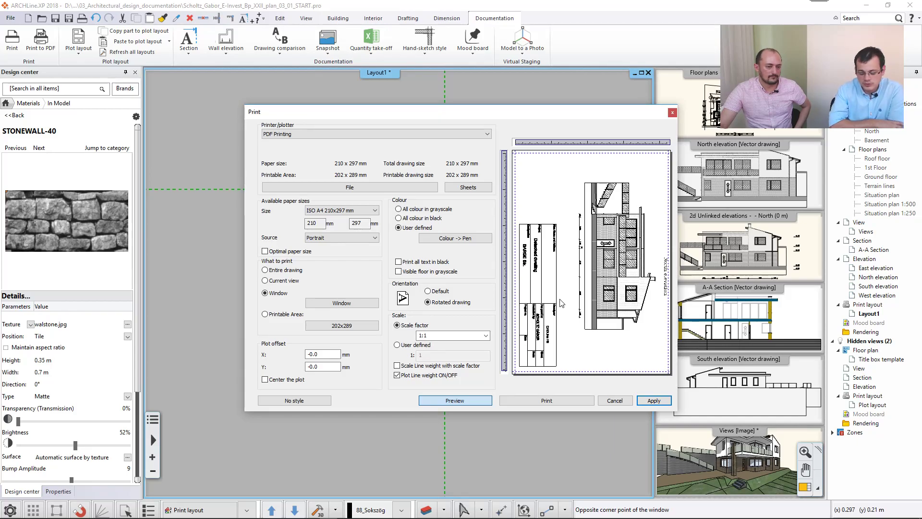
left_click(288, 380)
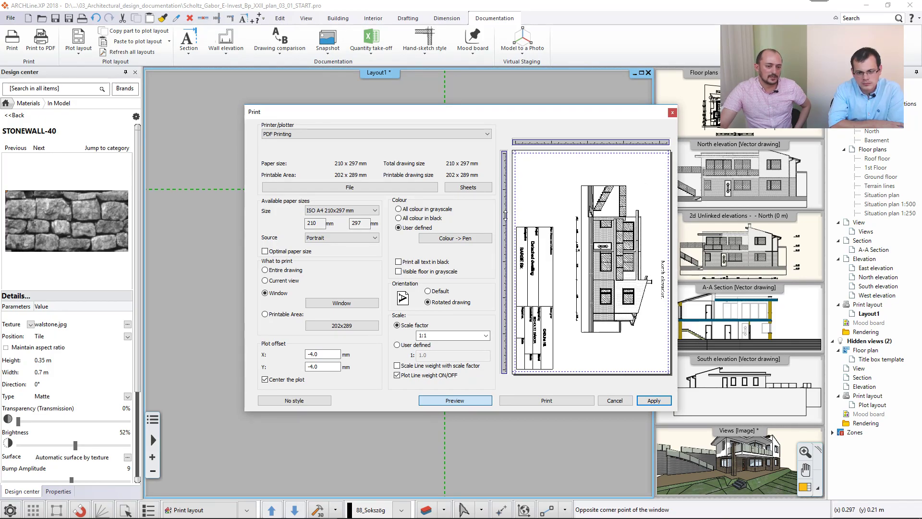
left_click_drag(505, 213, 505, 215)
left_click_drag(541, 142, 545, 142)
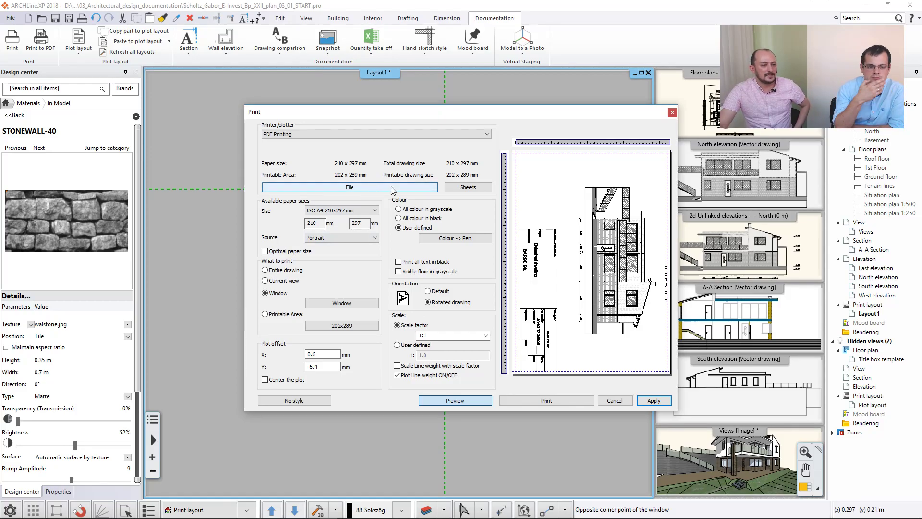
left_click(620, 401)
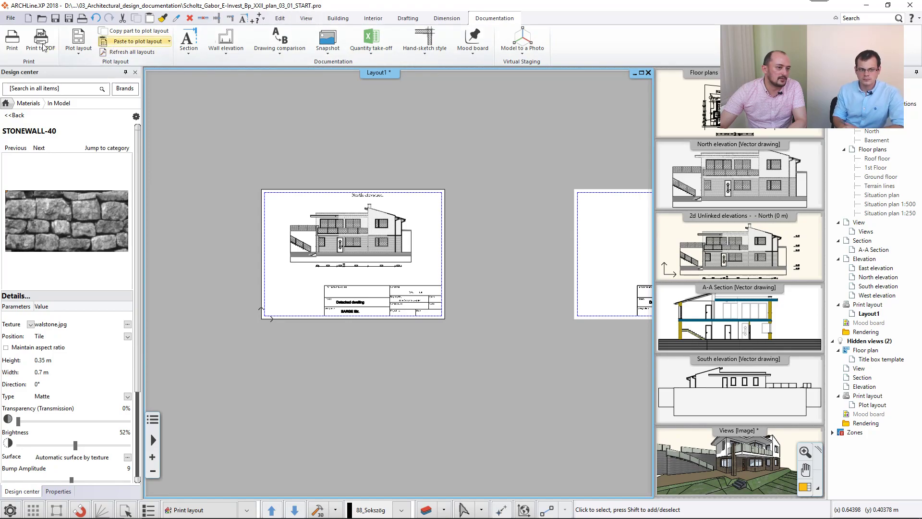
Open the plan_03_02_END project and discard the unsaved changes in the current project.
left_click(11, 19)
left_click(43, 54)
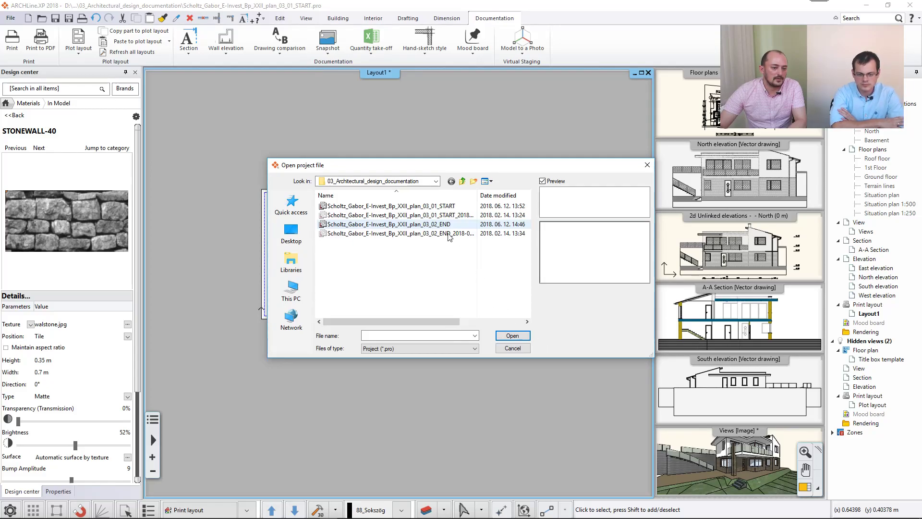
double_click(439, 217)
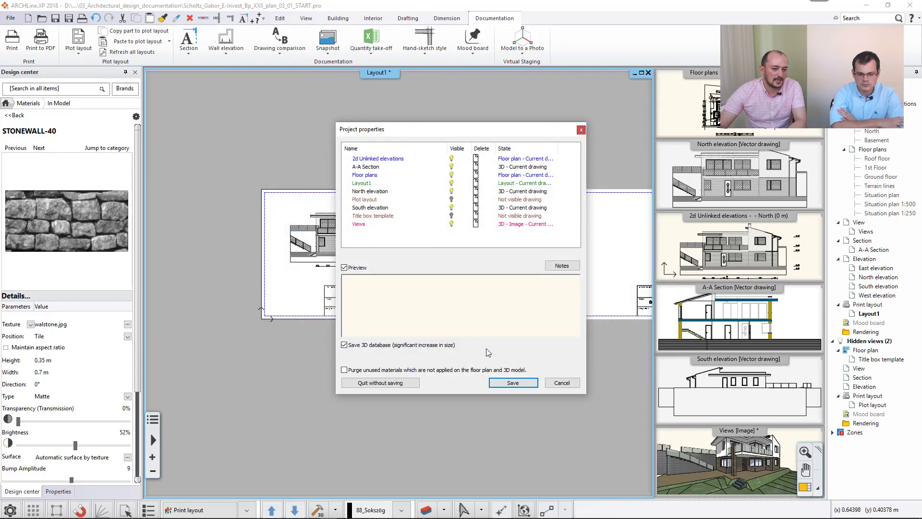
left_click(385, 383)
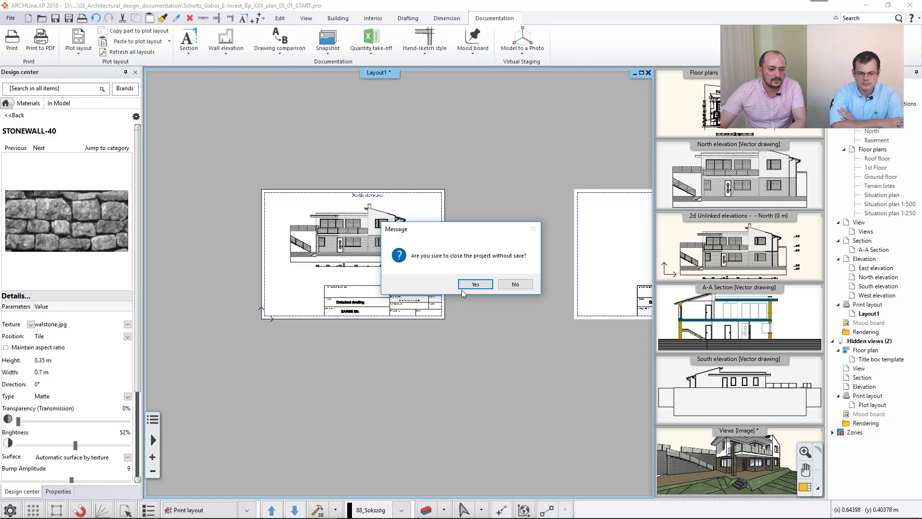
key("Return")
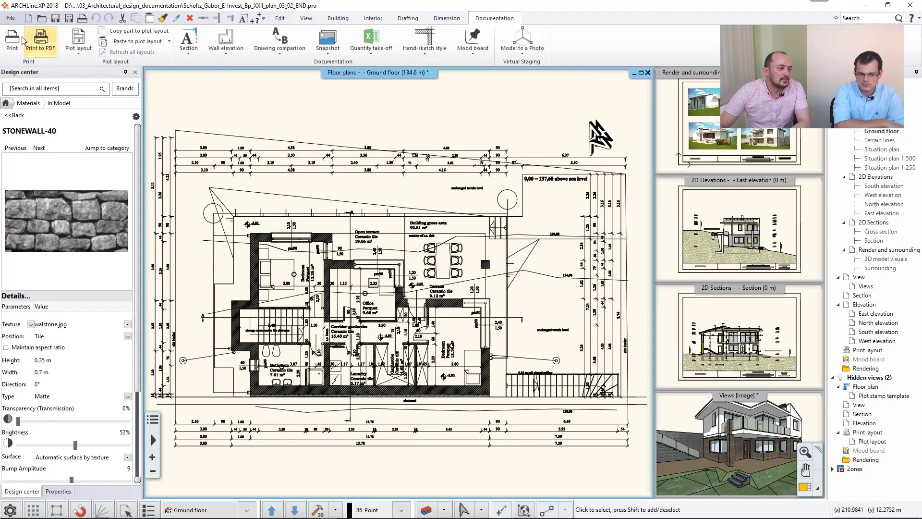
Open the print queue, and switch to Adobe Acrobat Reader to view the plan PDF in a smaller window over it.
left_click(10, 18)
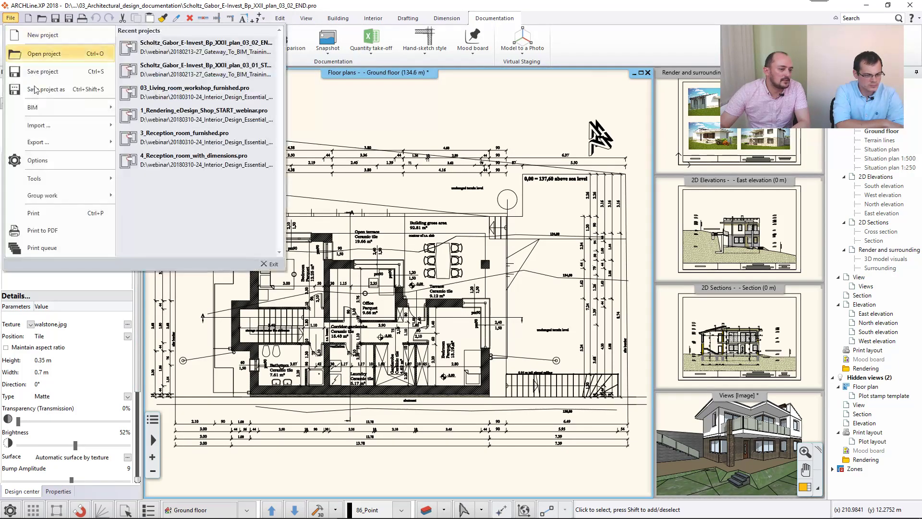
left_click(66, 248)
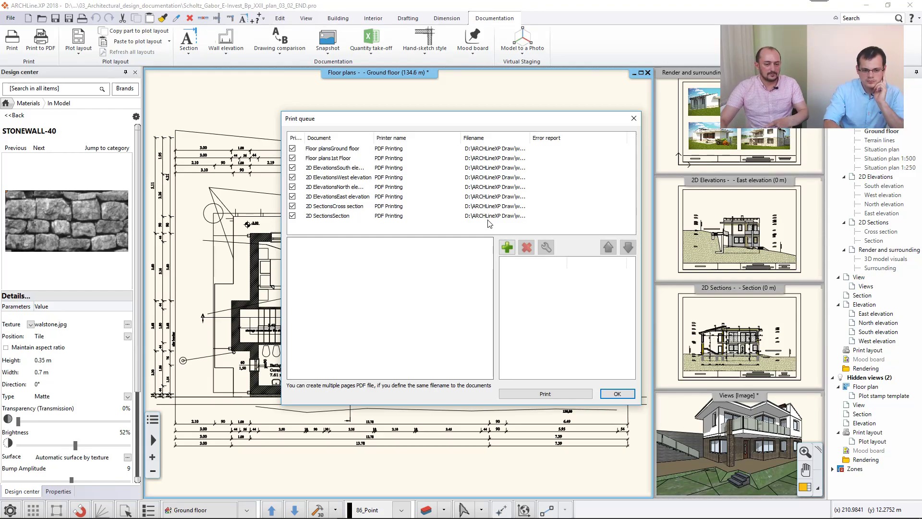
mouse_move(372, 516)
left_click(62, 511)
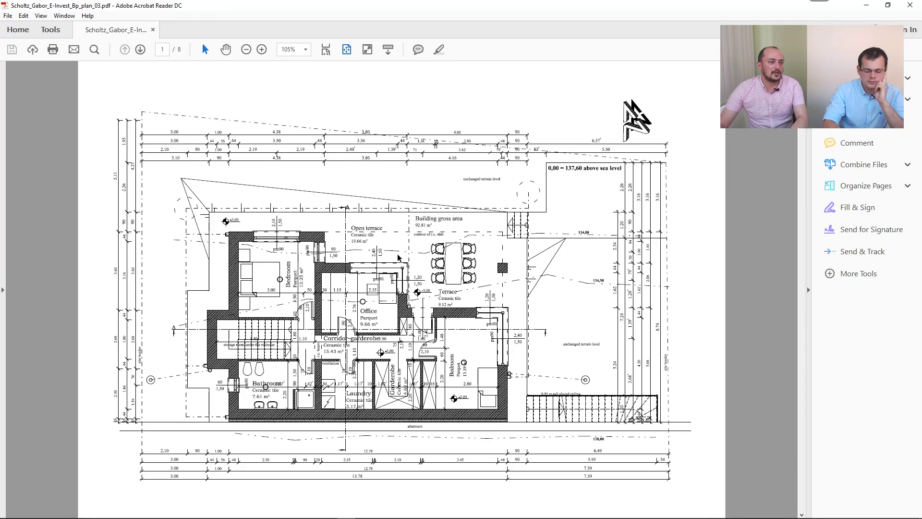
left_click_drag(584, 7, 647, 291)
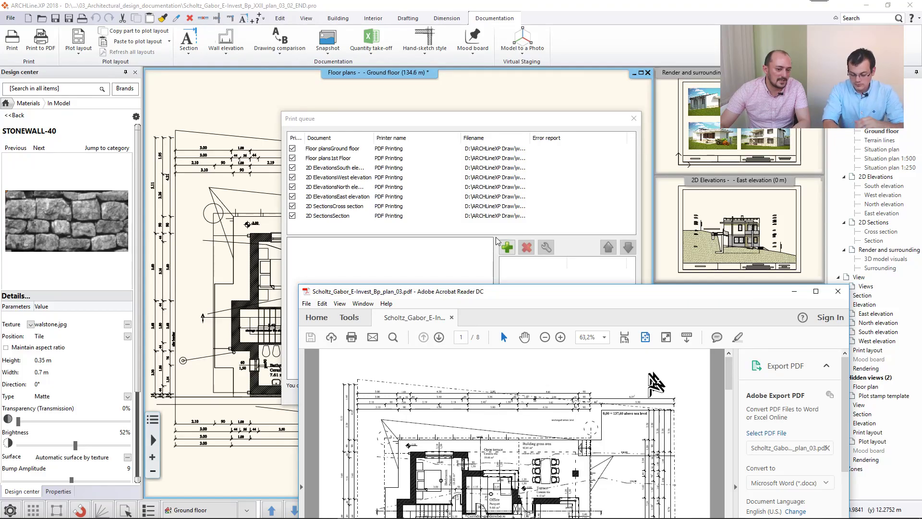
left_click_drag(510, 298, 429, 49)
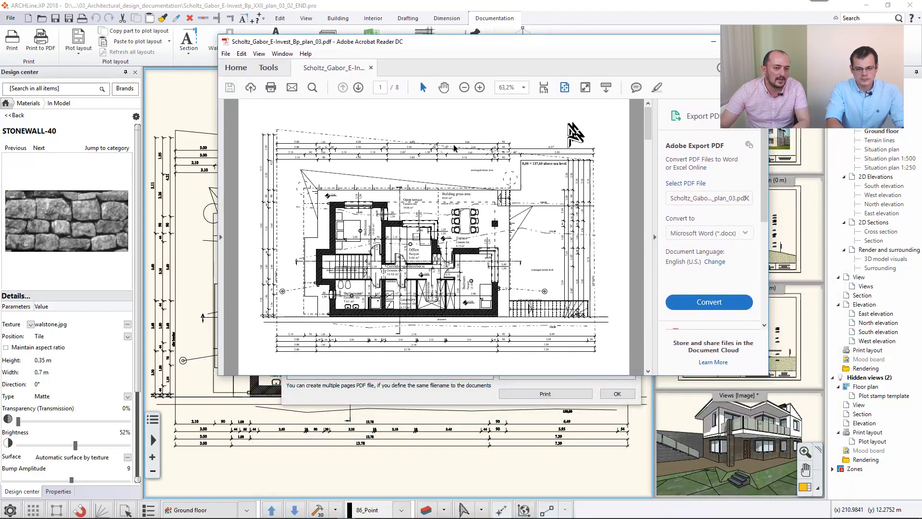
Page through the plan PDF to page 8, put it away and close the print queue.
left_click(358, 88)
left_click(358, 88)
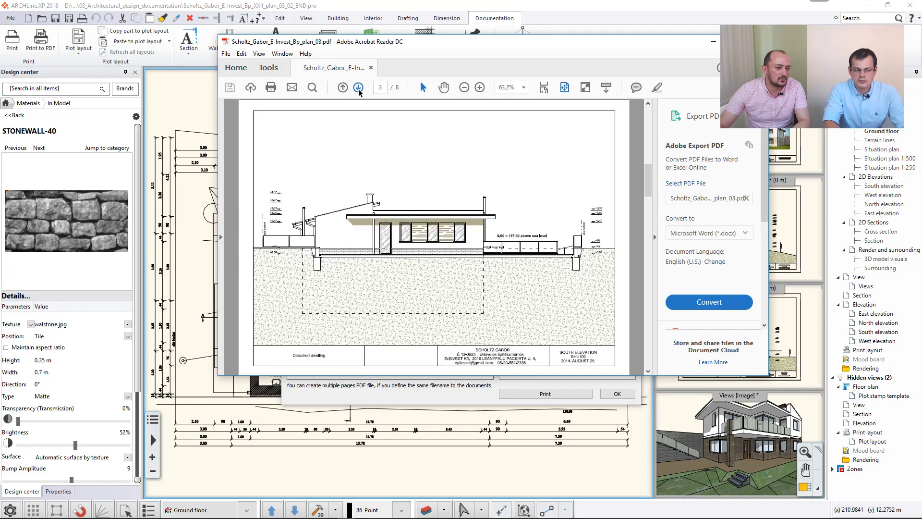
left_click(358, 89)
left_click(358, 89)
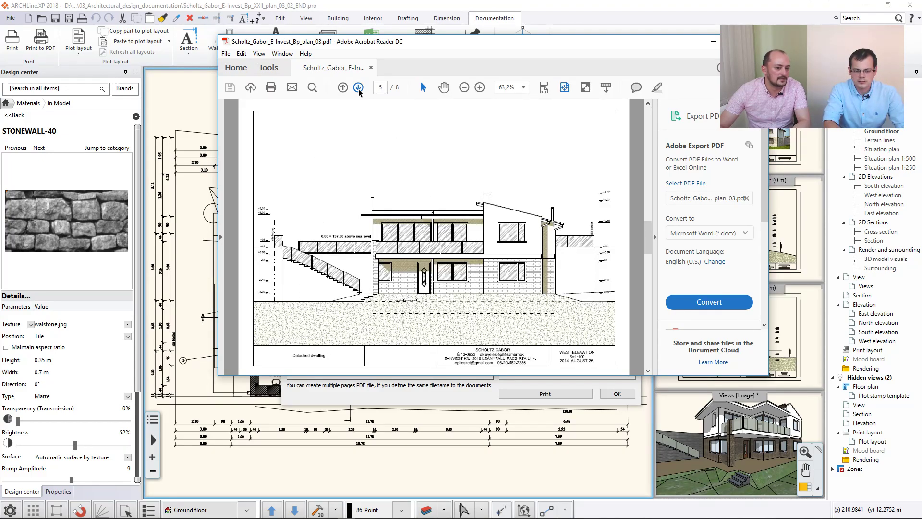
left_click(358, 88)
left_click(358, 89)
left_click(358, 88)
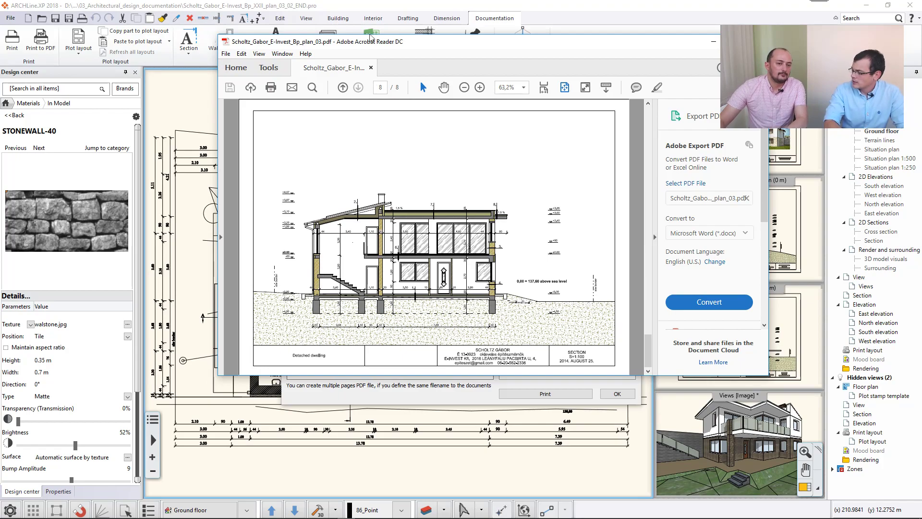
left_click(713, 41)
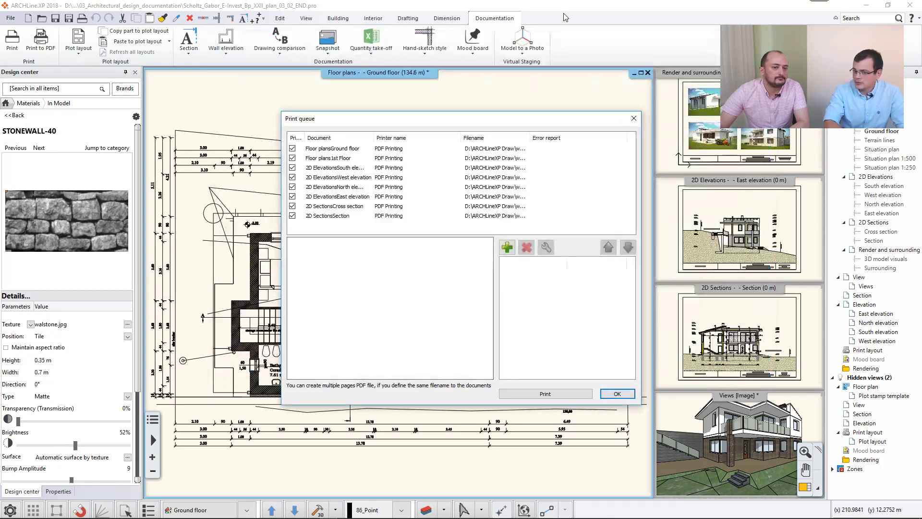
left_click(637, 118)
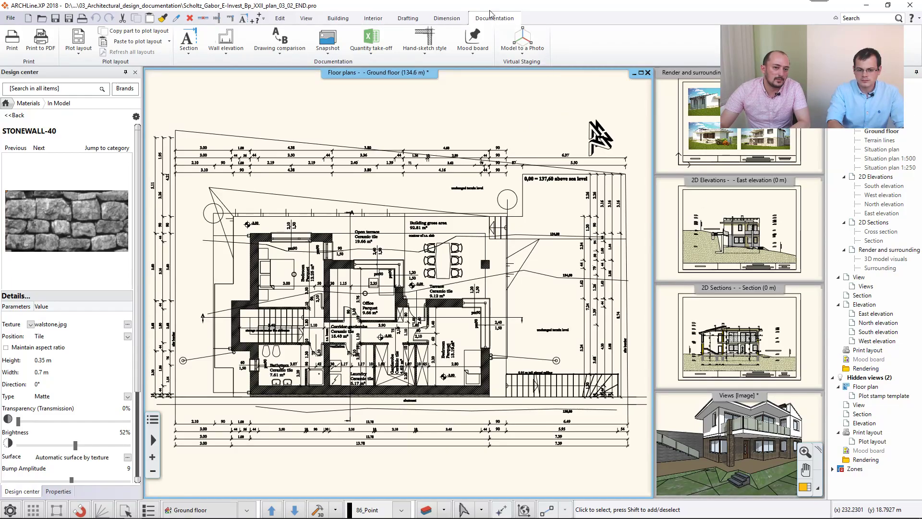
Generate the Rooms quantity take-off with updated rooms and areas, and save it over the existing Room Excel file.
left_click(374, 41)
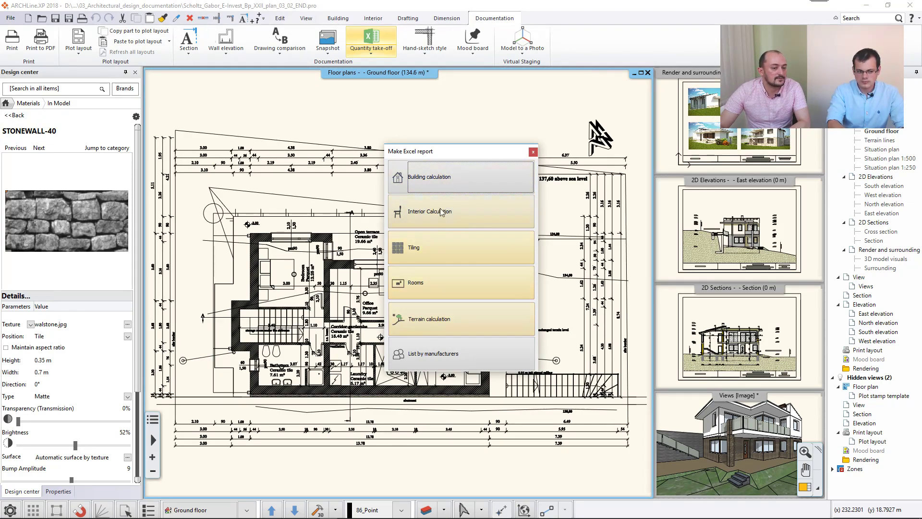
left_click(438, 287)
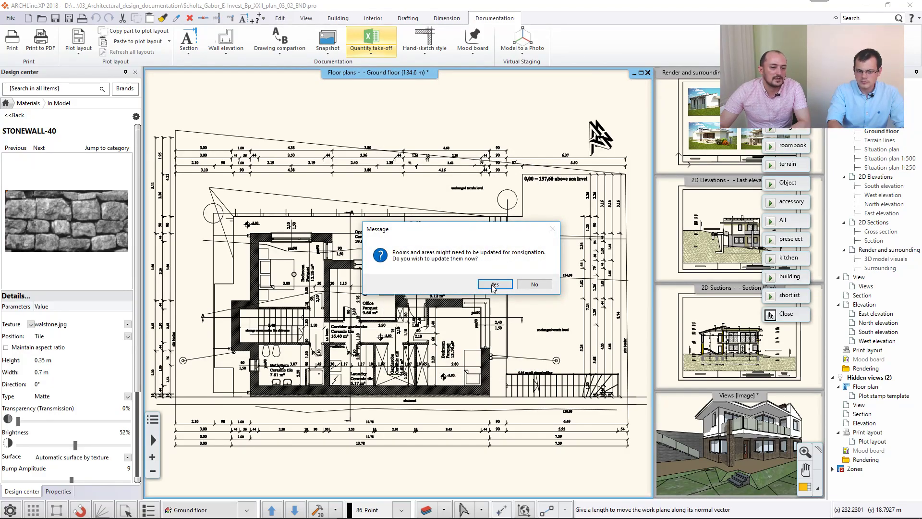
left_click(495, 285)
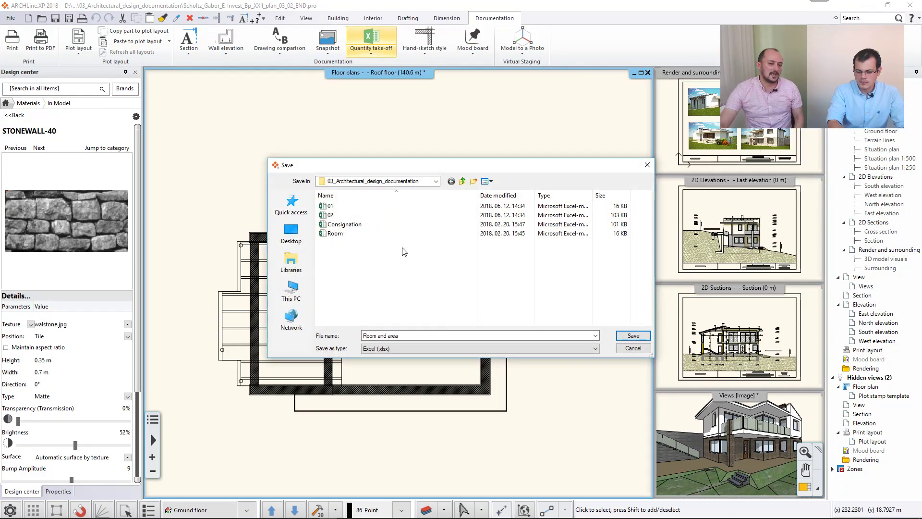
left_click(348, 235)
left_click(620, 336)
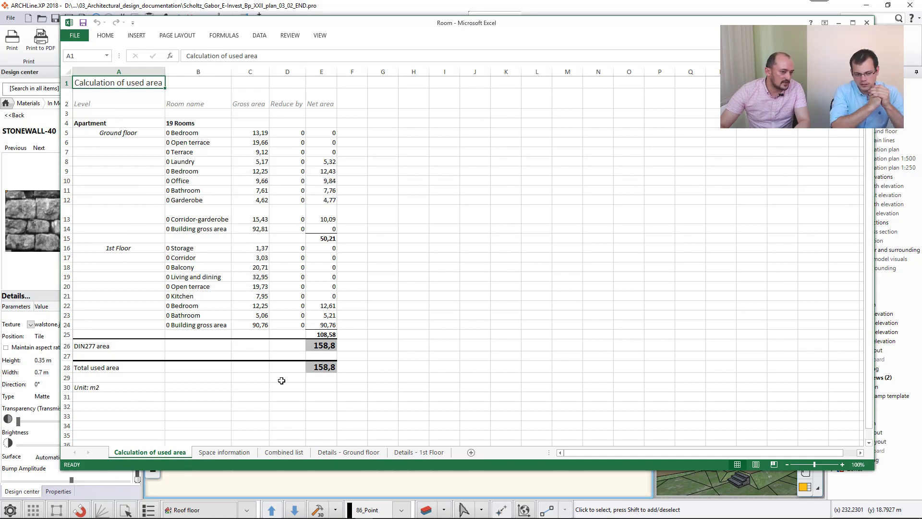
Examine the room names and gross areas of the ground floor rooms in the used area calculation.
key("Right")
key("Down")
key("Down")
key("Down")
key("Down")
key("Down")
key("Down")
key("Down")
key("Down")
key("Down")
key("Down")
key("Down")
key("Down")
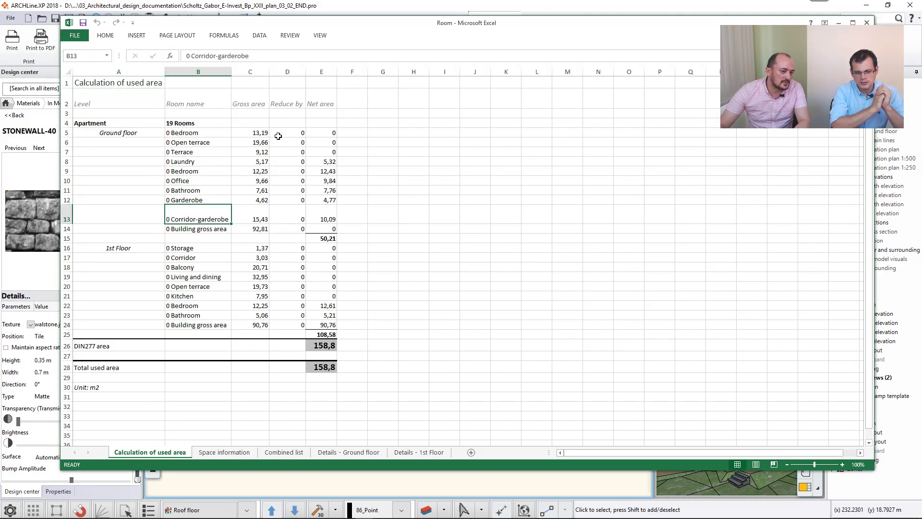
key("Right")
Review the Space information, Combined list, and ground and 1st floor Details sheets, and leave the Room workbook.
left_click(224, 451)
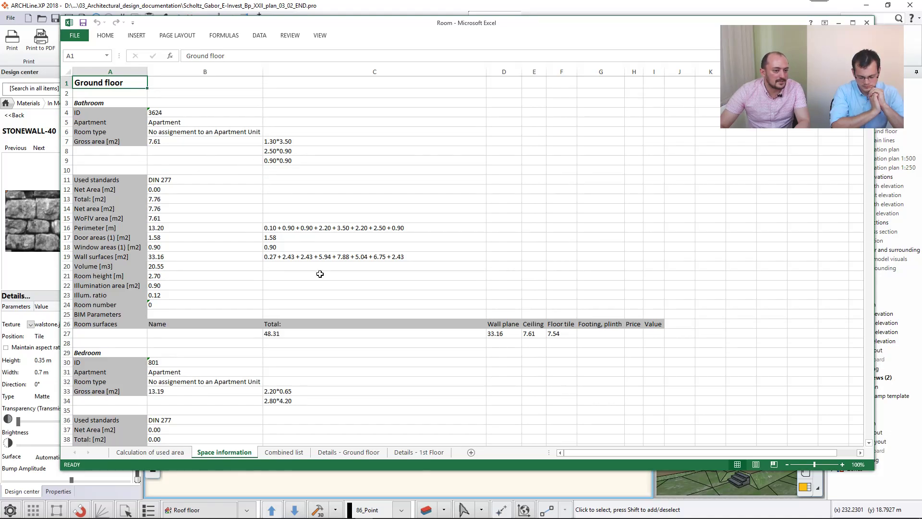
left_click(284, 452)
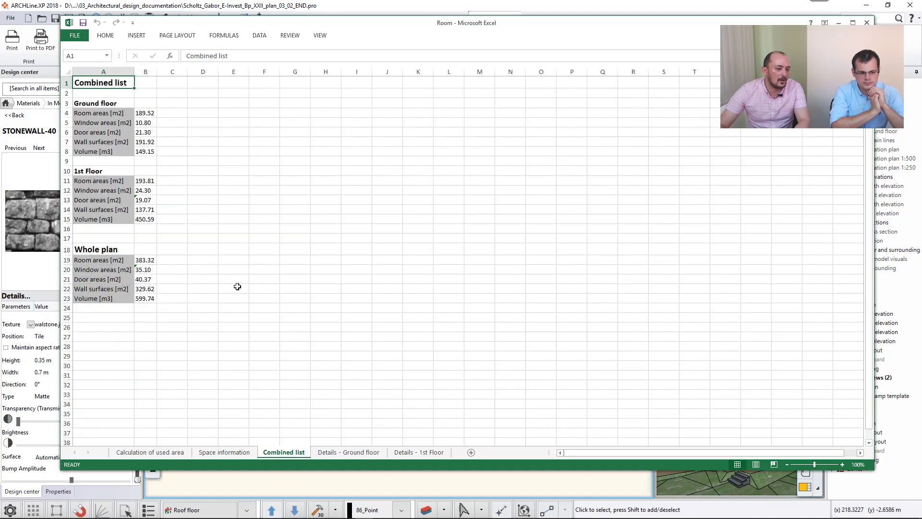
left_click(344, 452)
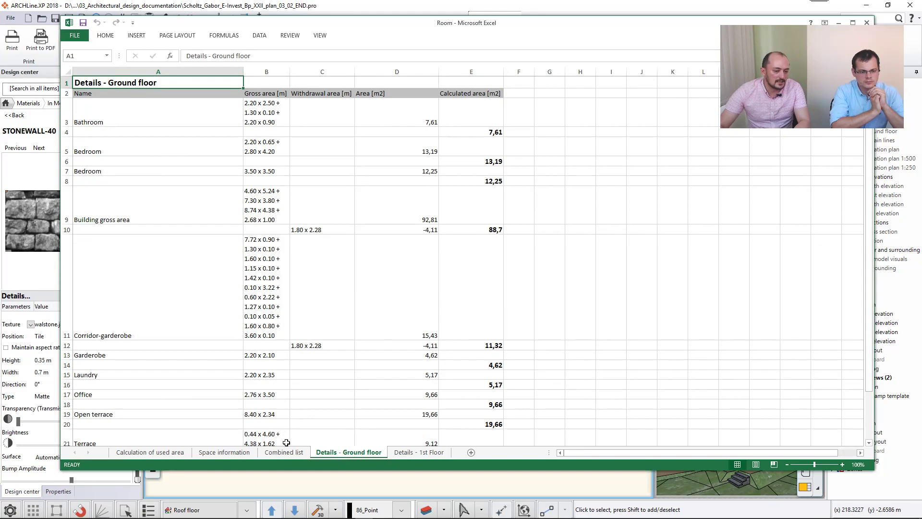
left_click(418, 452)
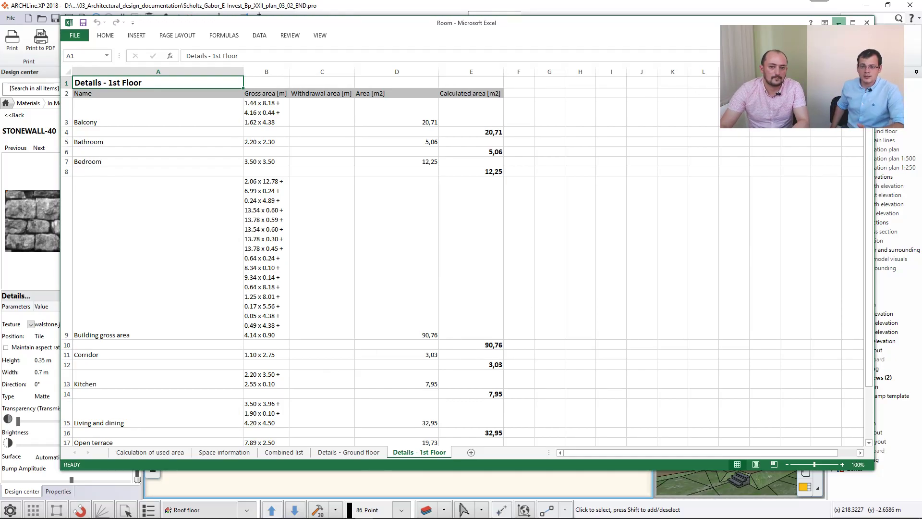
key("alt+F4")
Generate the Building calculation Excel report for all element classes and save it over the existing Consignation file.
left_click(375, 50)
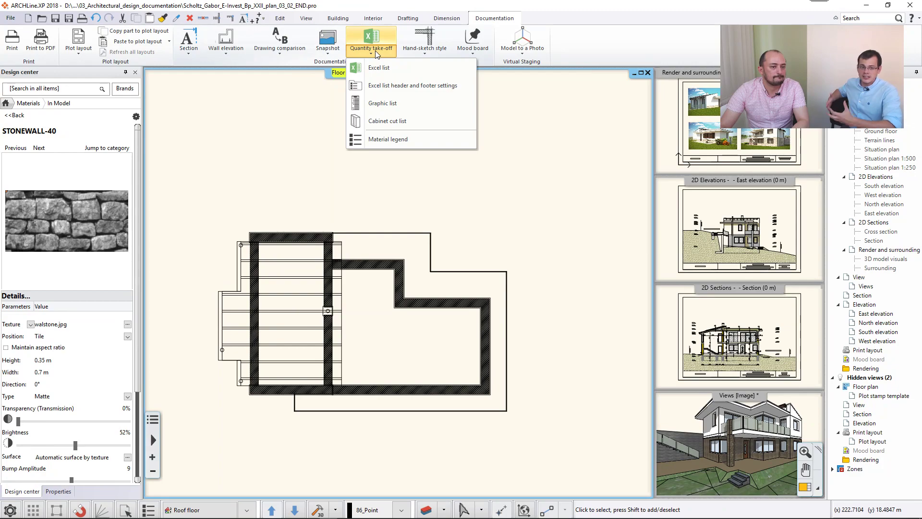
left_click(379, 68)
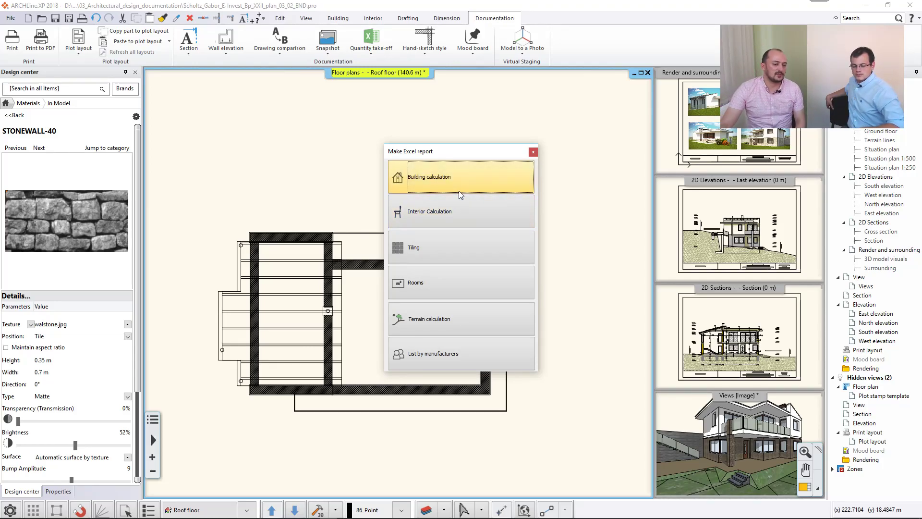
left_click(448, 178)
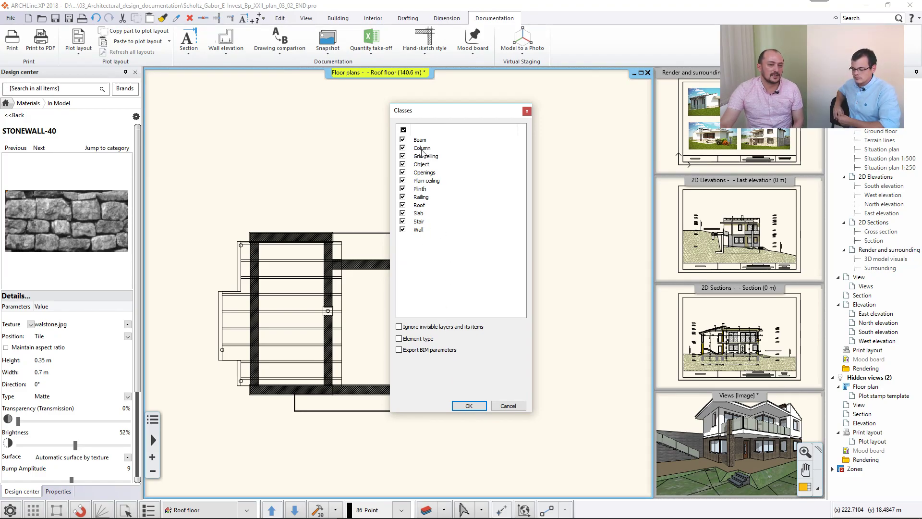
left_click(465, 405)
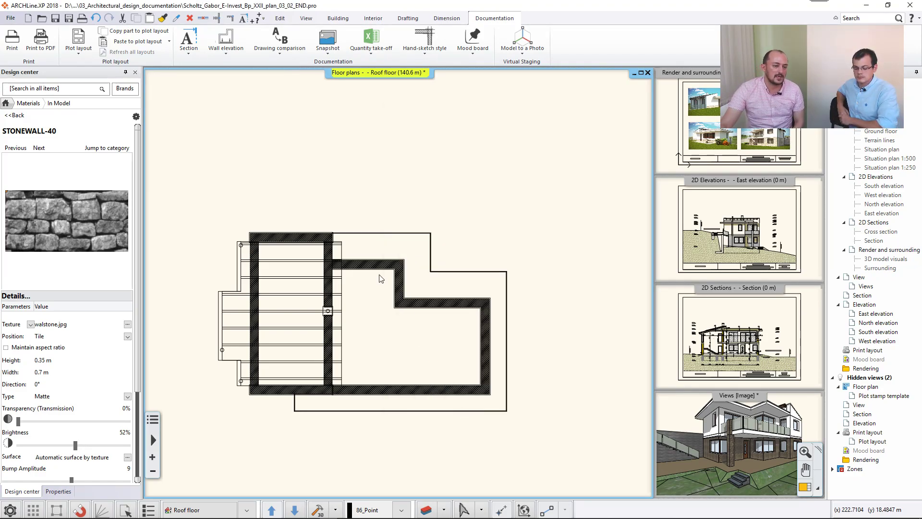
left_click(344, 224)
left_click(631, 335)
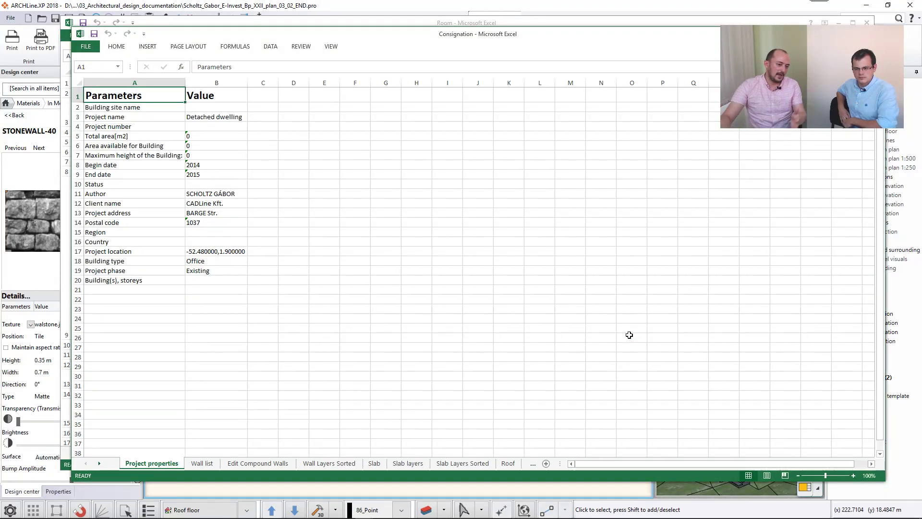
Review the Wall list, Edit Compound Walls and Wall Layers Sorted sheets of the Consignation workbook.
left_click(202, 462)
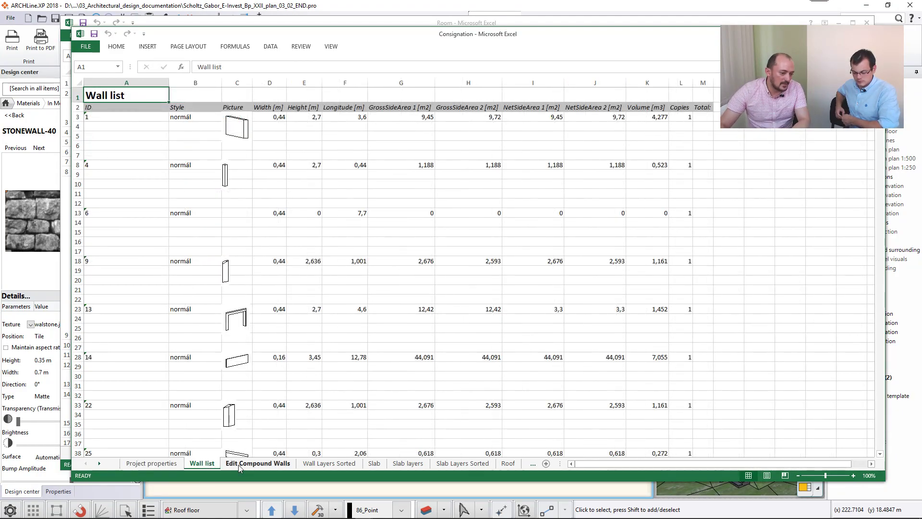
left_click(274, 463)
left_click(329, 464)
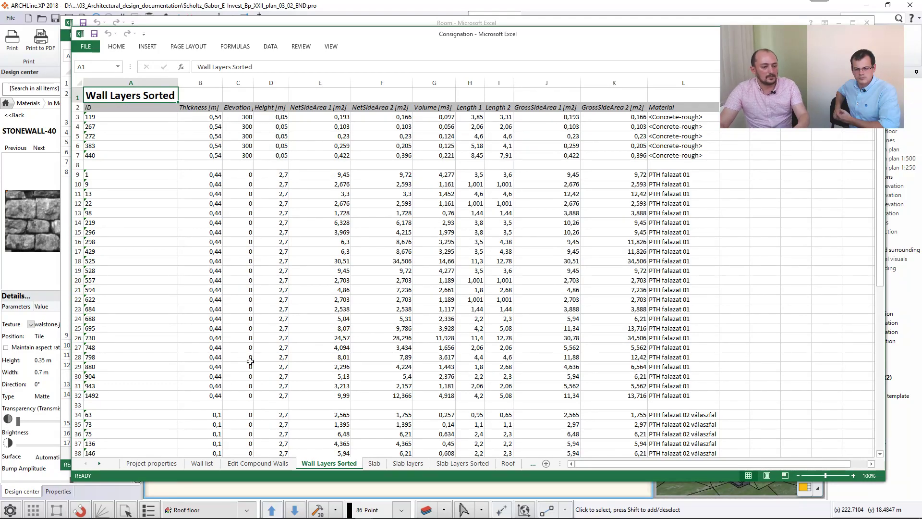
Check the element IDs in the Edit Compound Walls sheet, and switch back to ARCHLine.XP with the ground floor plan open.
left_click(273, 464)
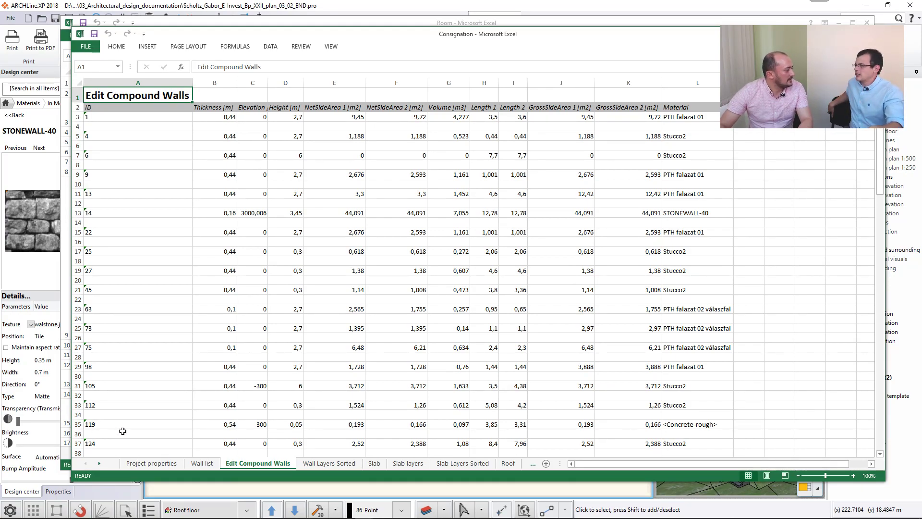
left_click(428, 8)
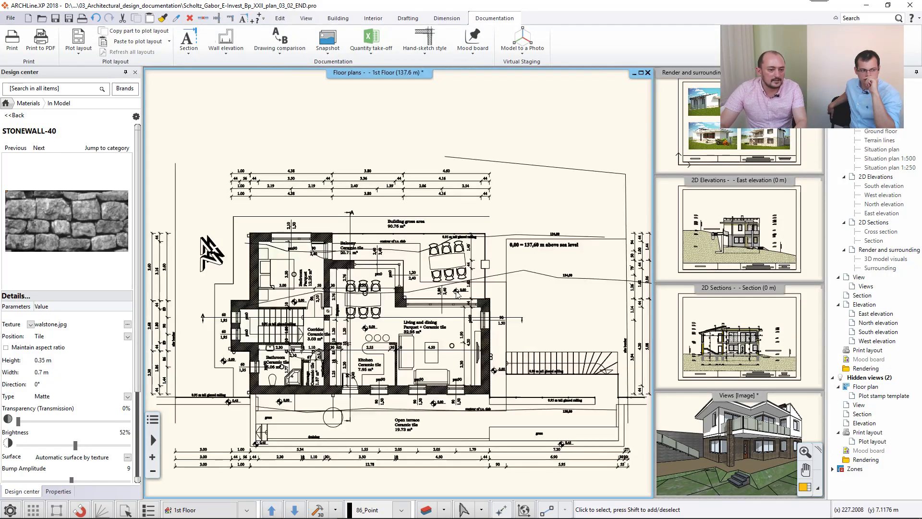
key("Page_Down")
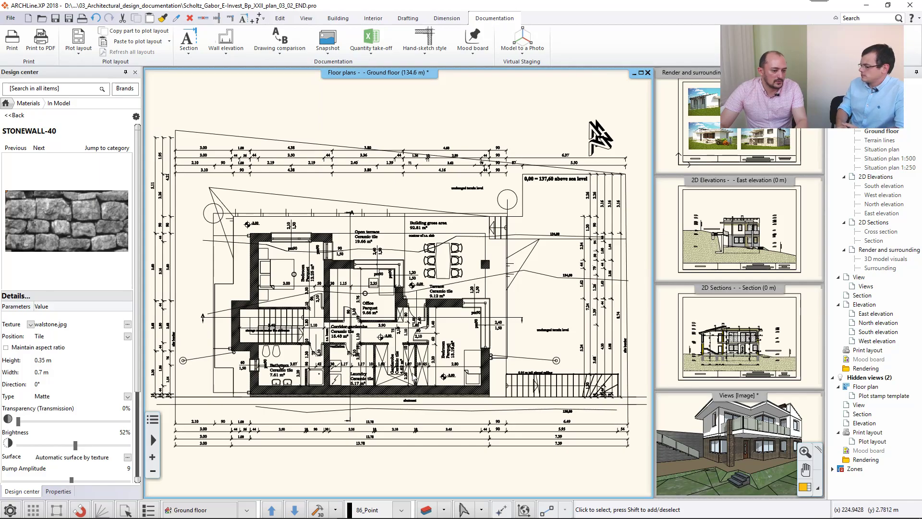
Find the element whose ID equals 112 by selecting by properties.
left_click(126, 510)
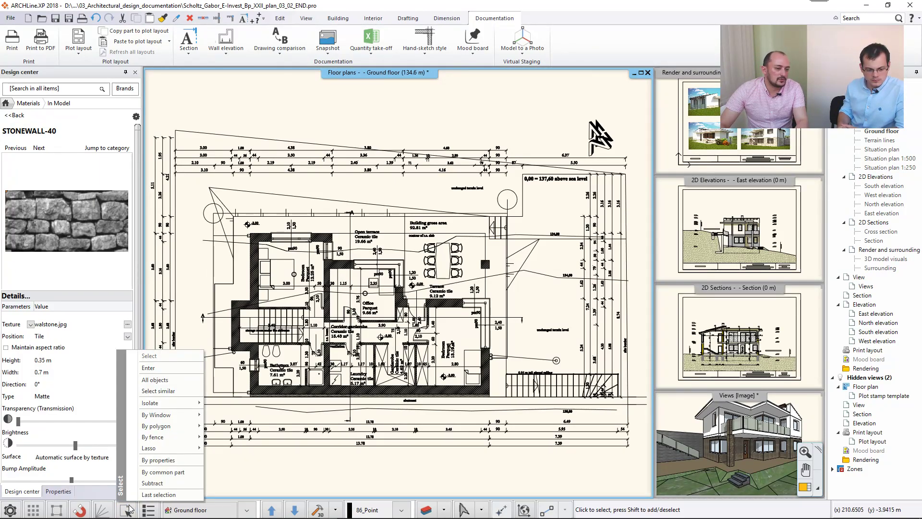
left_click(161, 460)
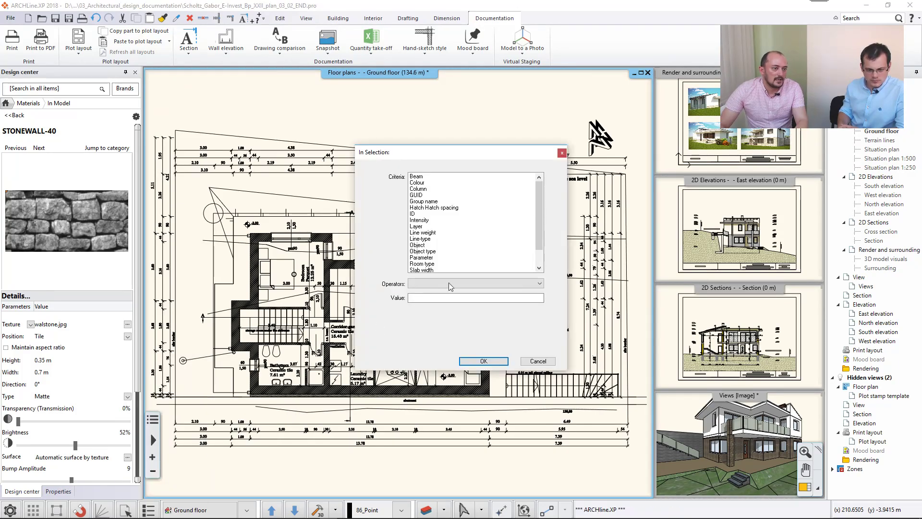
left_click(412, 214)
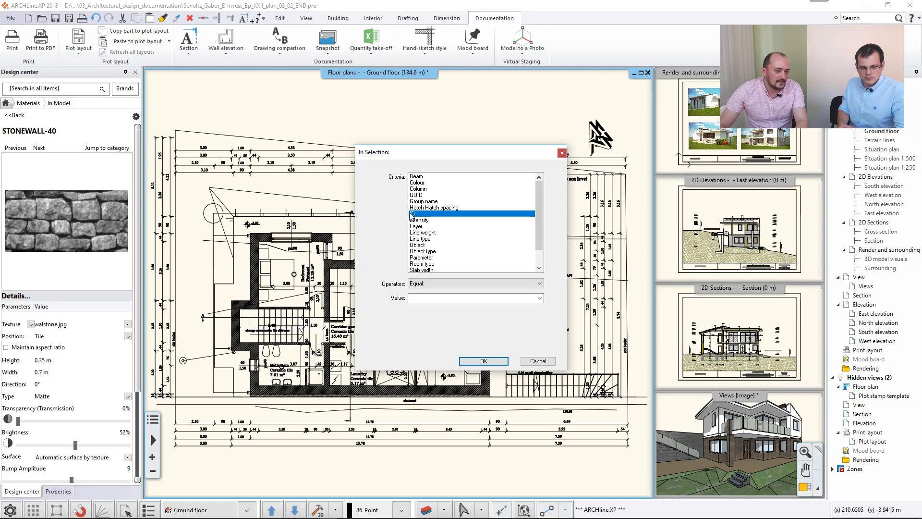
left_click(429, 298)
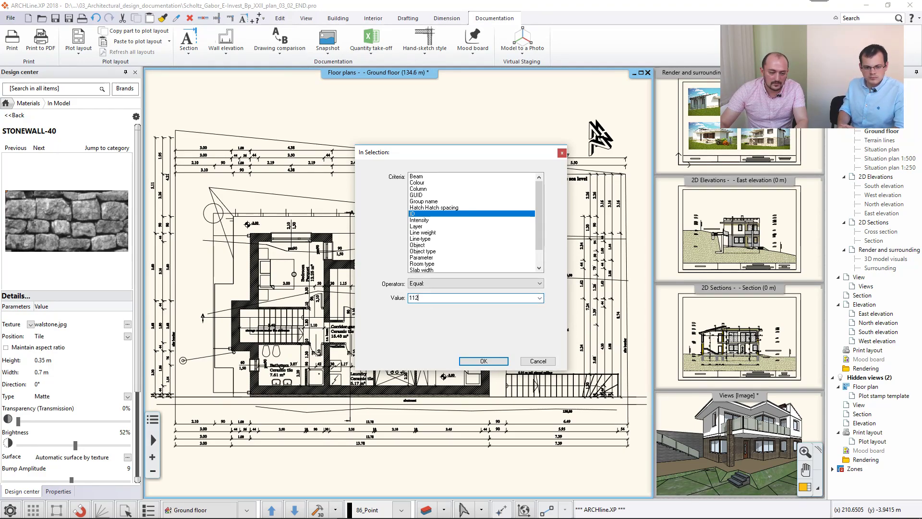
type("112")
left_click(483, 361)
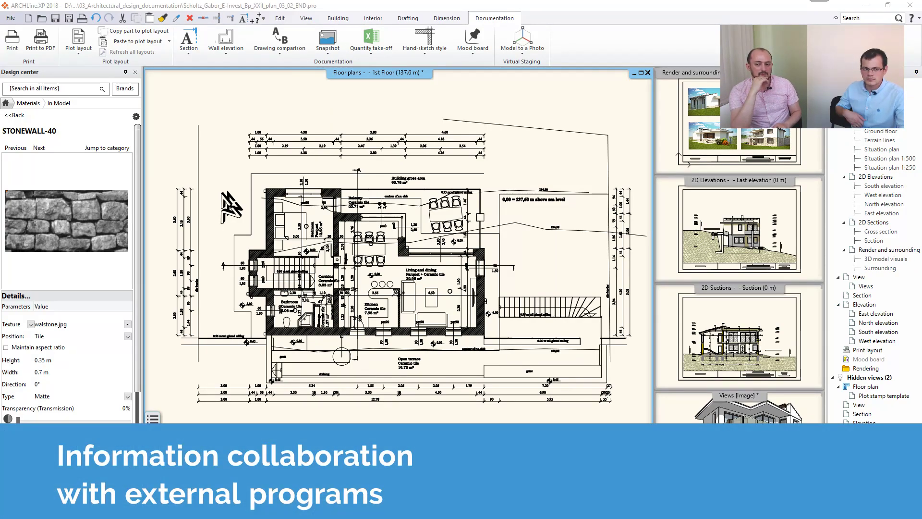
Examine the file formats available for exporting the project, and leave without saving.
left_click(11, 17)
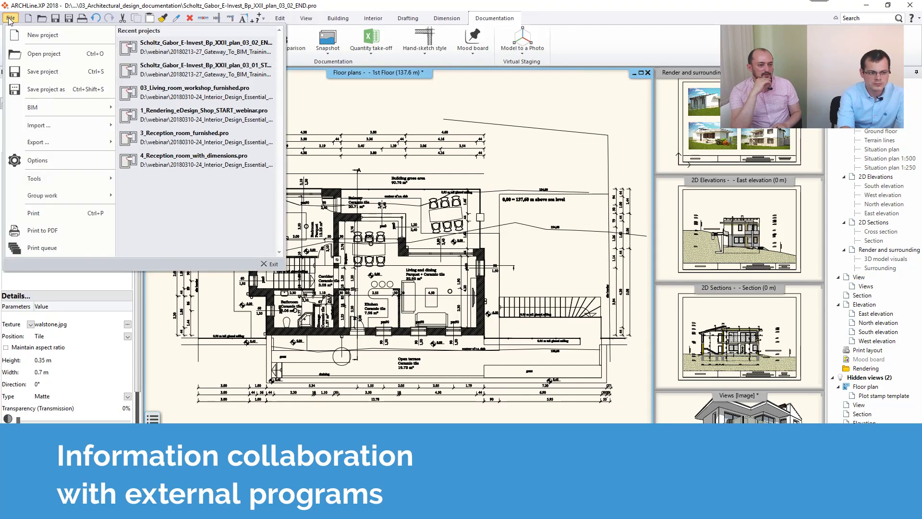
mouse_move(55, 140)
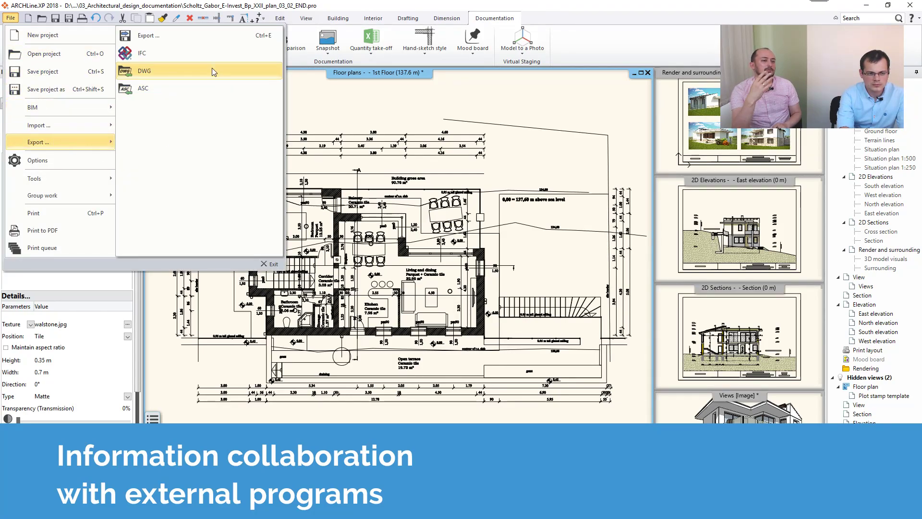
left_click(217, 39)
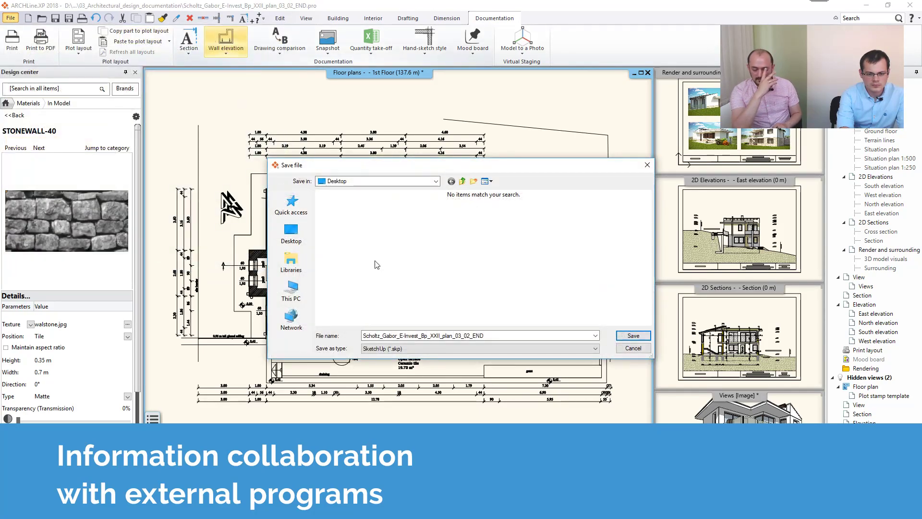
left_click(432, 350)
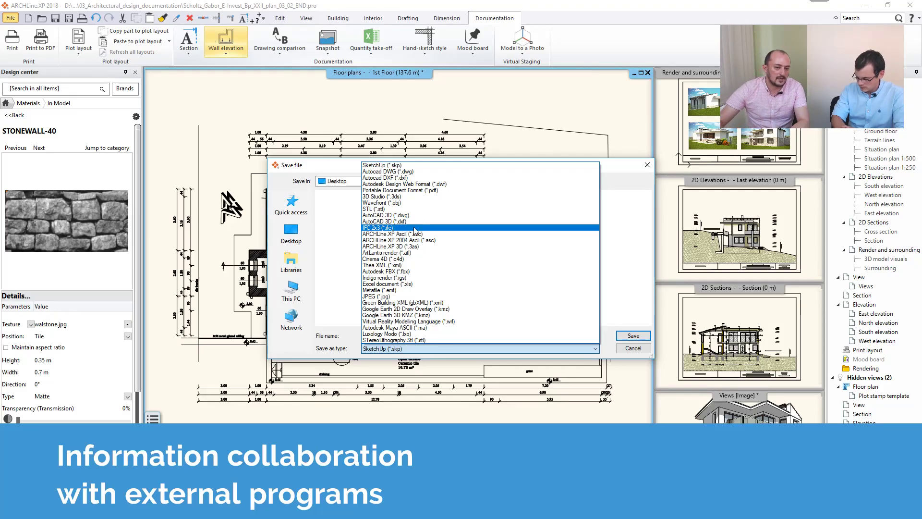
left_click(550, 315)
left_click(616, 349)
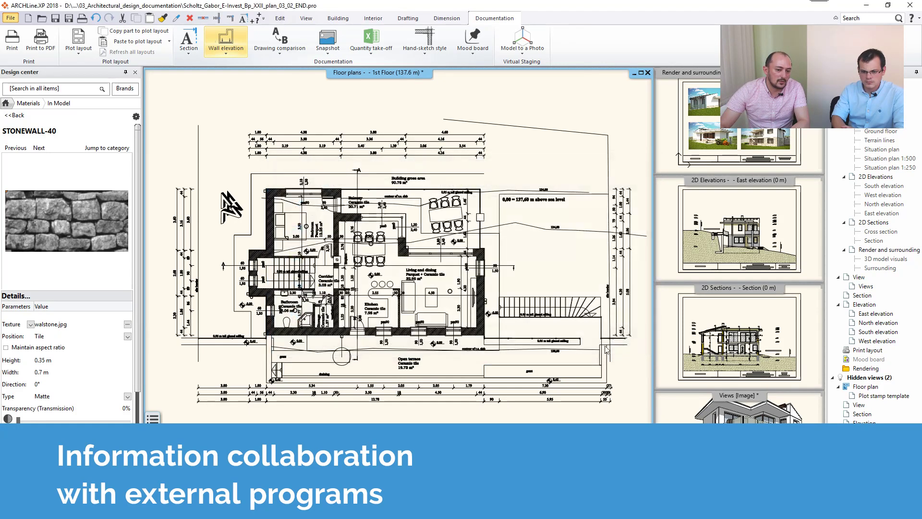
Inspect the BIM parameters of the 1st floor bedroom's exterior wall, and close its properties without changes.
scroll(361, 246, "up", 5)
left_click(274, 218)
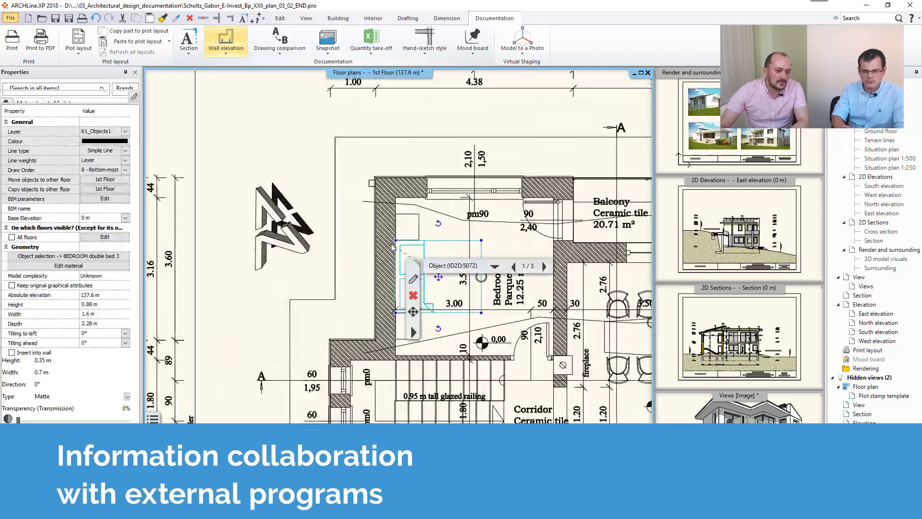
scroll(398, 264, "up", 3)
left_click(377, 214)
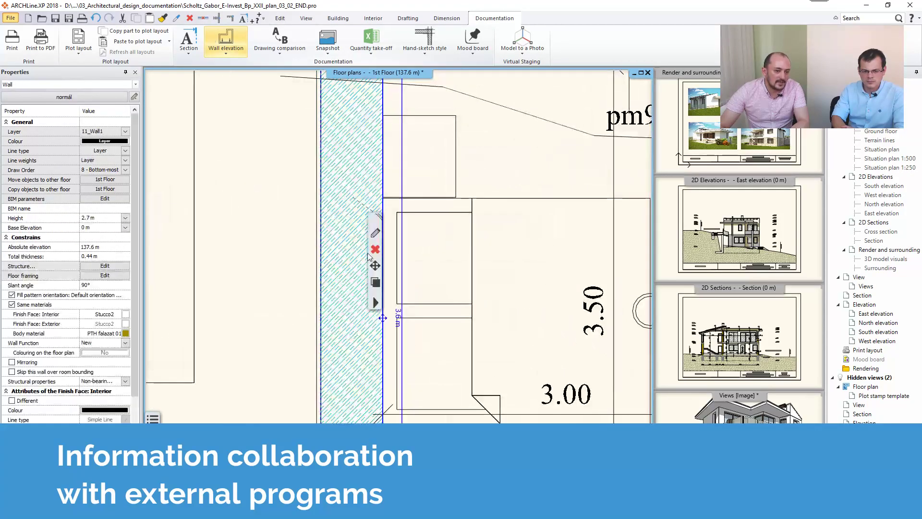
left_click(376, 235)
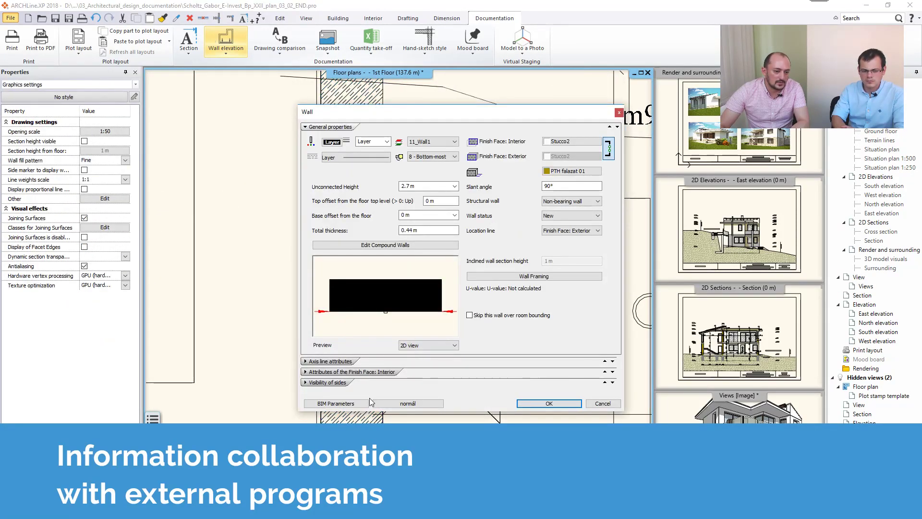
left_click(343, 405)
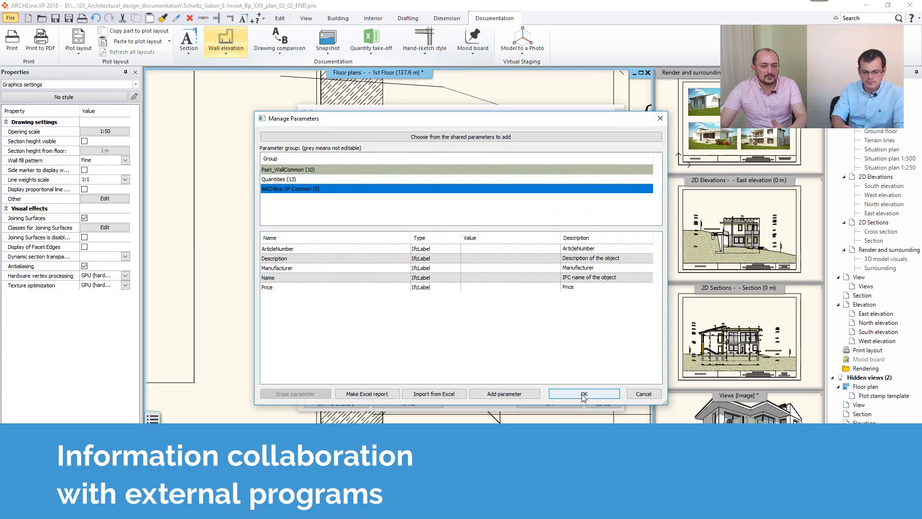
left_click(614, 399)
left_click(609, 404)
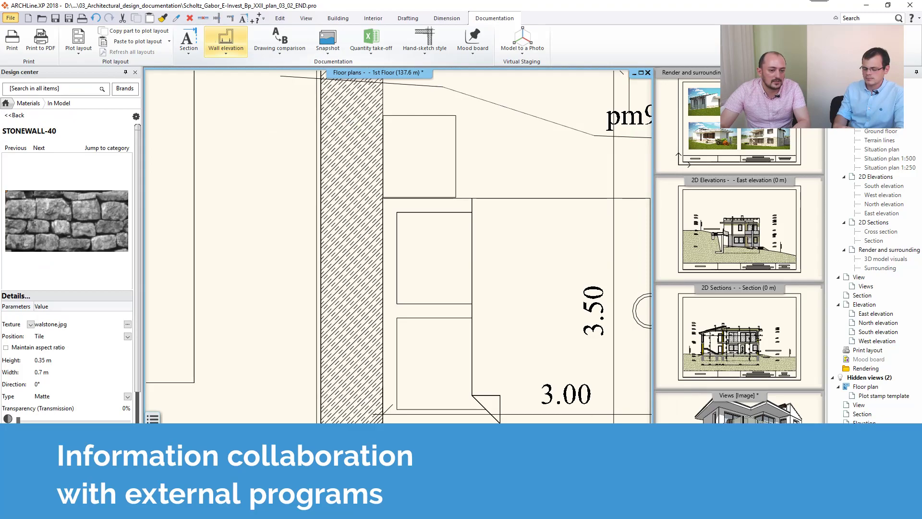
scroll(367, 244, "down", 6)
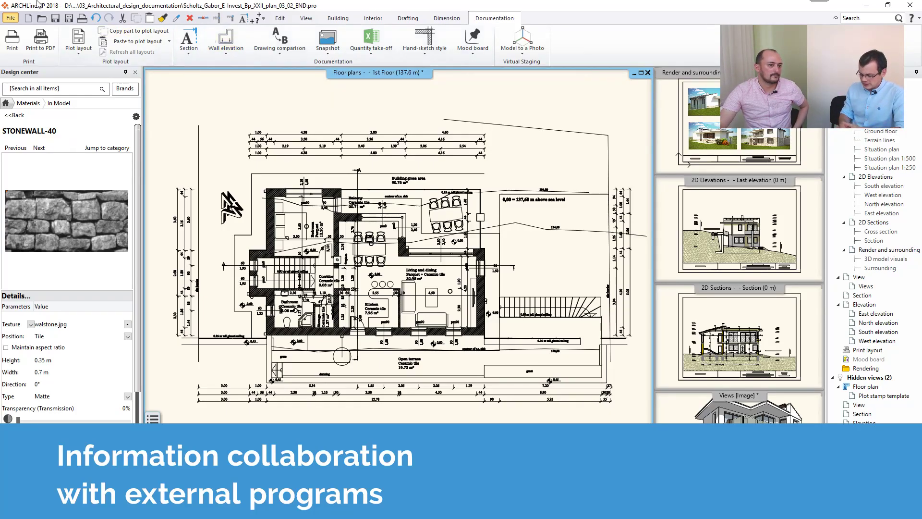
Review the list of supported export file types once more, and cancel the export.
left_click(8, 19)
mouse_move(105, 134)
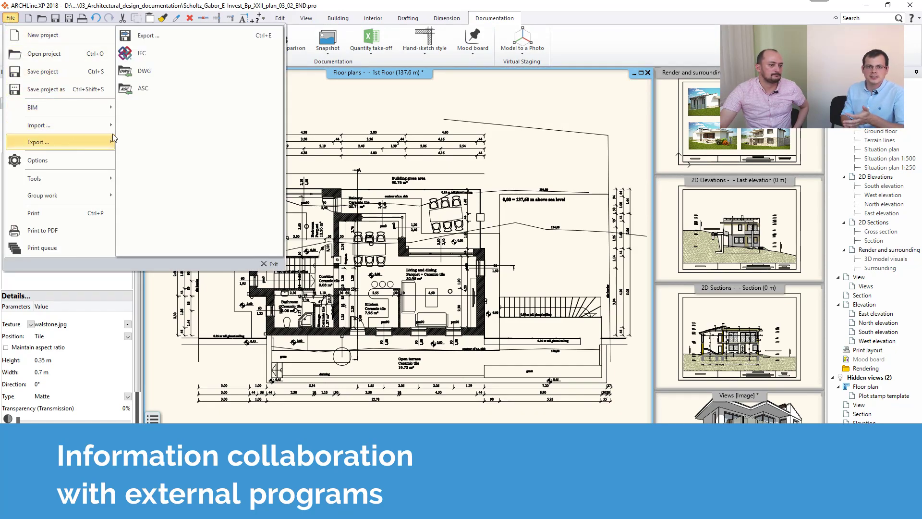
left_click(168, 37)
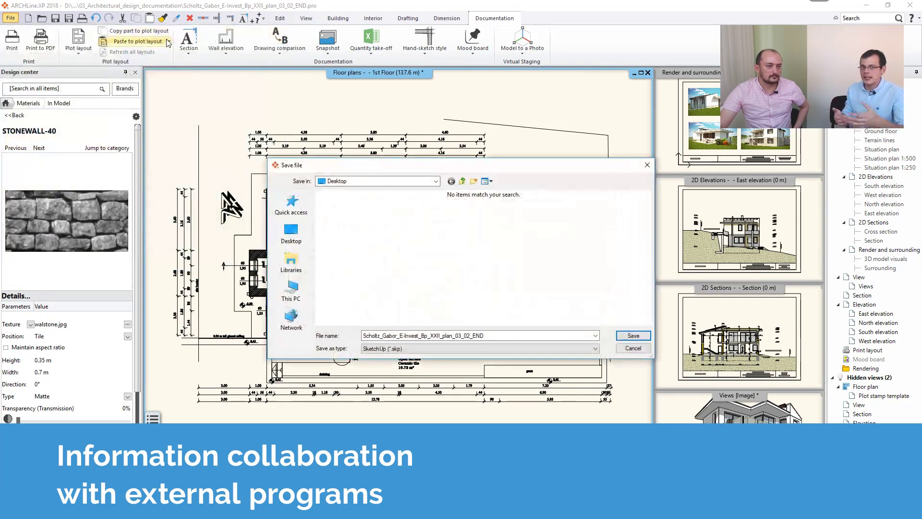
left_click(459, 350)
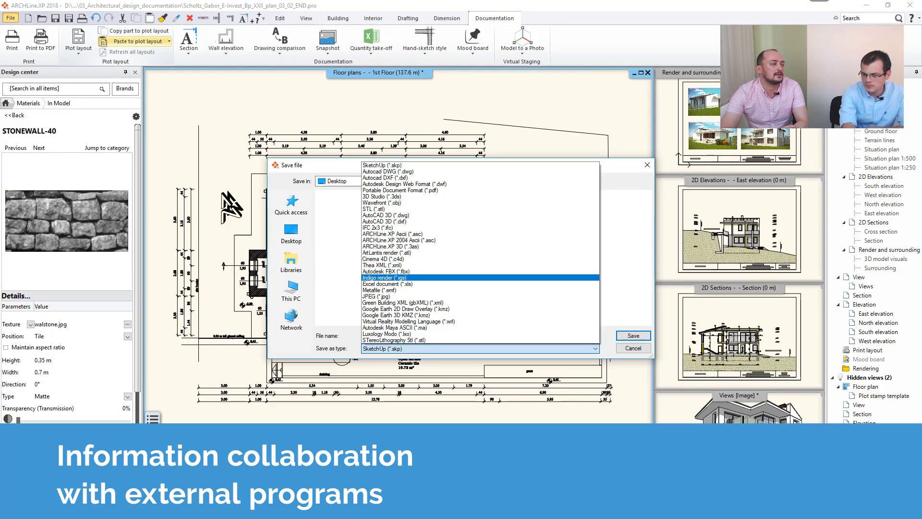
left_click(861, 355)
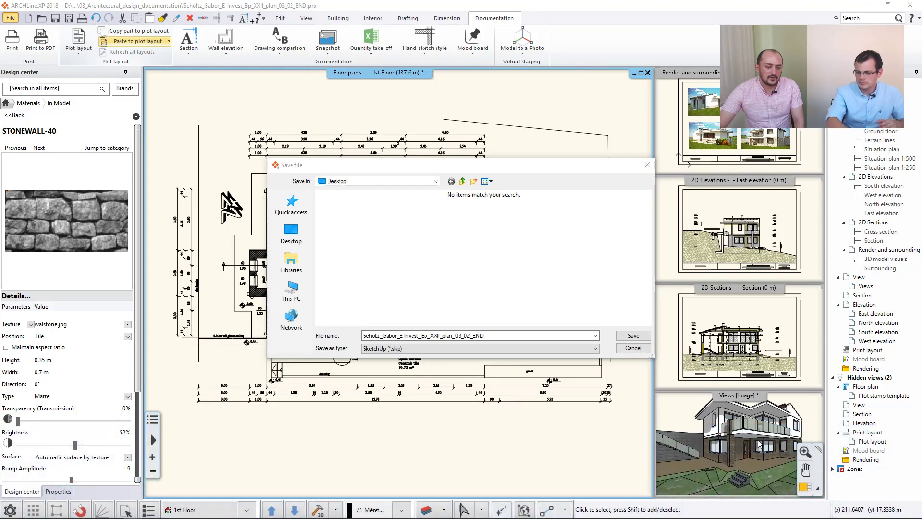
left_click(632, 348)
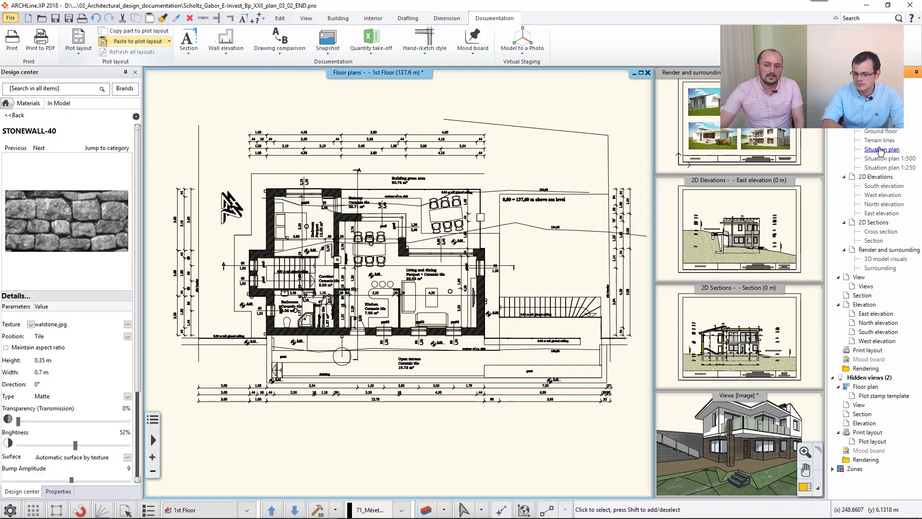
Open the Situation plan and the North elevation, and enlarge the elevation before returning to the tiled layout.
double_click(880, 150)
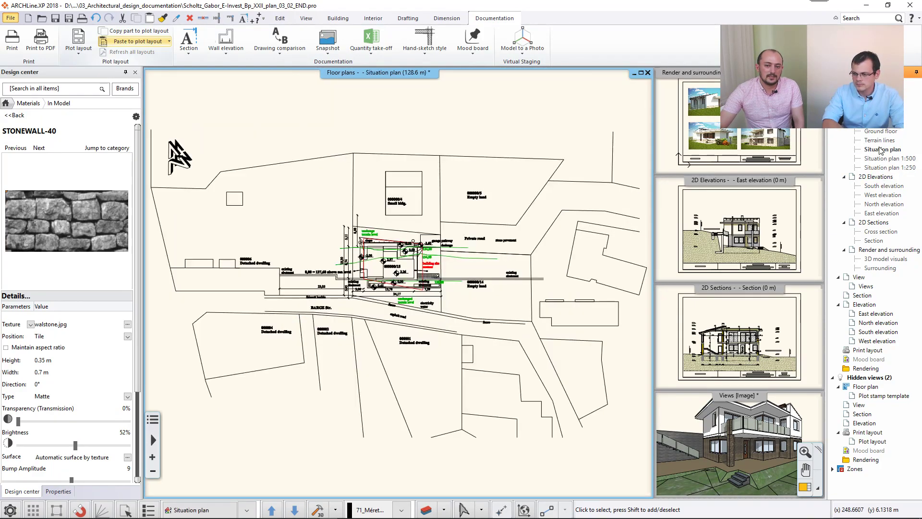
double_click(884, 204)
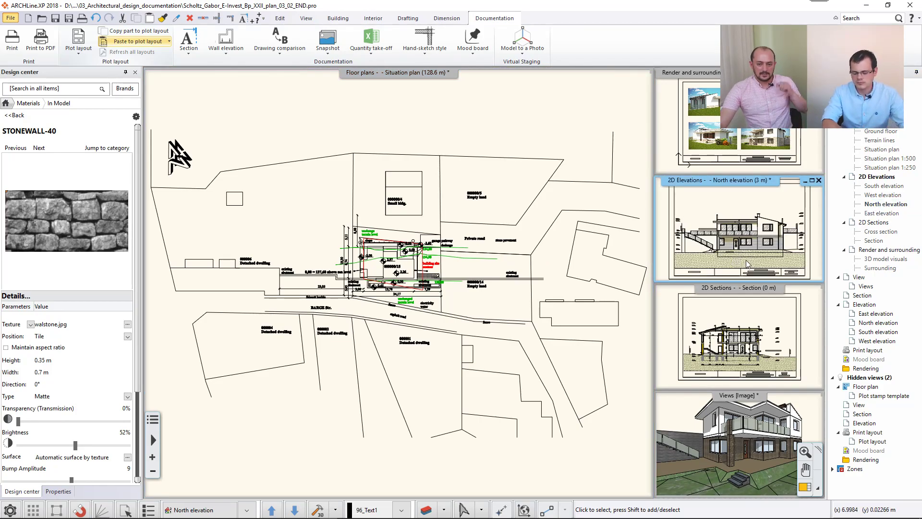
left_click(812, 181)
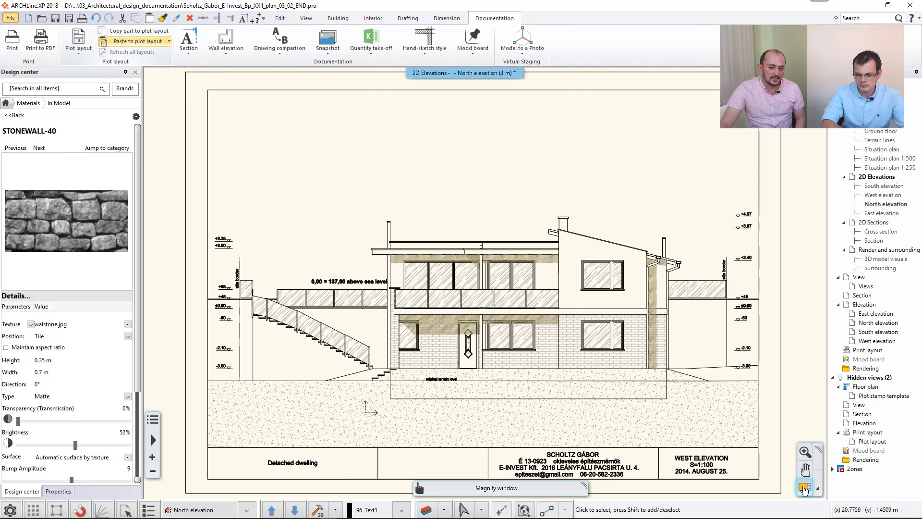
left_click(804, 489)
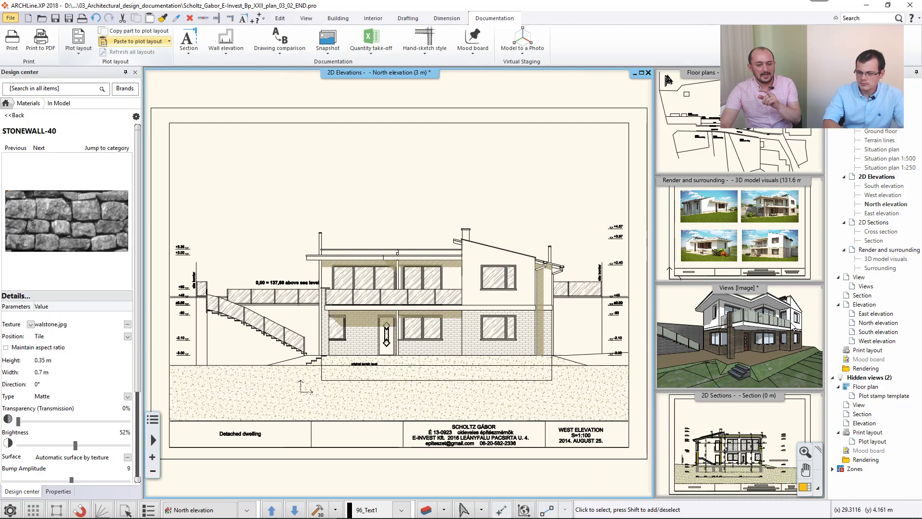
View the 3D model image in a magnified window, and restore the tiled window layout.
left_click(802, 488)
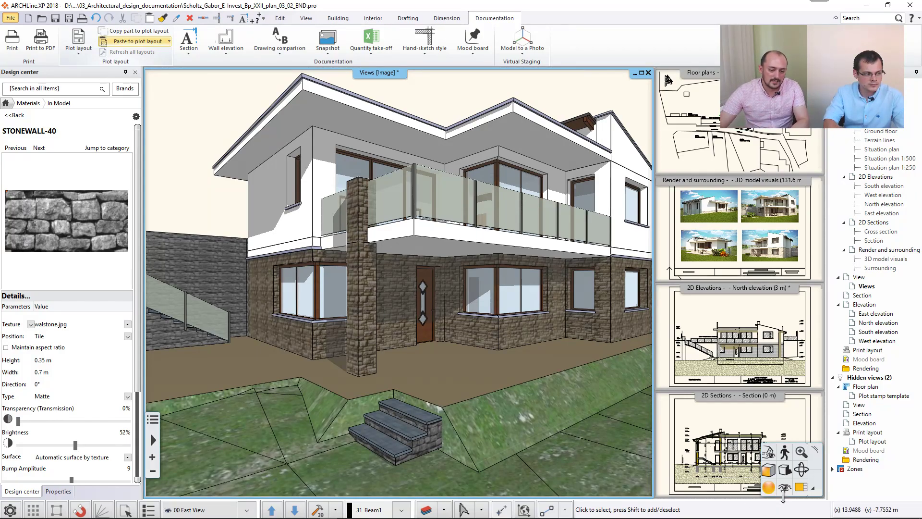
left_click(799, 488)
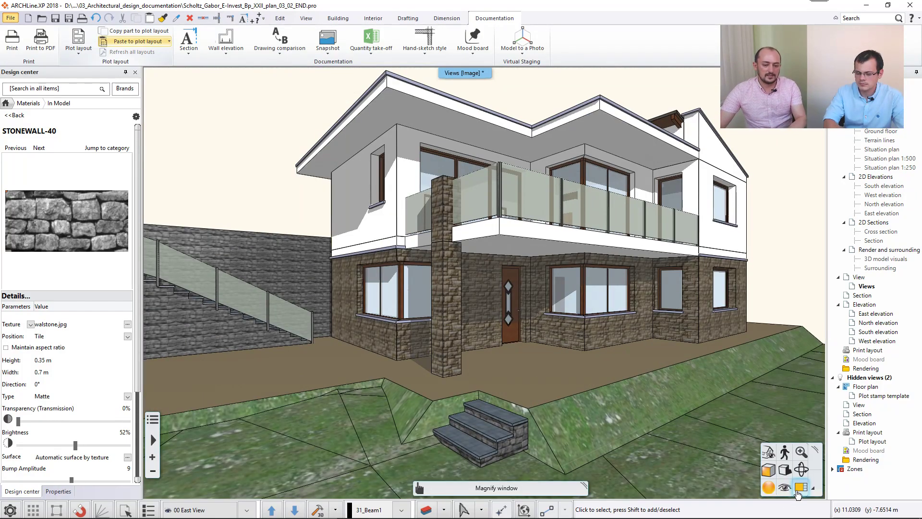
left_click(799, 487)
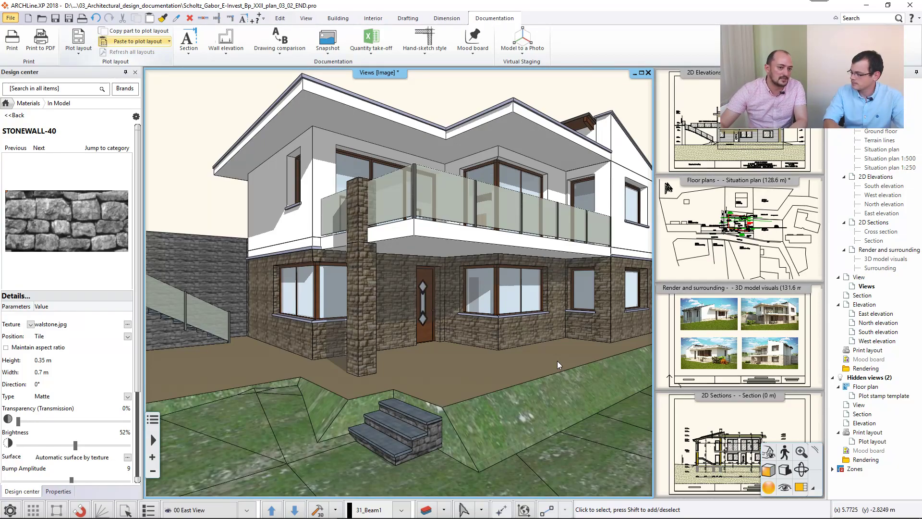
Send the 3D Views window to the second monitor, and bring it back into the main workspace.
right_click(390, 76)
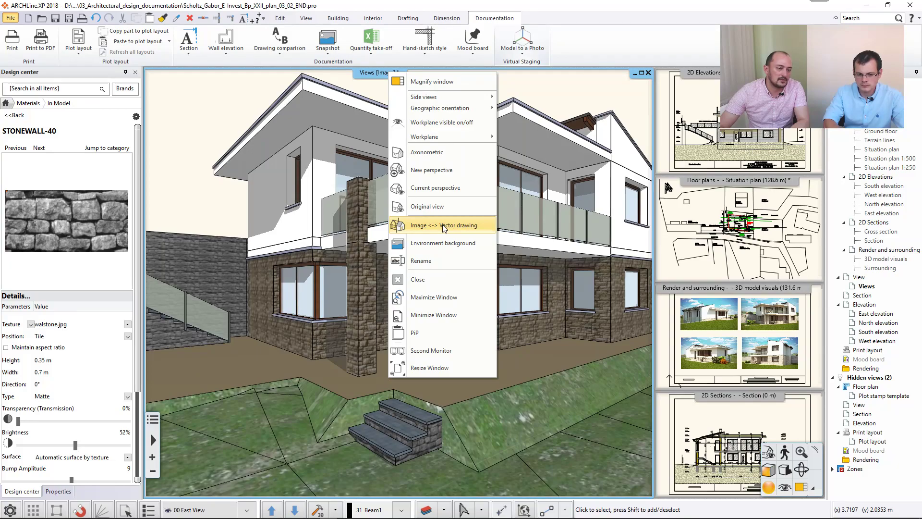
left_click(430, 350)
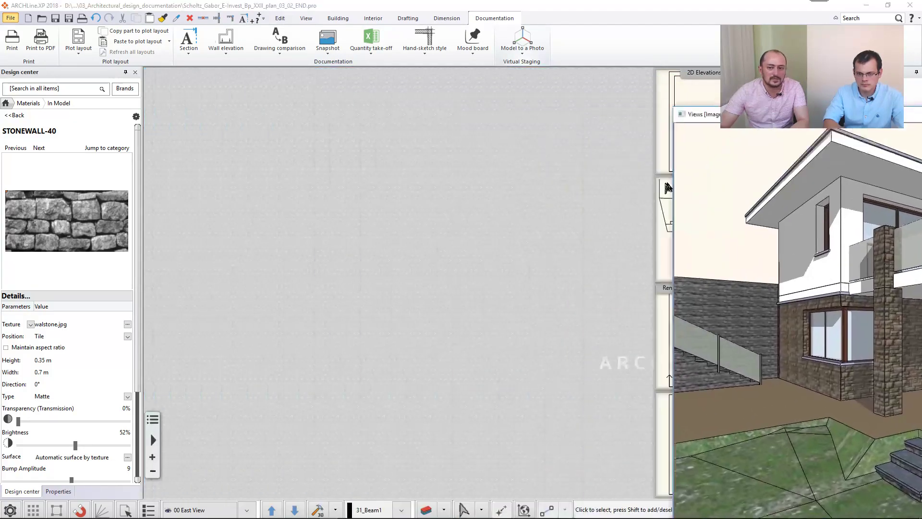
left_click_drag(915, 122, 383, 93)
left_click(662, 84)
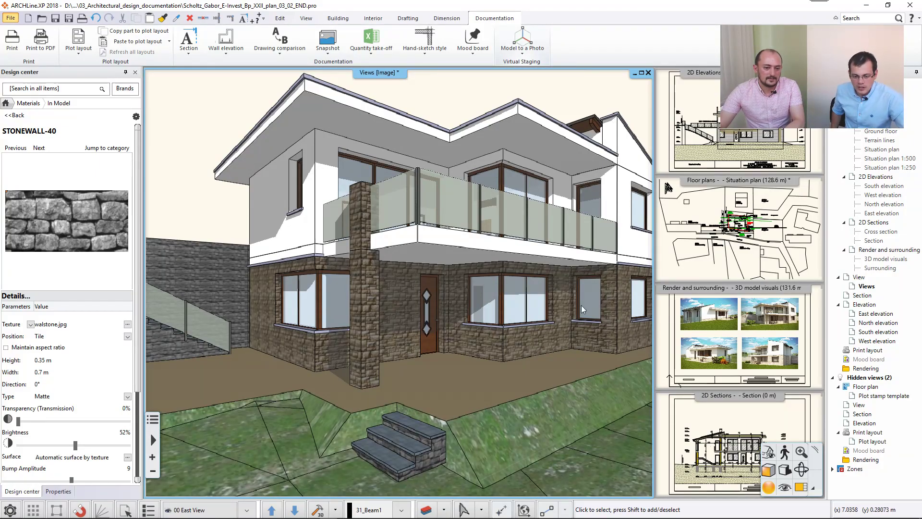
mouse_move(480, 518)
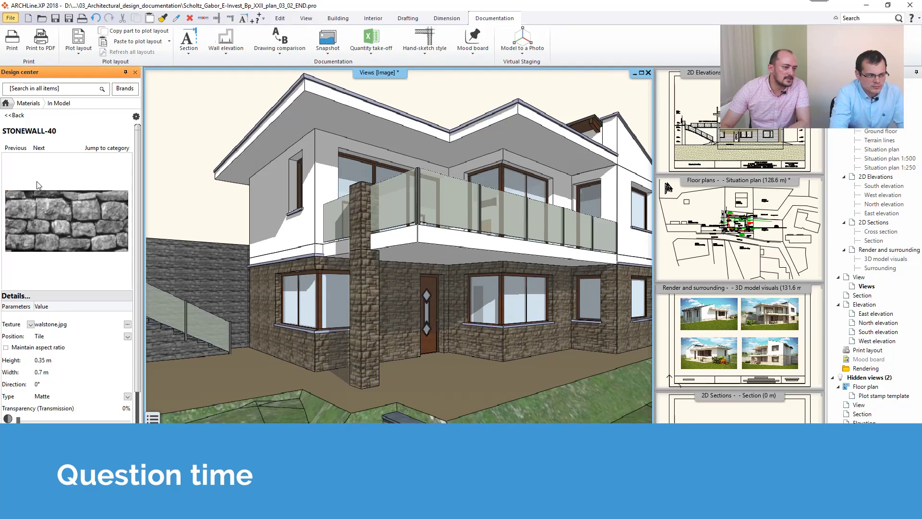
Browse the Design center's object catalog to MY's Other subcategory, and open the details of the bemutato asztal nagy object.
left_click(6, 103)
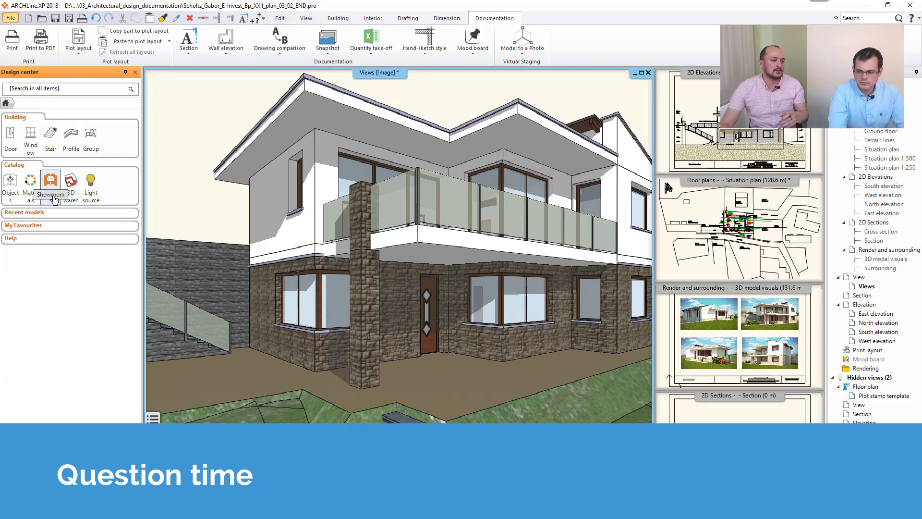
left_click(12, 183)
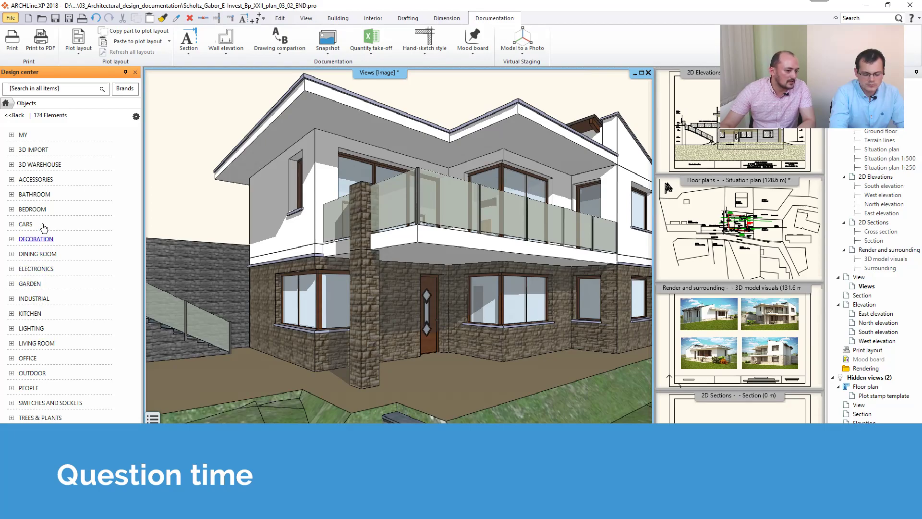
left_click(12, 136)
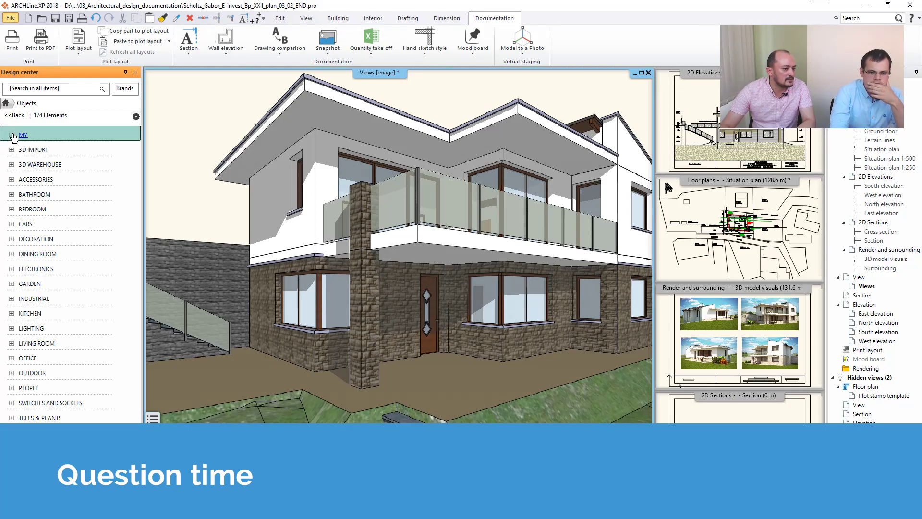
left_click(12, 136)
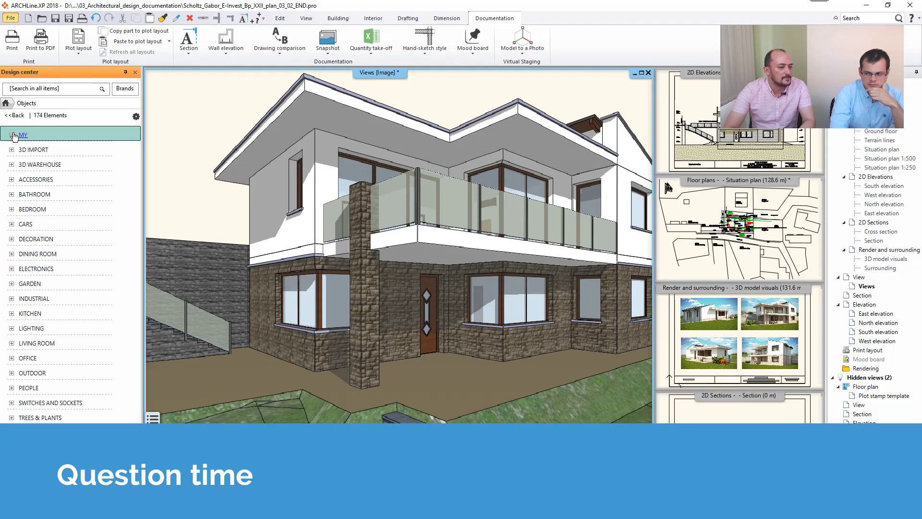
left_click(12, 136)
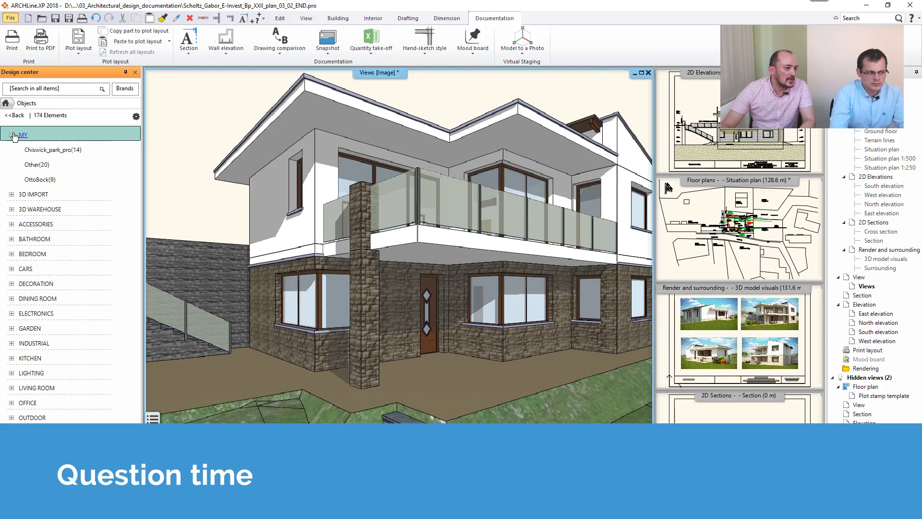
left_click(37, 165)
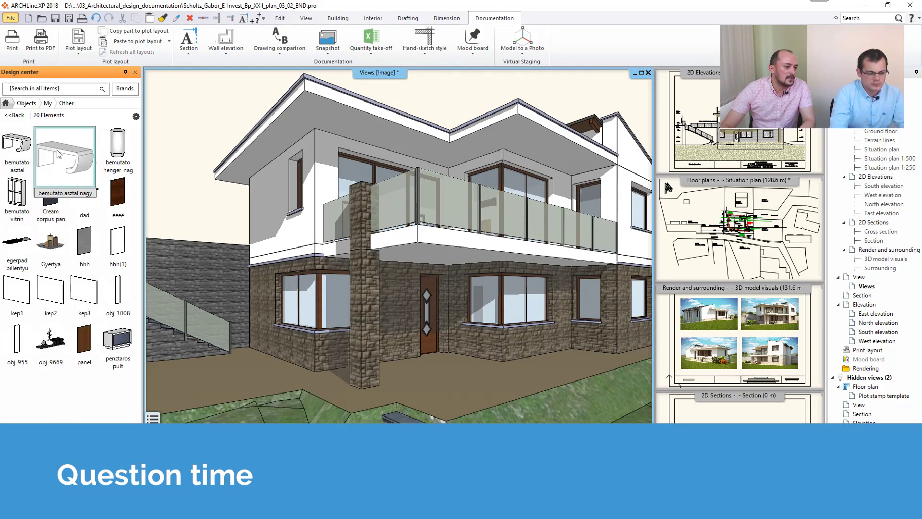
left_click(85, 188)
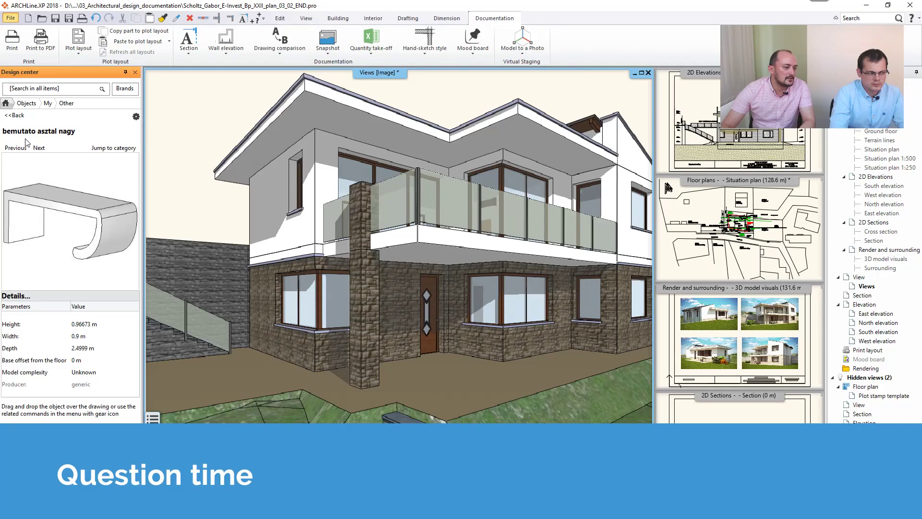
Return to the Design center's start page, and open the Cream corpus panel(1) object from MY's Other subcategory.
left_click(12, 112)
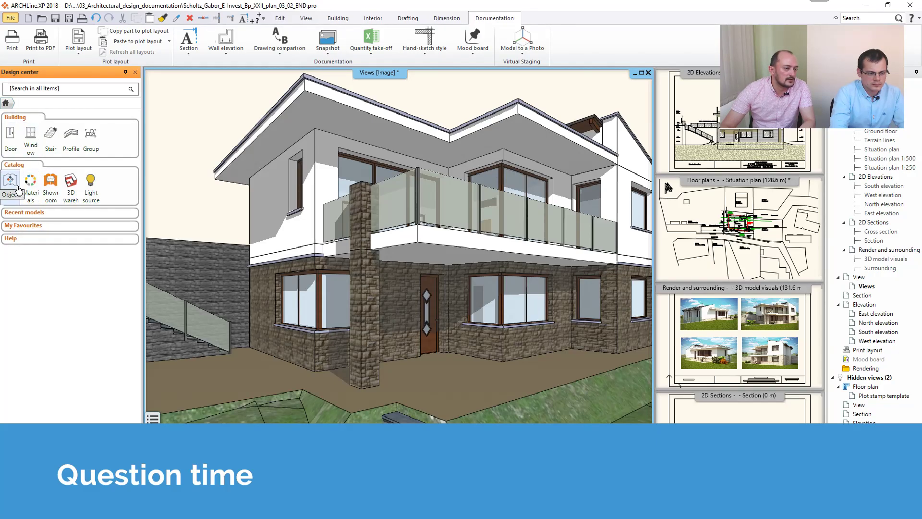
left_click(18, 188)
left_click(23, 135)
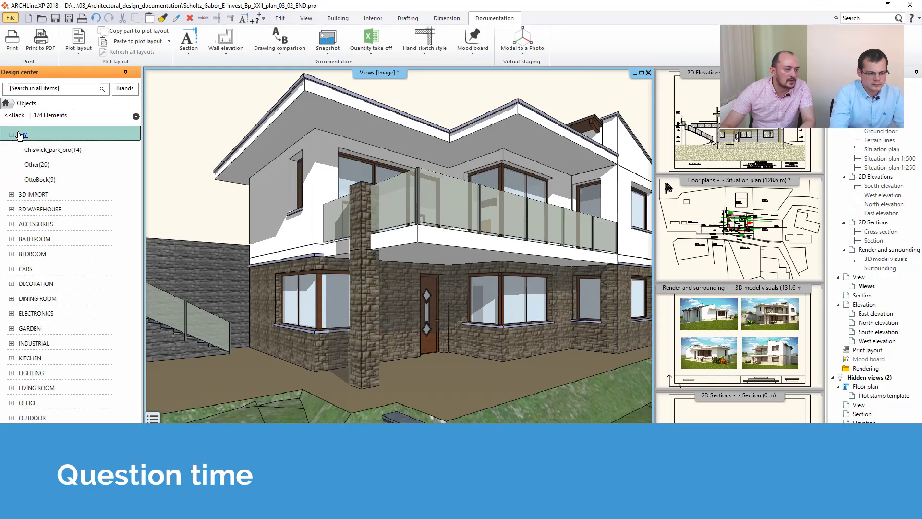
left_click(37, 165)
left_click(52, 196)
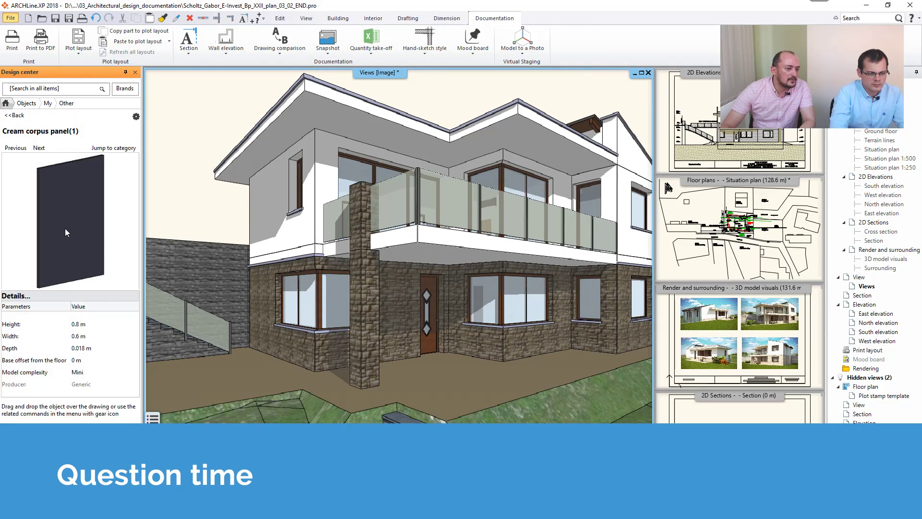
Check which library categories include the Cream corpus panel(1) object, and close the category information.
left_click(136, 116)
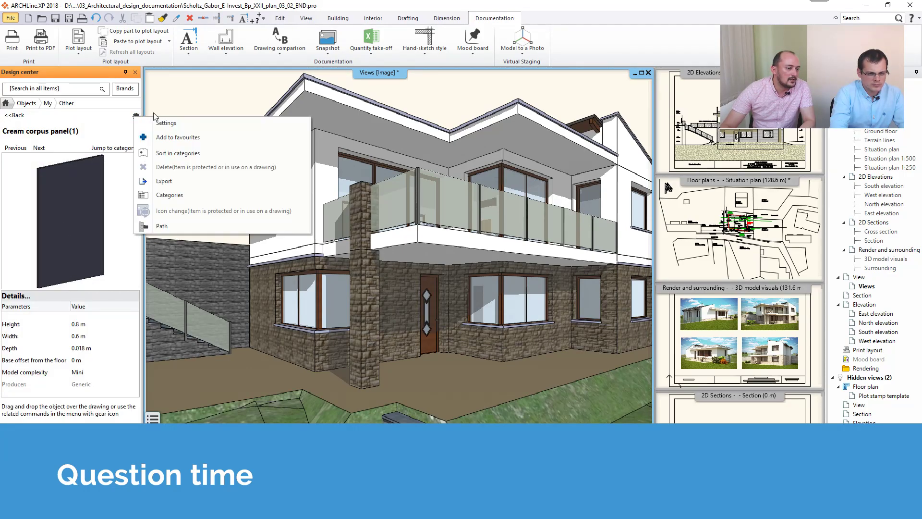
left_click(187, 197)
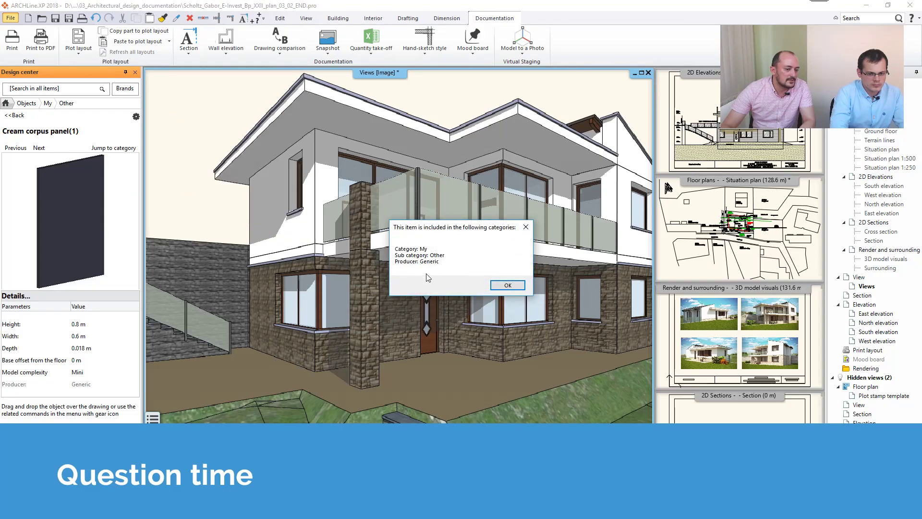
left_click(507, 285)
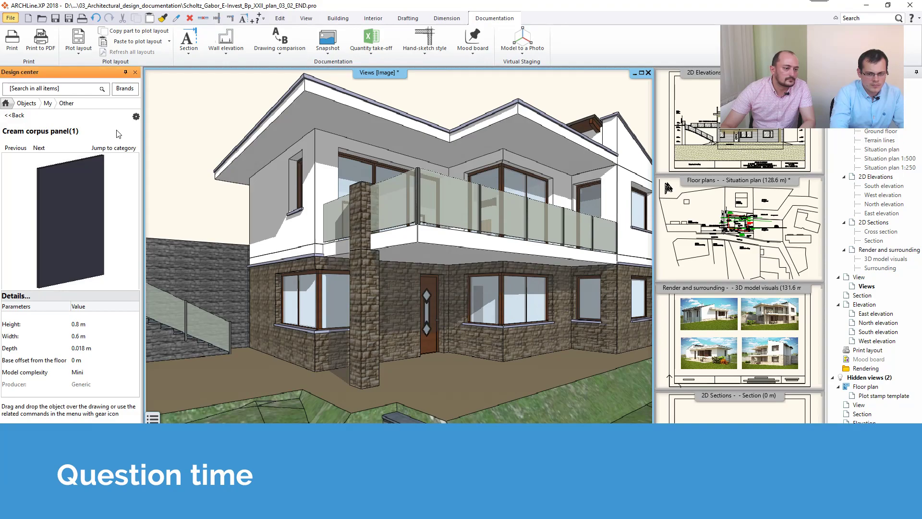
Review the Sort in categories options for the Cream corpus panel(1) object, and cancel without changing its category.
left_click(136, 116)
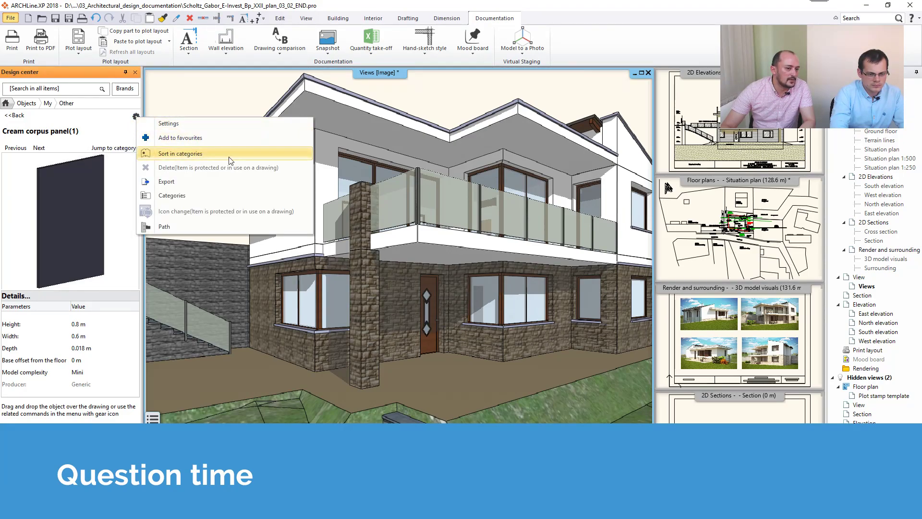
left_click(186, 159)
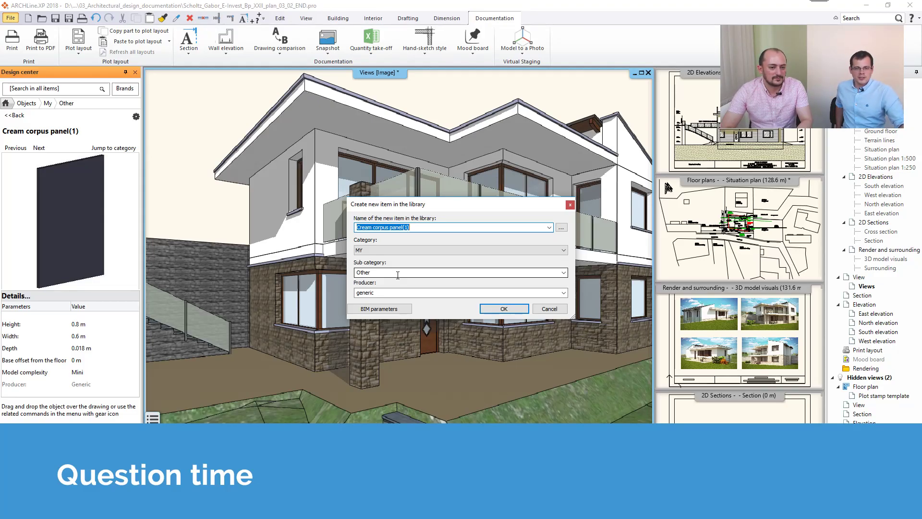
key("Escape")
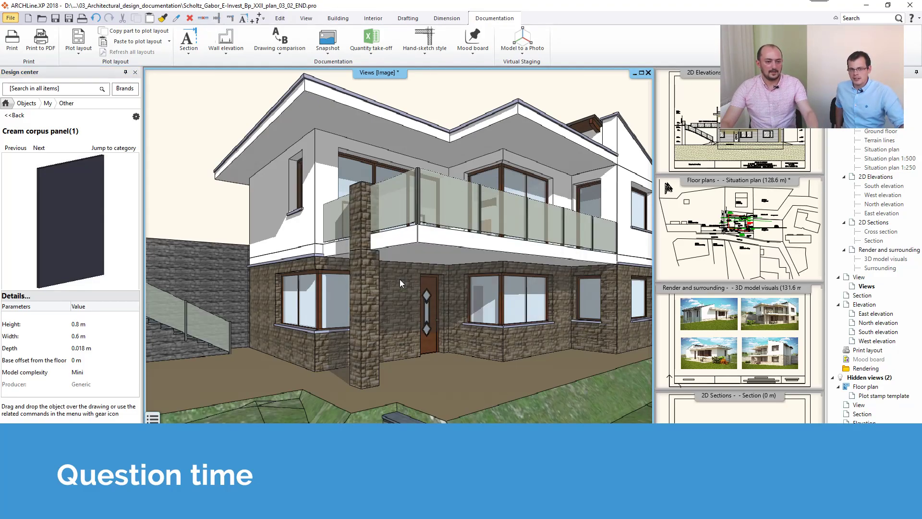